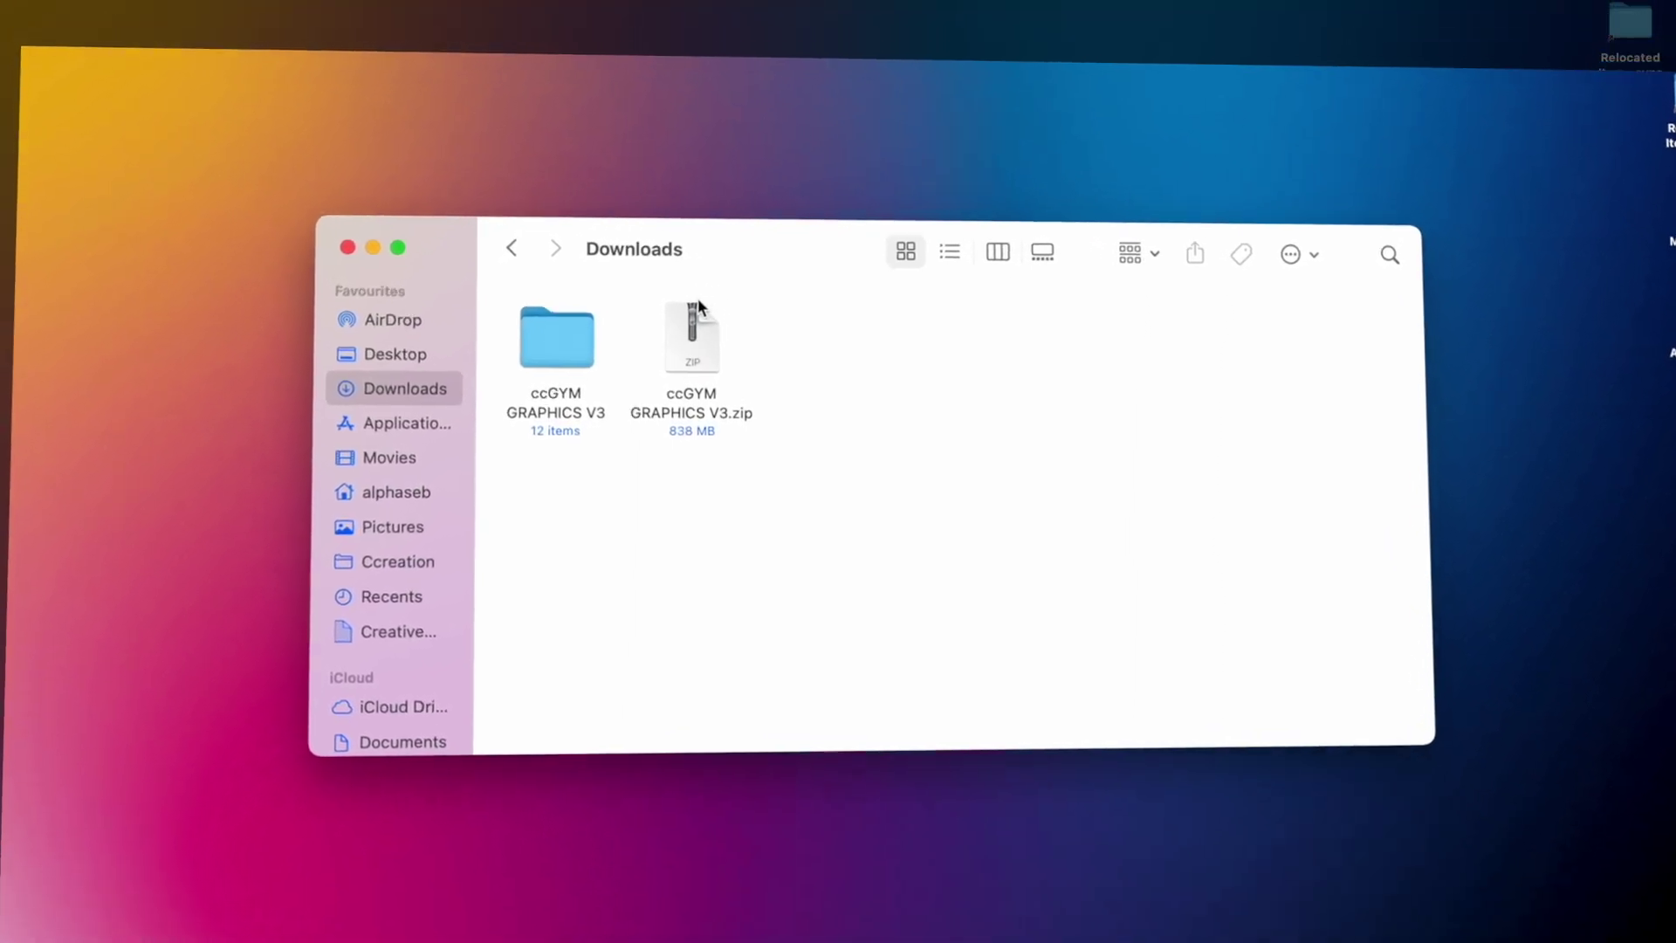
- Look at the contents of the ccGYM GRAPHICS V3 folder and return to Downloads
{"action": "double_click", "coordinate": [625, 420]}
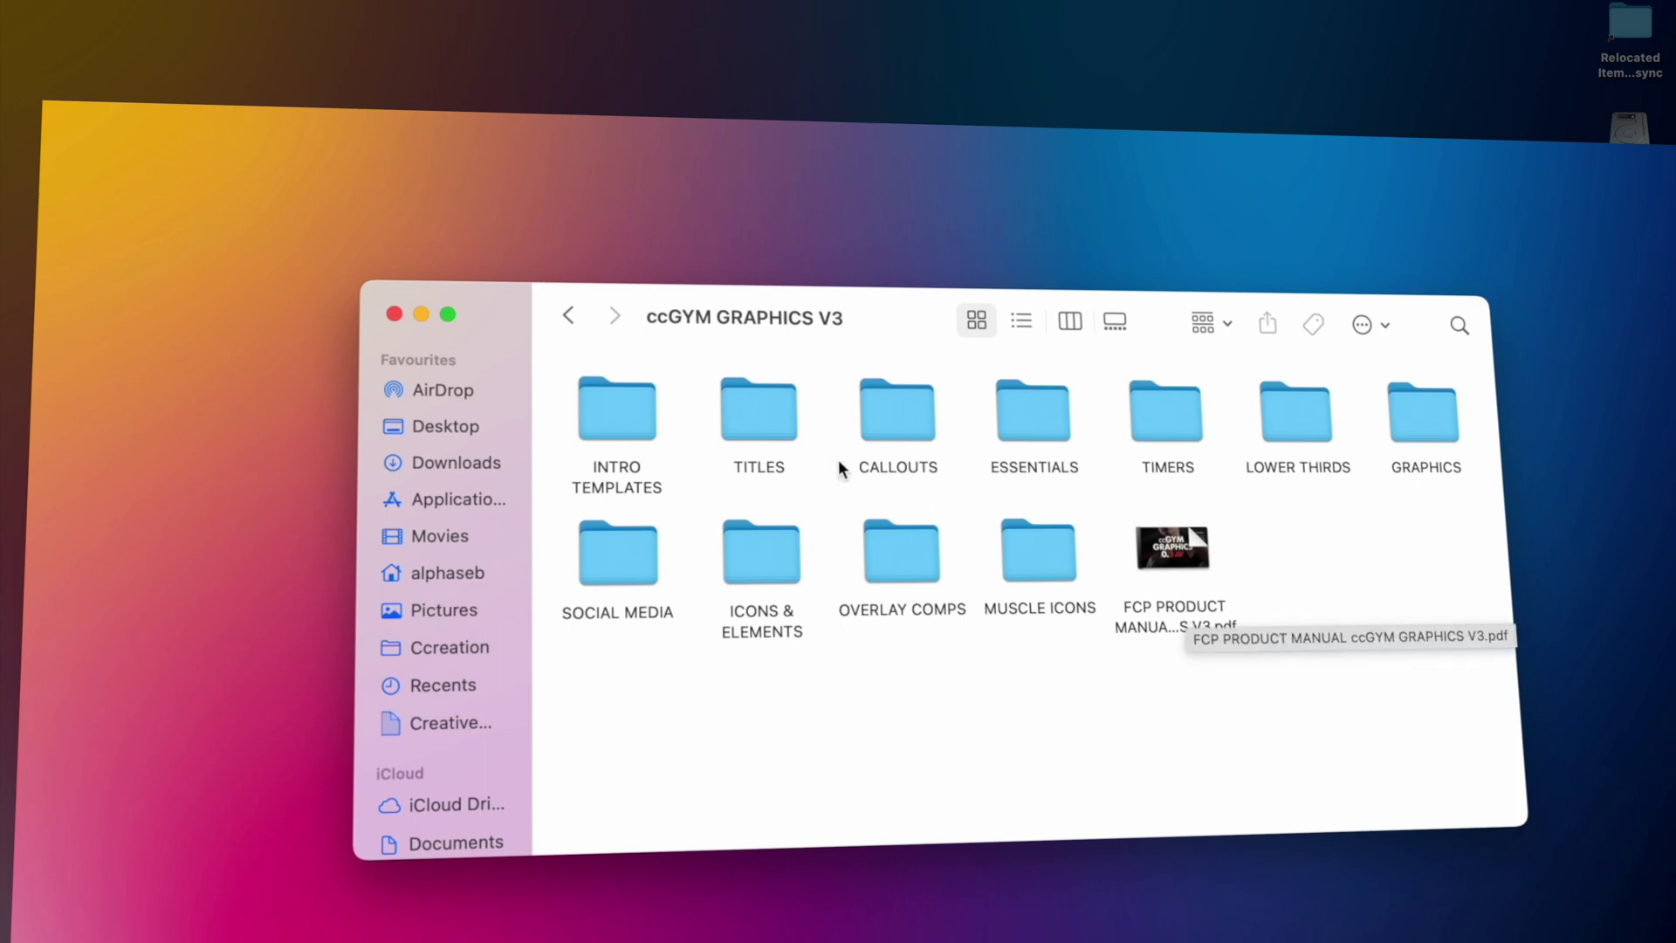
{"action": "left_click", "coordinate": [570, 316]}
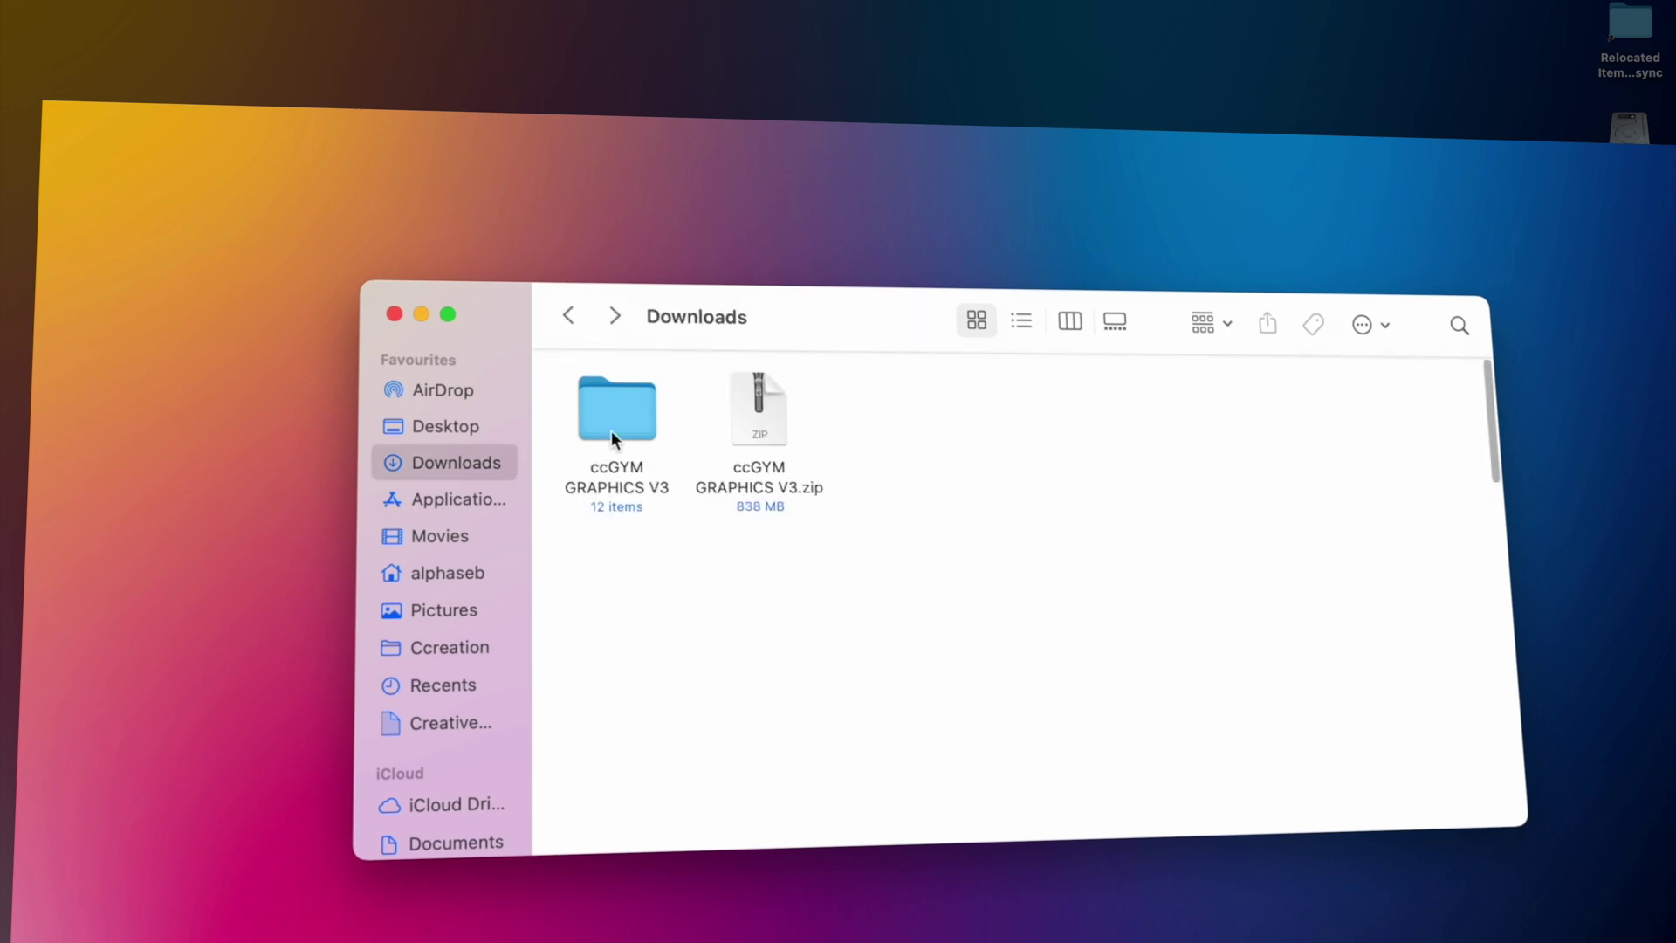
- Try to move the ccGYM GRAPHICS V3 folder into the Titles folder, decline replacing the existing one, and minimise the window
{"action": "left_click_drag", "start_coordinate": [639, 423], "coordinate": [835, 453]}
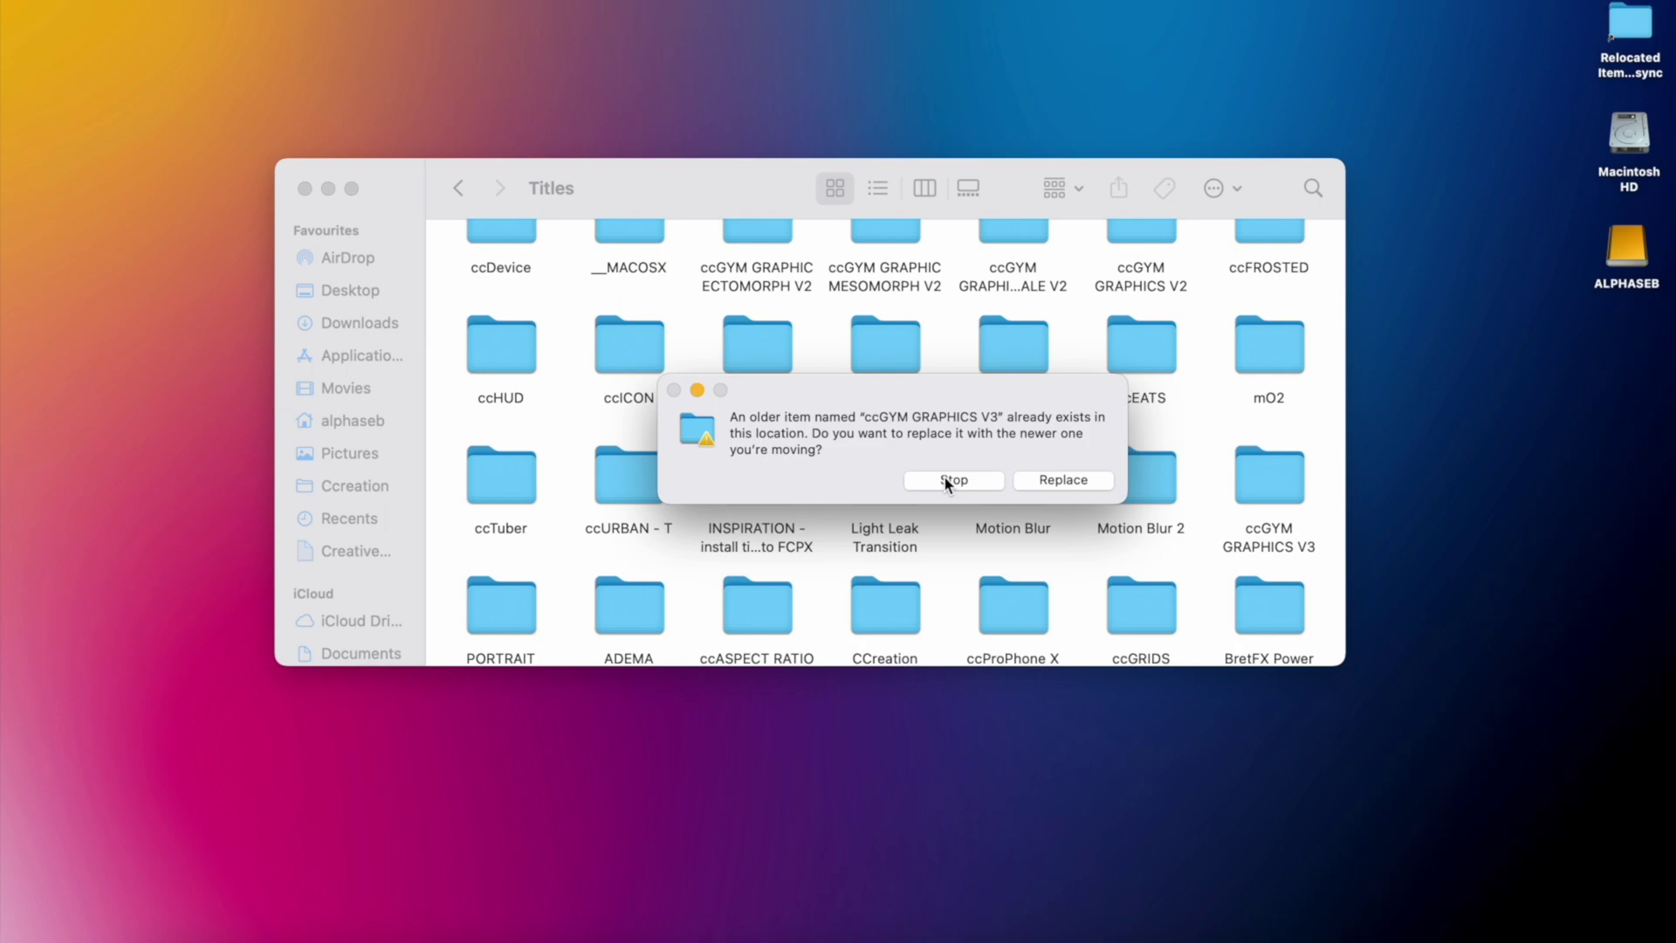
{"action": "left_click", "coordinate": [951, 480]}
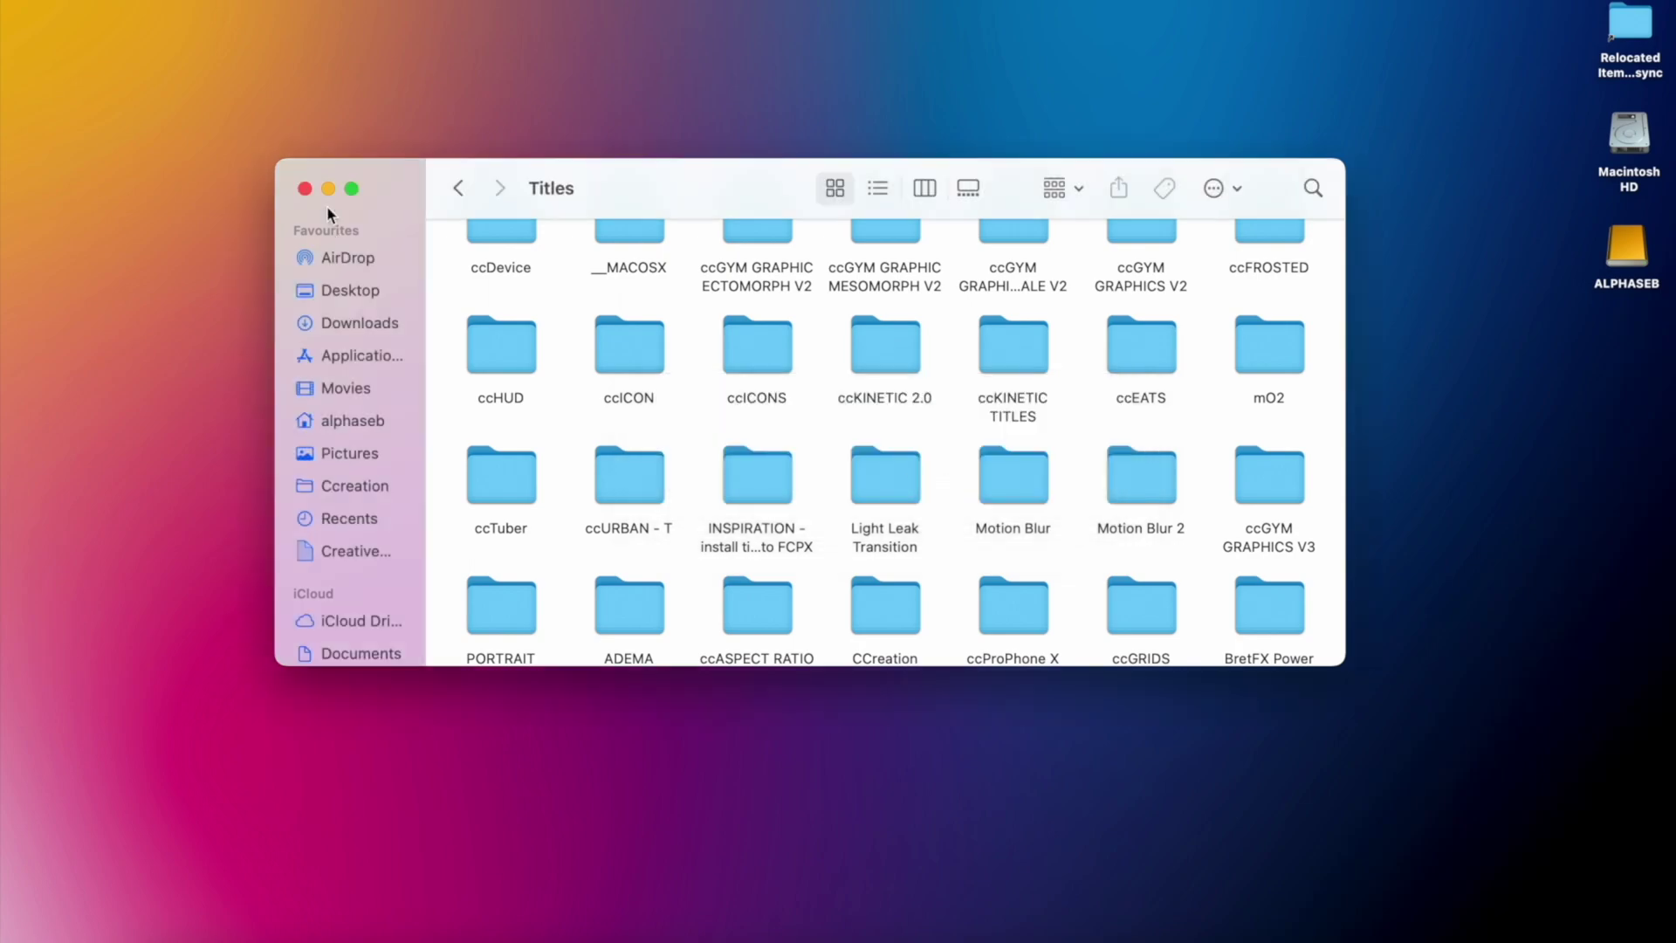
{"action": "left_click", "coordinate": [330, 189]}
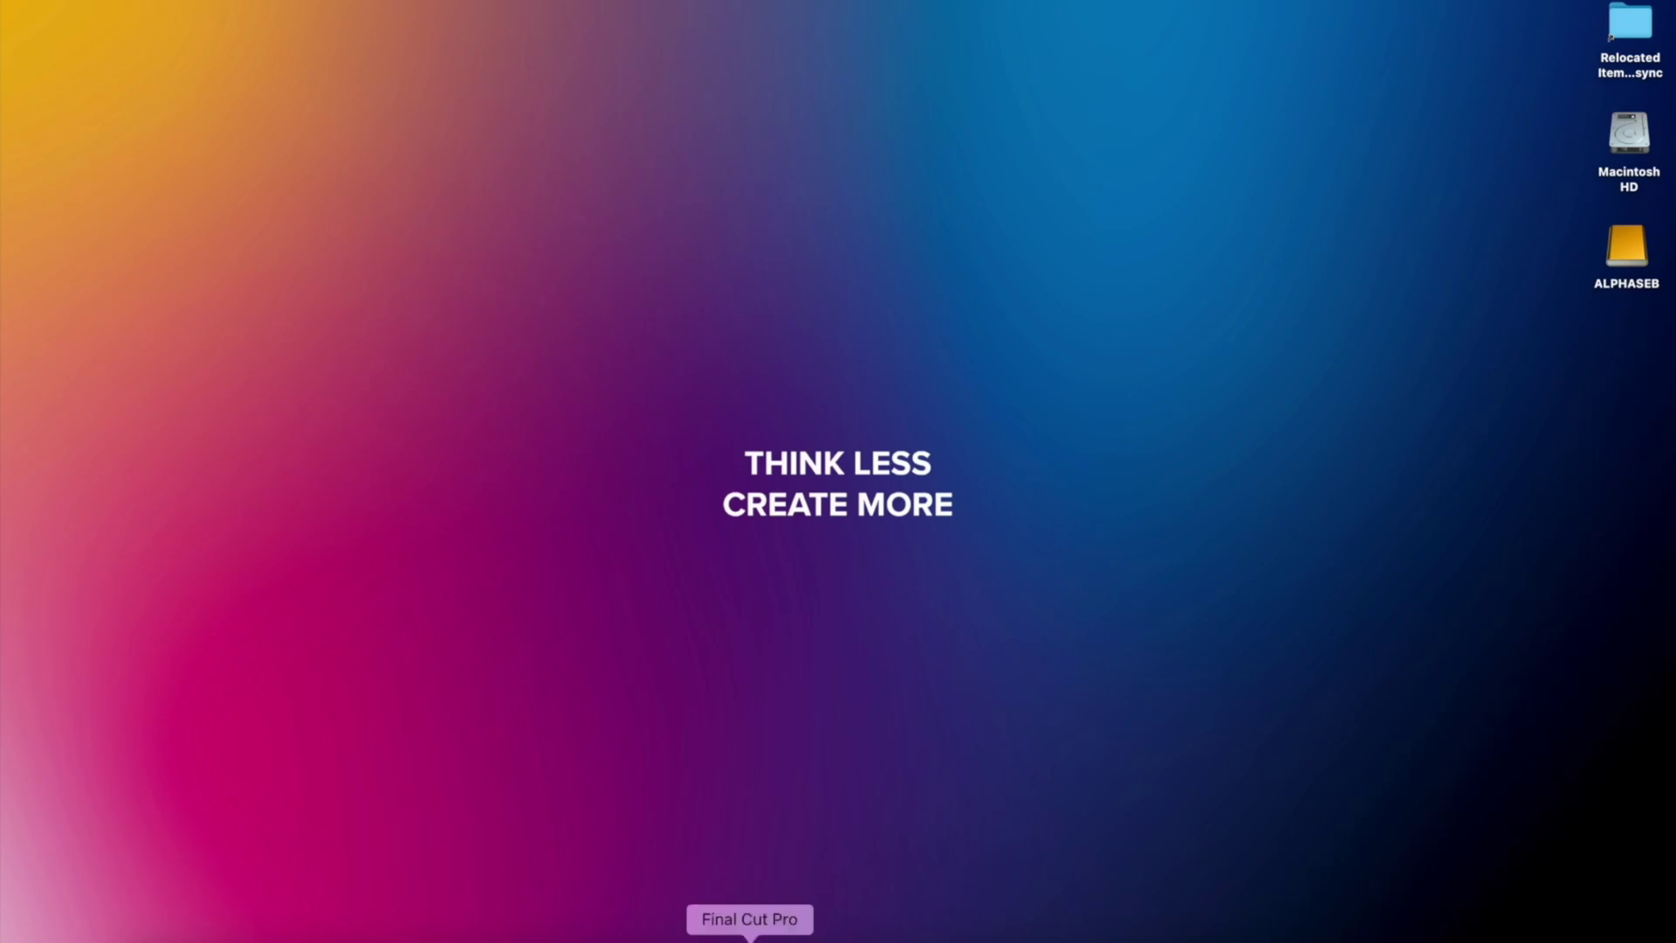
- Switch to Final Cut Pro and open the ccGYM GRAPHICS V3 category in the installed titles
{"action": "left_click", "coordinate": [758, 921]}
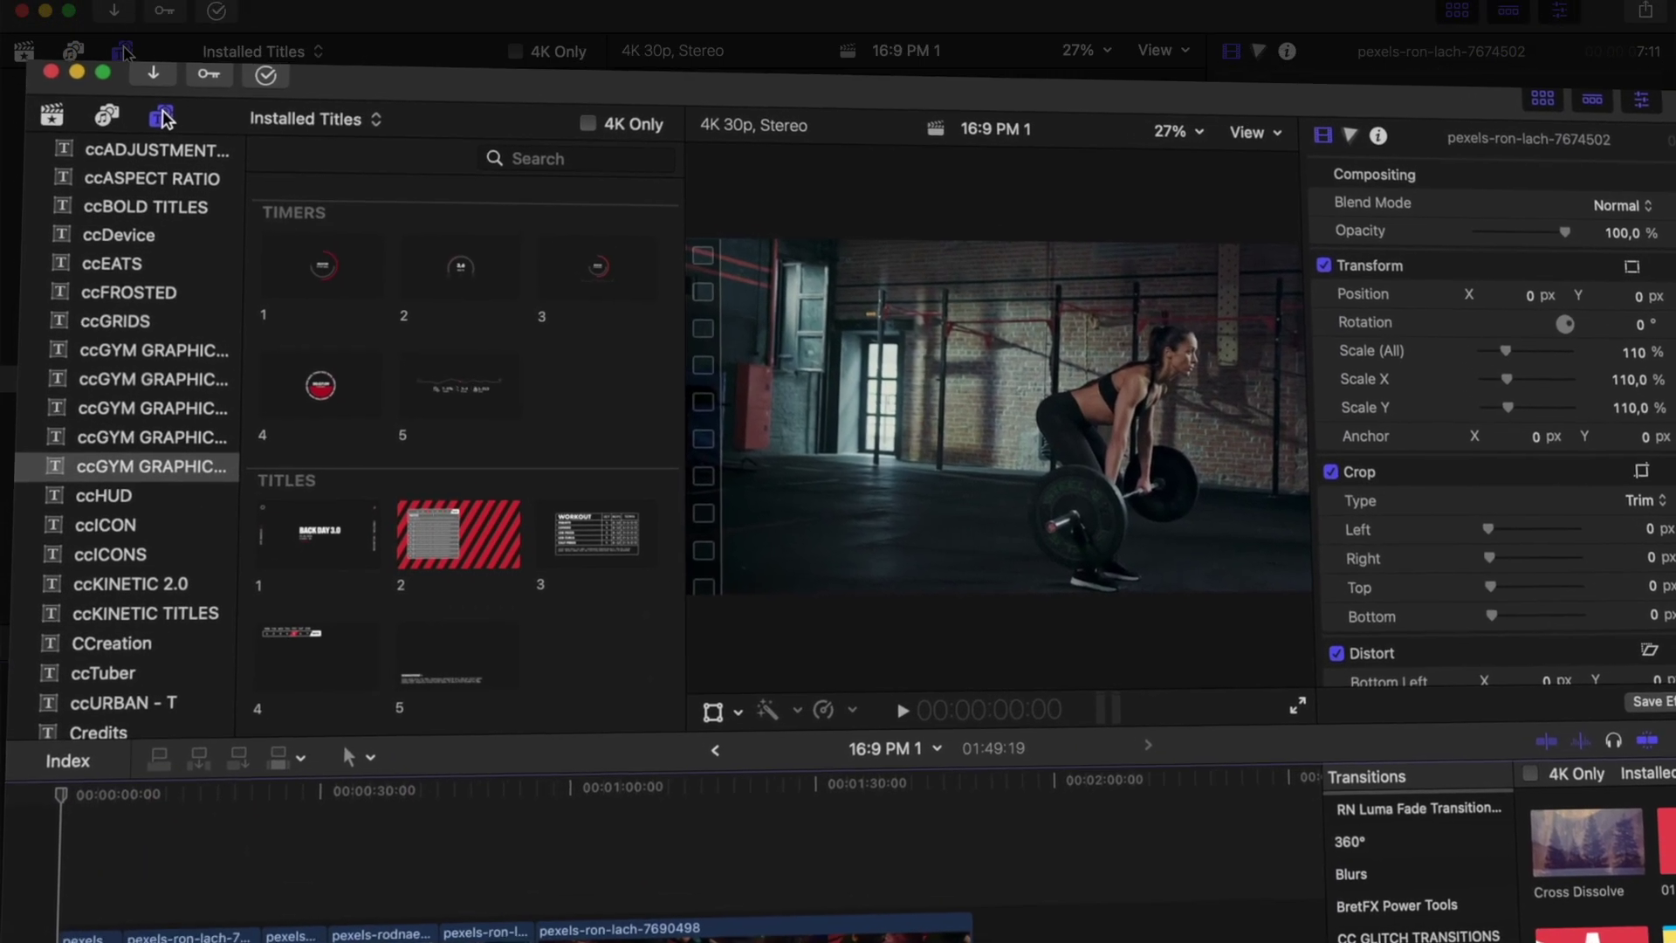
{"action": "left_click", "coordinate": [142, 81]}
{"action": "left_click", "coordinate": [191, 159]}
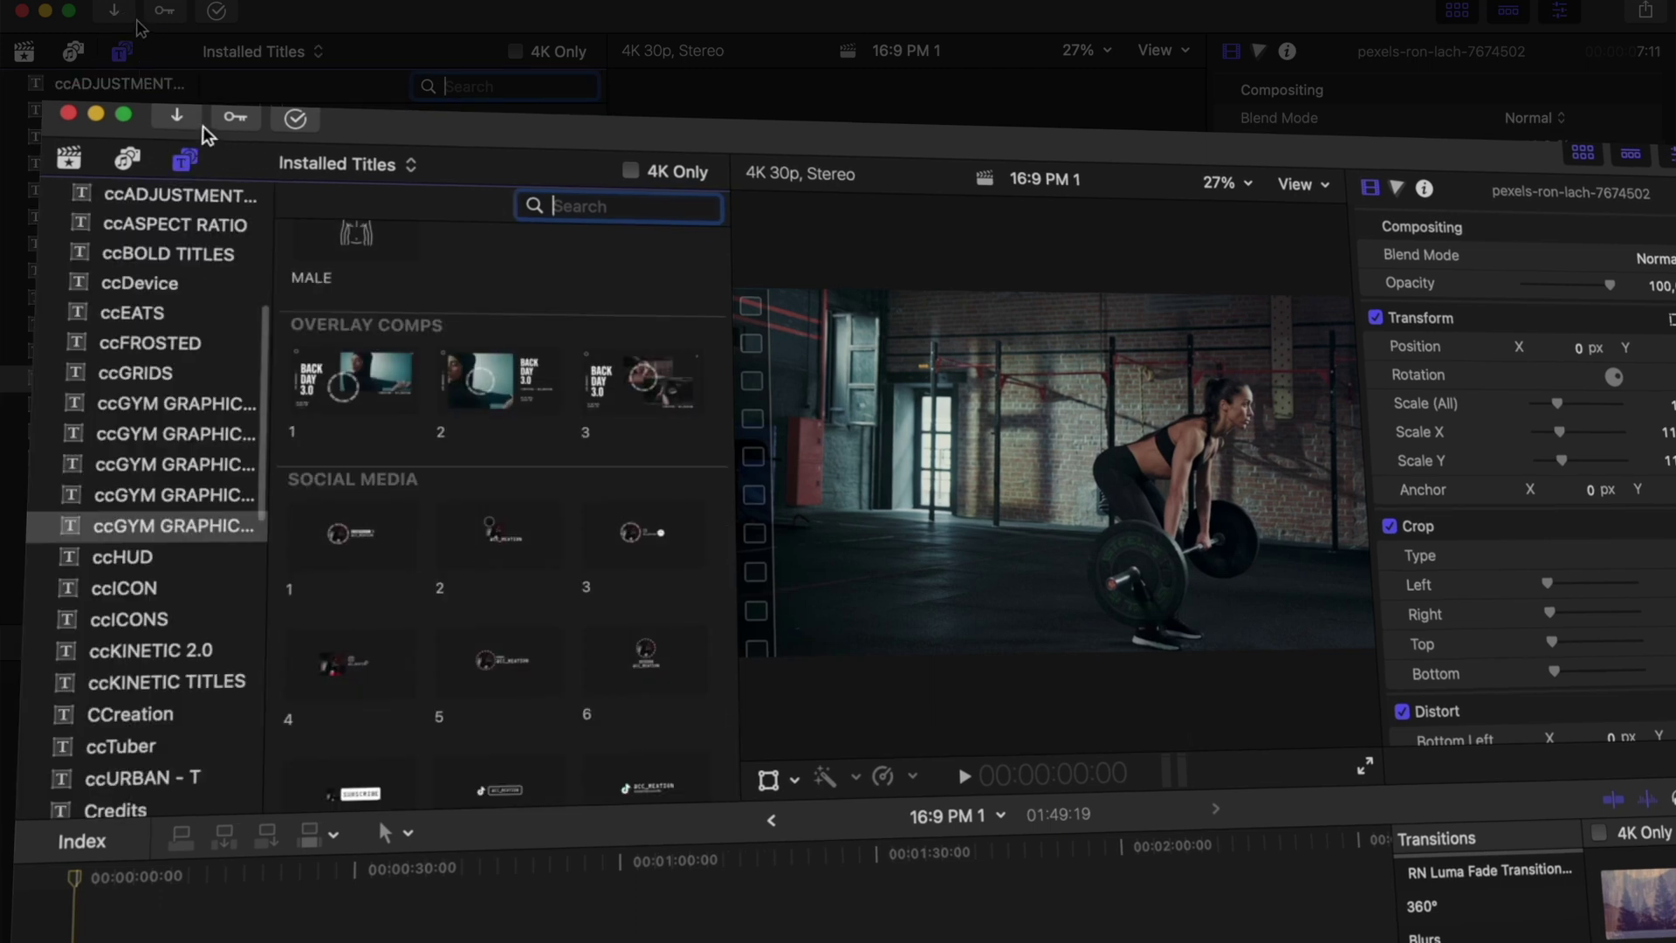
{"action": "scroll", "coordinate": [206, 520], "scroll_direction": "down", "scroll_amount": 2}
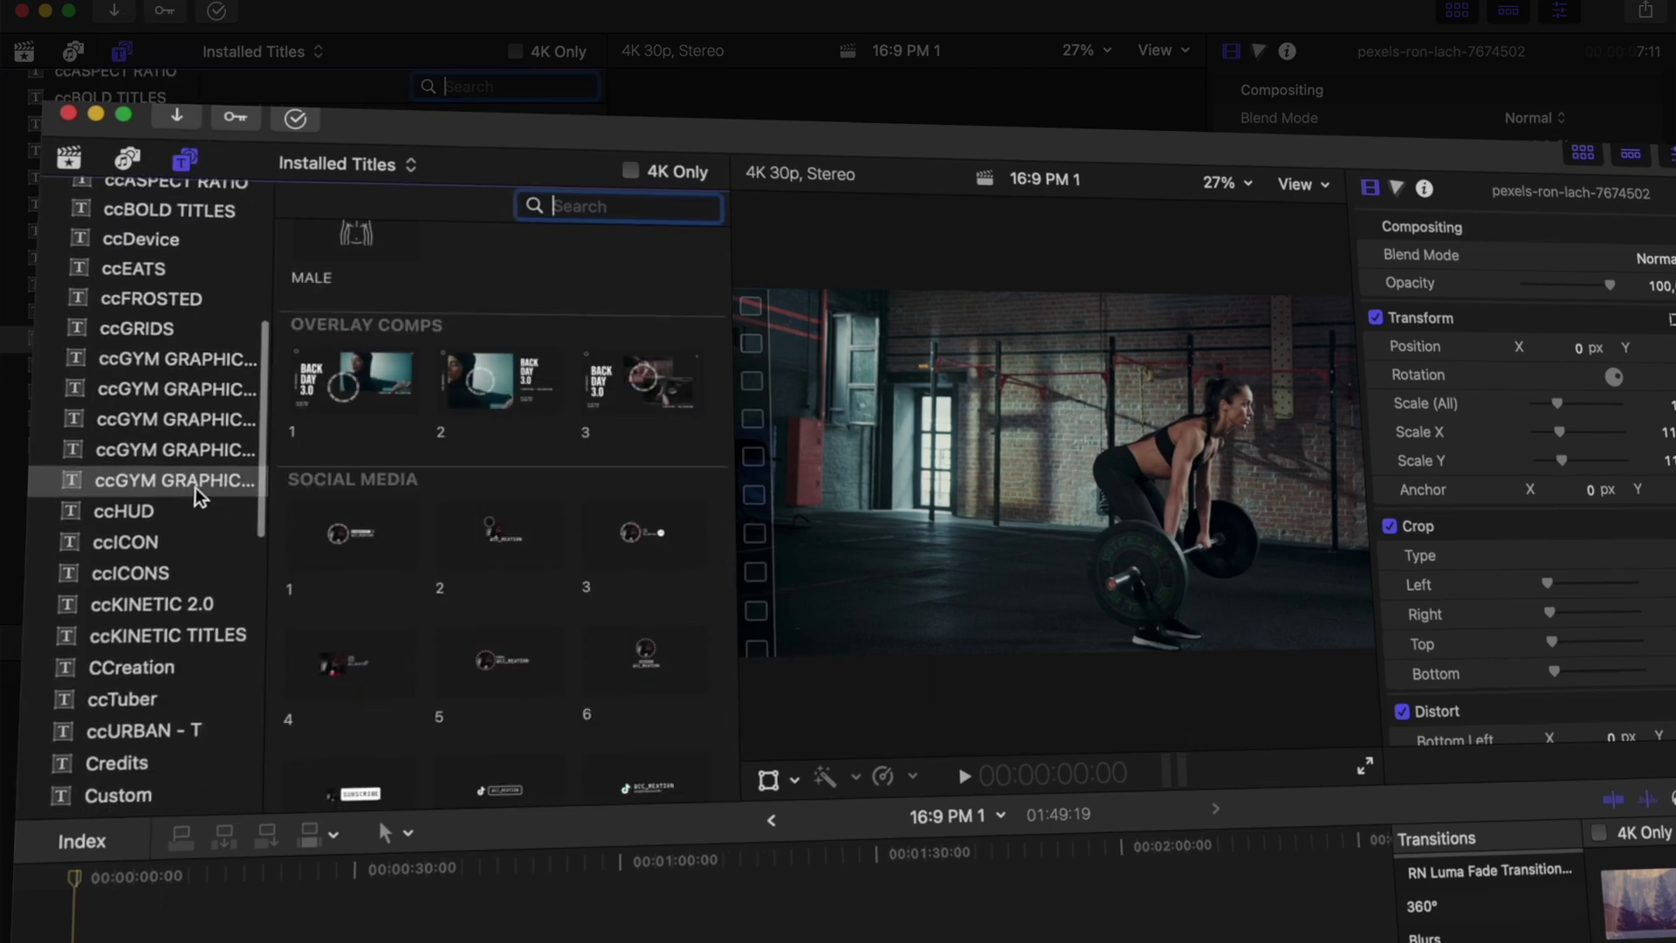
{"action": "left_click", "coordinate": [173, 484]}
- Browse the ccGYM GRAPHICS V3 titles from Callouts through Graphics, Intro Templates, Muscle Icons, Social Media, Timers and Titles
{"action": "scroll", "coordinate": [351, 336], "scroll_direction": "down", "scroll_amount": 1}
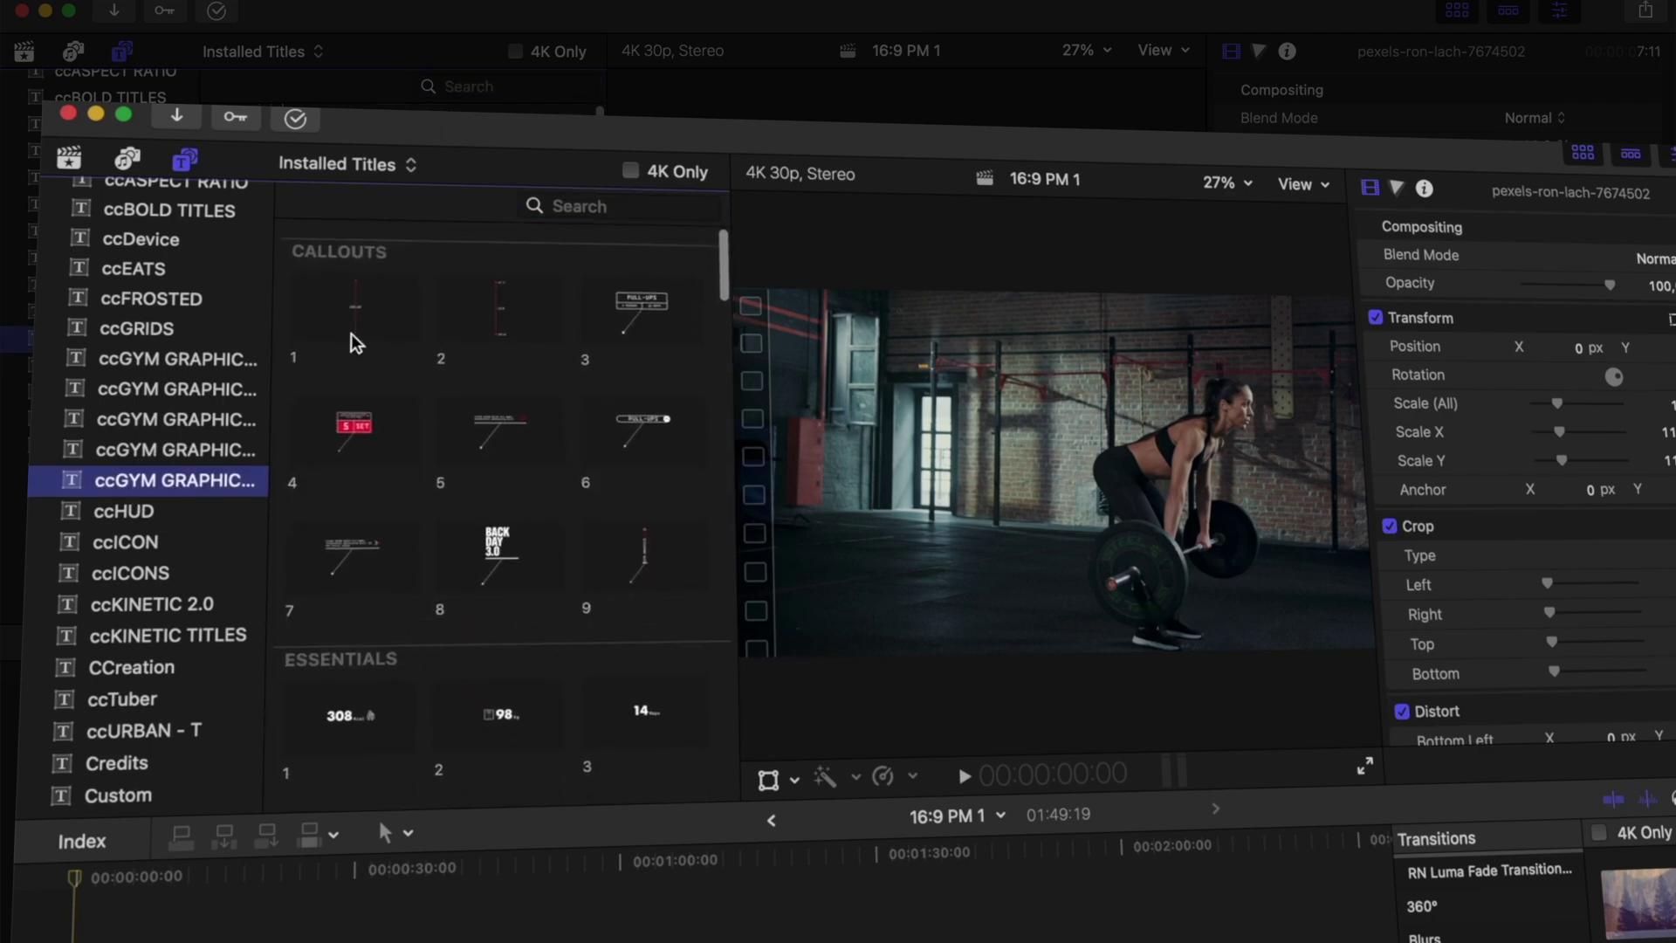
{"action": "scroll", "coordinate": [545, 501], "scroll_direction": "down", "scroll_amount": 10}
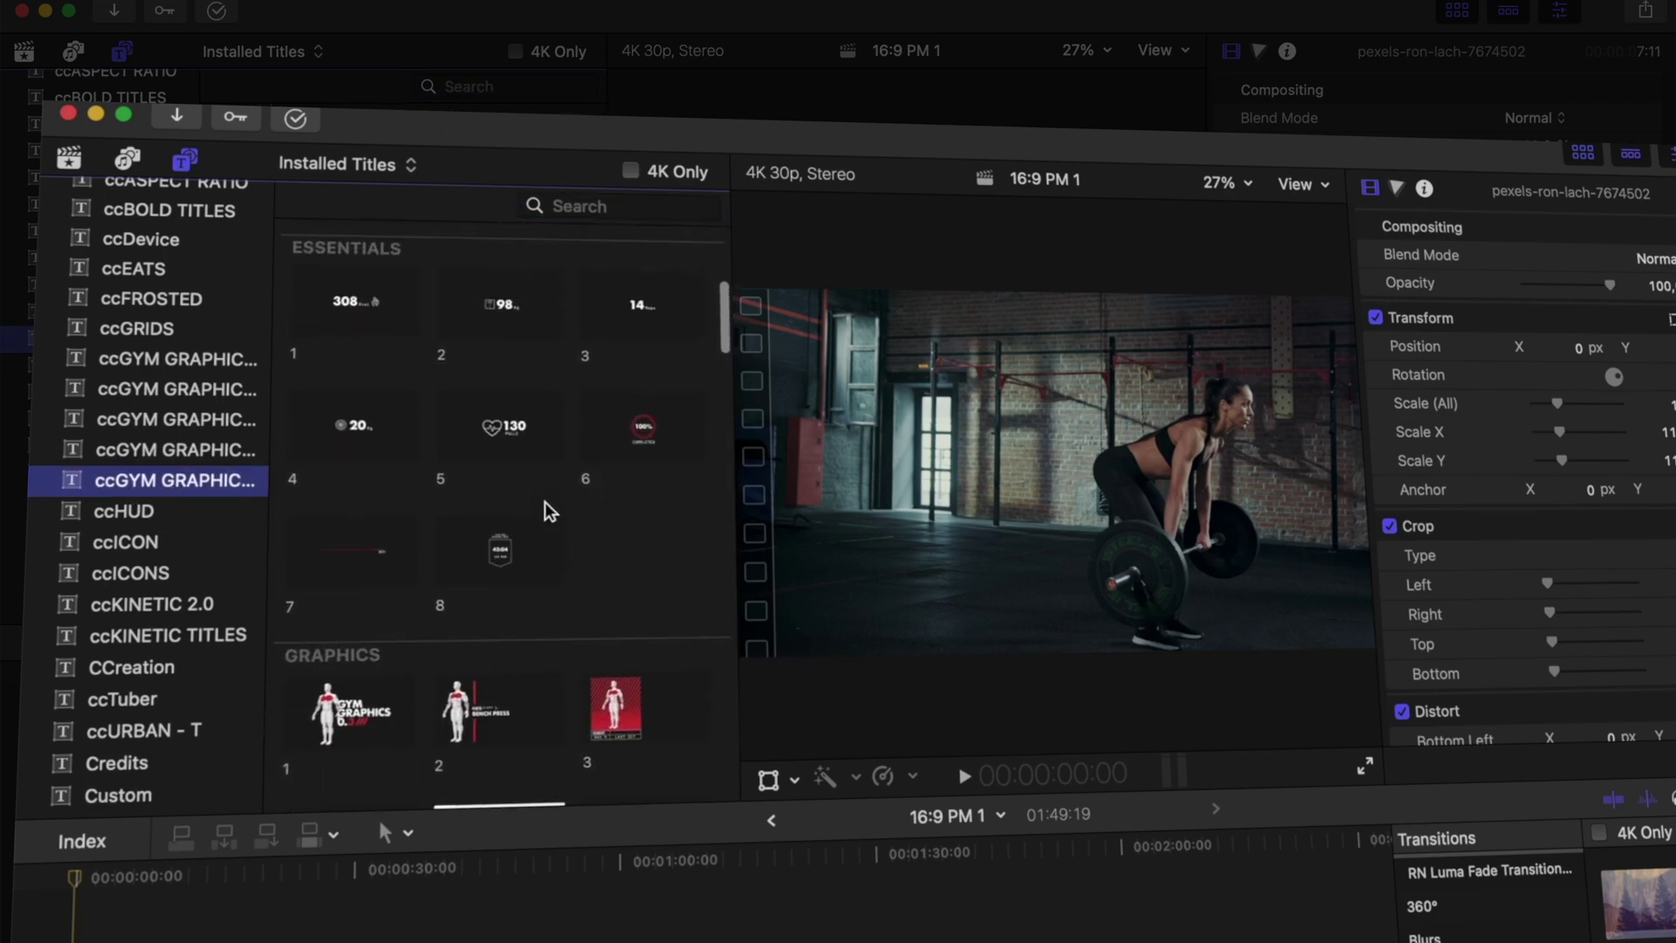
{"action": "scroll", "coordinate": [524, 515], "scroll_direction": "down", "scroll_amount": 5}
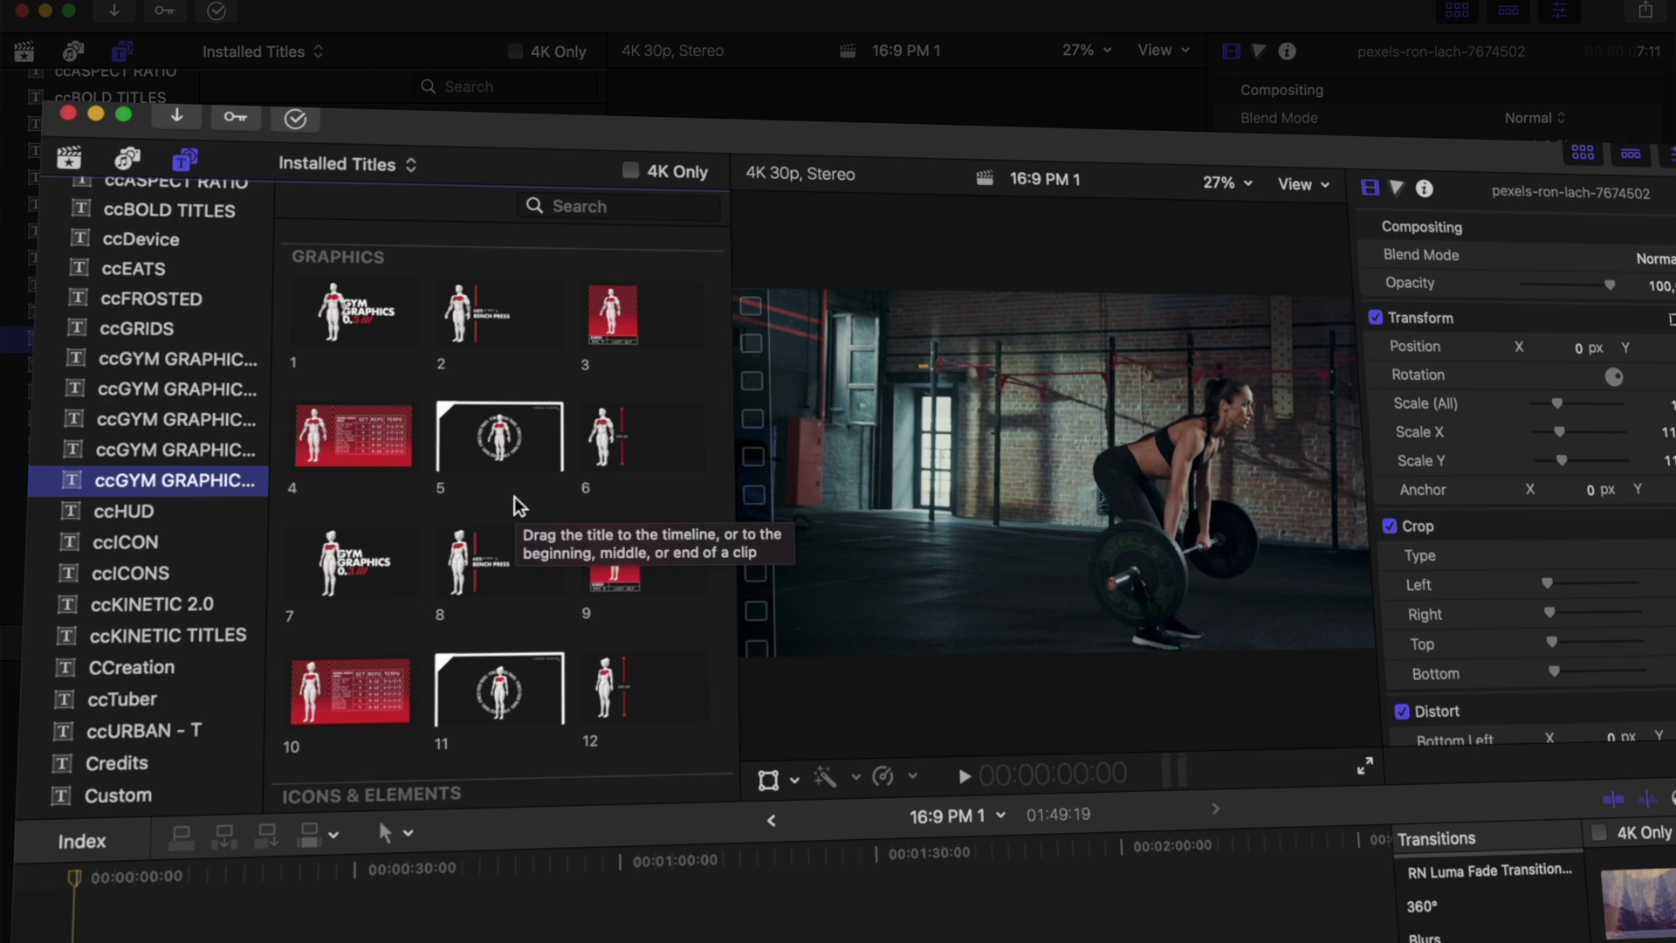
{"action": "scroll", "coordinate": [515, 495], "scroll_direction": "down", "scroll_amount": 1}
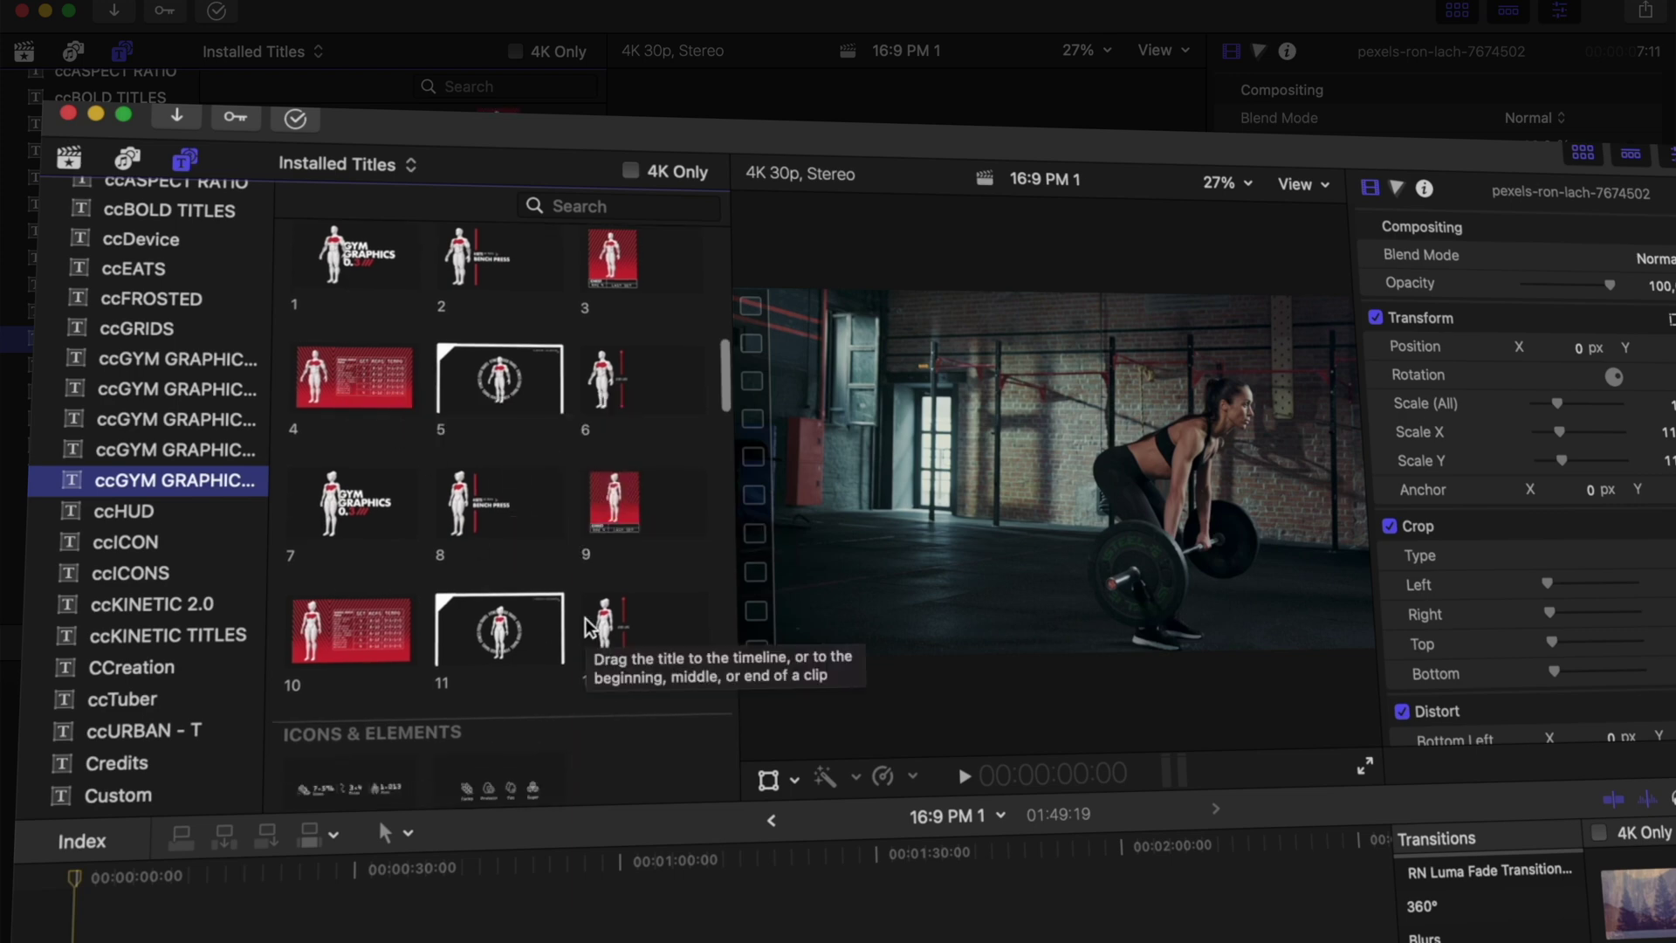
{"action": "scroll", "coordinate": [587, 623], "scroll_direction": "down", "scroll_amount": 4}
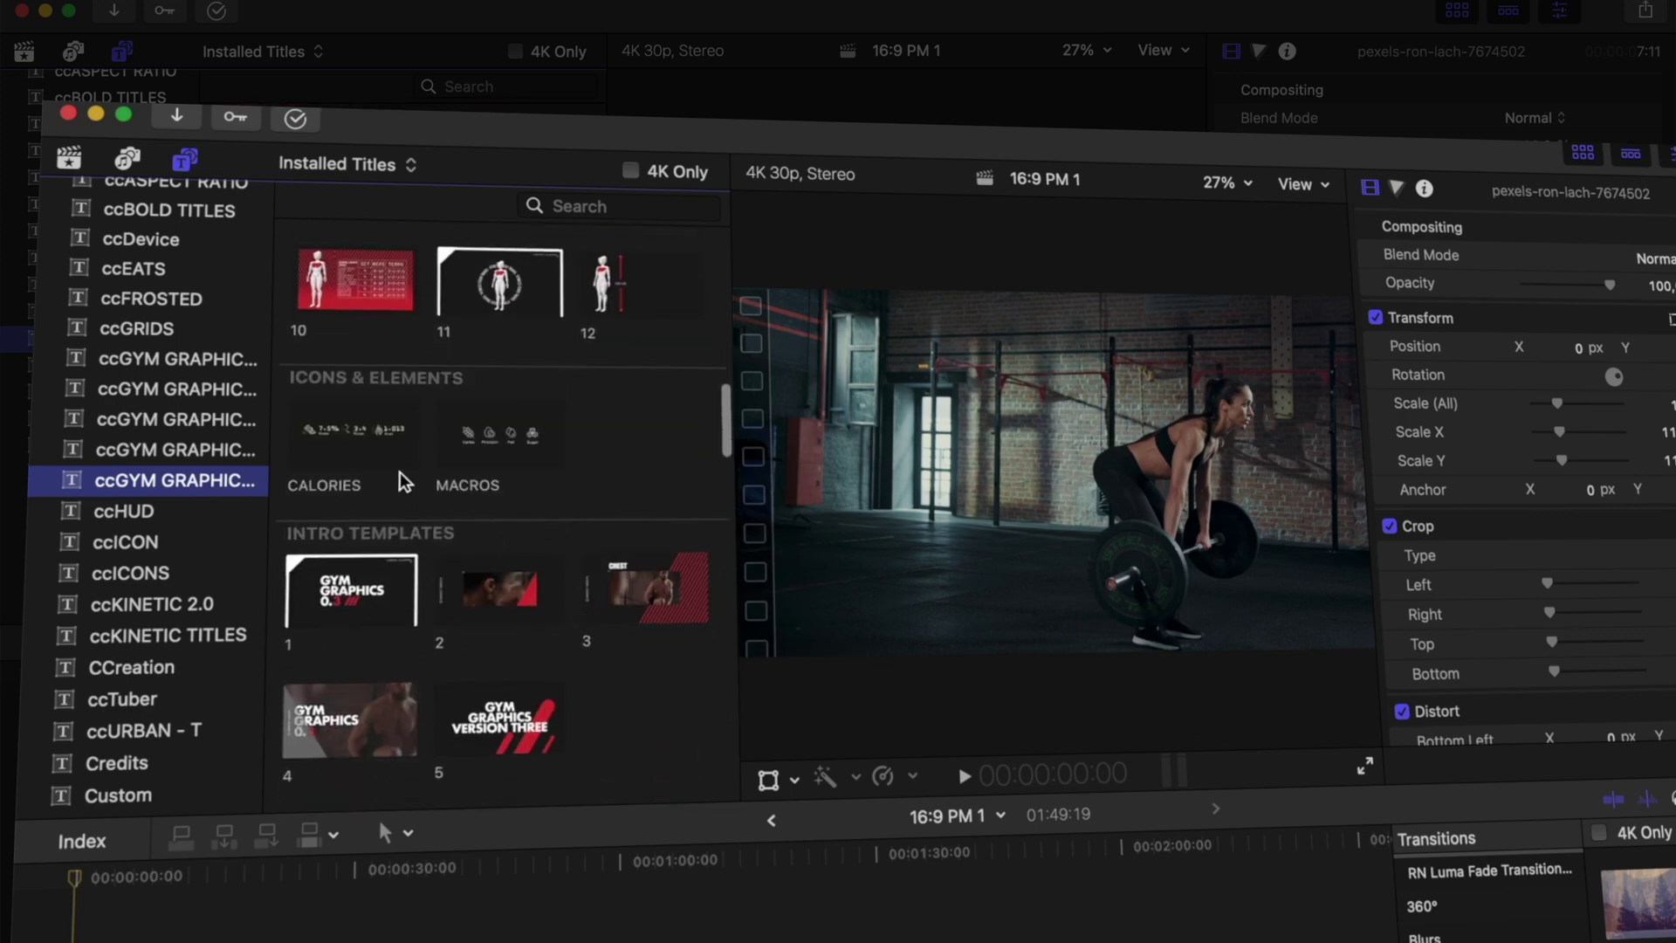
{"action": "scroll", "coordinate": [422, 484], "scroll_direction": "down", "scroll_amount": 2}
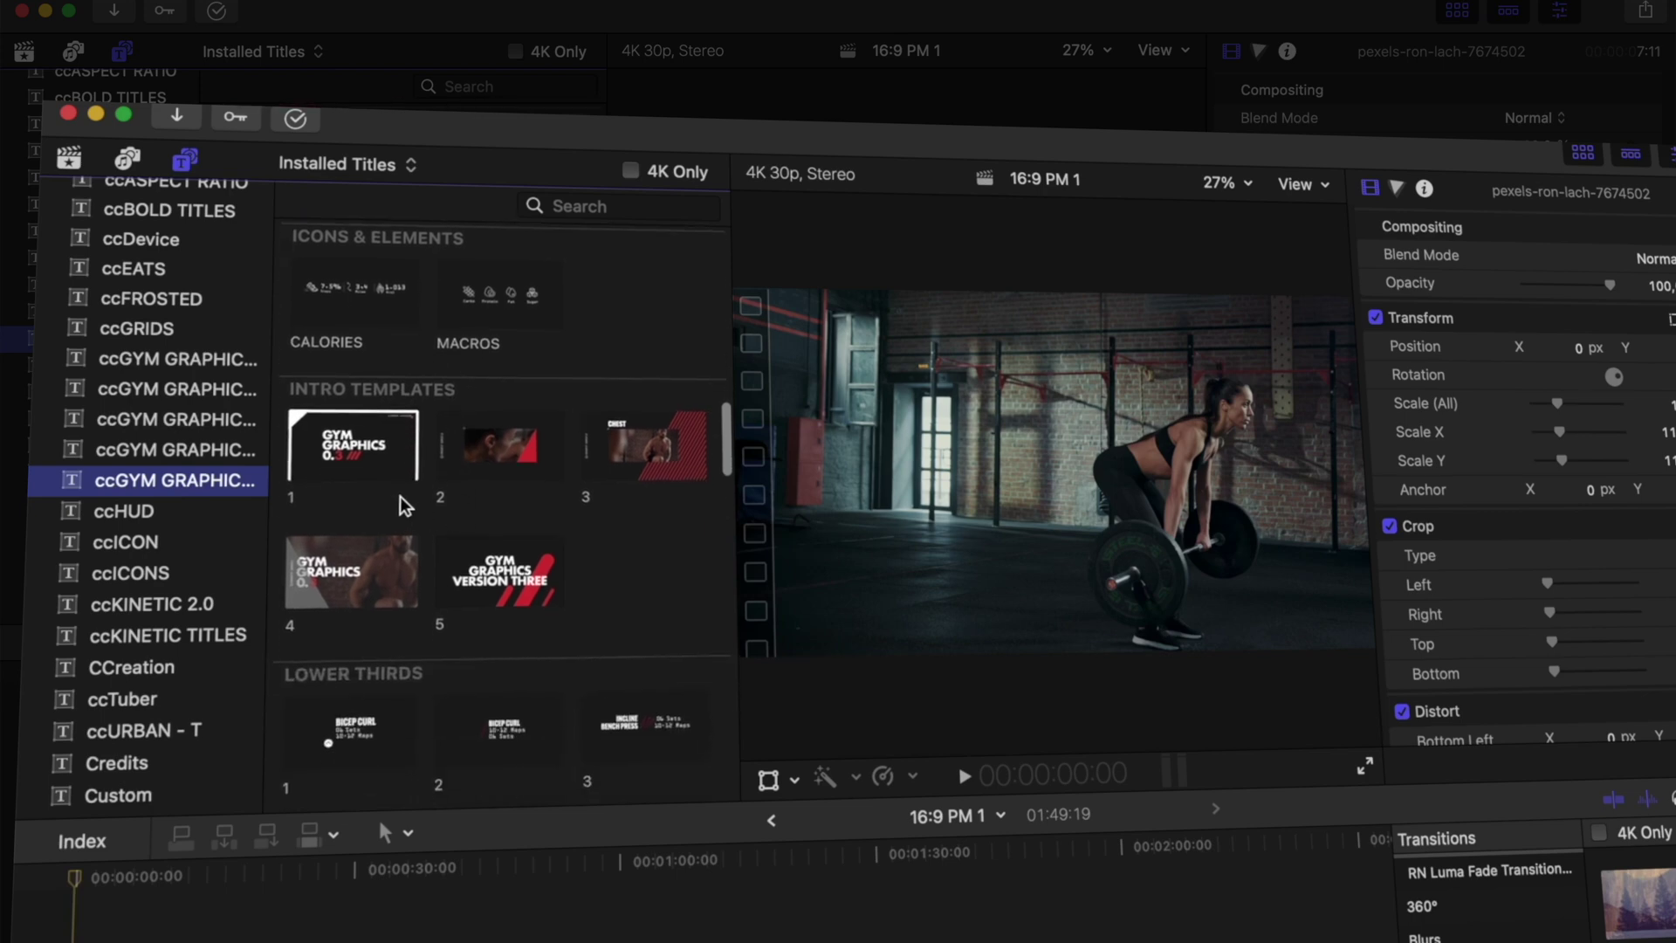
{"action": "scroll", "coordinate": [394, 482], "scroll_direction": "down", "scroll_amount": 1}
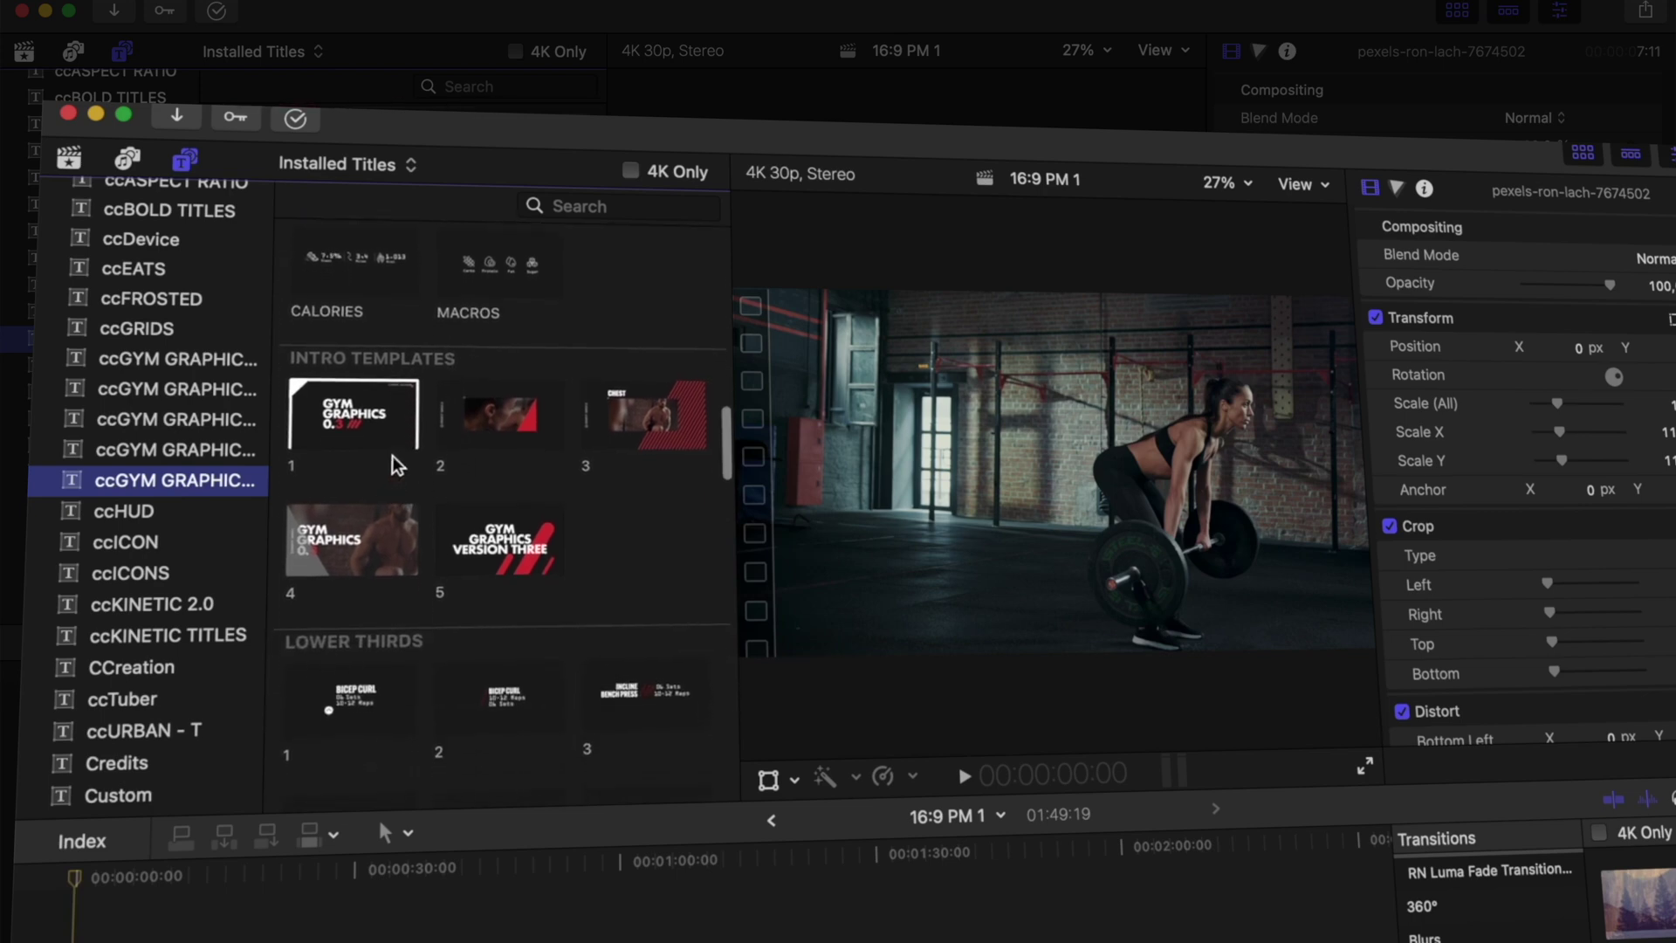
{"action": "scroll", "coordinate": [391, 454], "scroll_direction": "down", "scroll_amount": 18}
{"action": "scroll", "coordinate": [391, 454], "scroll_direction": "down", "scroll_amount": 1}
{"action": "scroll", "coordinate": [391, 454], "scroll_direction": "down", "scroll_amount": 20}
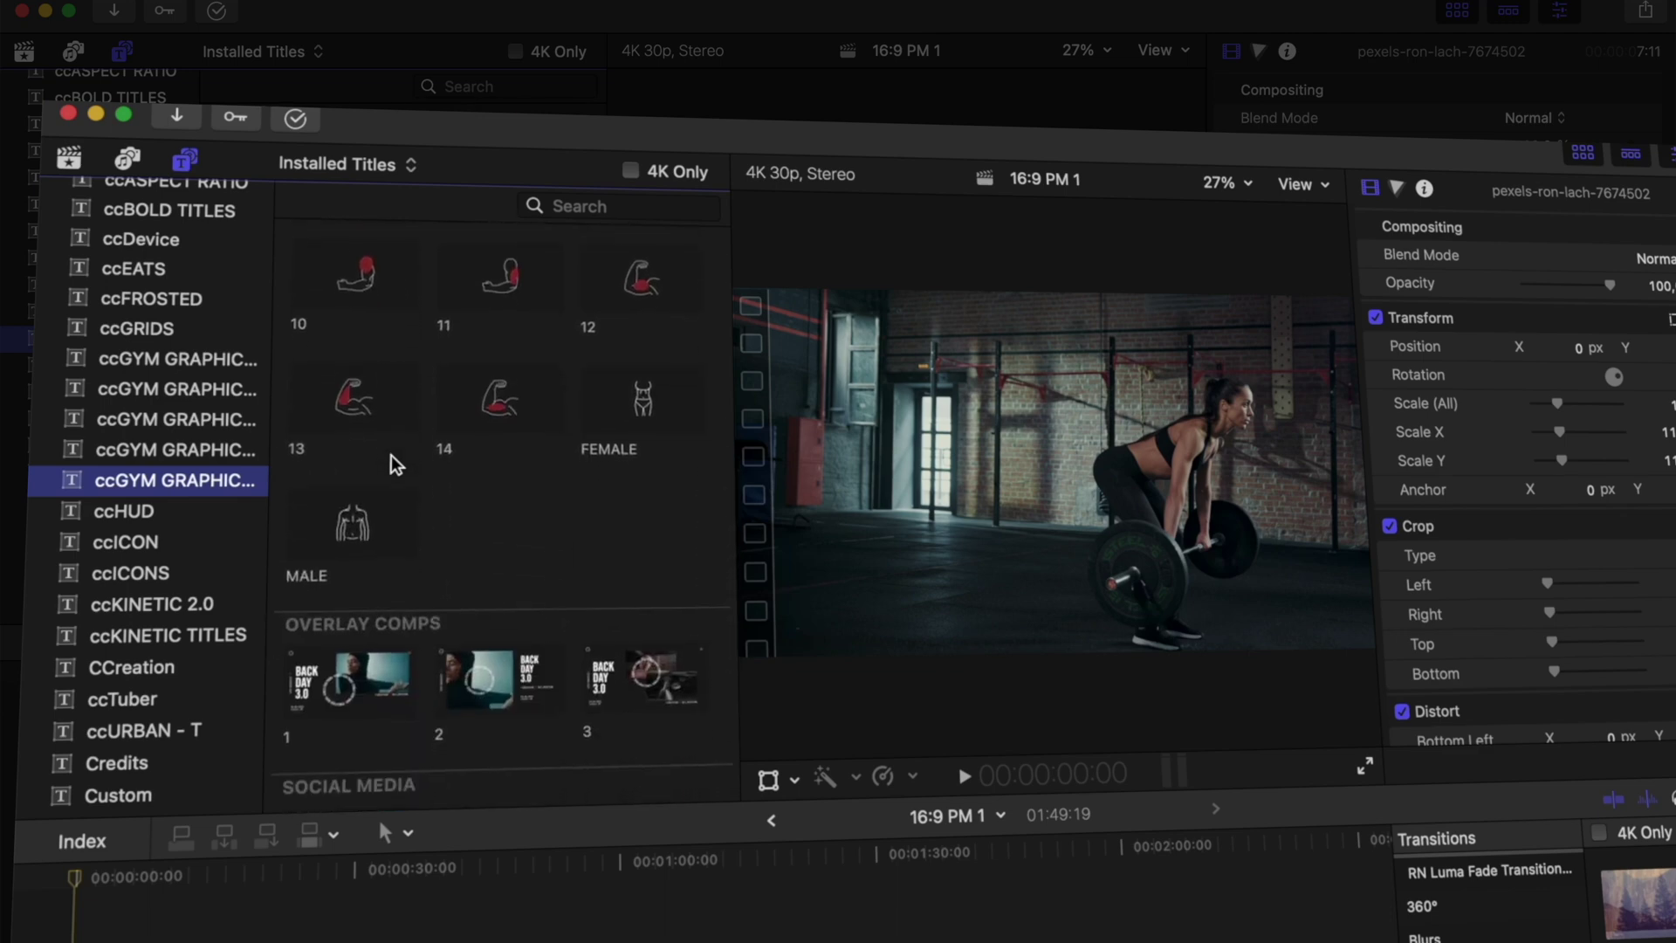
{"action": "scroll", "coordinate": [391, 454], "scroll_direction": "down", "scroll_amount": 15}
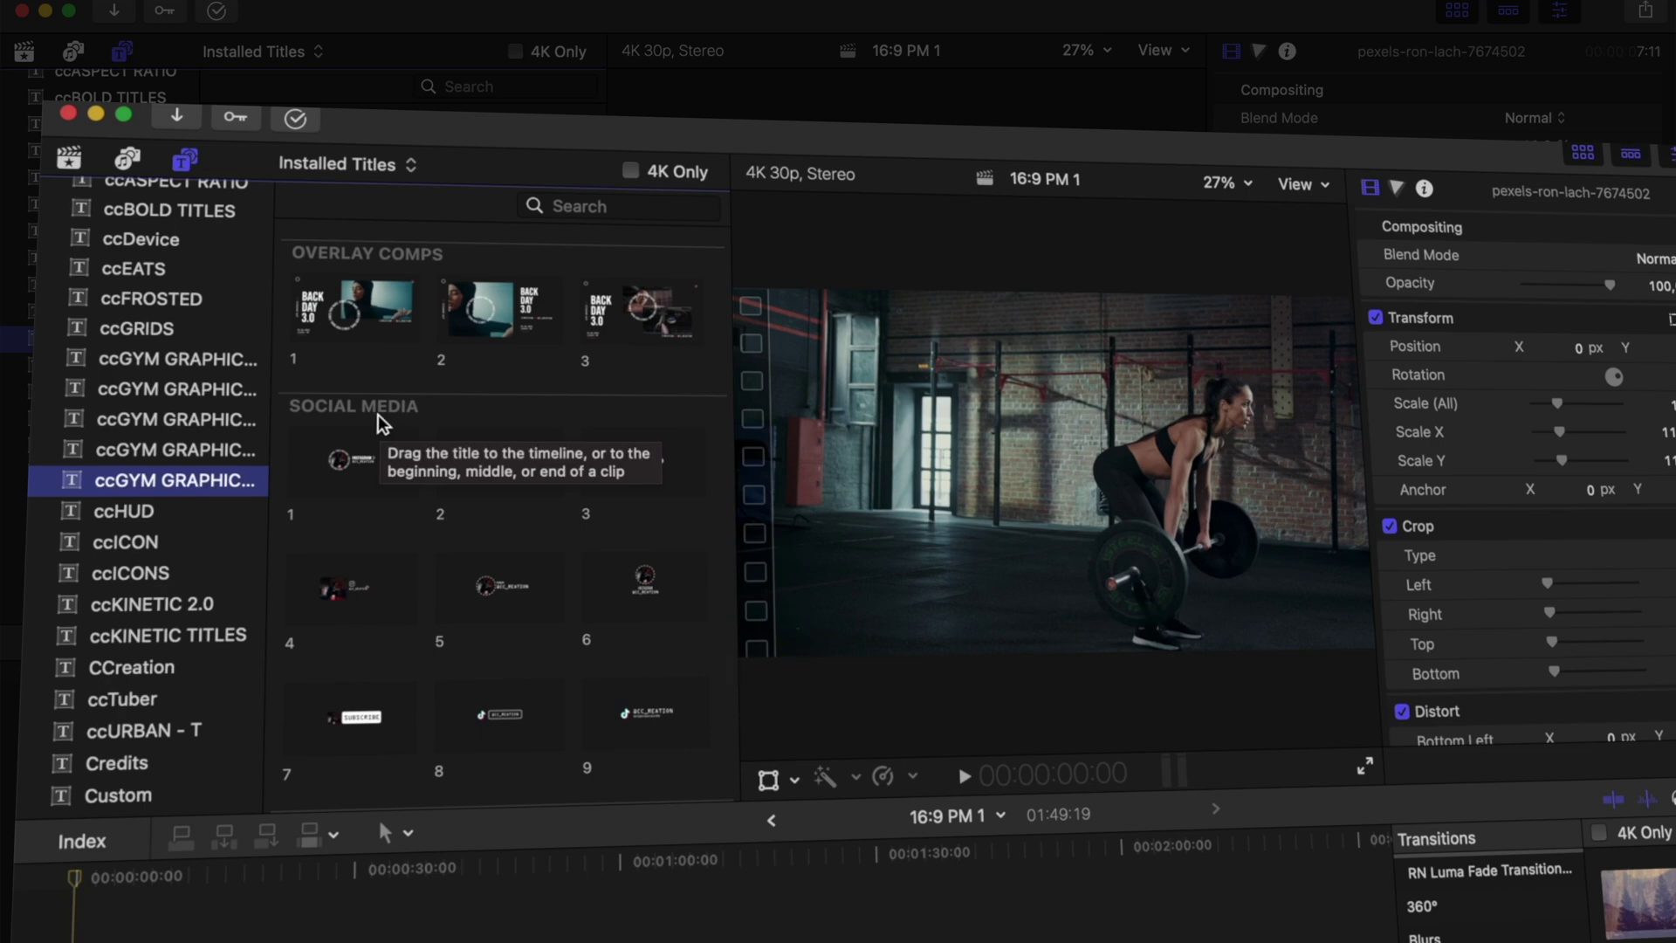
{"action": "scroll", "coordinate": [378, 415], "scroll_direction": "down", "scroll_amount": 4}
{"action": "scroll", "coordinate": [423, 625], "scroll_direction": "down", "scroll_amount": 3}
{"action": "scroll", "coordinate": [423, 625], "scroll_direction": "down", "scroll_amount": 6}
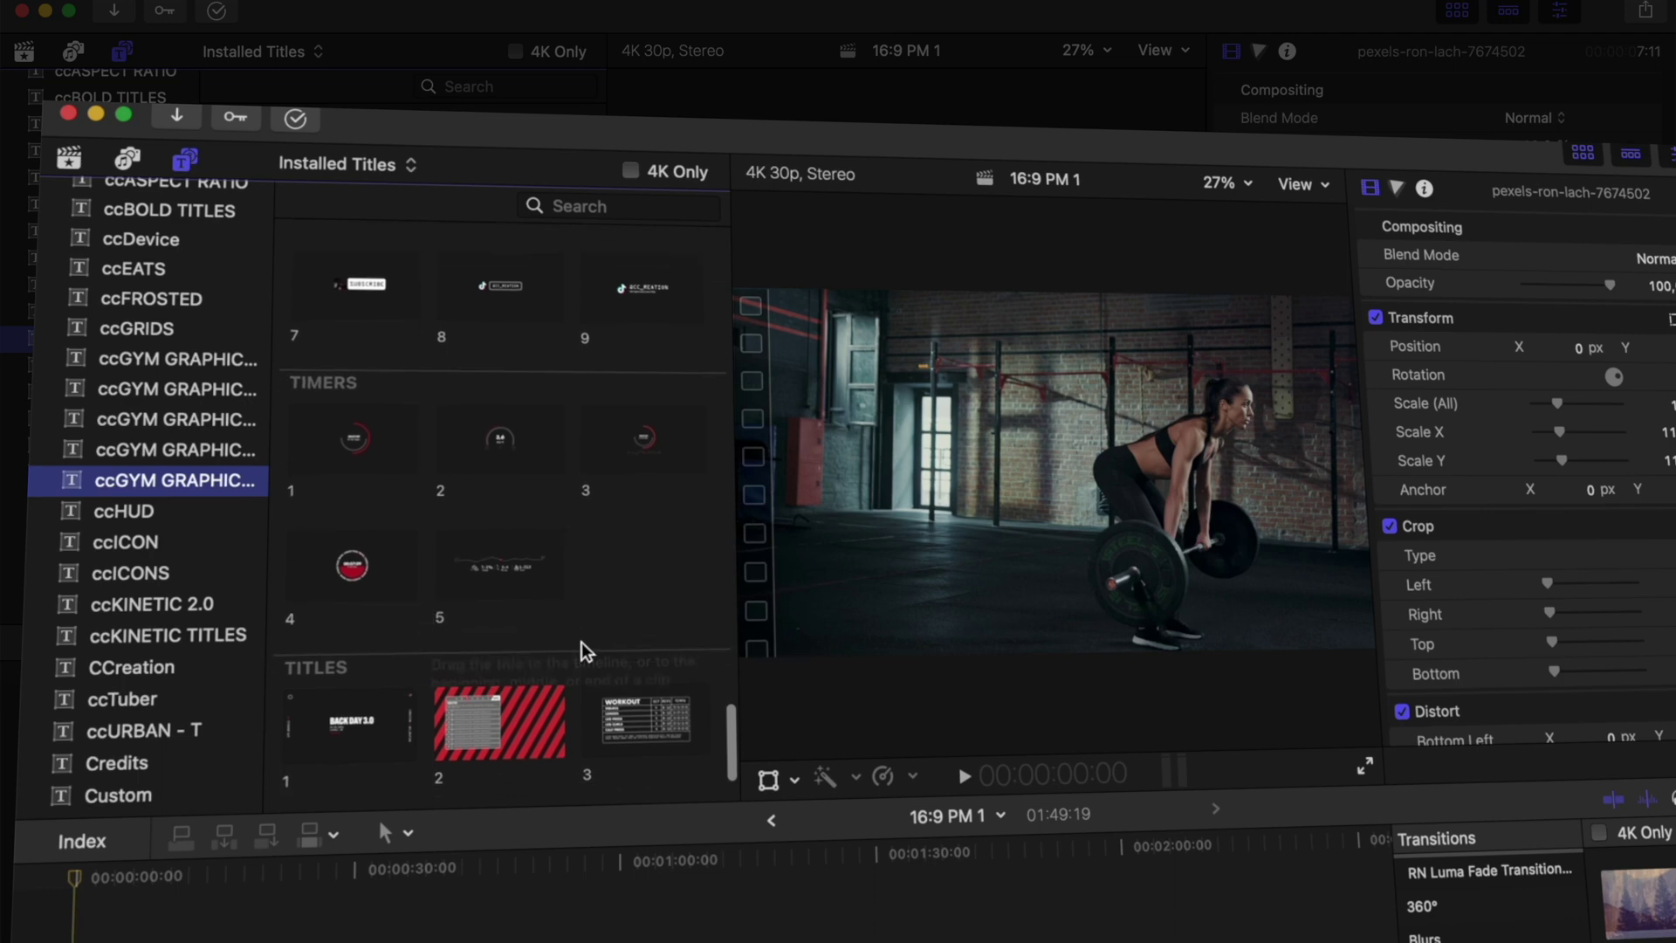
{"action": "scroll", "coordinate": [581, 642], "scroll_direction": "down", "scroll_amount": 4}
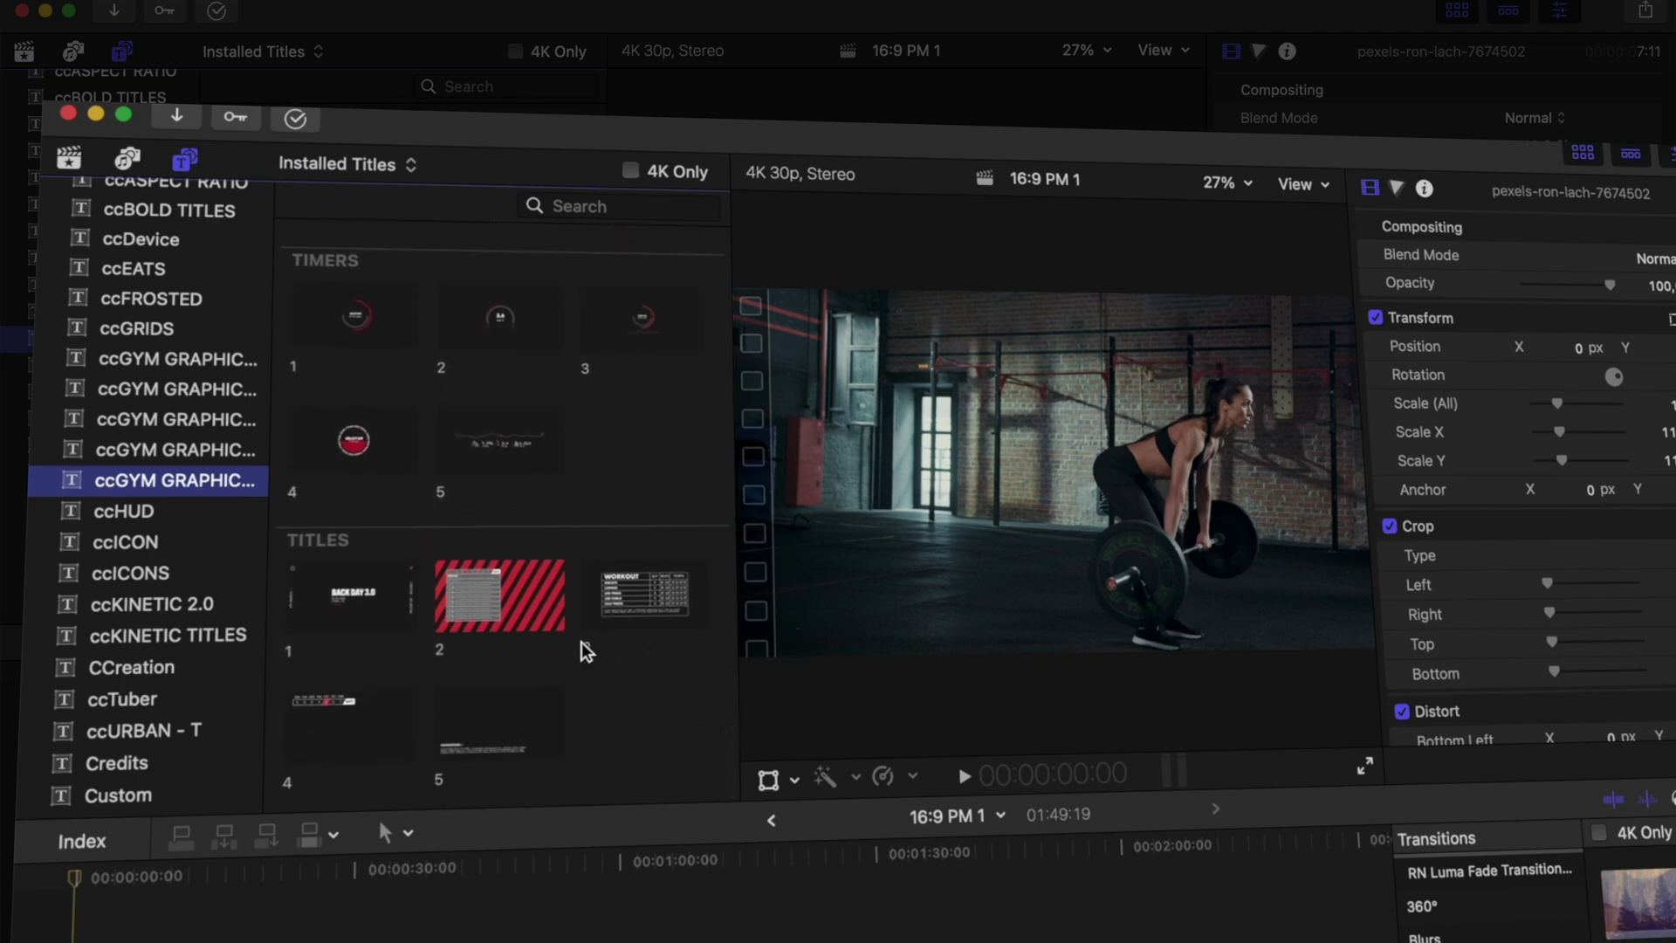
{"action": "scroll", "coordinate": [581, 646], "scroll_direction": "up", "scroll_amount": 3}
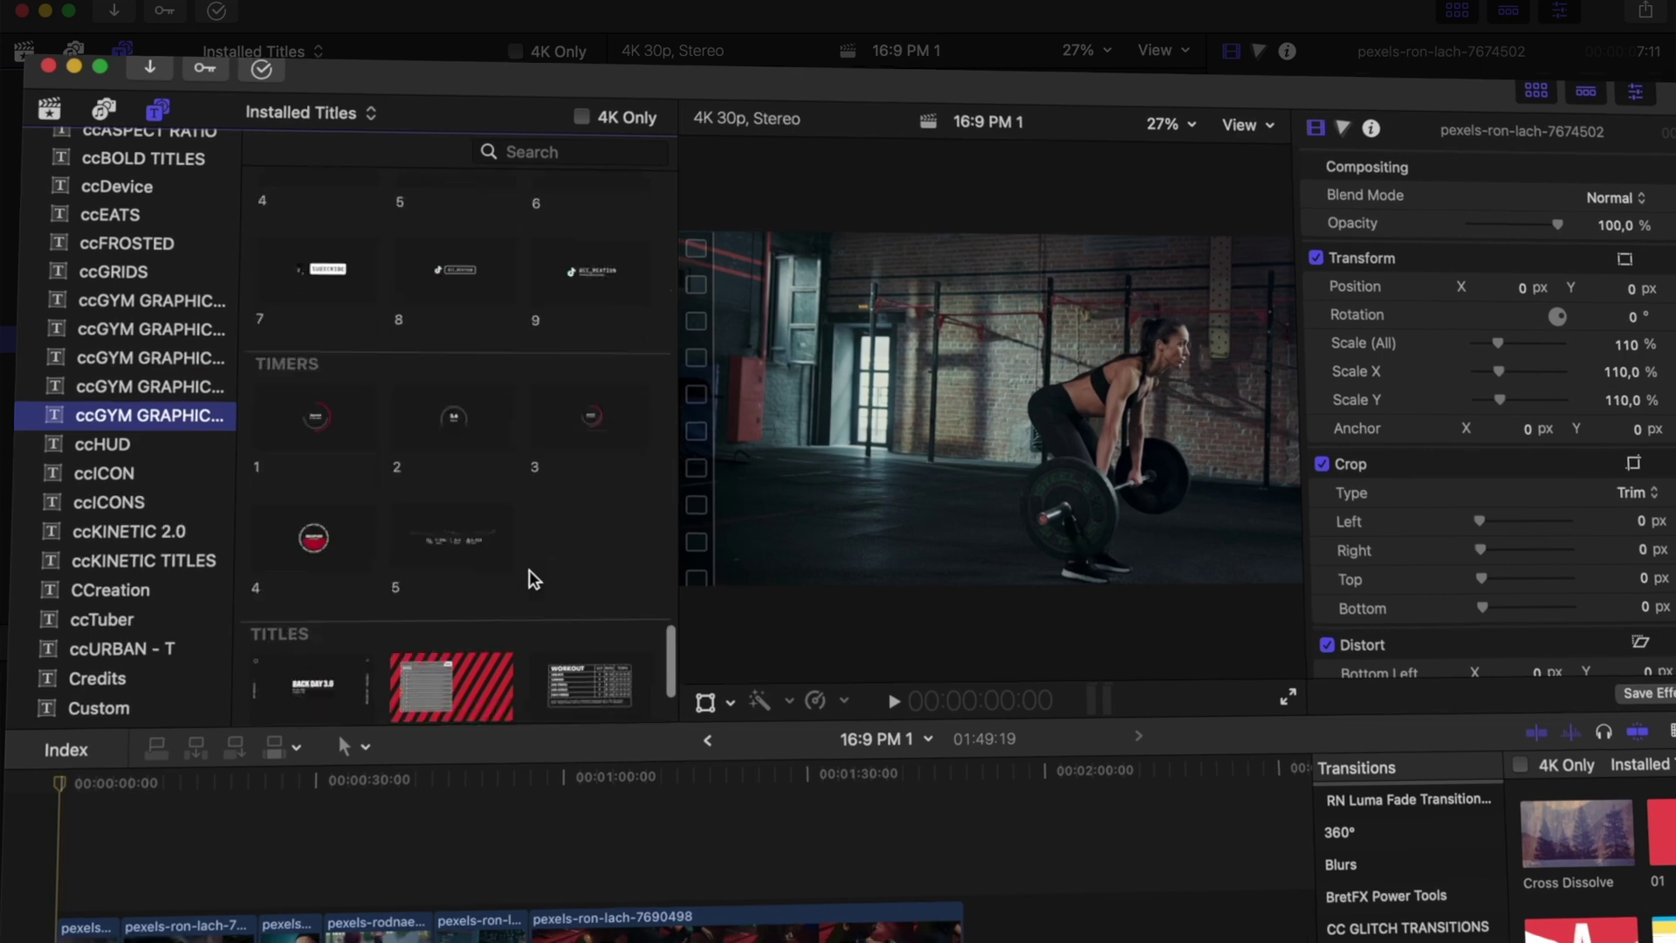
{"action": "scroll", "coordinate": [530, 572], "scroll_direction": "down", "scroll_amount": 15}
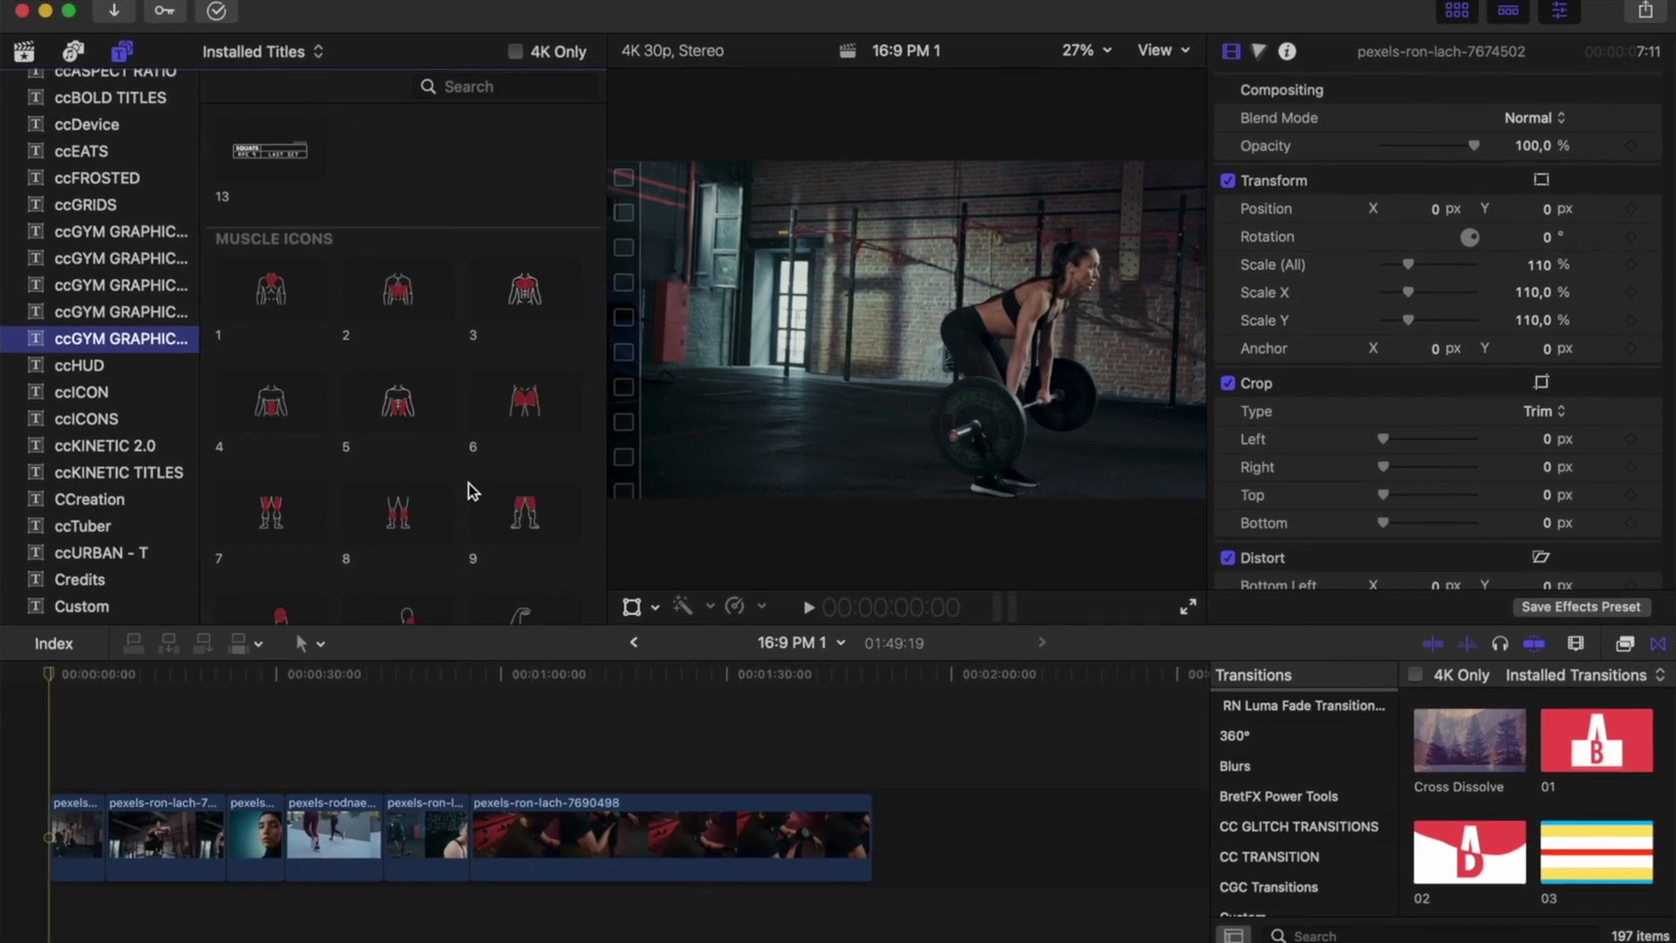
{"action": "scroll", "coordinate": [469, 484], "scroll_direction": "up", "scroll_amount": 15}
{"action": "scroll", "coordinate": [469, 490], "scroll_direction": "up", "scroll_amount": 2}
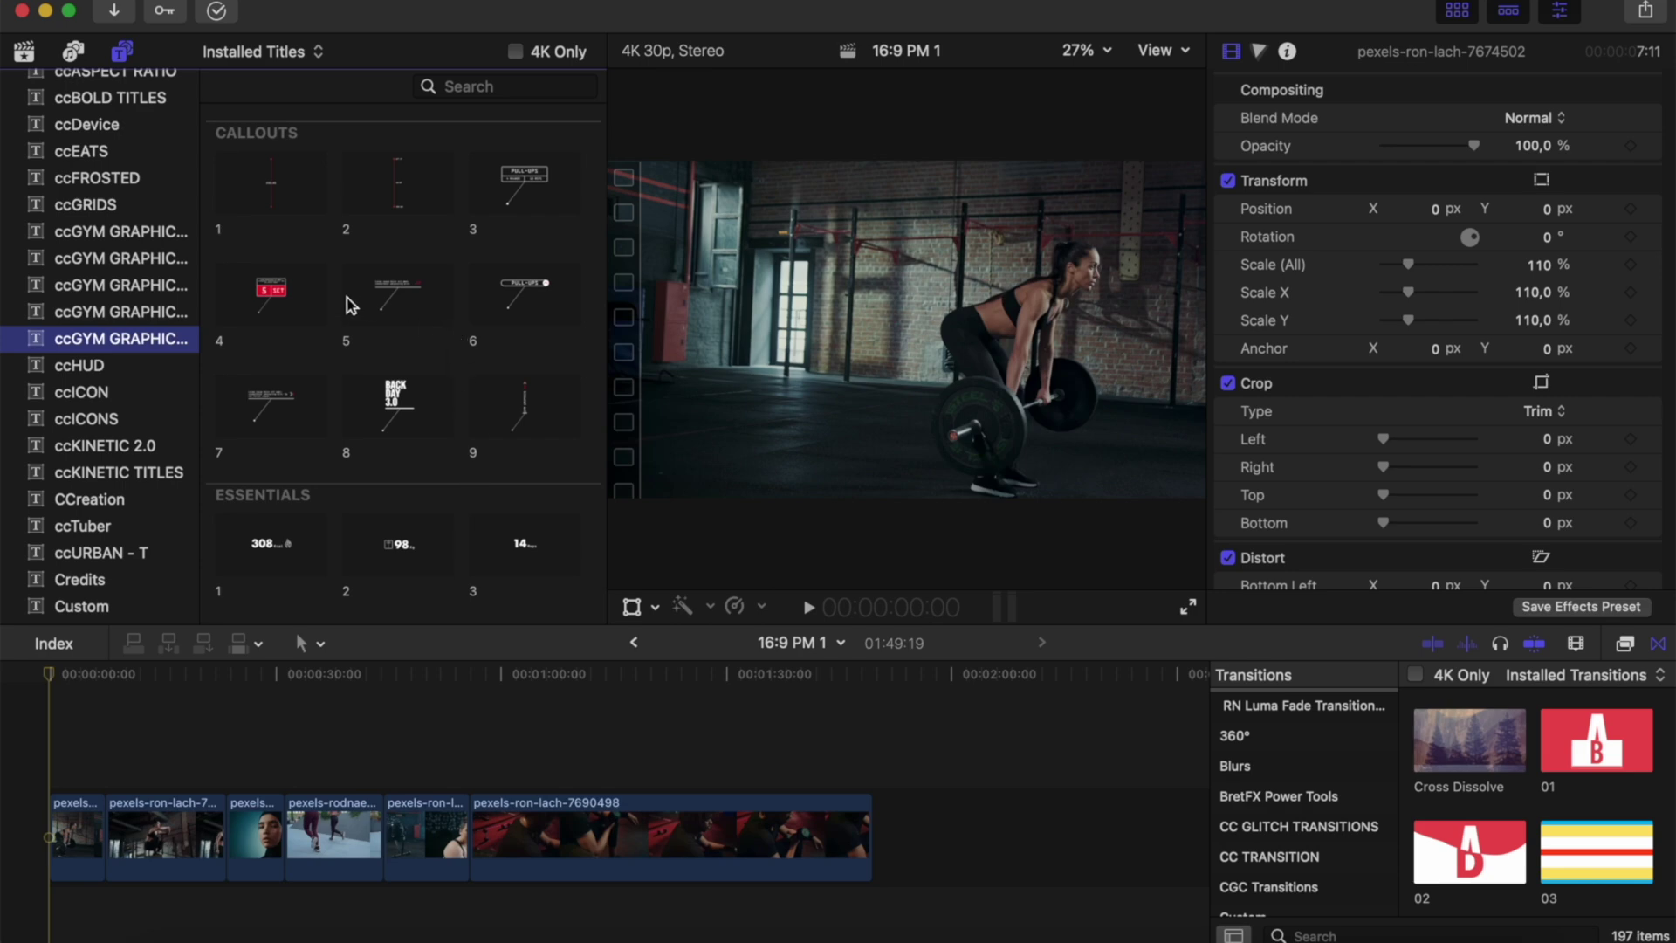
- Place callout 4 above the first clip at the start of the timeline and play it back
{"action": "left_click", "coordinate": [274, 295]}
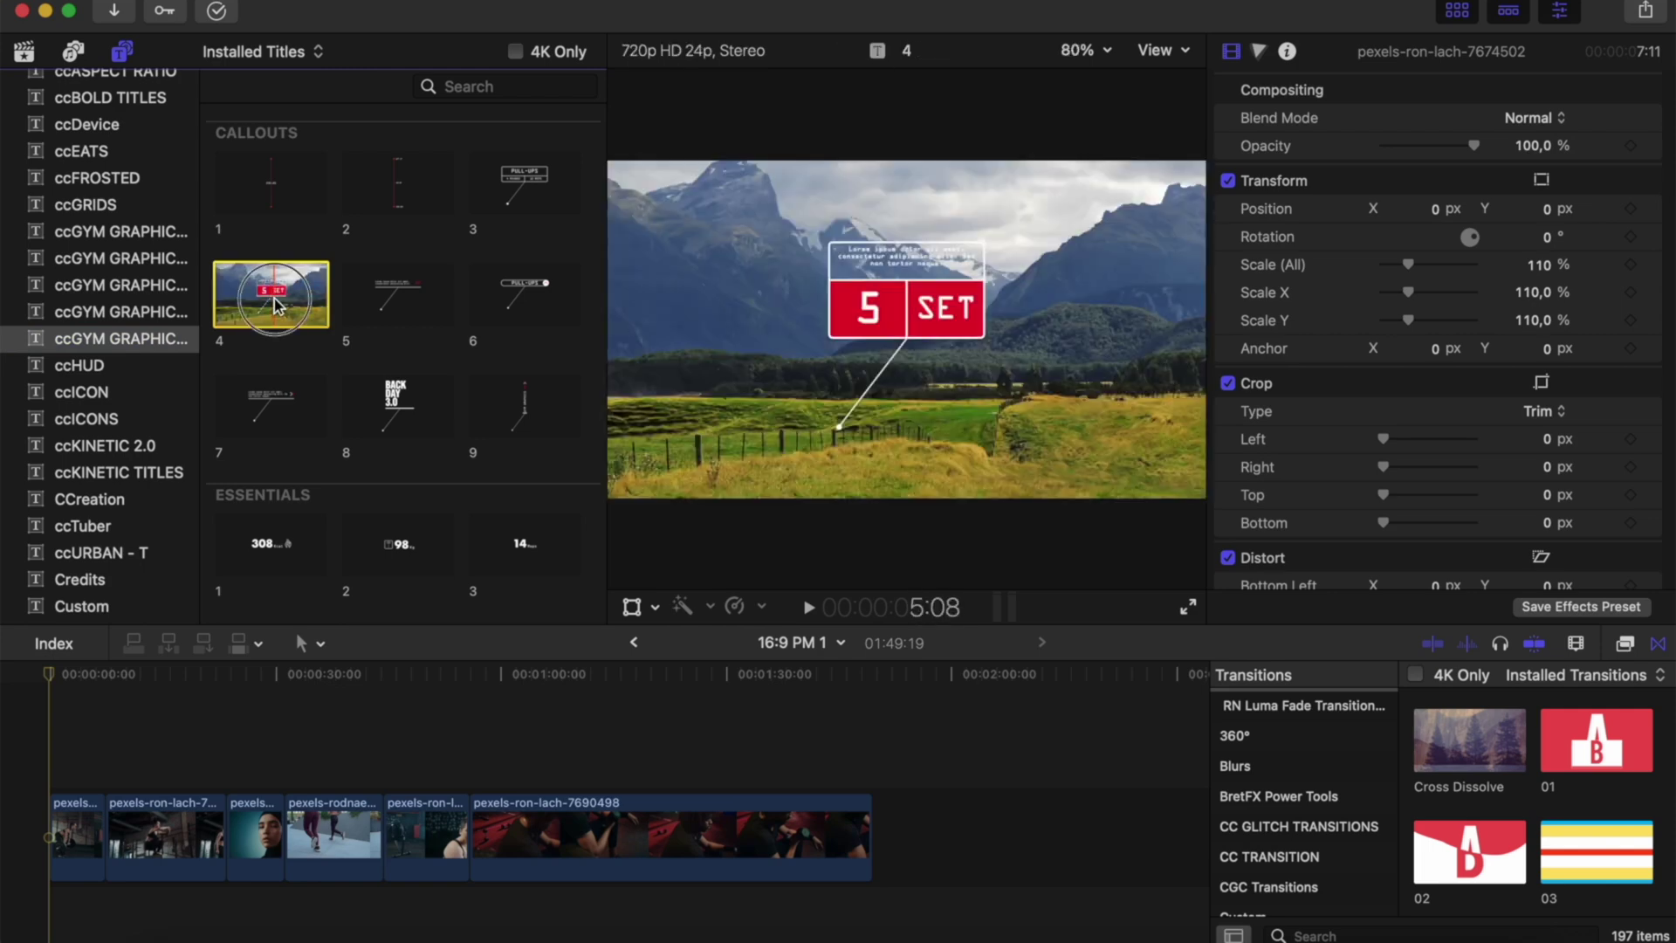
{"action": "left_click_drag", "start_coordinate": [274, 323], "coordinate": [82, 773]}
{"action": "left_click", "coordinate": [48, 674]}
{"action": "key", "text": "space"}
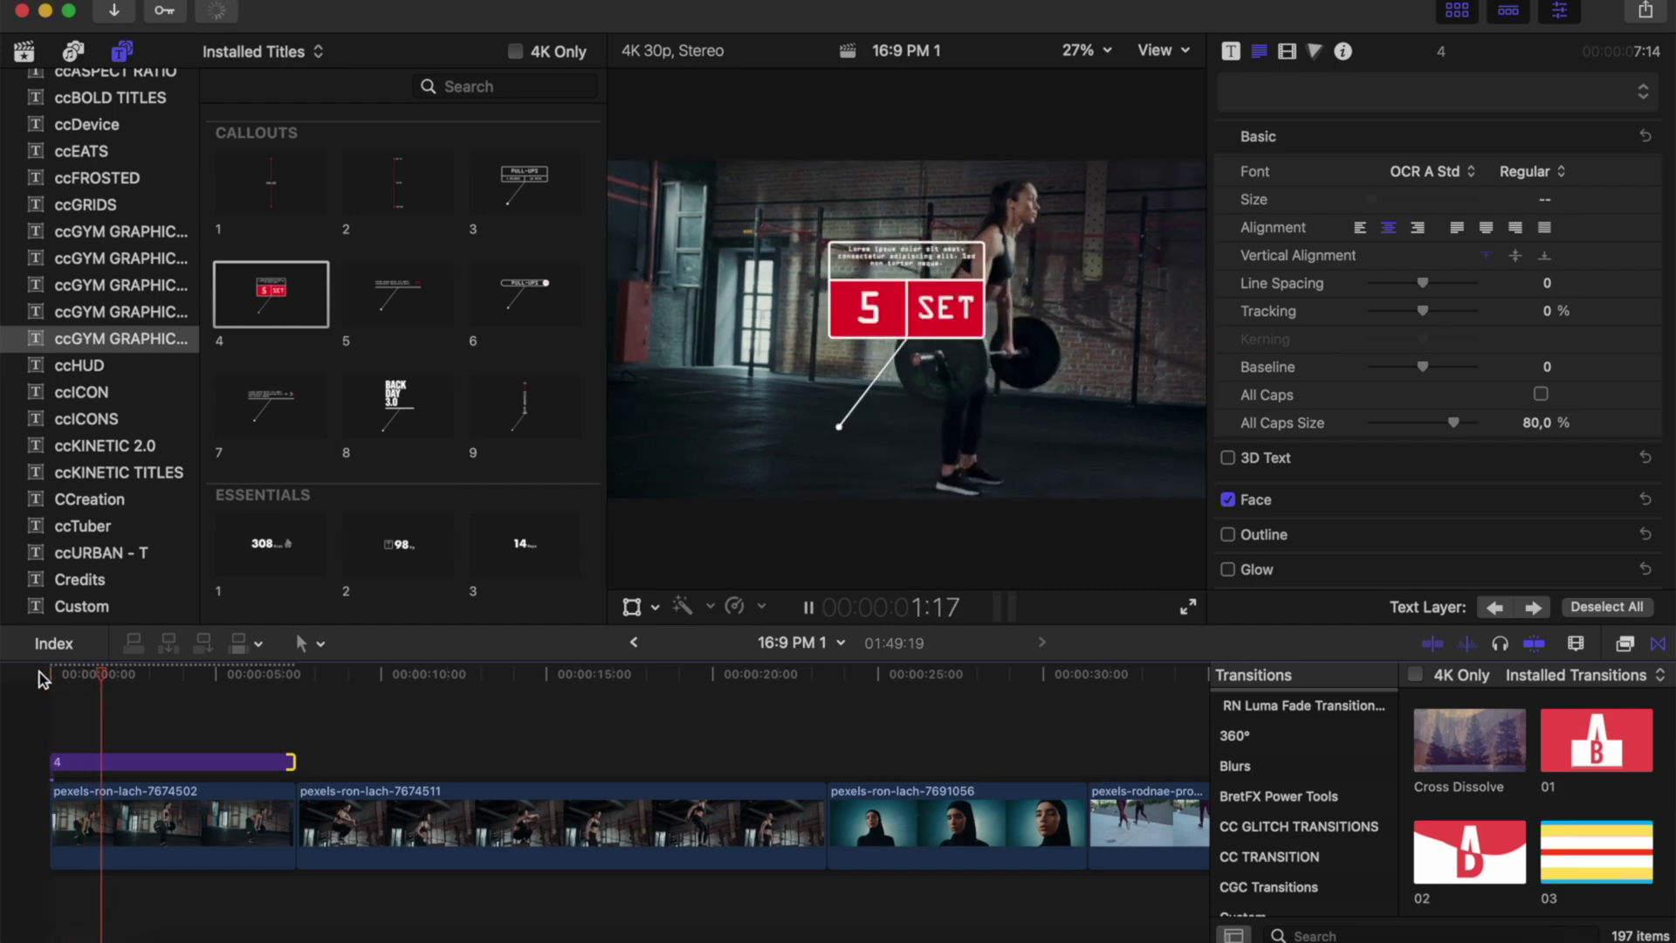
- Turn off Build In and Build Out for the callout title placed above the first clip
{"action": "left_click", "coordinate": [193, 761]}
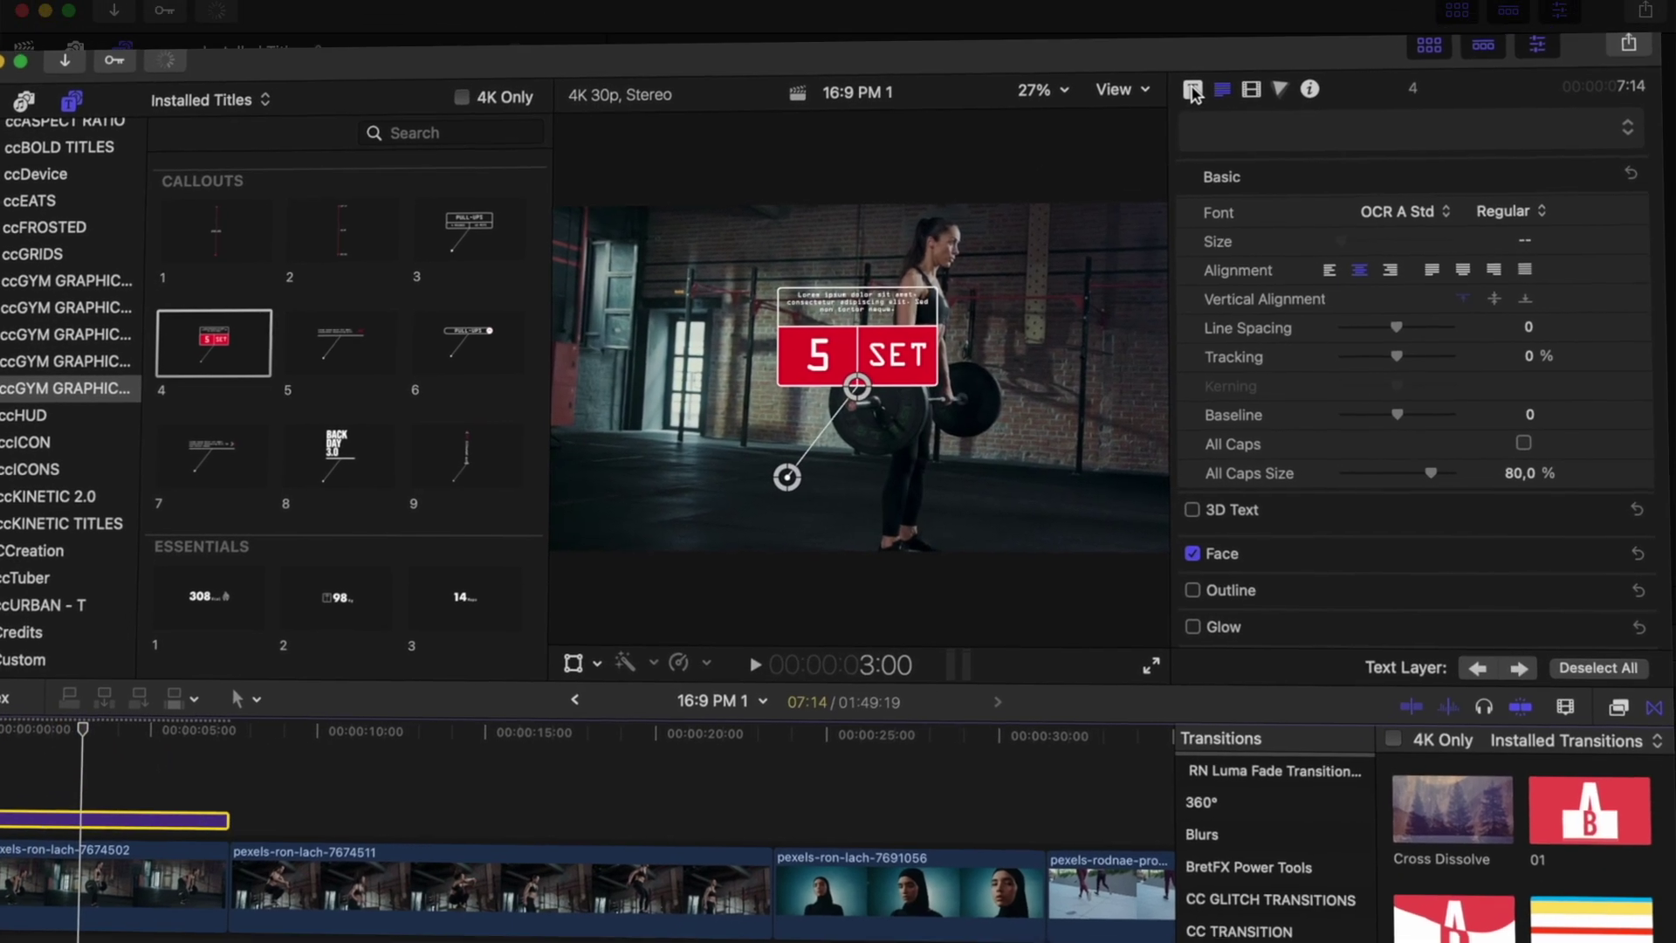
{"action": "left_click", "coordinate": [1192, 89]}
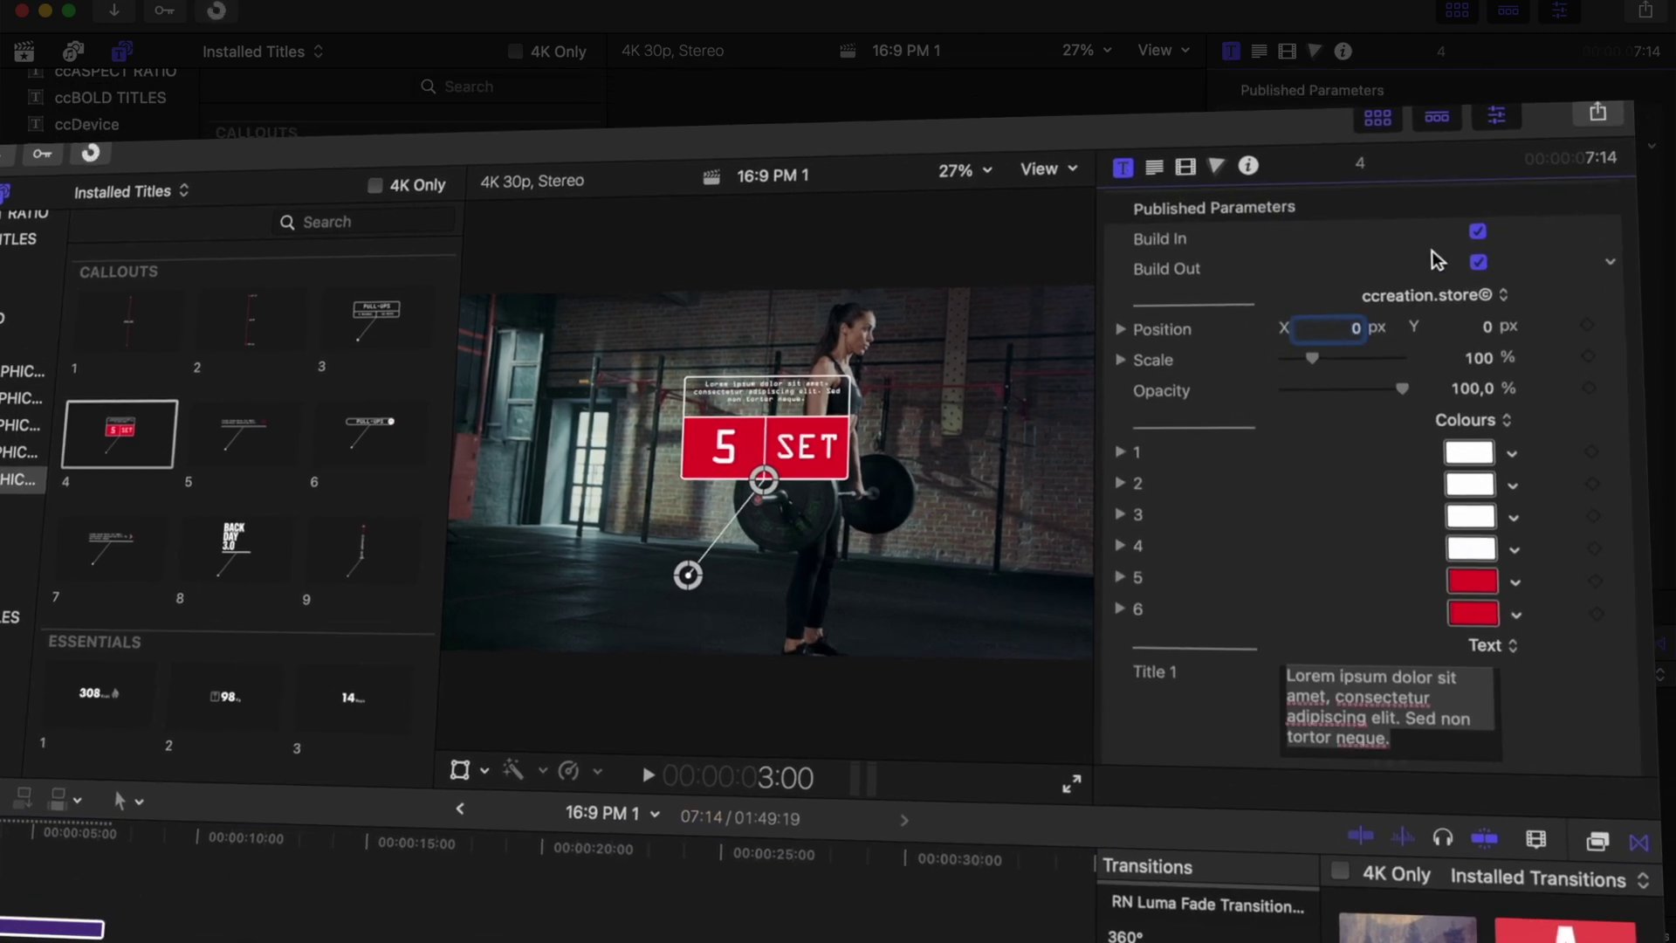
{"action": "left_click", "coordinate": [1477, 262]}
{"action": "left_click", "coordinate": [1478, 233]}
- Scale the callout label to 58% and set its X position to -2.6 px
{"action": "scroll", "coordinate": [1220, 611], "scroll_direction": "down", "scroll_amount": 2}
{"action": "scroll", "coordinate": [1237, 525], "scroll_direction": "up", "scroll_amount": 2}
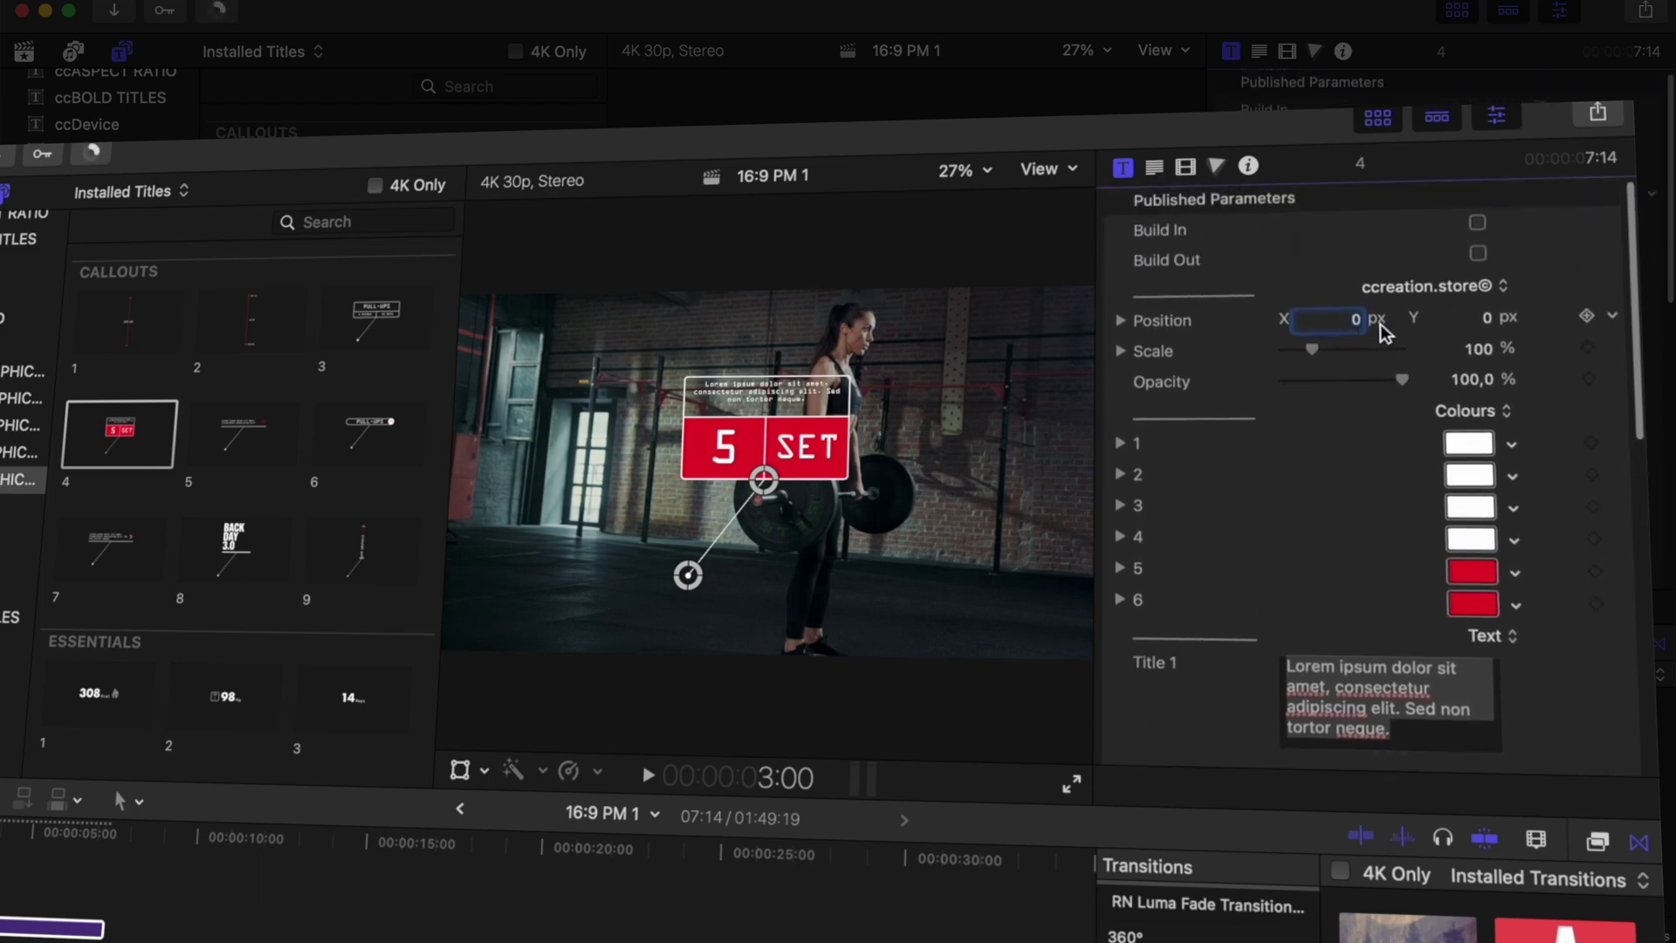
{"action": "mouse_move", "coordinate": [1401, 380]}
{"action": "left_mouse_down"}
{"action": "mouse_move", "coordinate": [1336, 381]}
{"action": "mouse_move", "coordinate": [1402, 381]}
{"action": "left_mouse_up"}
{"action": "left_click_drag", "start_coordinate": [1315, 346], "coordinate": [1322, 495]}
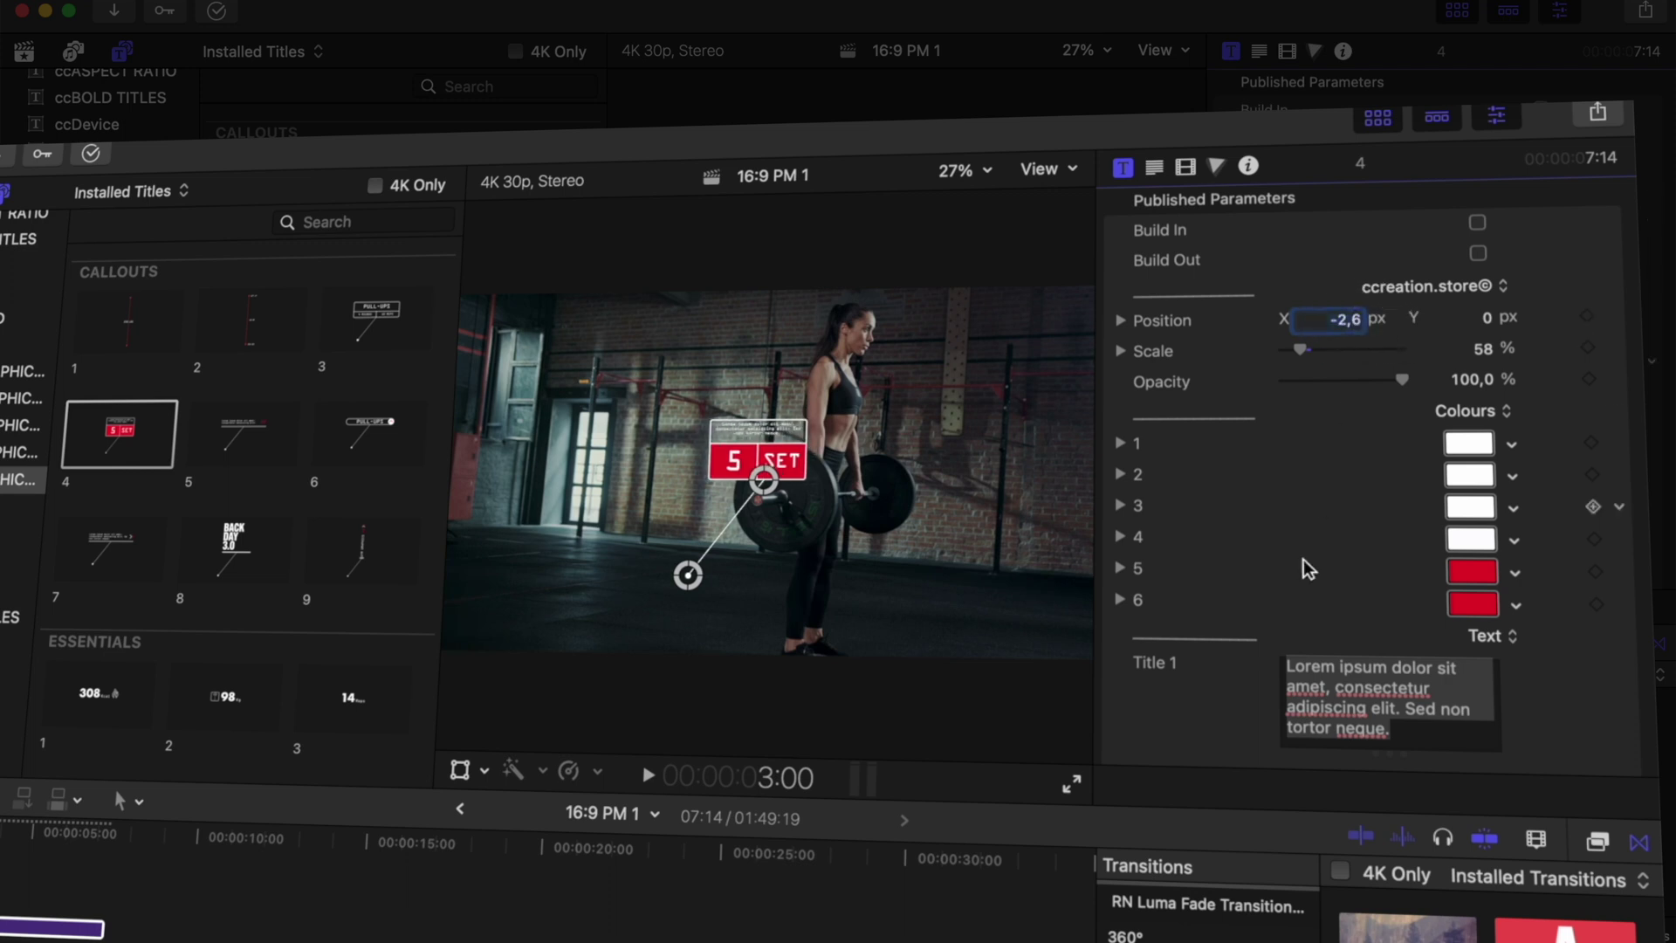
- Change the callout's Title 2 text to 10
{"action": "scroll", "coordinate": [1321, 496], "scroll_direction": "down", "scroll_amount": 3}
{"action": "scroll", "coordinate": [1238, 515], "scroll_direction": "down", "scroll_amount": 2}
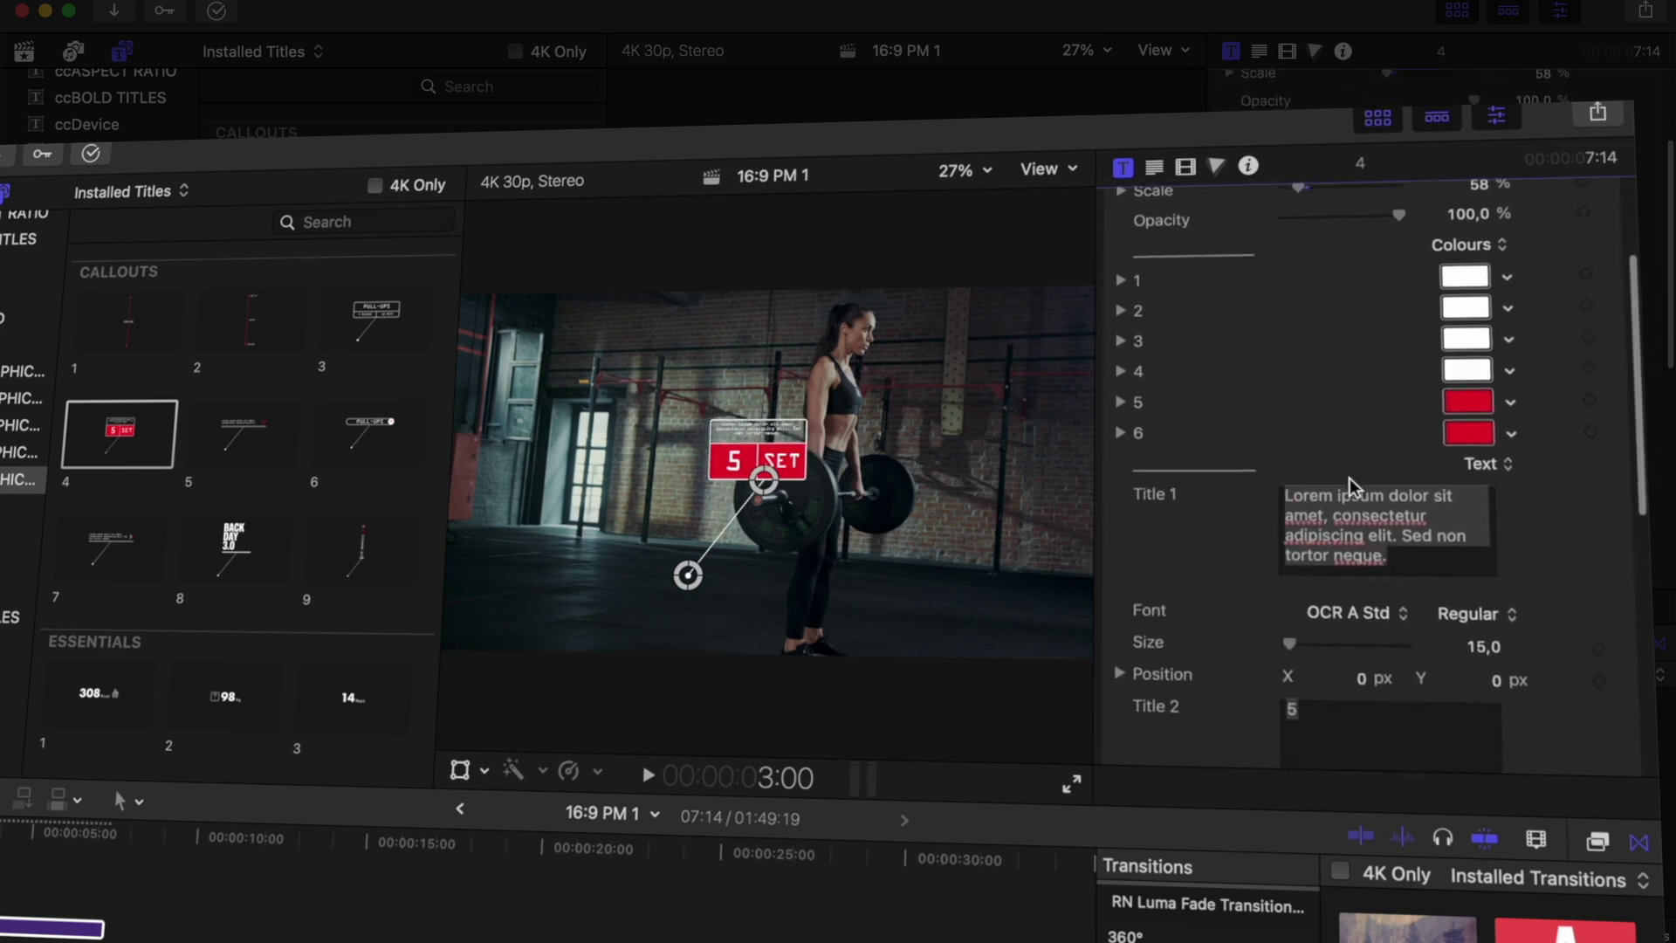
{"action": "scroll", "coordinate": [1244, 522], "scroll_direction": "down", "scroll_amount": 3}
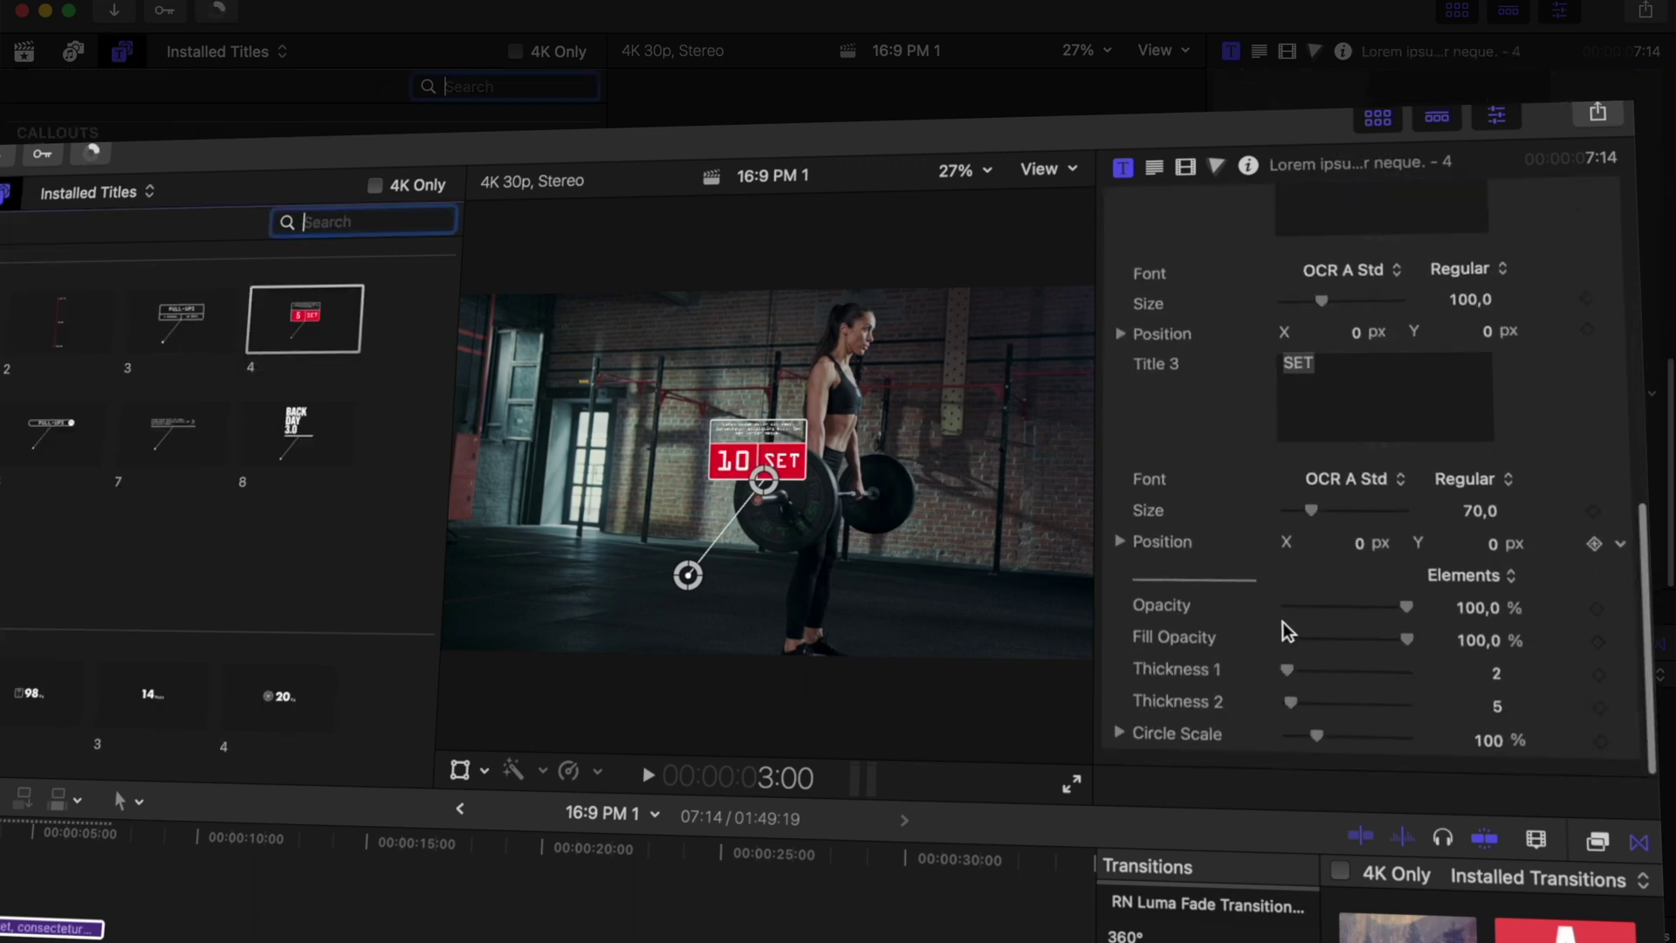
- Set Thickness 1 to 5, Thickness 2 to 4 and Circle Scale to 183%, and move the label left with its pointer on the barbell plate
{"action": "left_click_drag", "start_coordinate": [1281, 621], "coordinate": [1504, 643]}
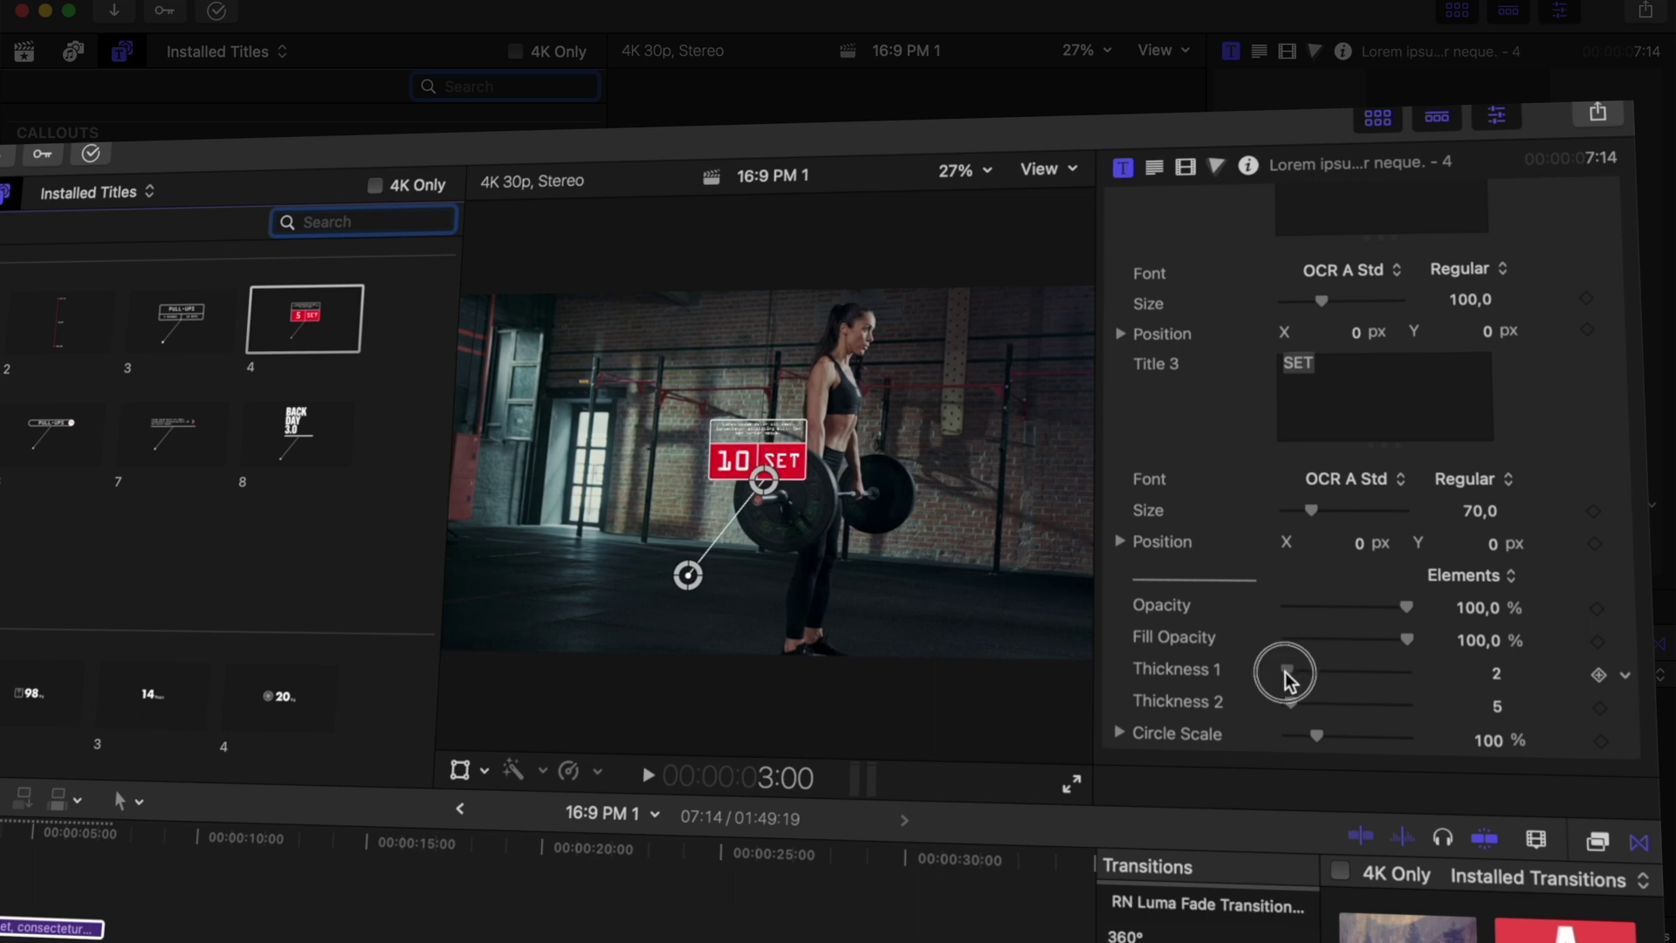
{"action": "left_click_drag", "start_coordinate": [1285, 672], "coordinate": [1307, 736]}
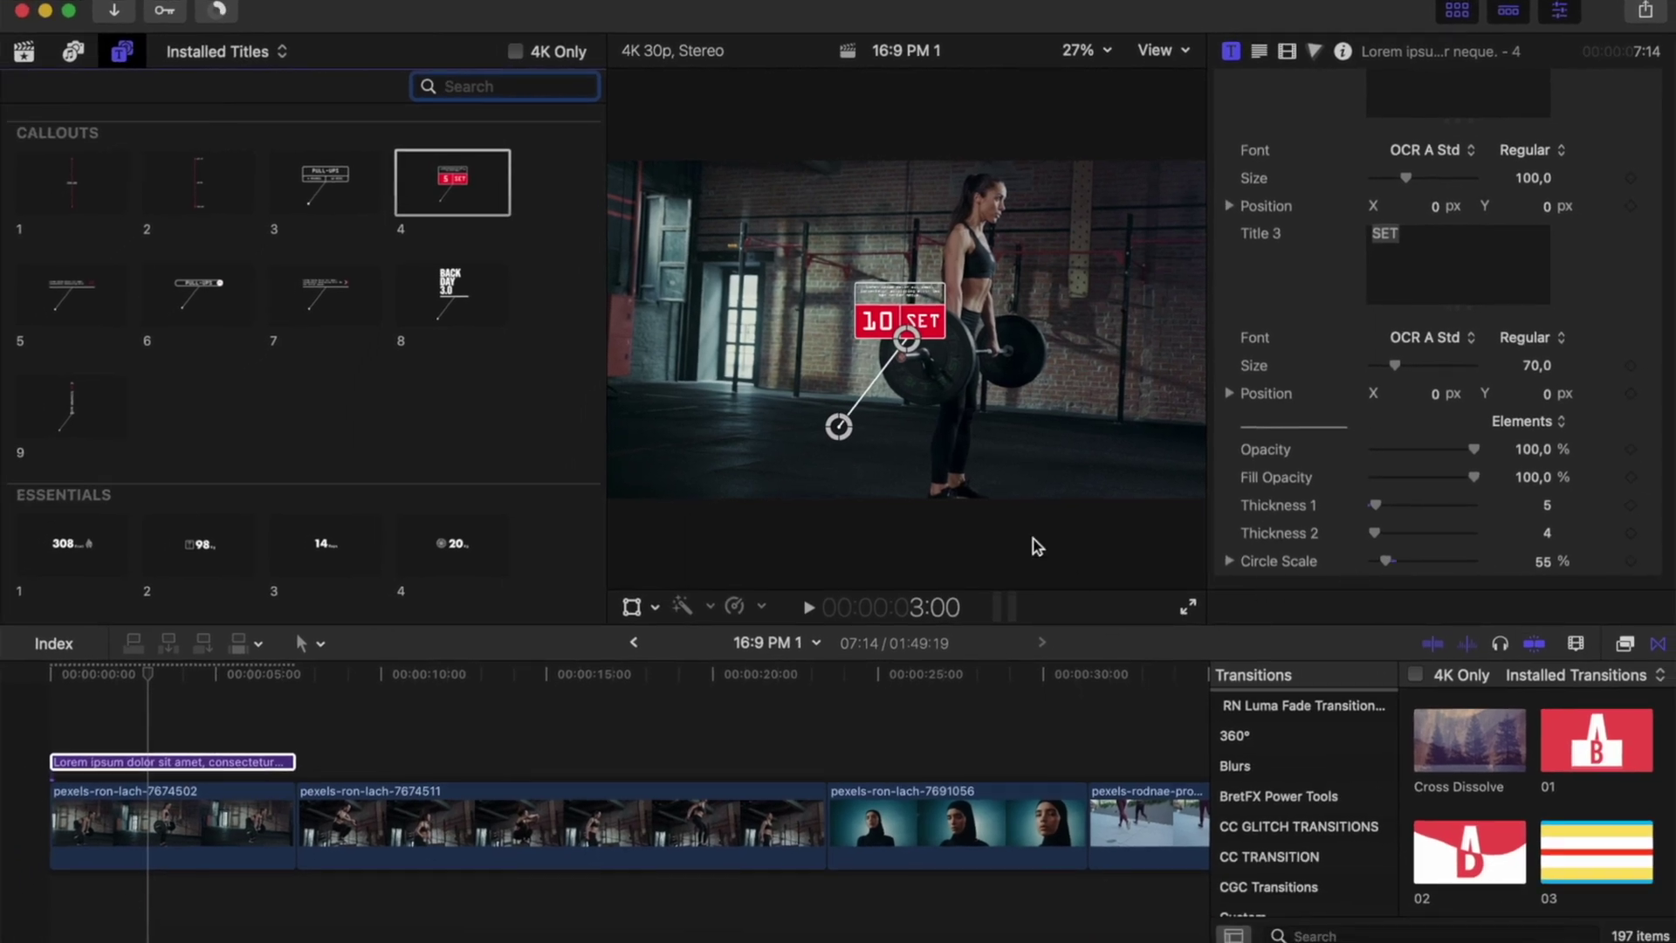
{"action": "left_click_drag", "start_coordinate": [855, 374], "coordinate": [912, 365]}
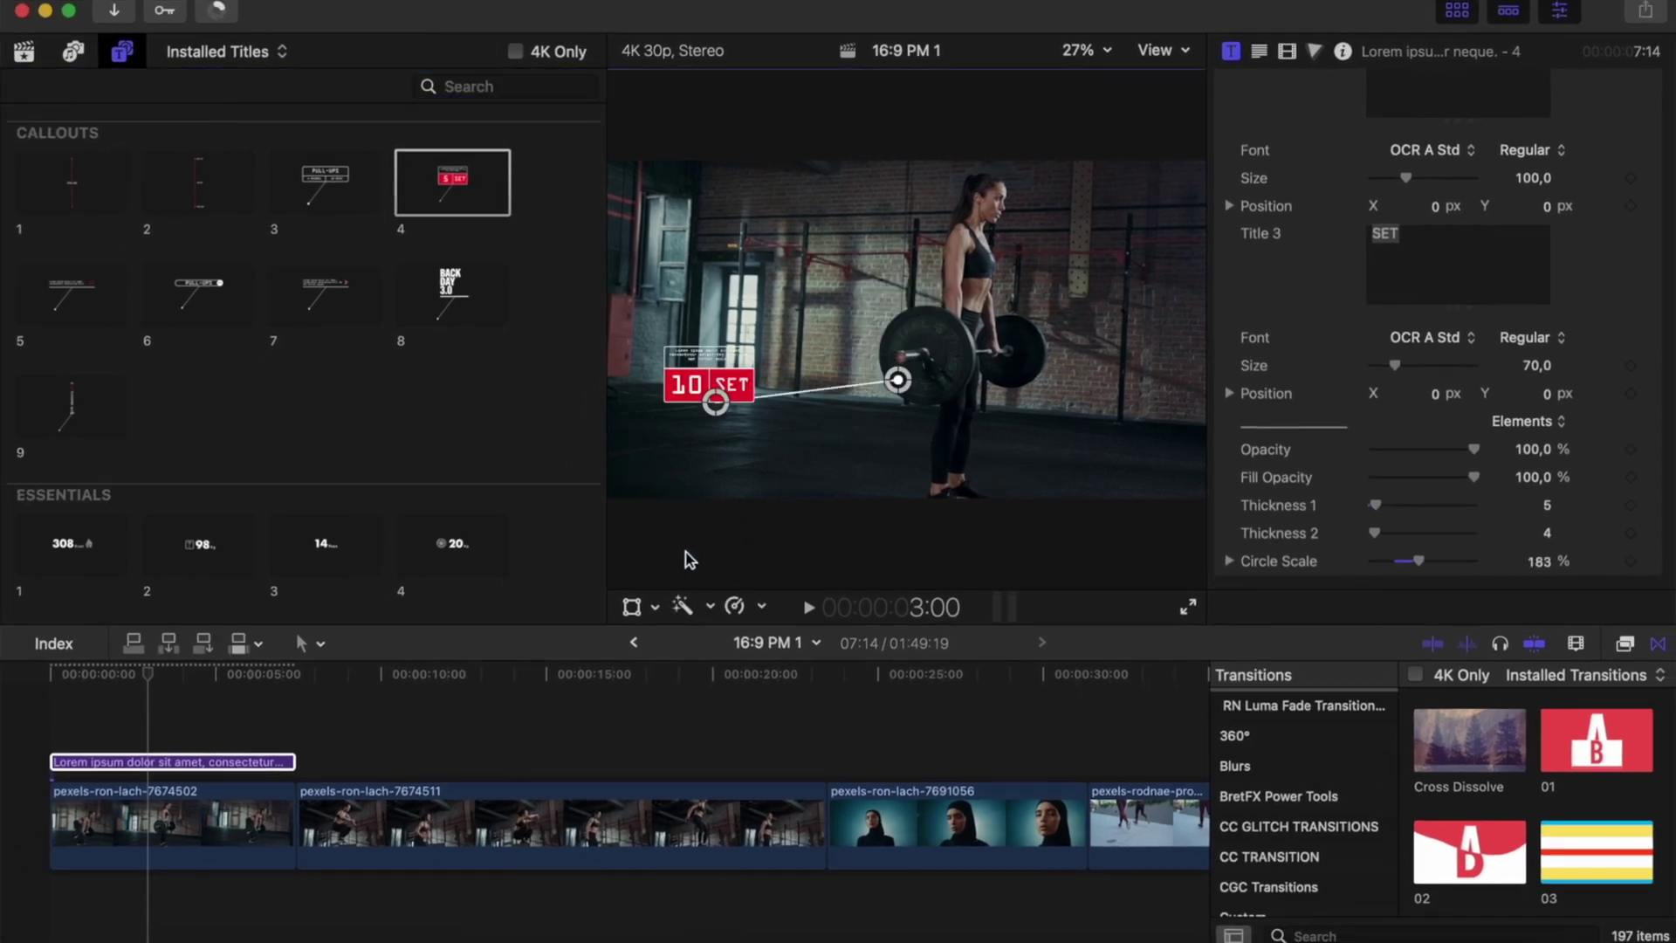
- Enlarge the viewer and add an object tracker to the callout's transform
{"action": "left_click_drag", "start_coordinate": [606, 475], "coordinate": [419, 524]}
{"action": "left_click", "coordinate": [445, 606]}
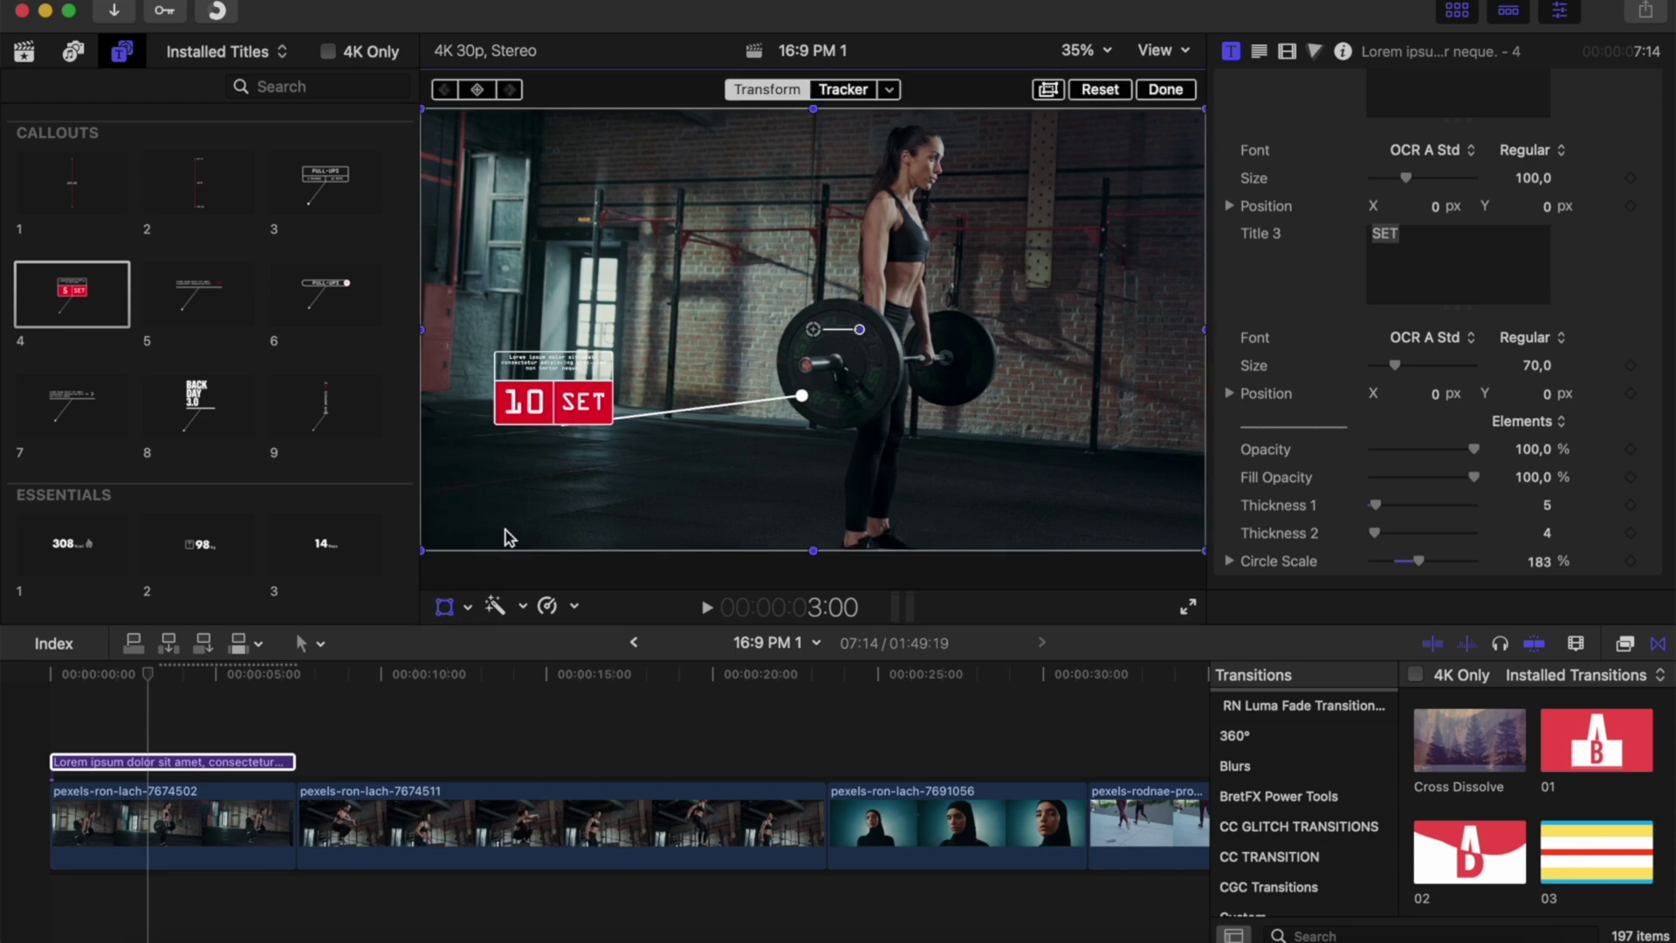
{"action": "left_click", "coordinate": [856, 90]}
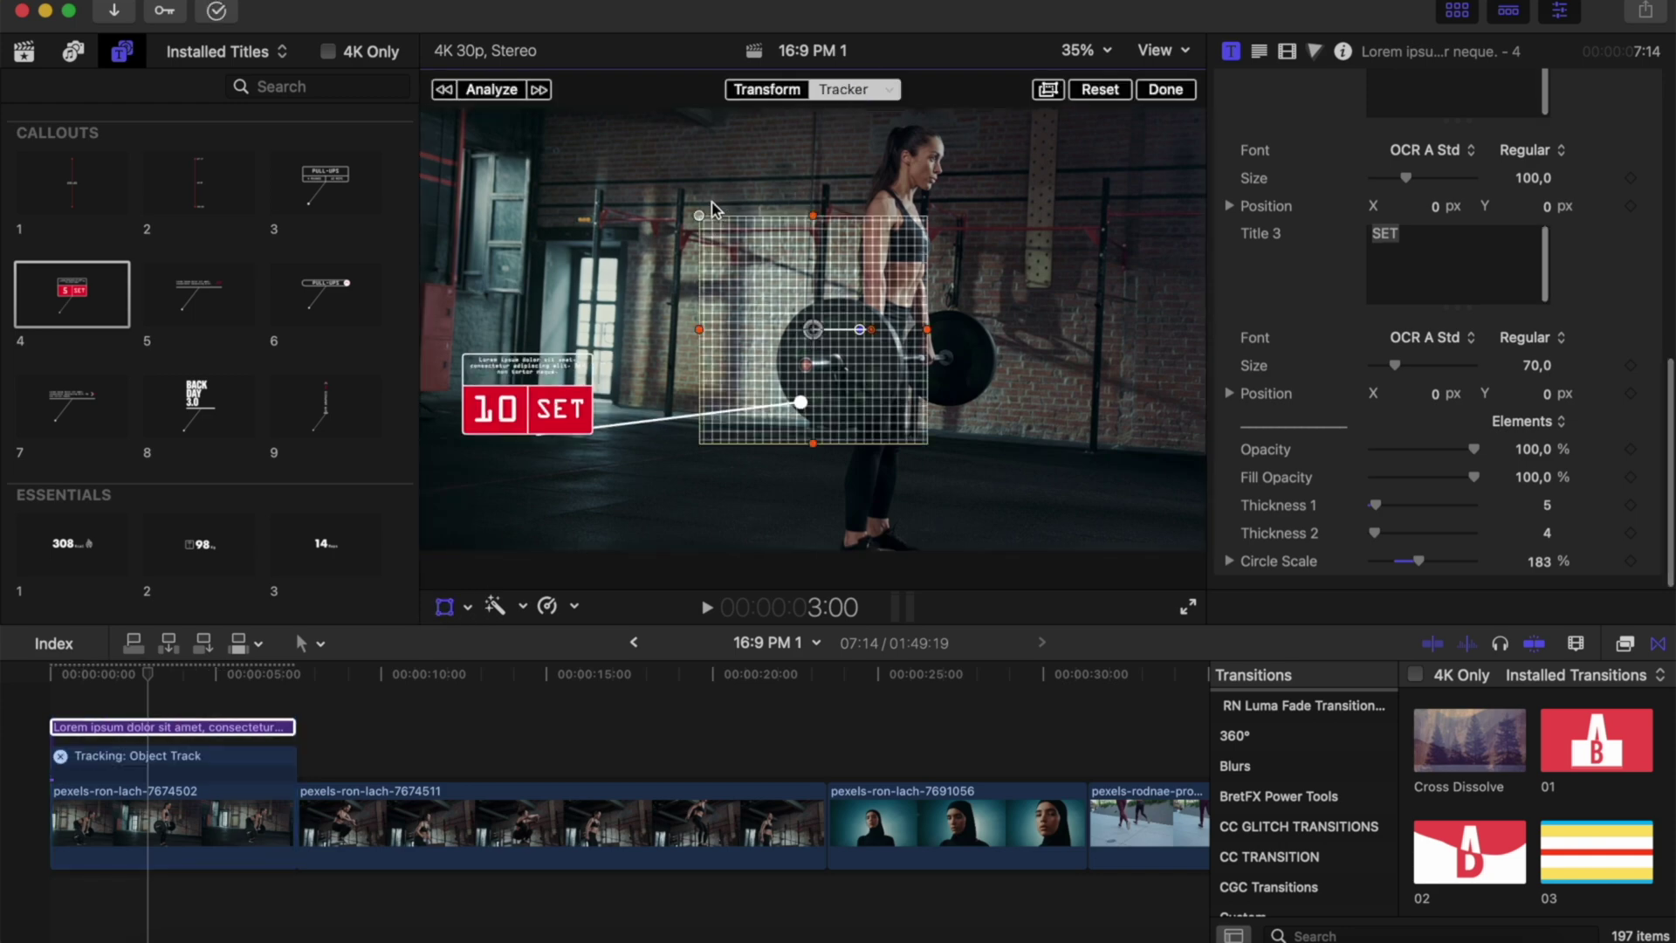
- Round the tracker's mask into a circle fitted over the near barbell plate and analyze the object's motion
{"action": "left_click_drag", "start_coordinate": [714, 218], "coordinate": [793, 233]}
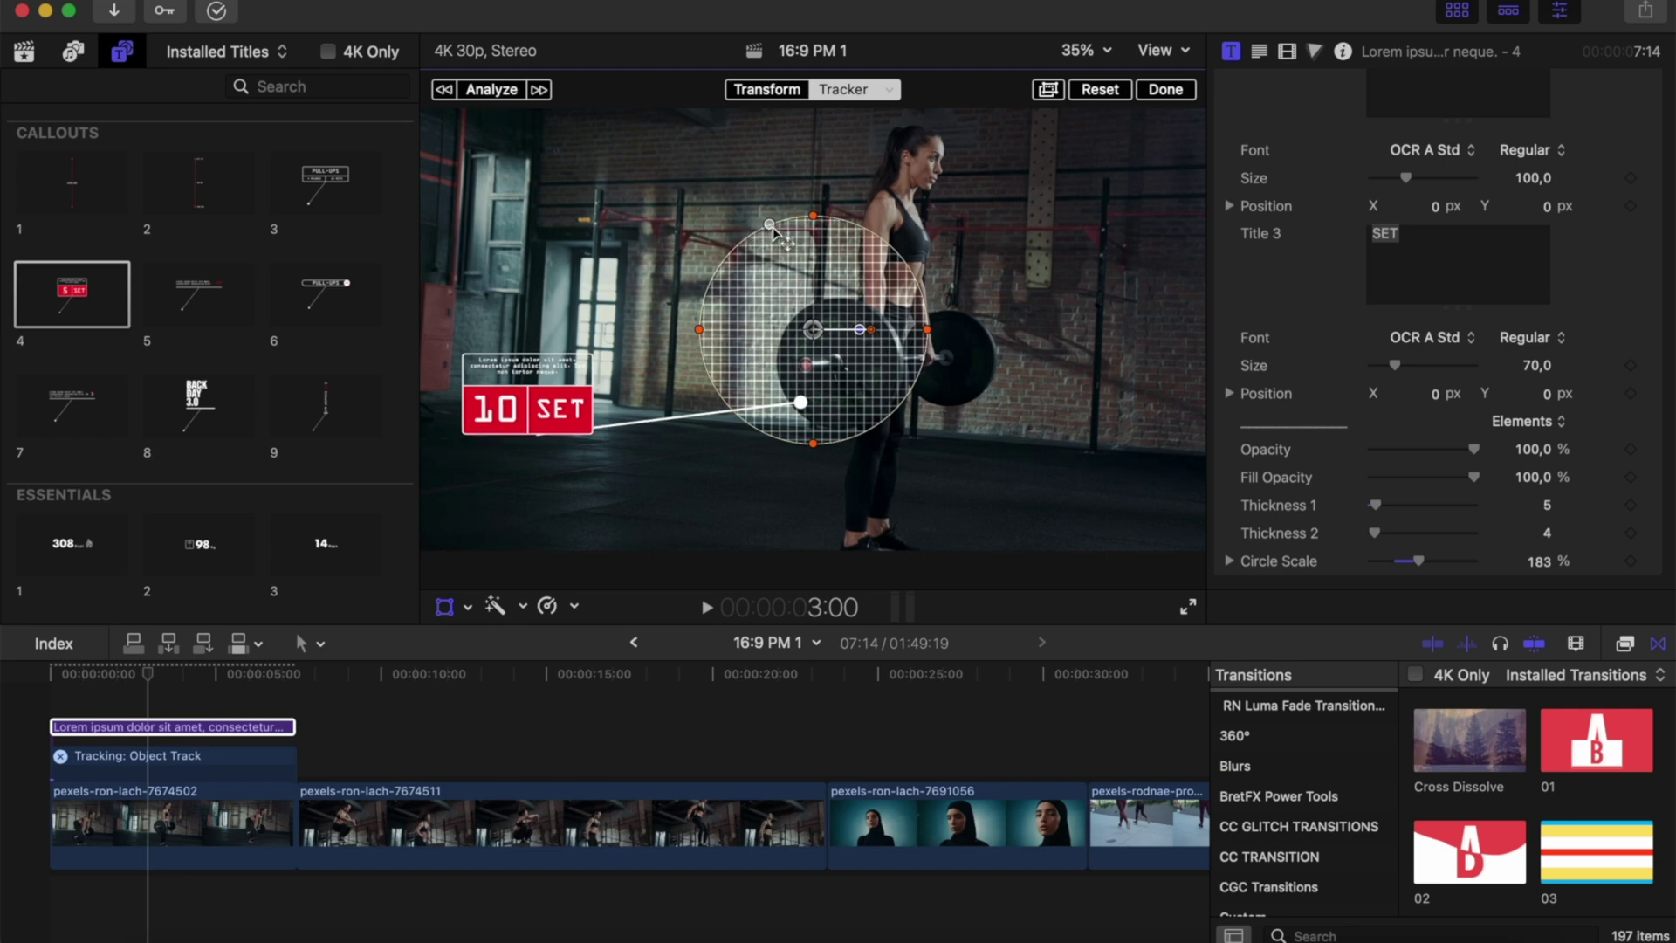
{"action": "left_click_drag", "start_coordinate": [815, 335], "coordinate": [839, 367]}
{"action": "left_click_drag", "start_coordinate": [953, 363], "coordinate": [908, 372]}
{"action": "left_click_drag", "start_coordinate": [837, 251], "coordinate": [837, 300]}
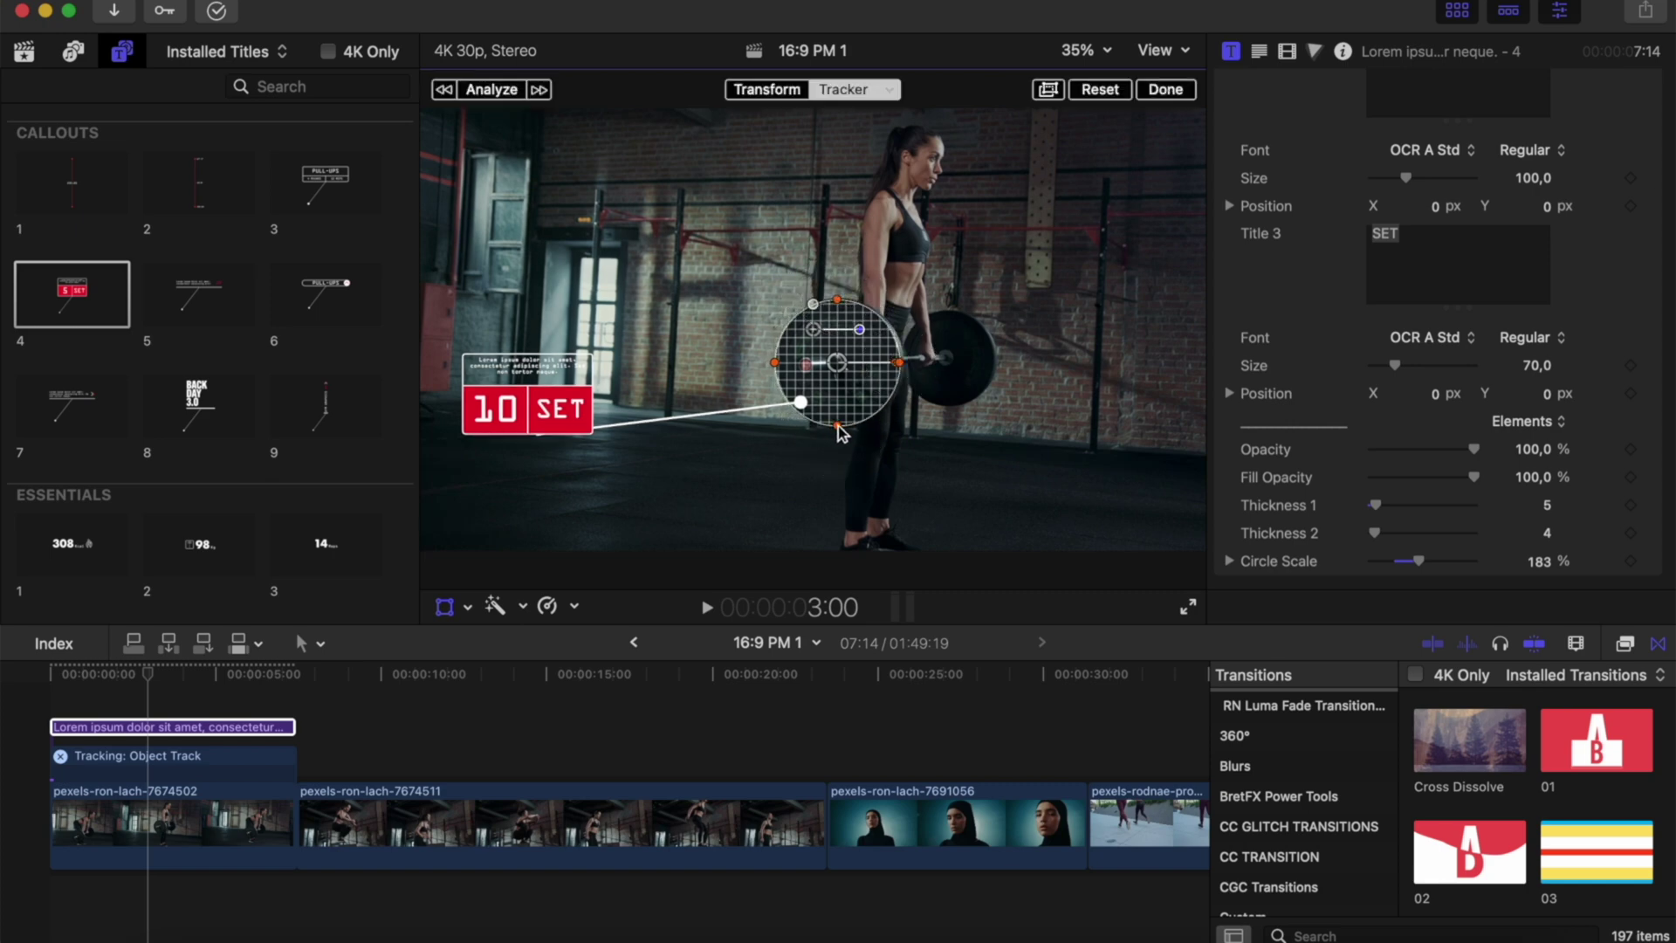
{"action": "left_click_drag", "start_coordinate": [843, 368], "coordinate": [844, 367]}
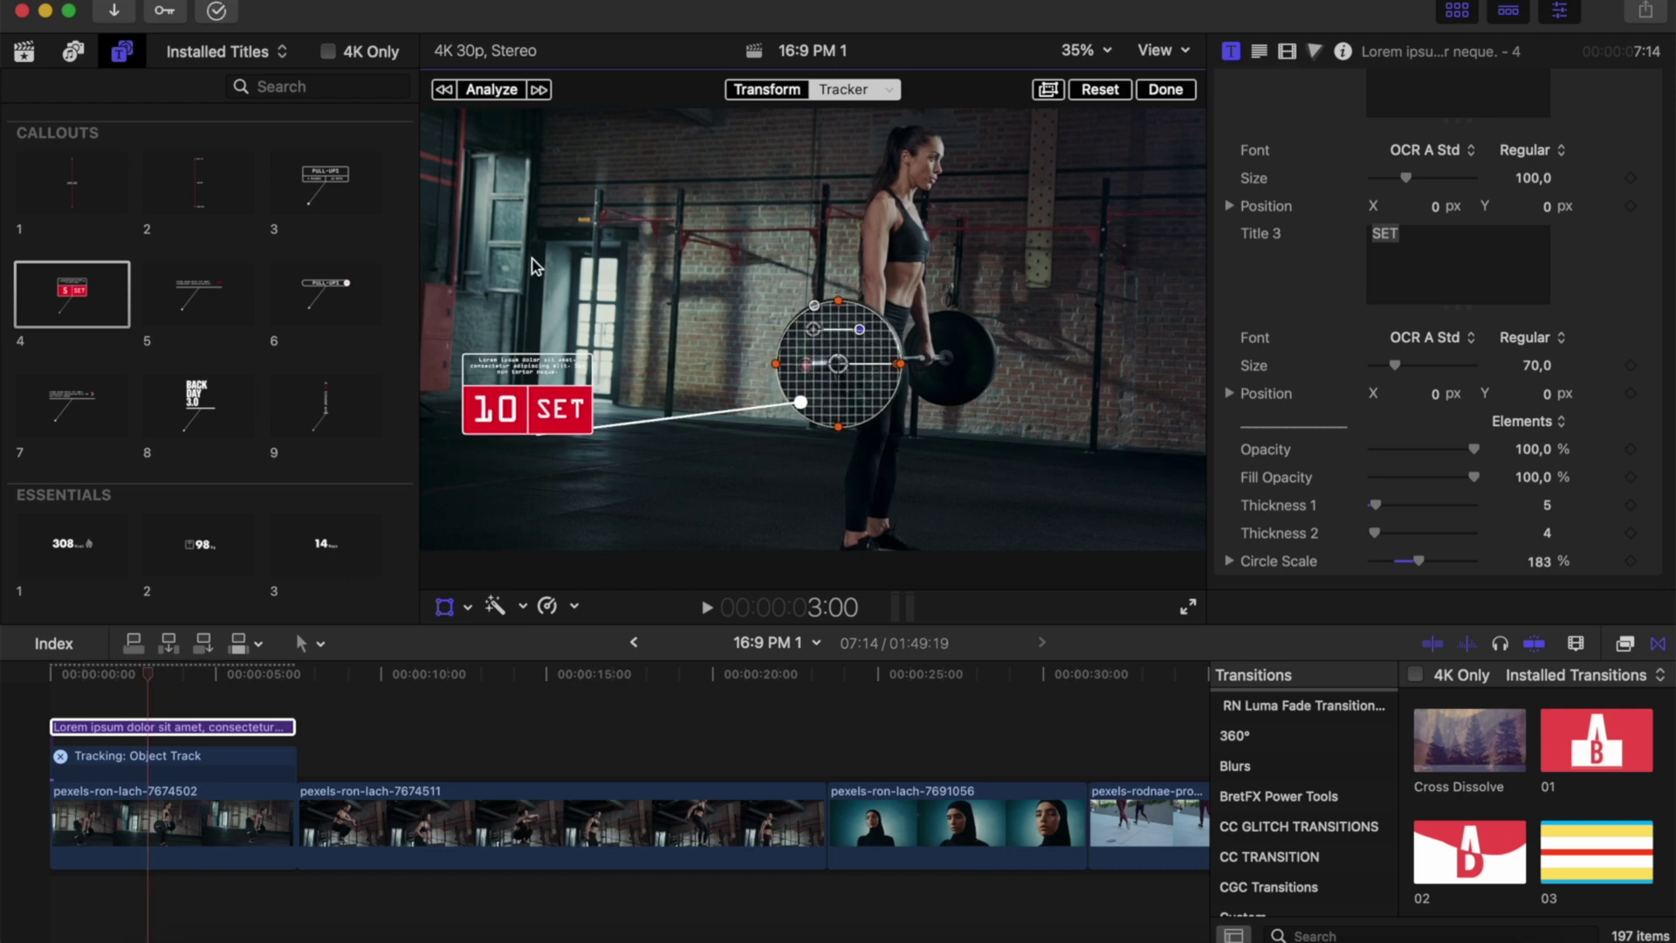
{"action": "left_click", "coordinate": [505, 90]}
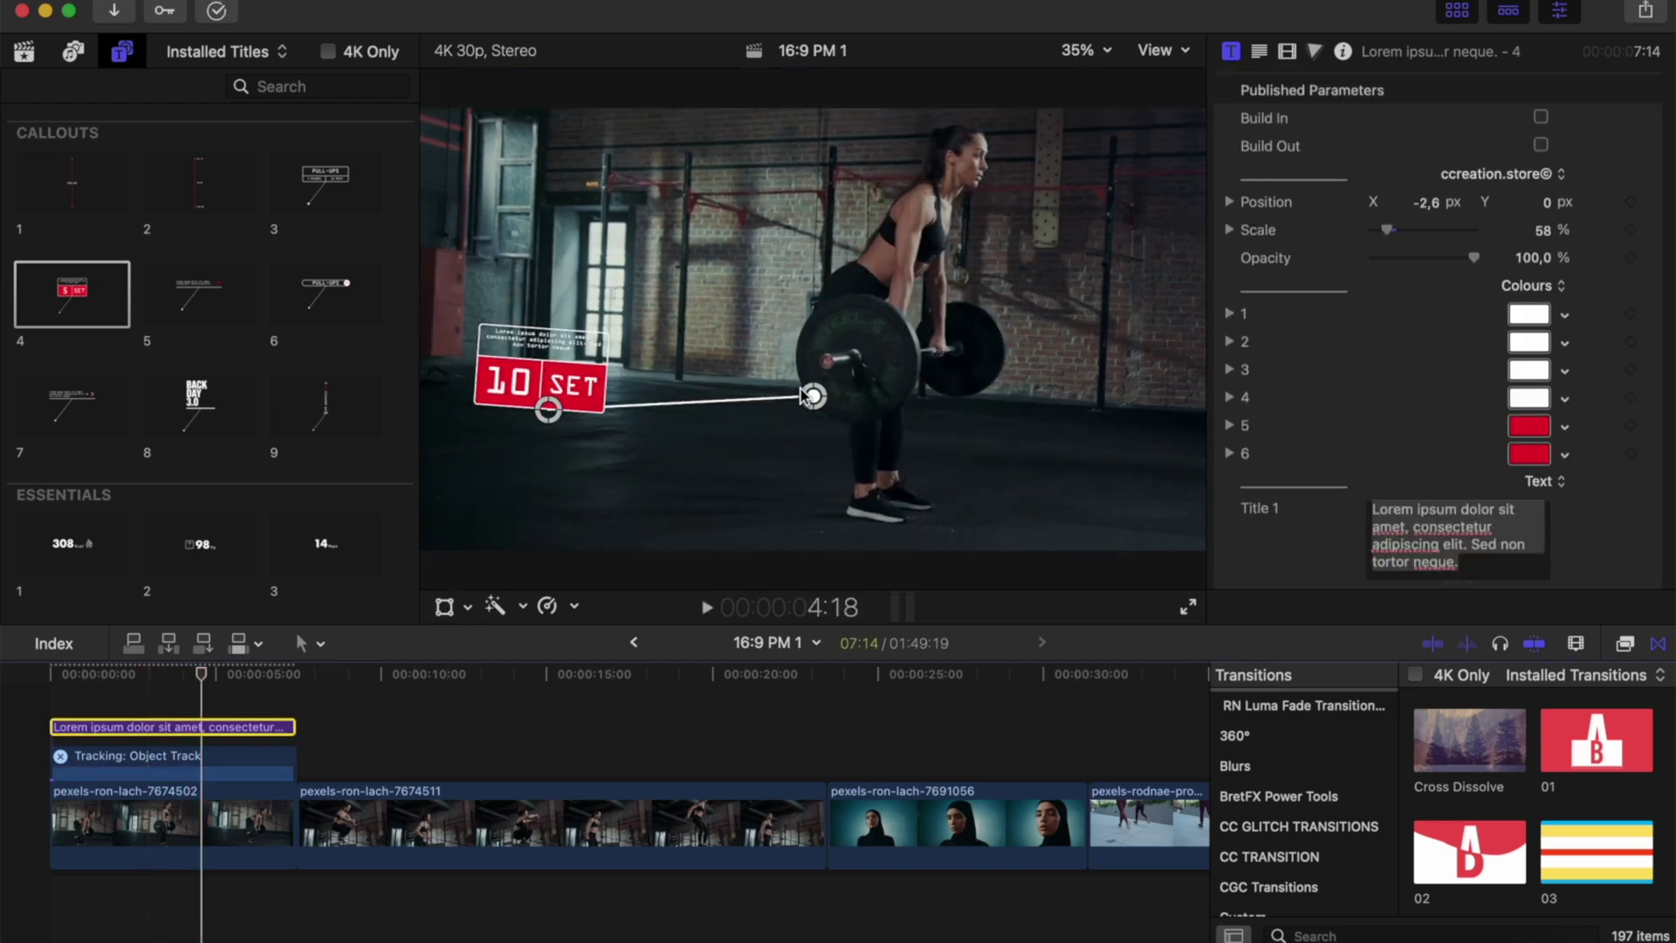
{"action": "scroll", "coordinate": [1264, 393], "scroll_direction": "down", "scroll_amount": 5}
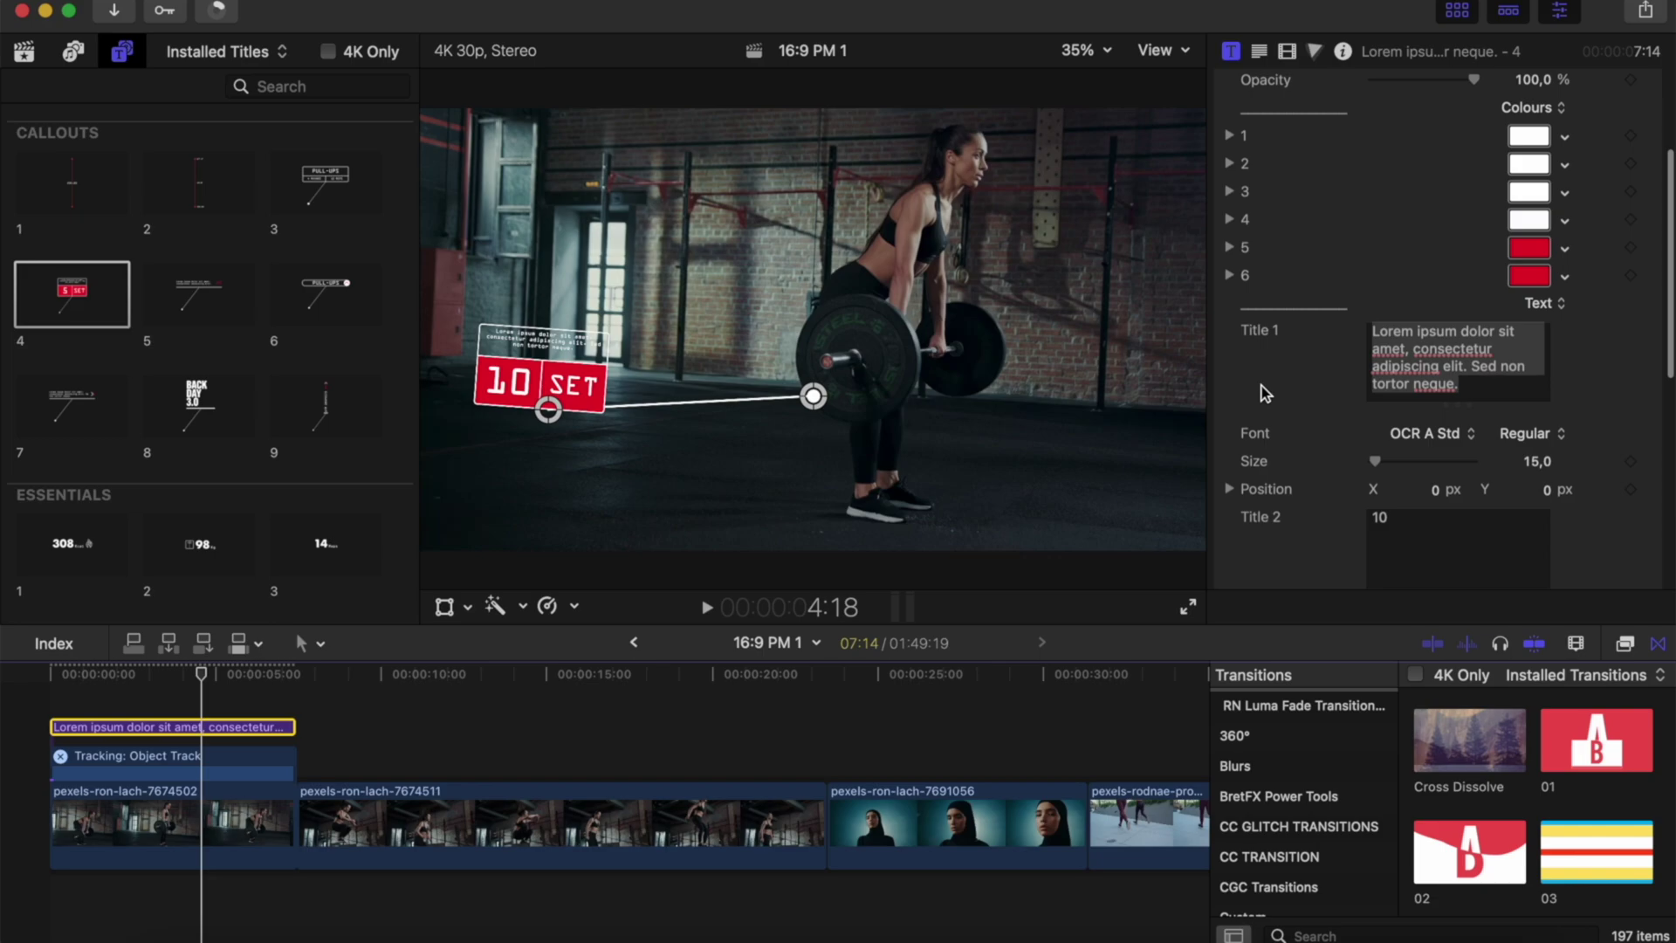
{"action": "scroll", "coordinate": [1263, 393], "scroll_direction": "down", "scroll_amount": 6}
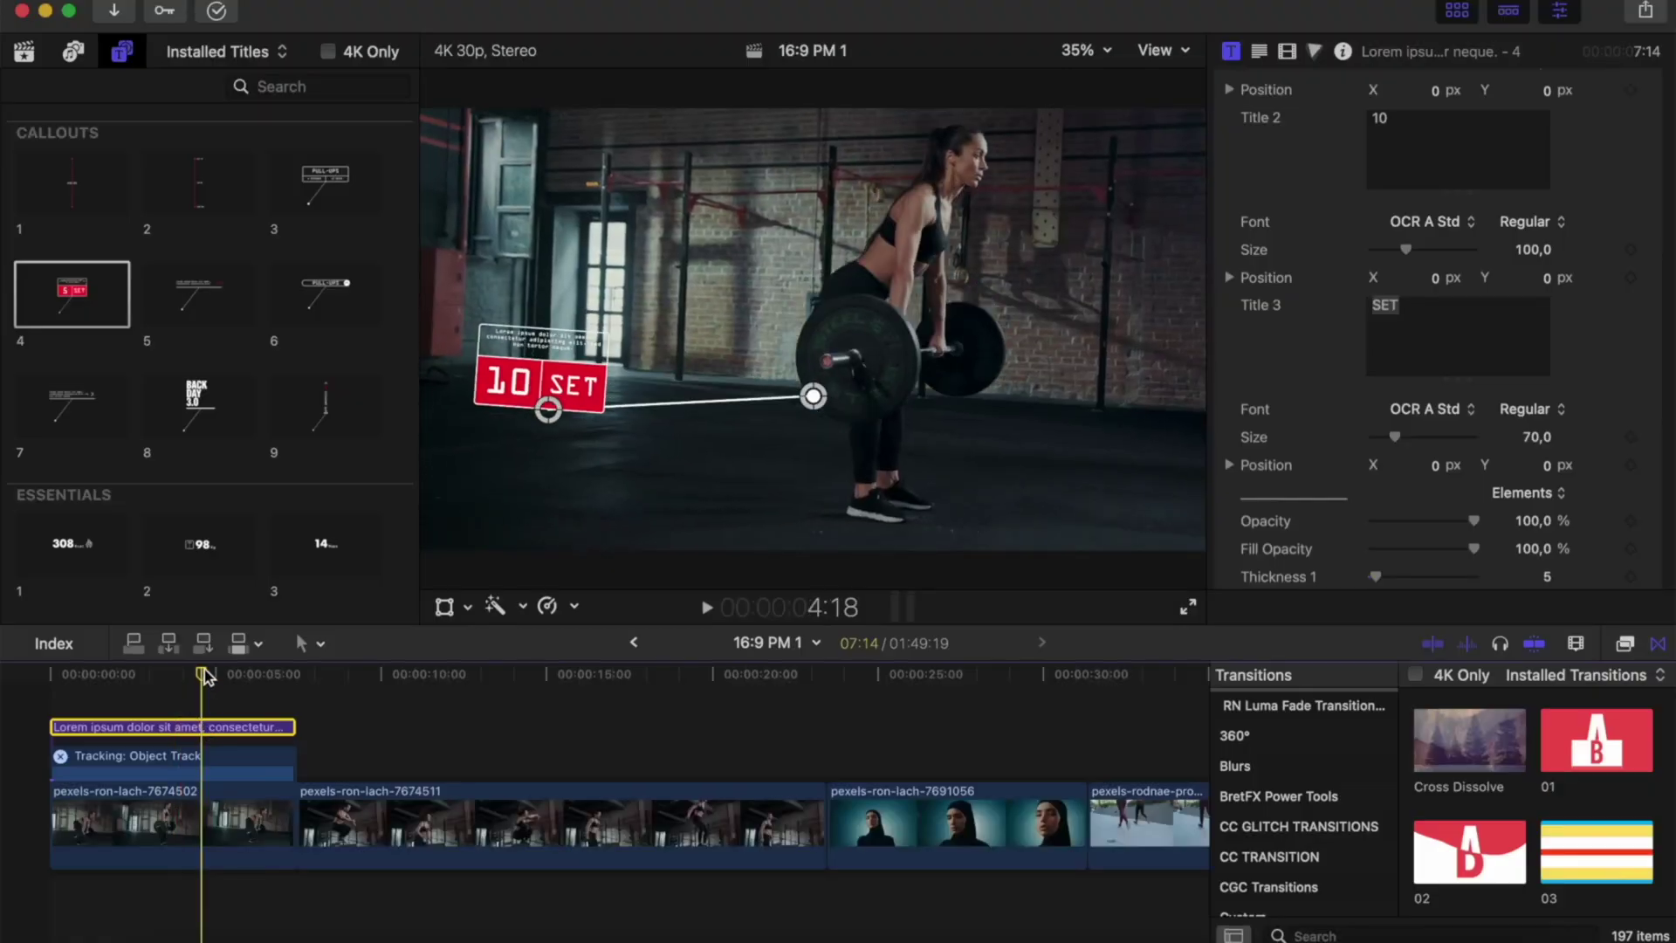
- Add Essentials title 1 above the clip pexels-ron-lach-7674511 and play its opening animation
{"action": "left_click_drag", "start_coordinate": [203, 677], "coordinate": [371, 676]}
{"action": "scroll", "coordinate": [113, 288], "scroll_direction": "down", "scroll_amount": 5}
{"action": "left_click_drag", "start_coordinate": [92, 229], "coordinate": [336, 749]}
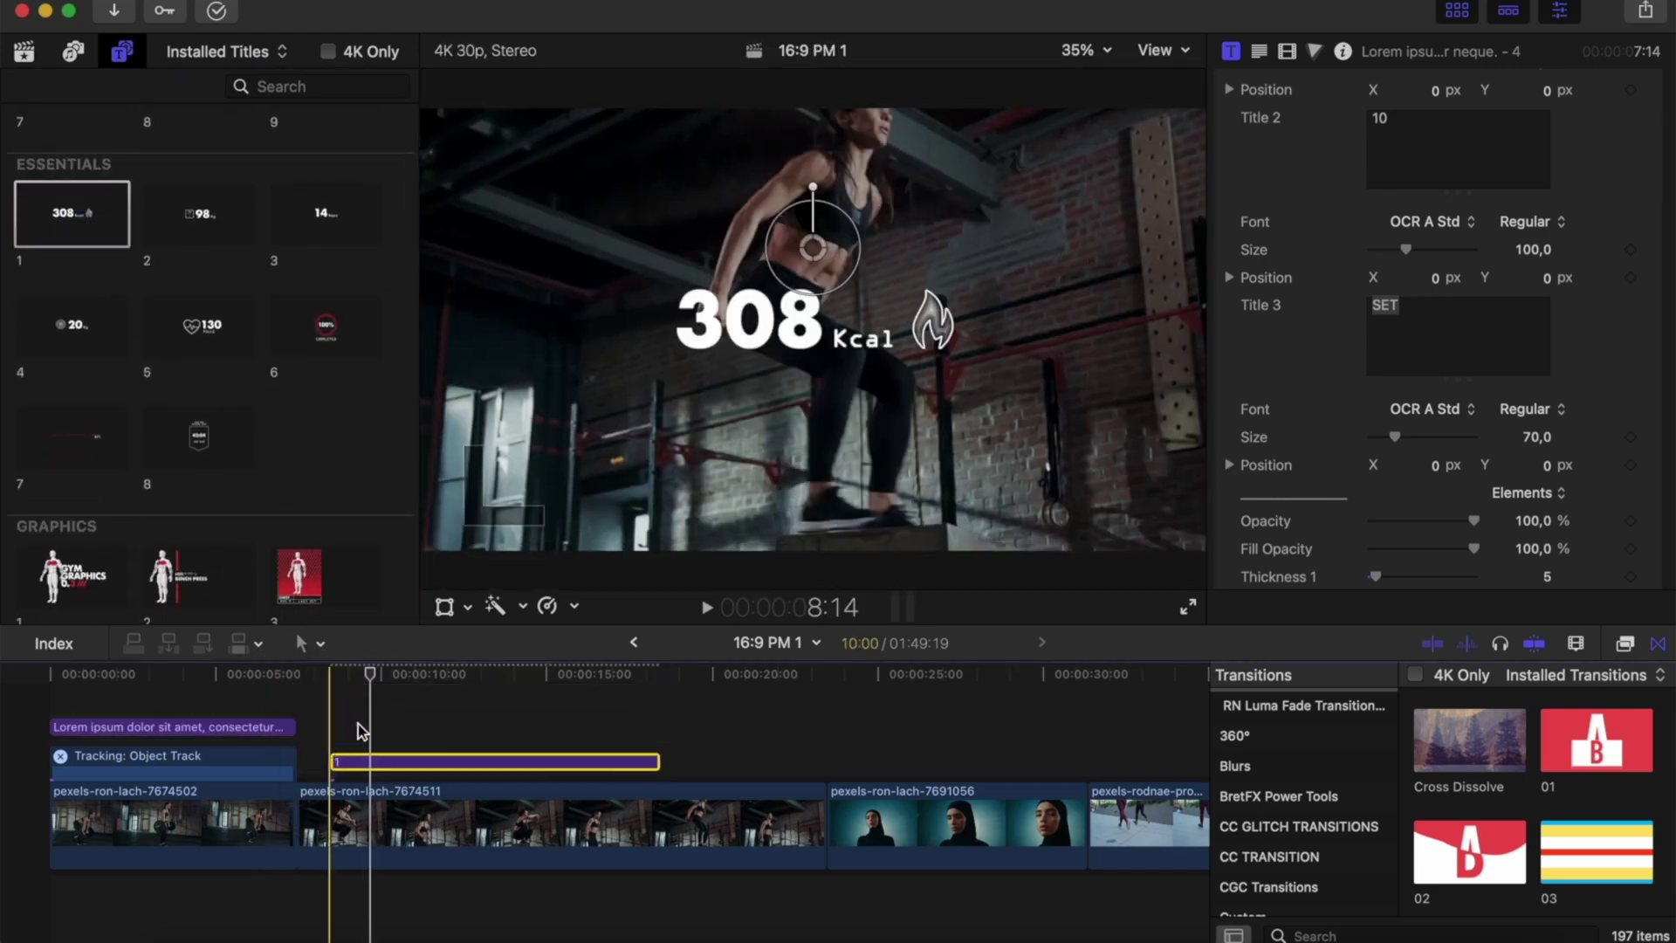
{"action": "left_click", "coordinate": [329, 674]}
{"action": "key", "text": "space"}
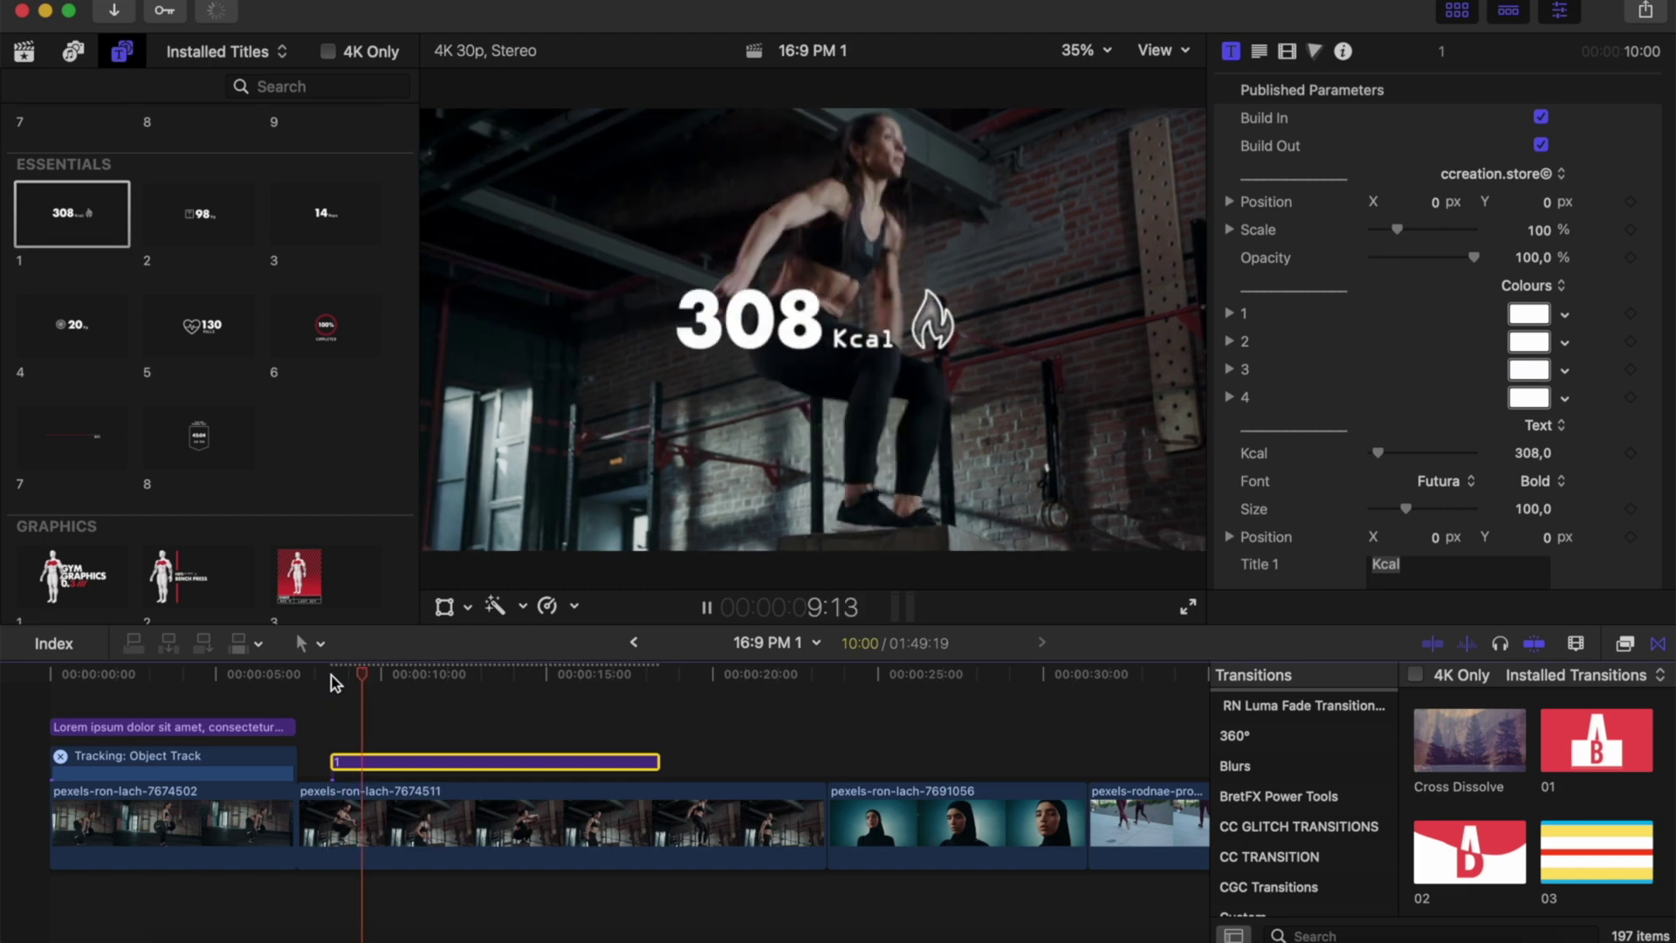
{"action": "key", "text": "space"}
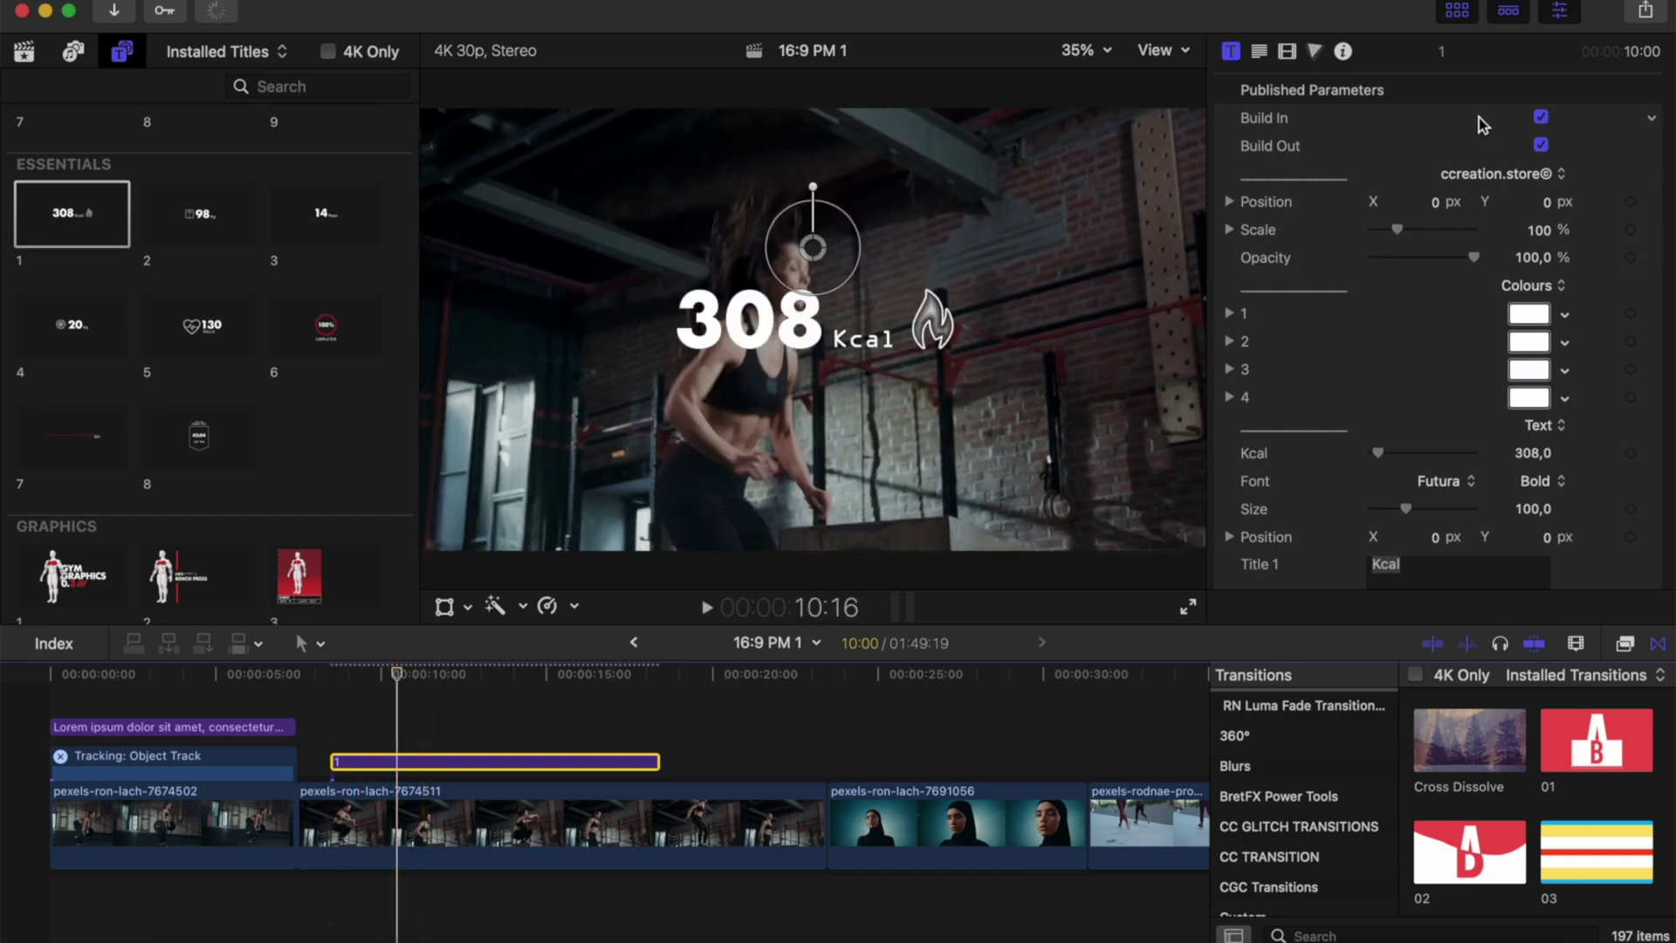
- Turn off Build In and Build Out for the Kcal title and move it to the upper left of the frame
{"action": "left_click", "coordinate": [1540, 119]}
{"action": "left_click", "coordinate": [1540, 144]}
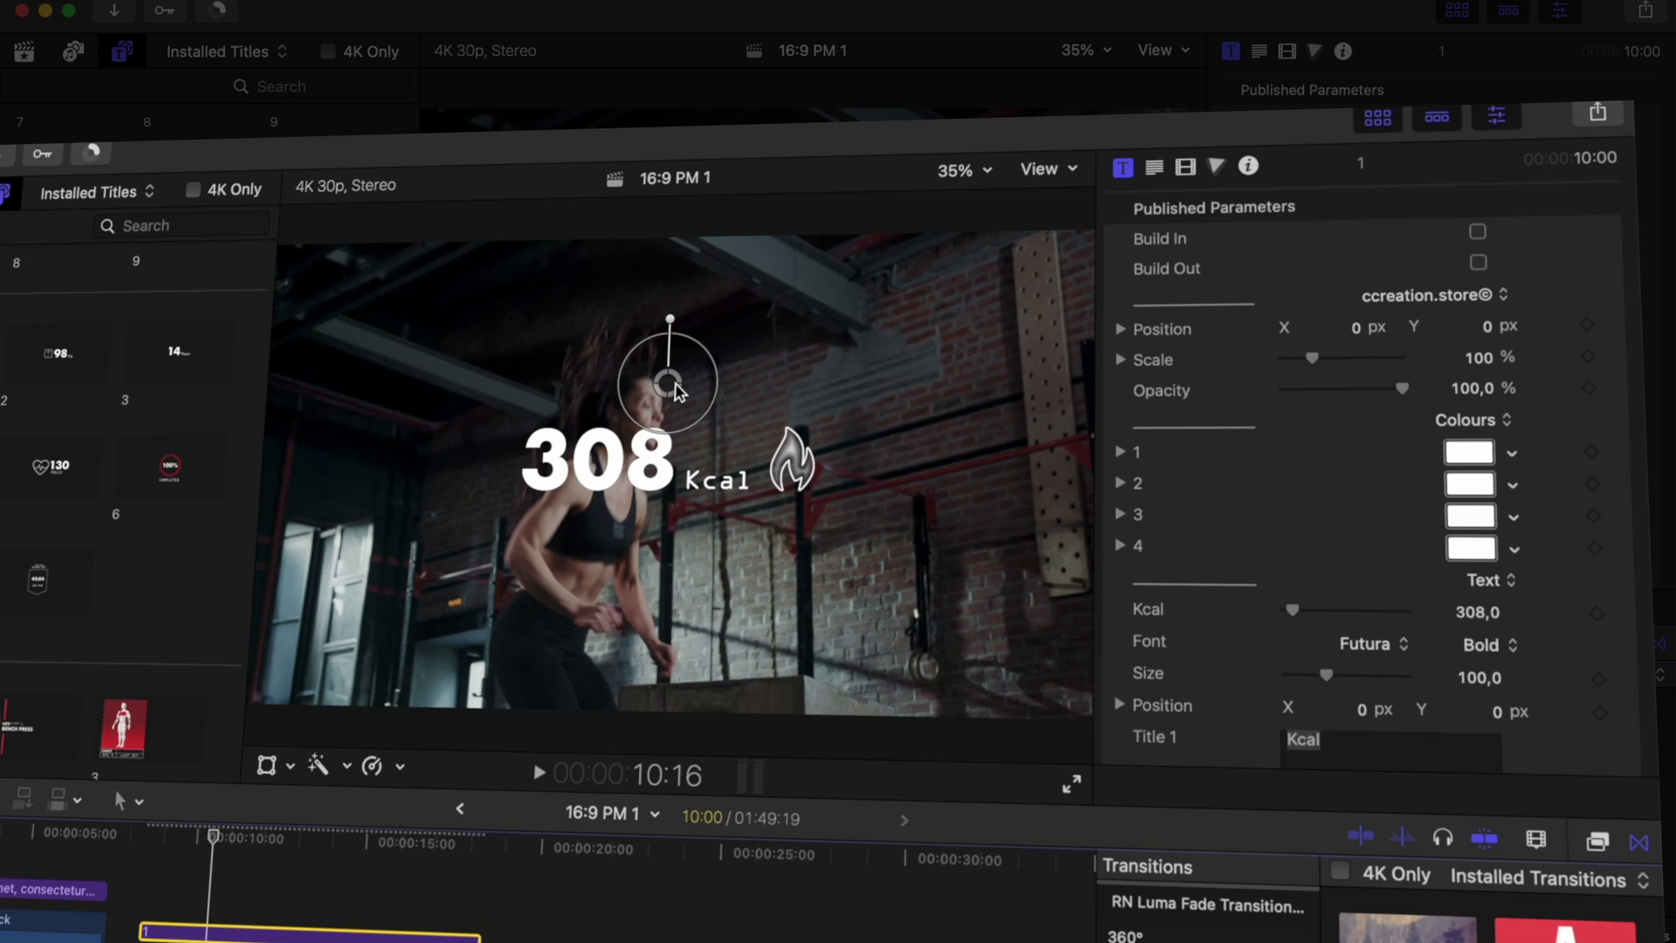
{"action": "left_click_drag", "start_coordinate": [679, 390], "coordinate": [483, 342]}
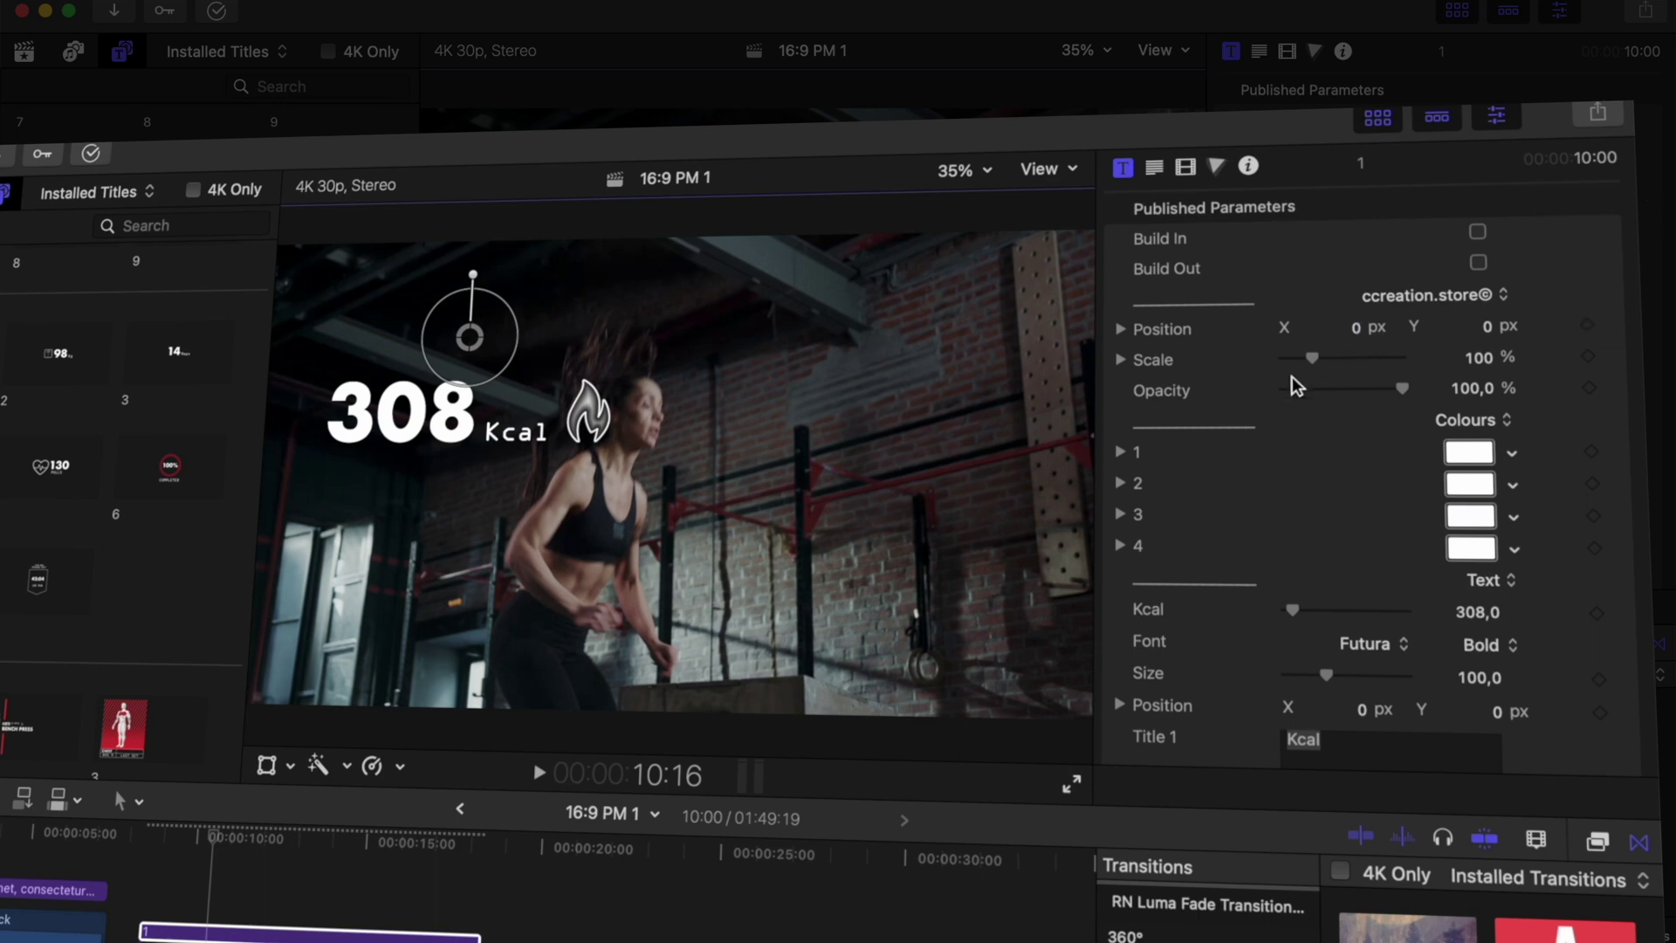
- Set colour 4 of the Kcal title, the flame icon's fill, to Maraschino red
{"action": "scroll", "coordinate": [1228, 522], "scroll_direction": "down", "scroll_amount": 3}
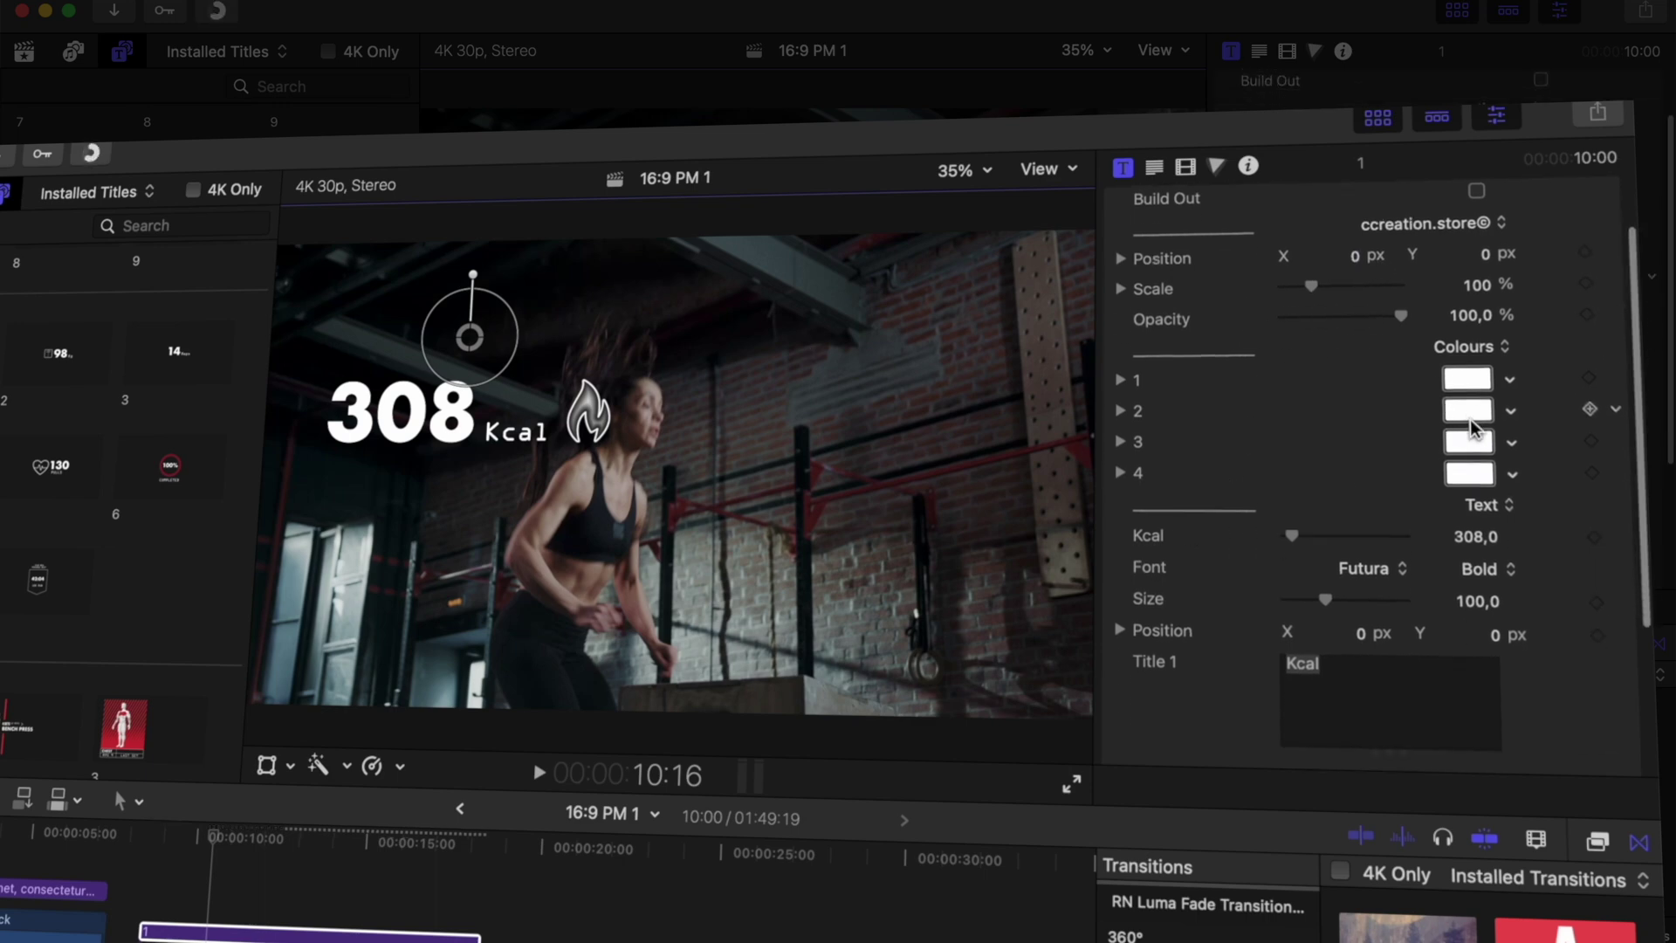
{"action": "left_click", "coordinate": [1467, 474]}
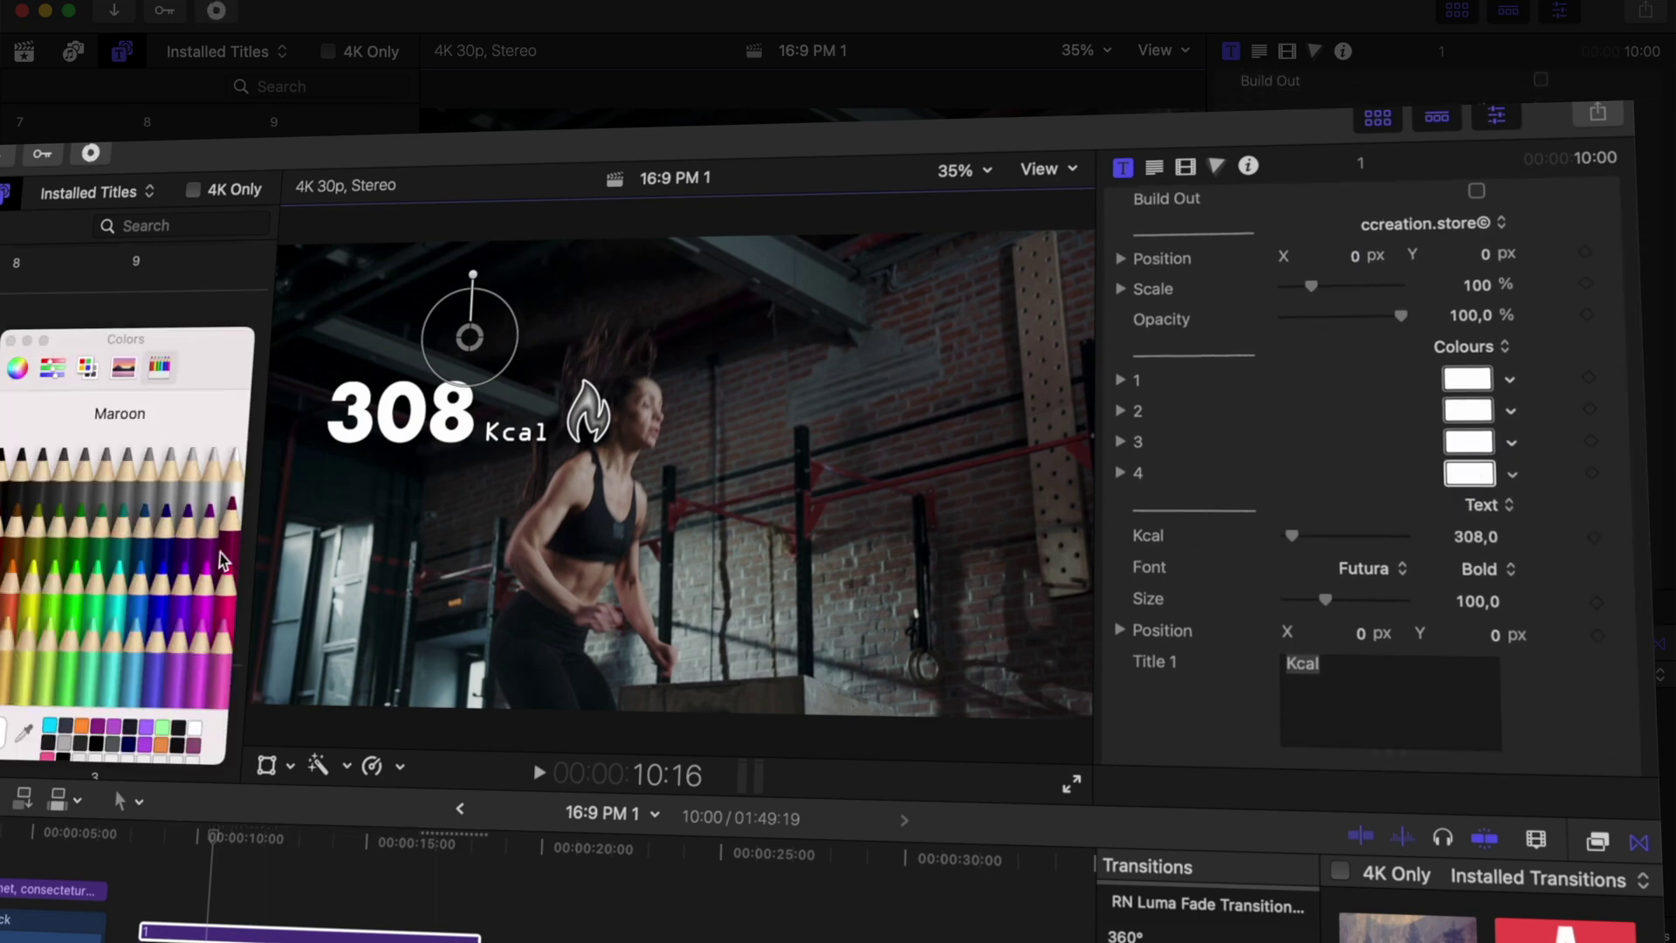
{"action": "left_click", "coordinate": [19, 583]}
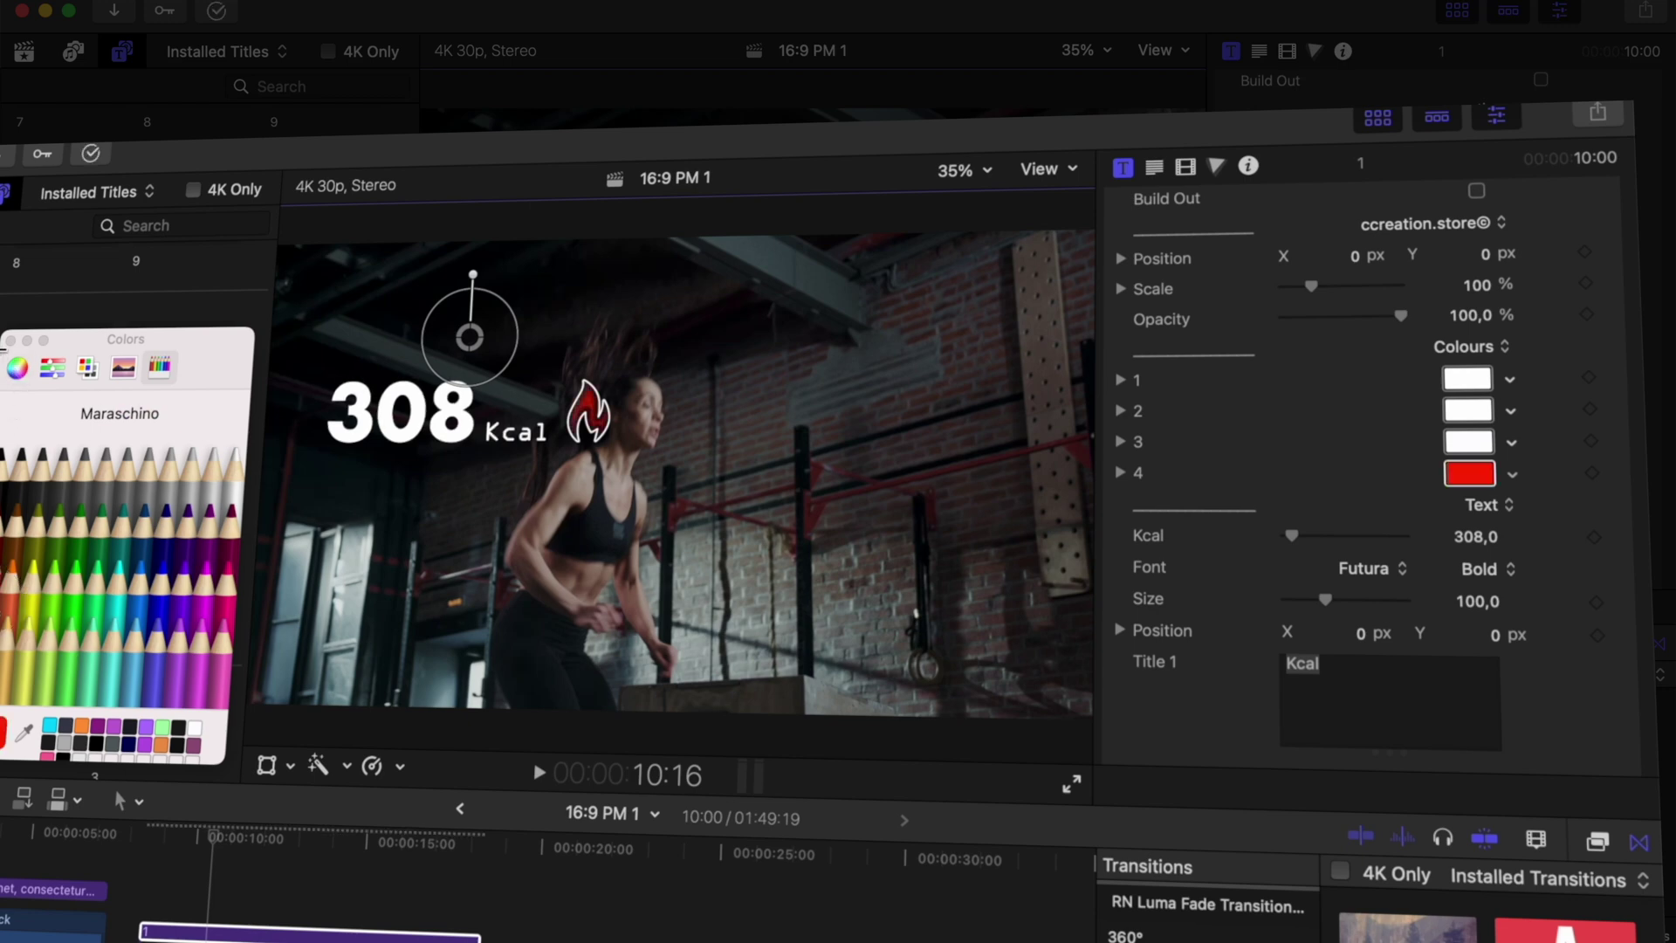
{"action": "left_click", "coordinate": [11, 341]}
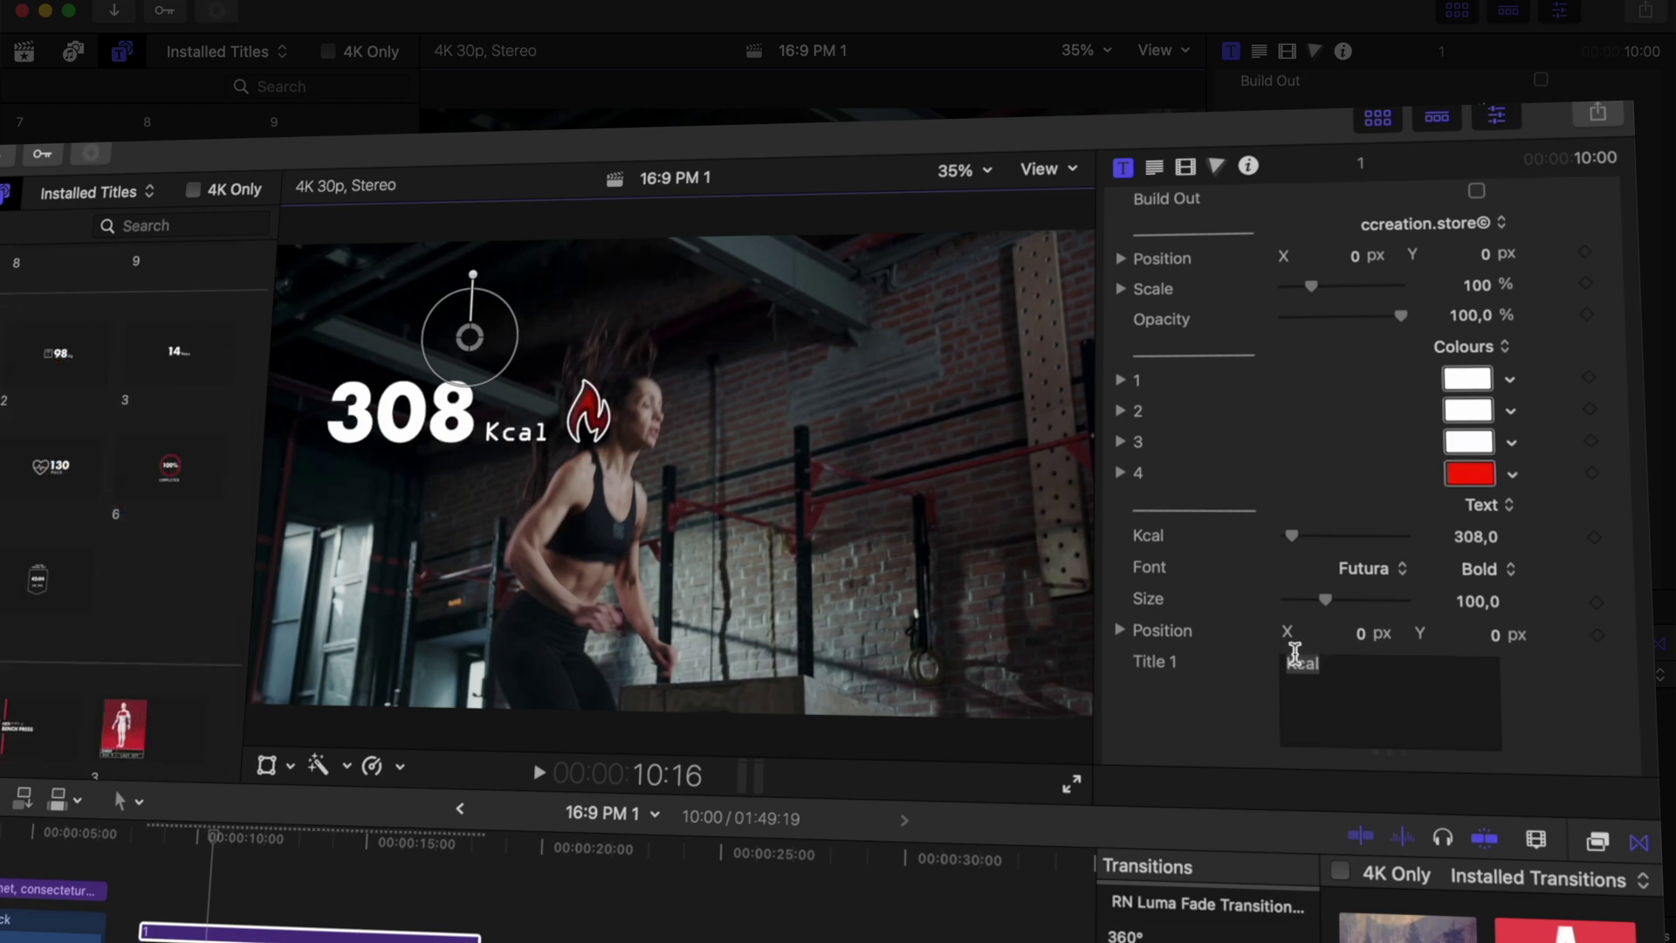
- Turn off Icon Animation for the Kcal title and play the clip to compare the flame icon
{"action": "scroll", "coordinate": [1297, 653], "scroll_direction": "down", "scroll_amount": 5}
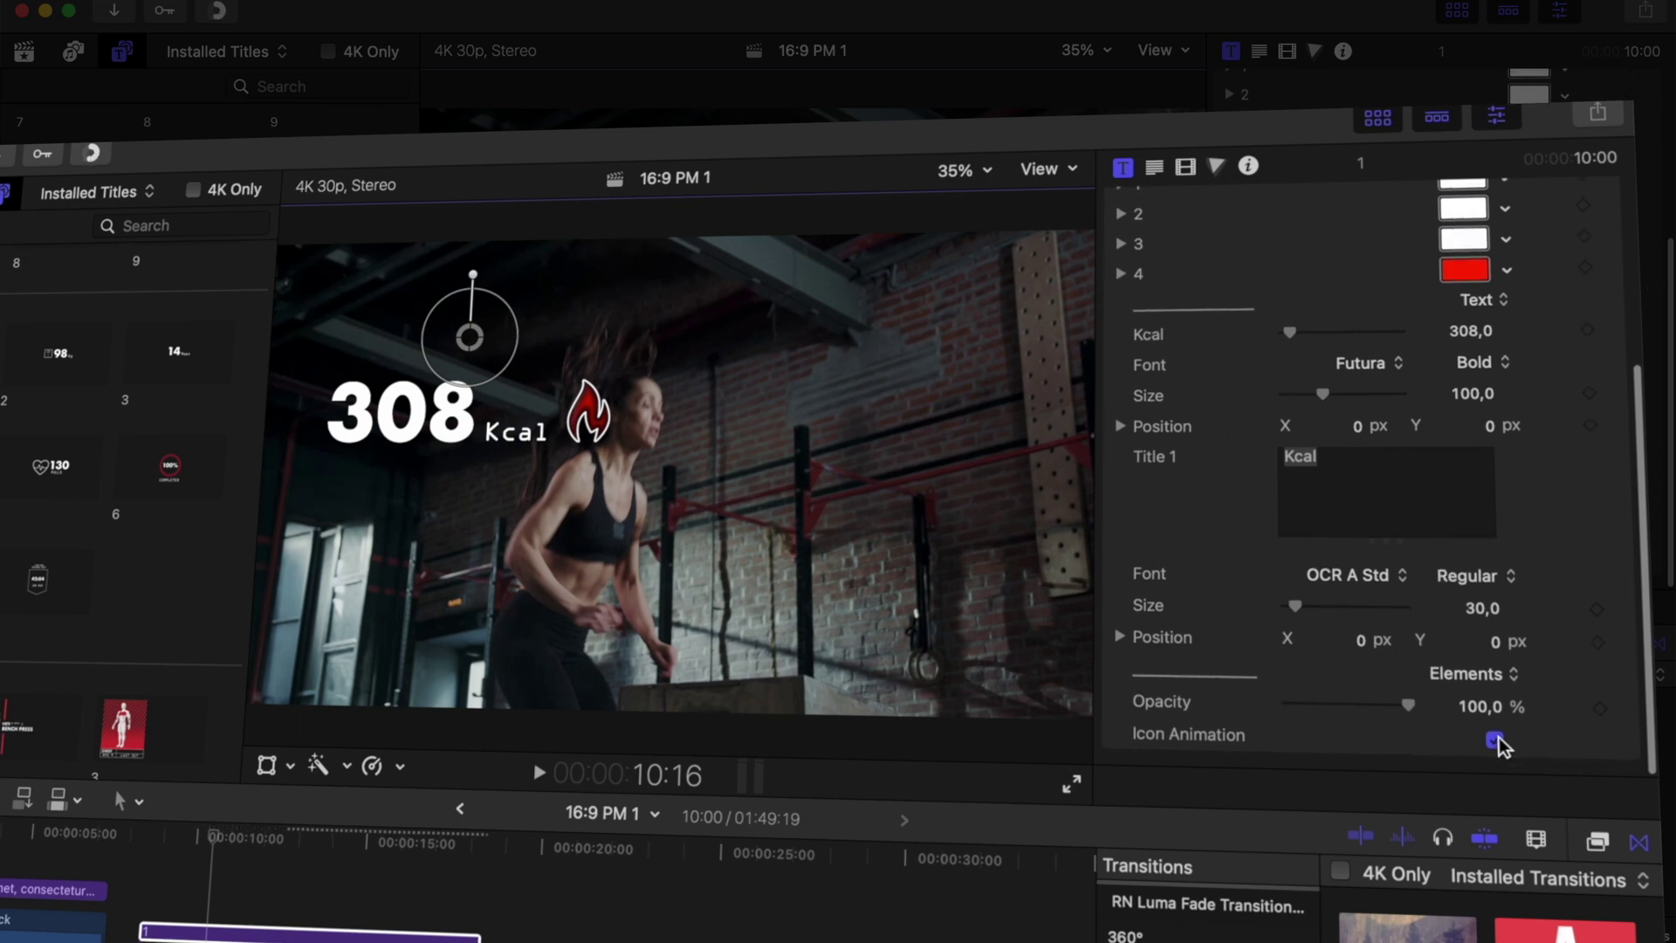
{"action": "key", "text": "space"}
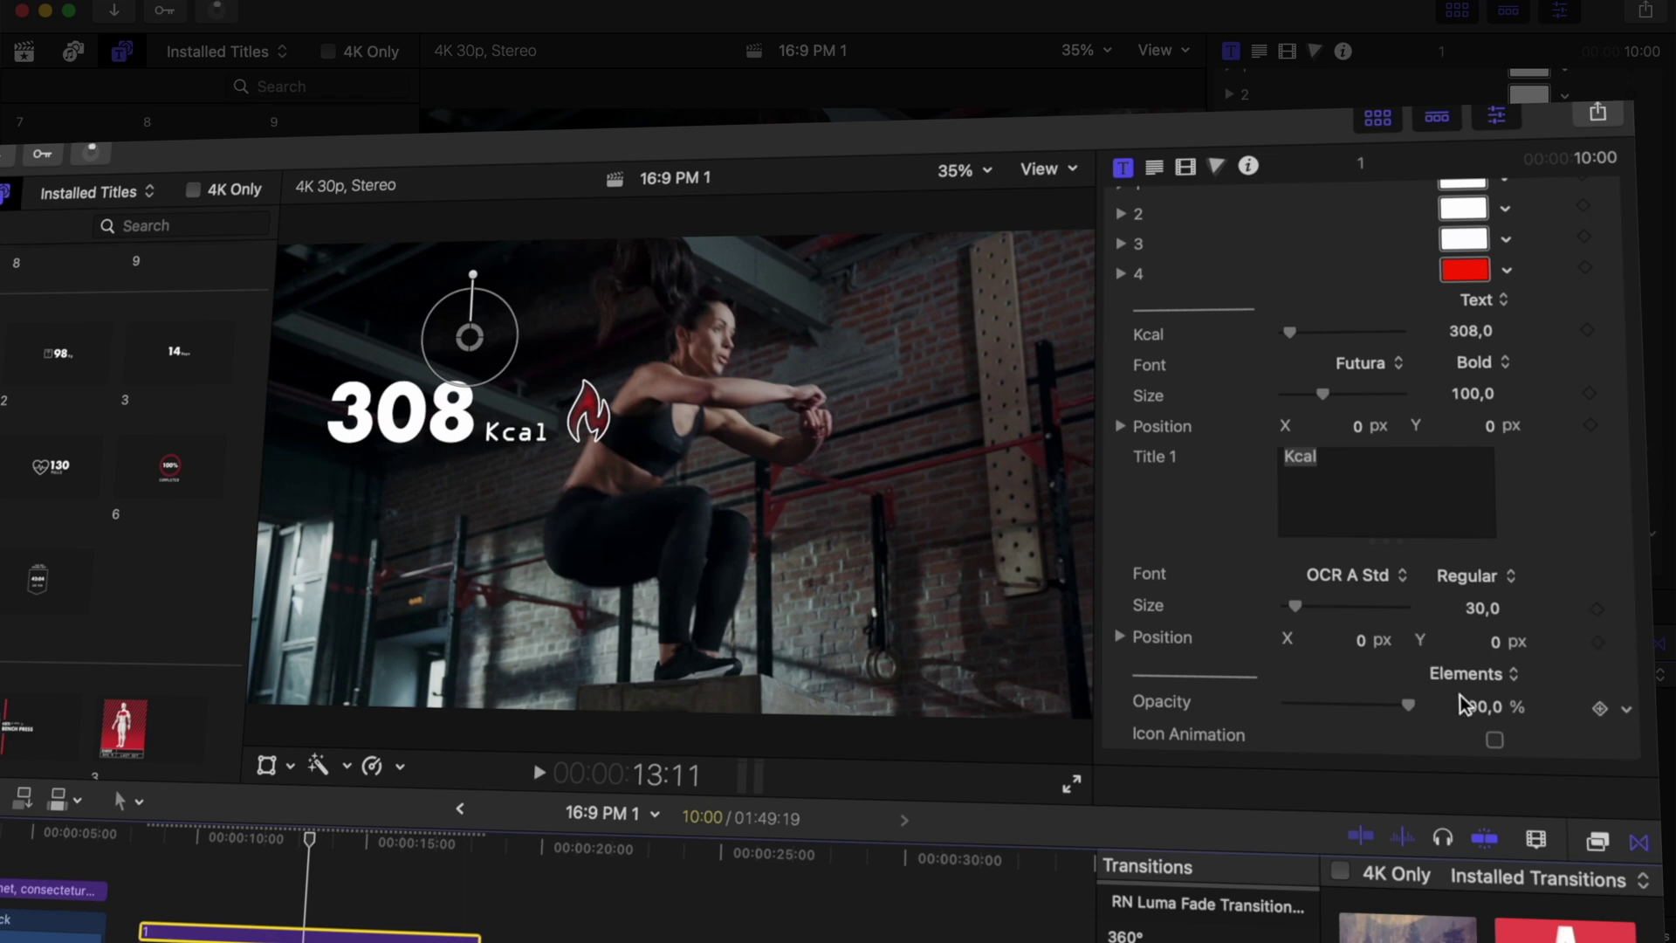
{"action": "mouse_move", "coordinate": [1412, 711]}
{"action": "left_mouse_down"}
{"action": "mouse_move", "coordinate": [1265, 696]}
{"action": "mouse_move", "coordinate": [1412, 688]}
{"action": "left_mouse_up"}
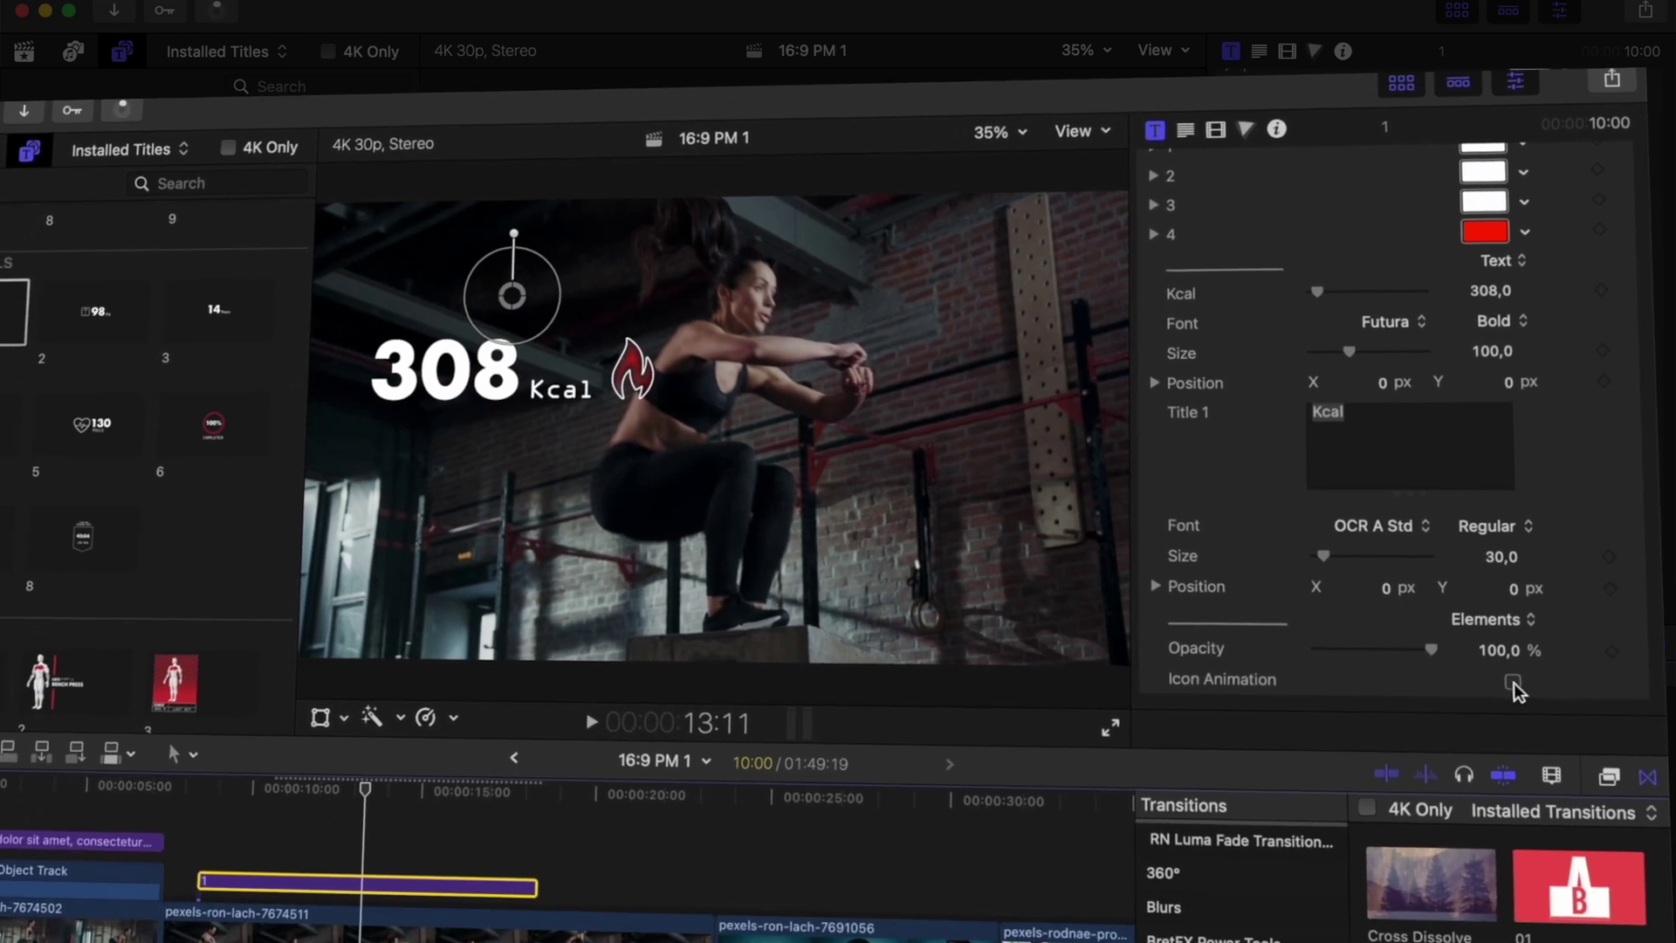
{"action": "left_click", "coordinate": [1495, 737]}
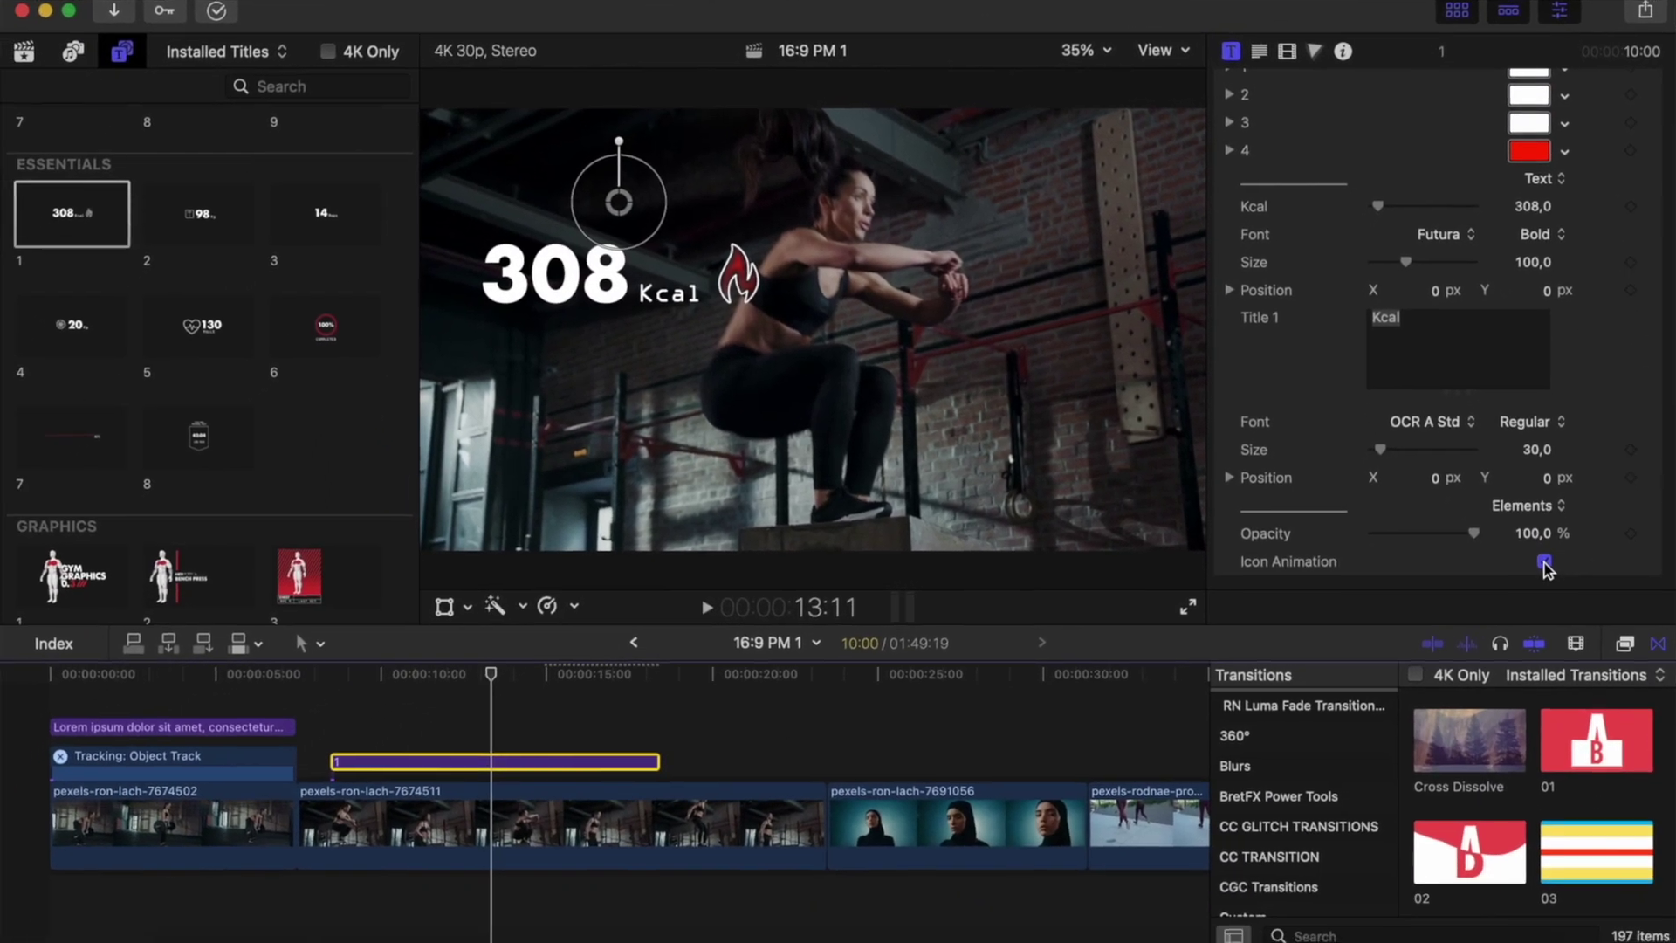
{"action": "left_click", "coordinate": [1539, 582]}
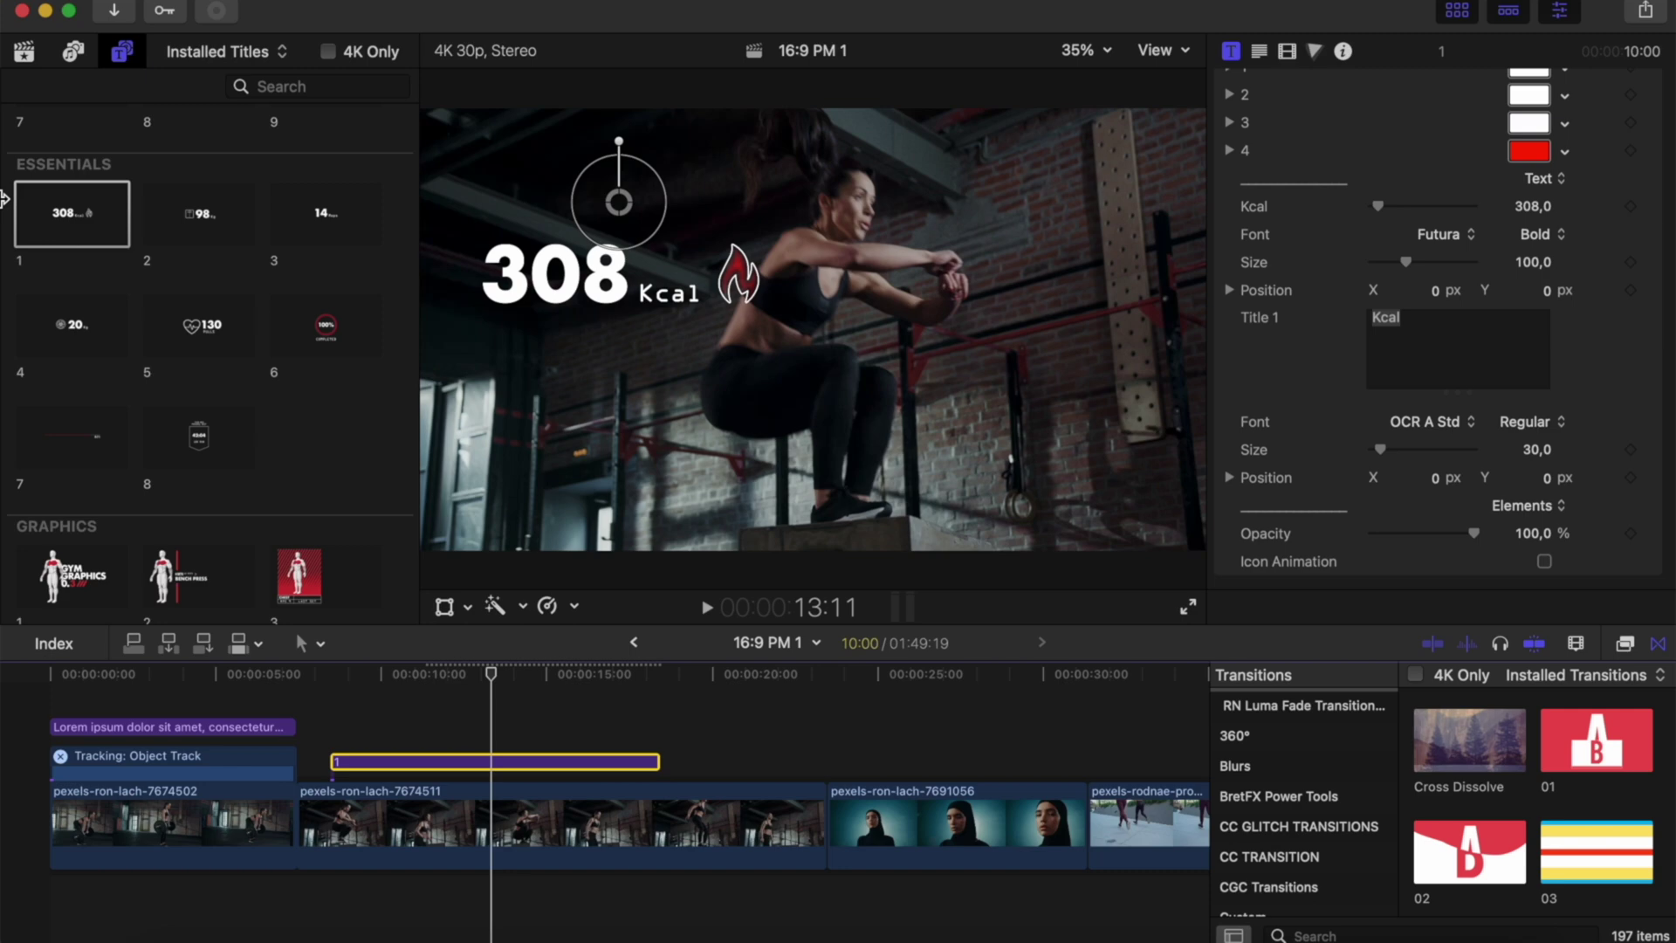
- Delete the Kcal title from the timeline
{"action": "scroll", "coordinate": [131, 280], "scroll_direction": "down", "scroll_amount": 1}
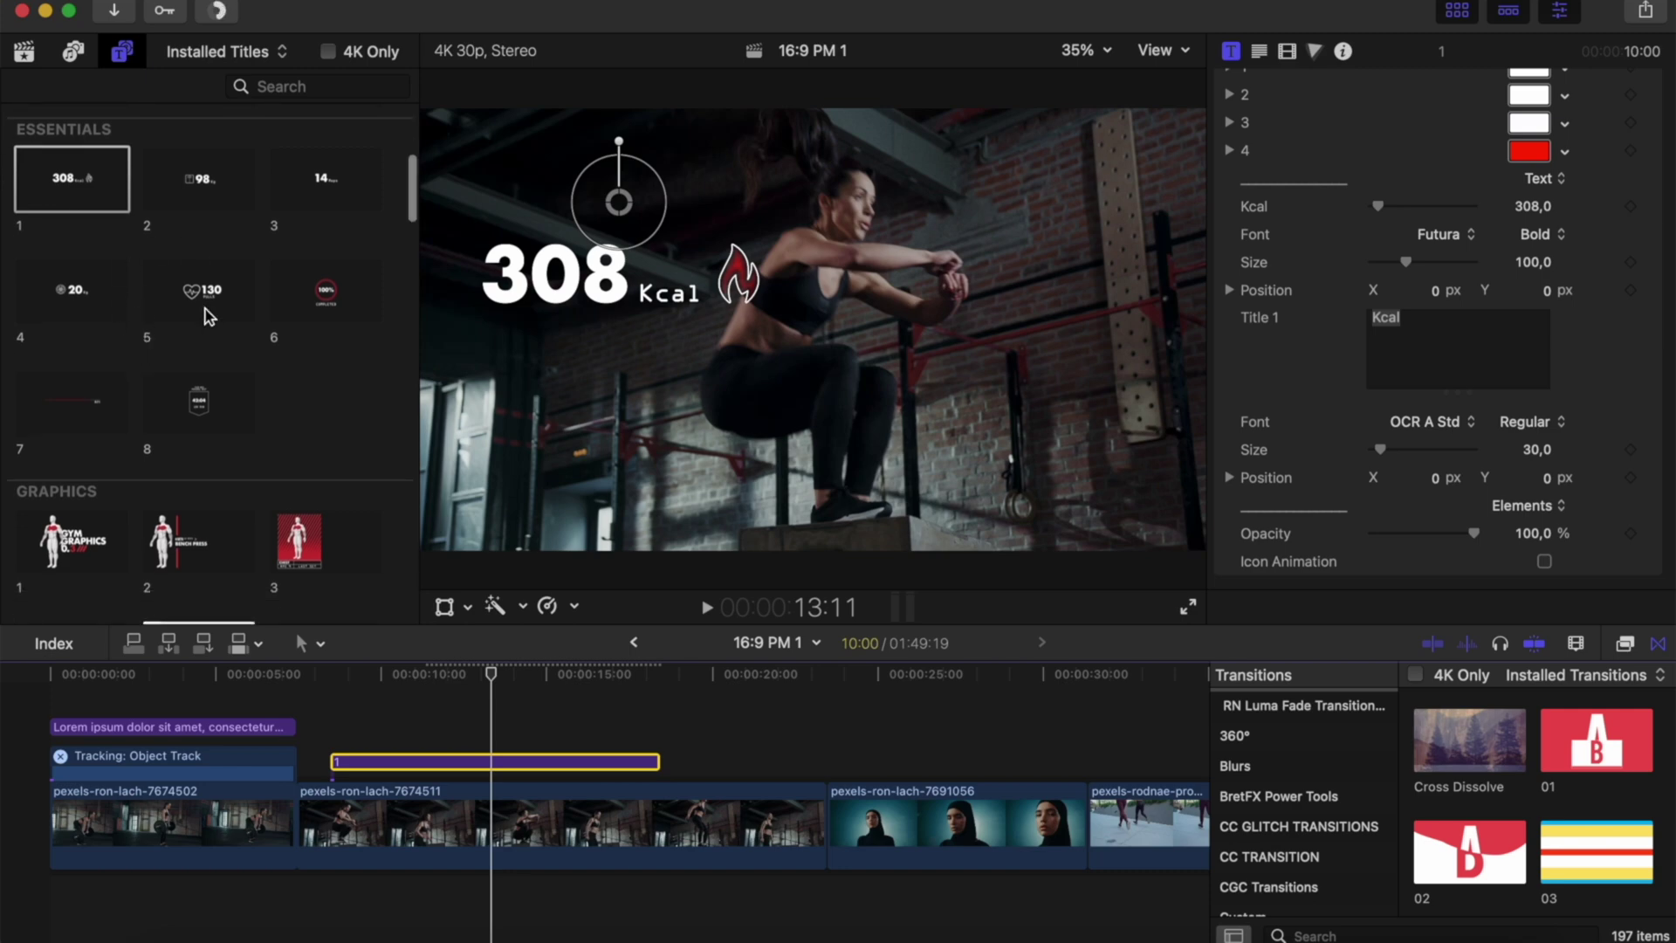
{"action": "scroll", "coordinate": [224, 253], "scroll_direction": "down", "scroll_amount": 4}
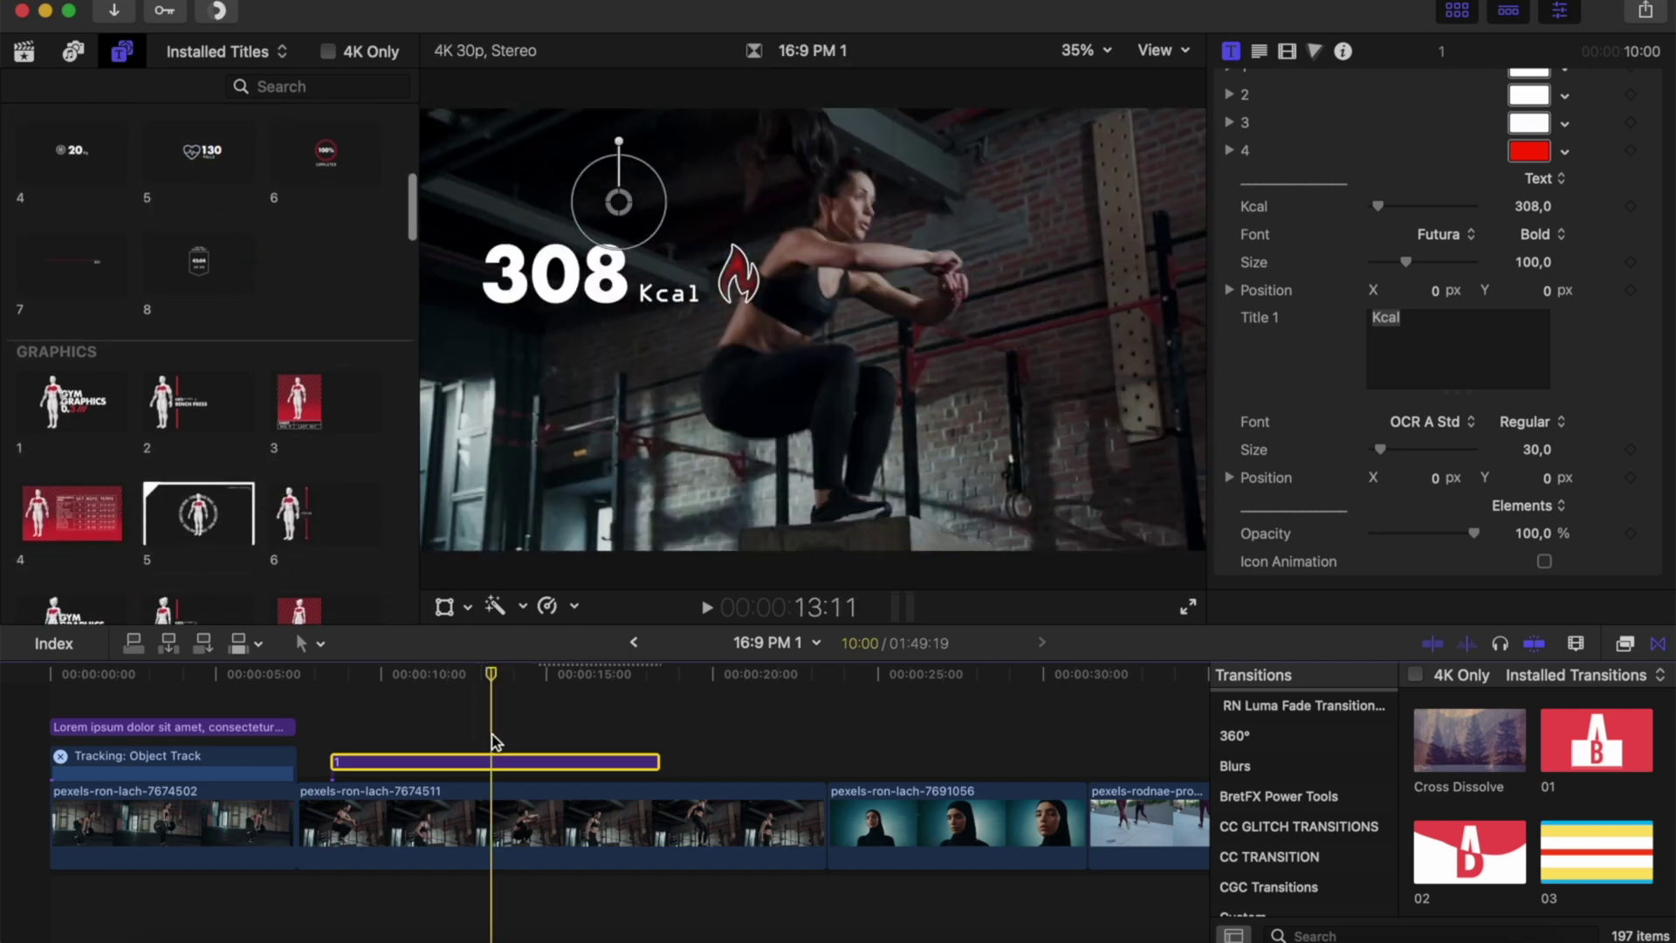
{"action": "key", "text": "Delete"}
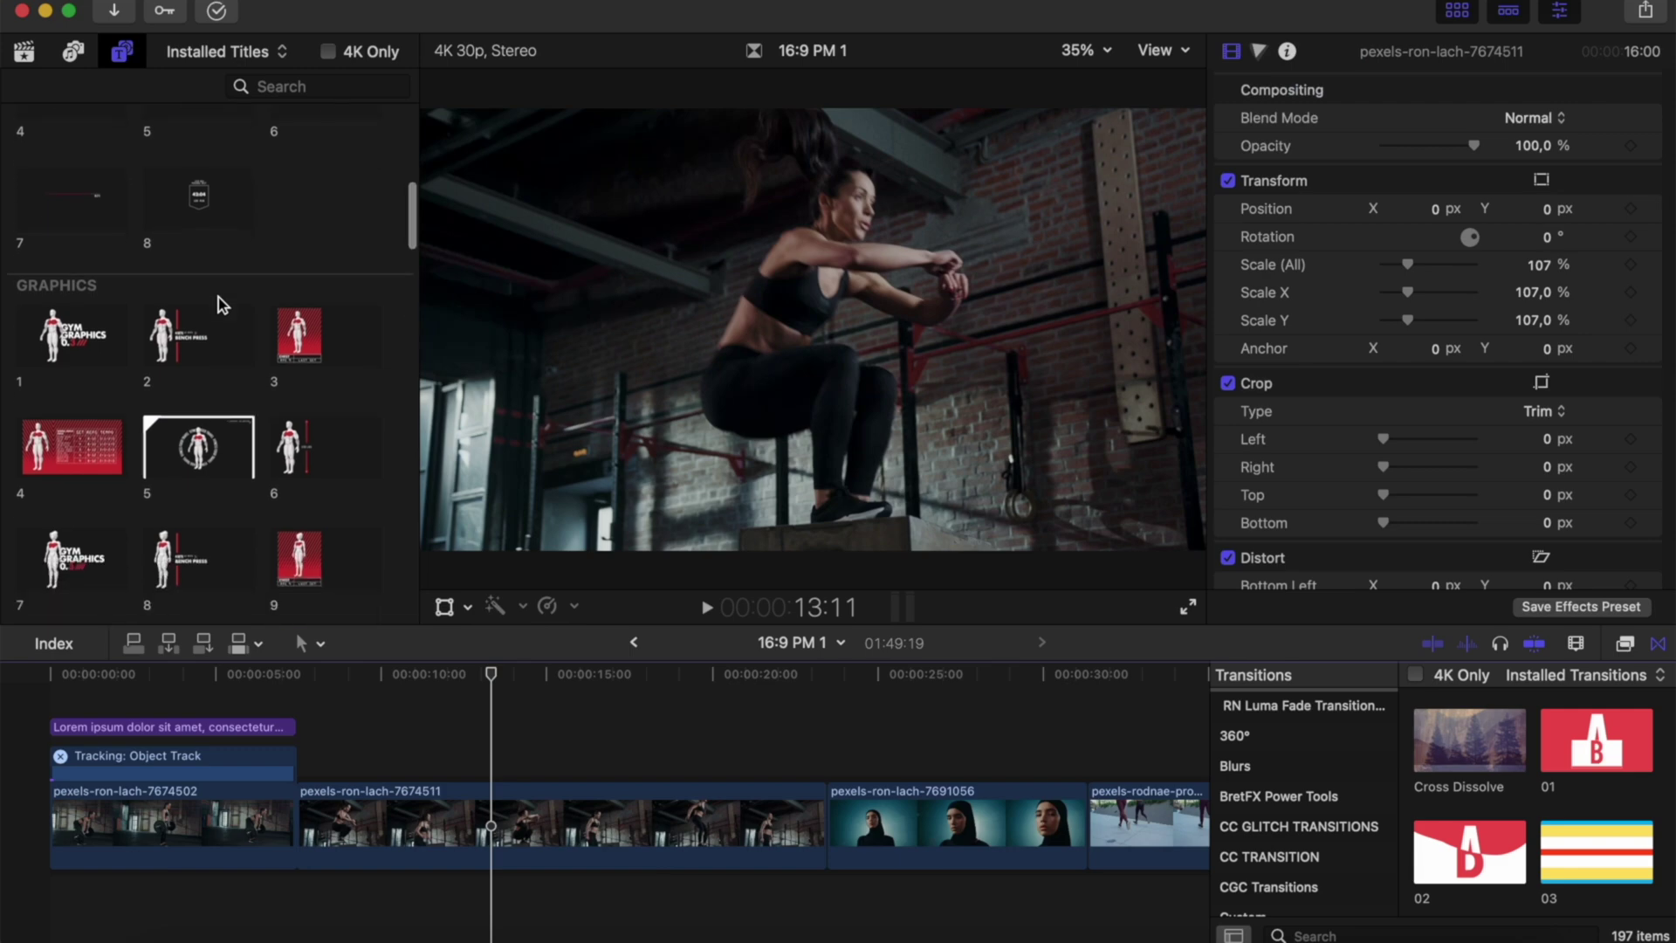
- Place Graphics title 3, the red chest card, above the clip pexels-ron-lach-7674511 and play it
{"action": "scroll", "coordinate": [80, 259], "scroll_direction": "down", "scroll_amount": 3}
{"action": "scroll", "coordinate": [81, 260], "scroll_direction": "down", "scroll_amount": 2}
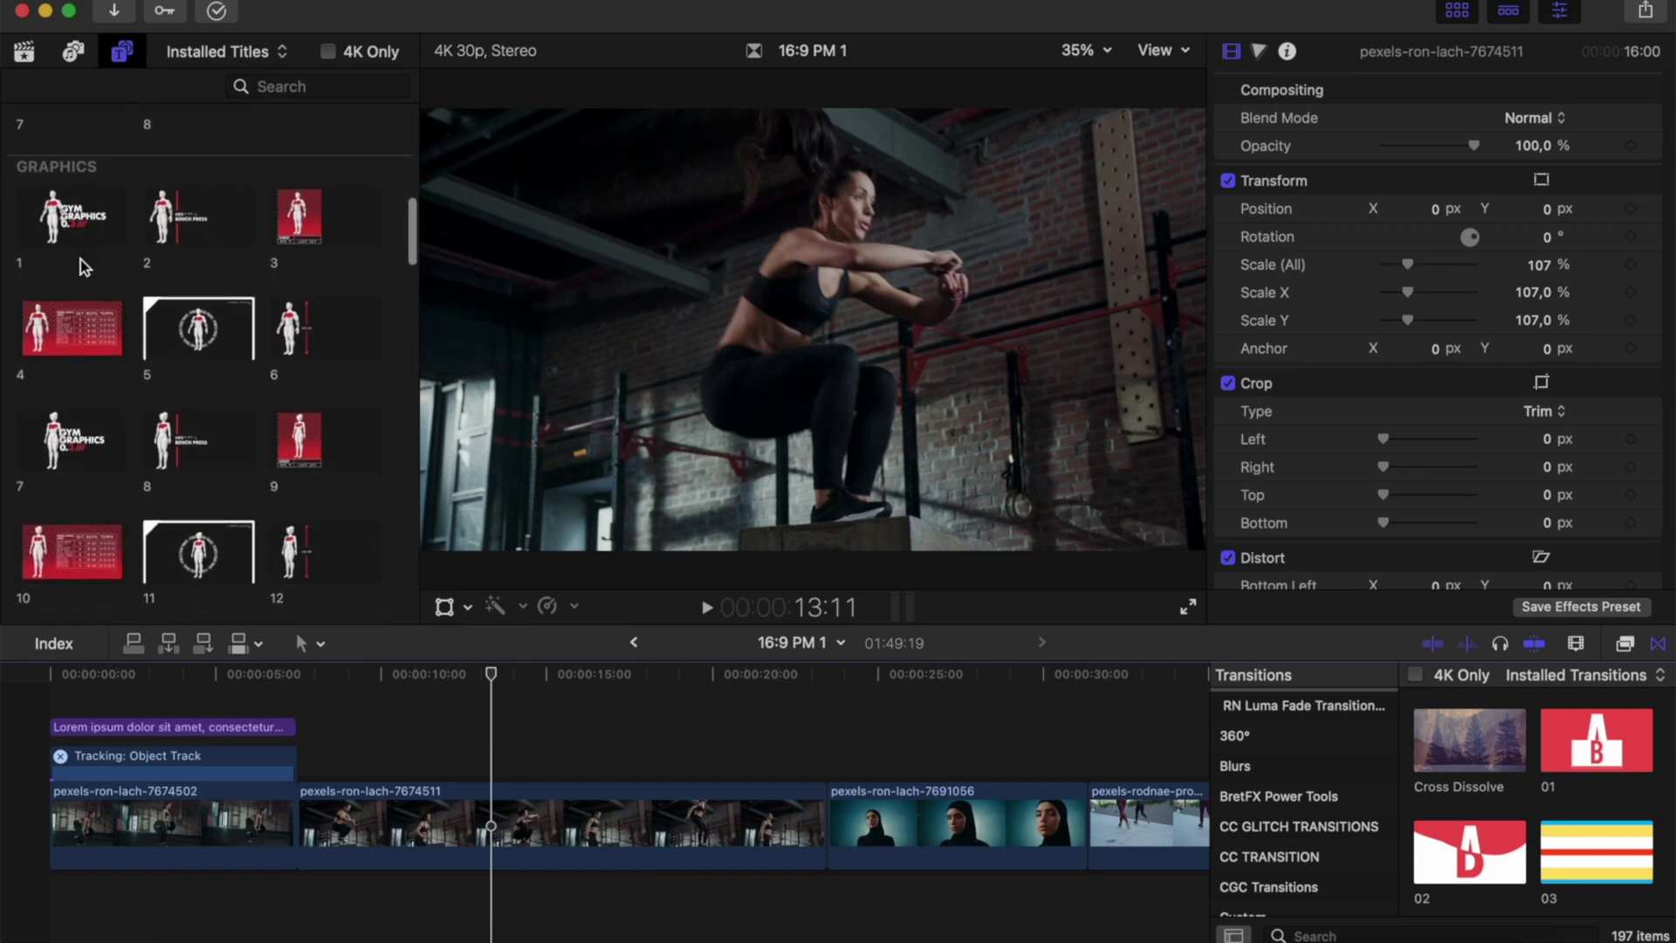
{"action": "scroll", "coordinate": [81, 265], "scroll_direction": "down", "scroll_amount": 1}
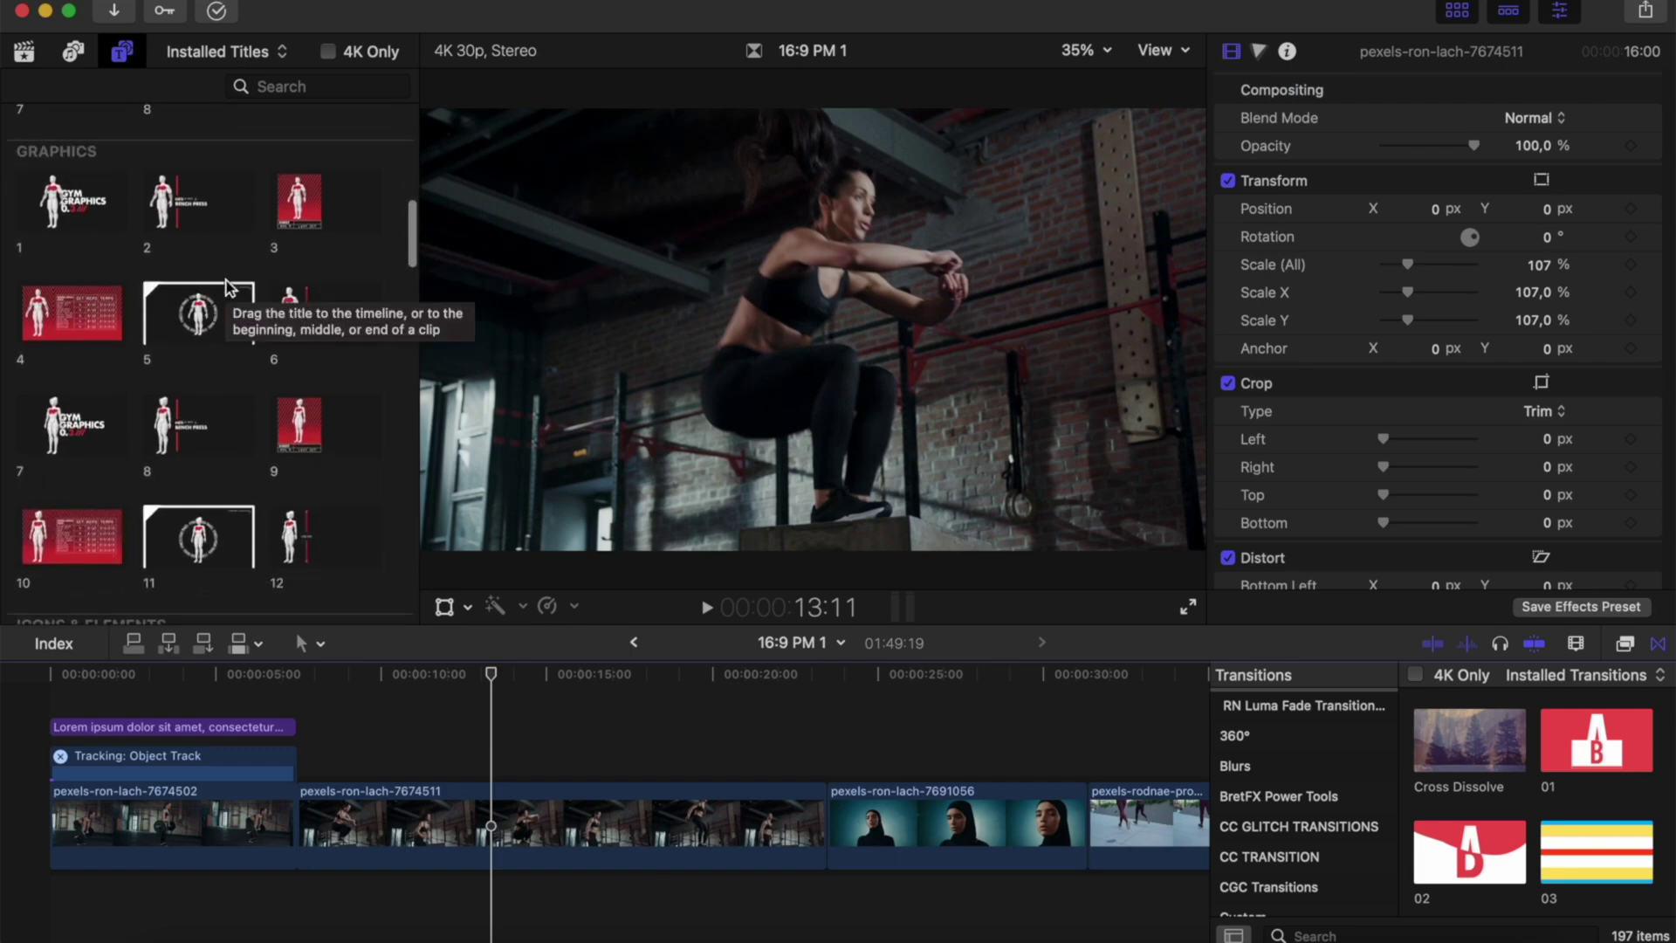
{"action": "left_click", "coordinate": [320, 206]}
{"action": "left_click_drag", "start_coordinate": [322, 208], "coordinate": [364, 761]}
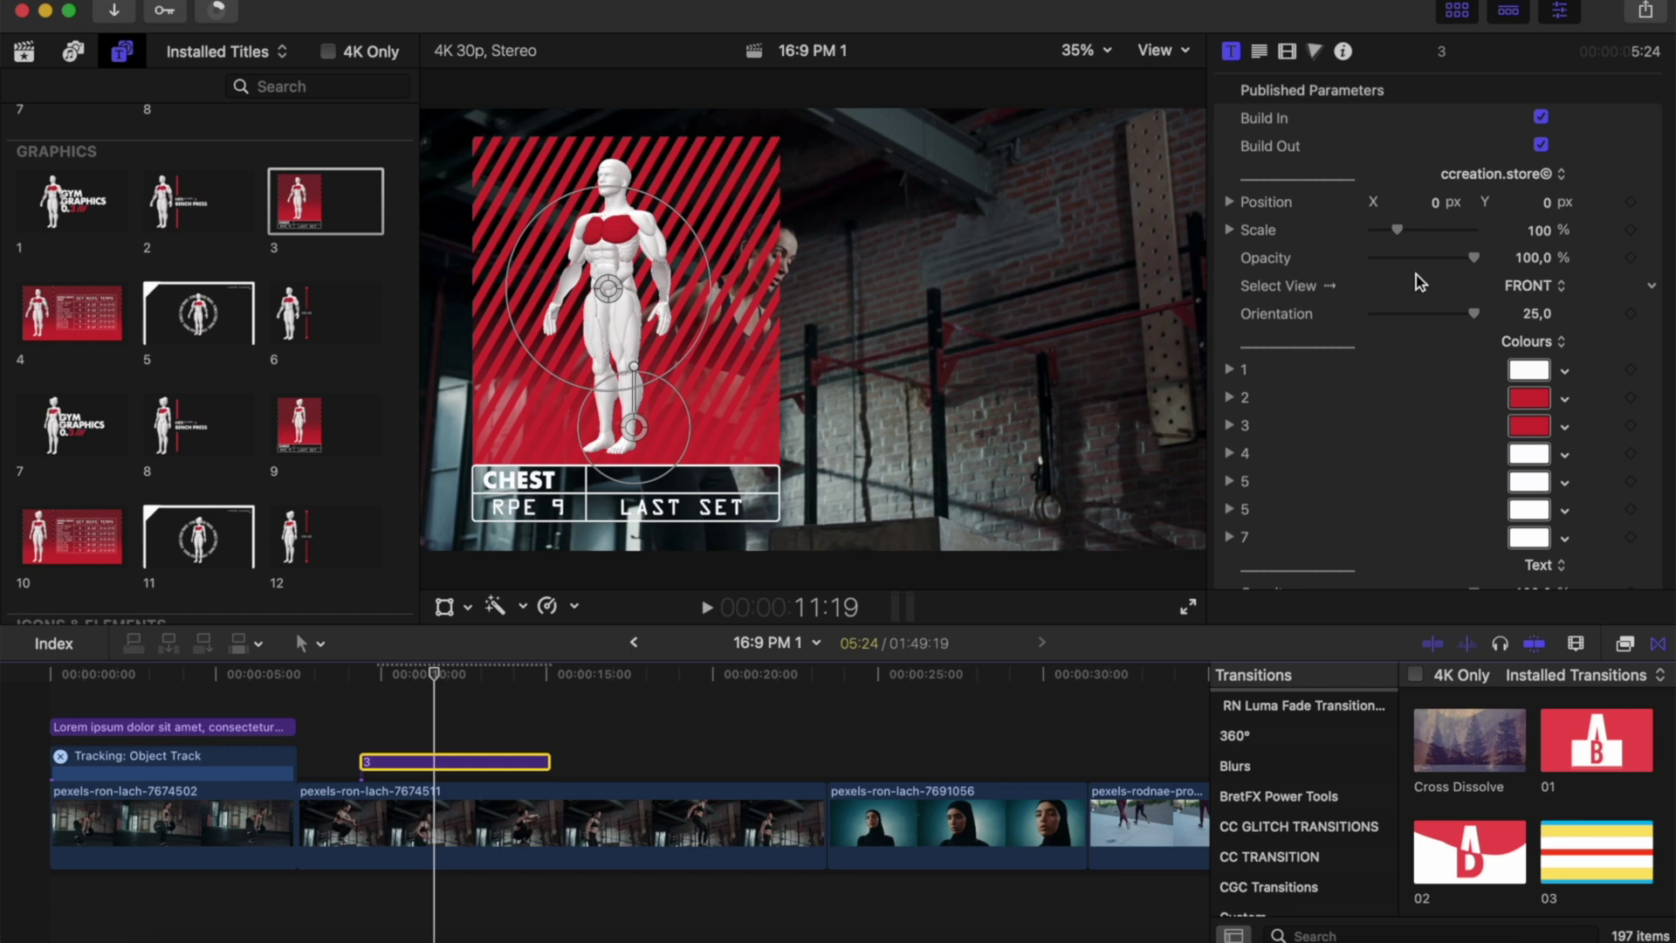
{"action": "left_click_drag", "start_coordinate": [381, 677], "coordinate": [373, 679]}
{"action": "key", "text": "space"}
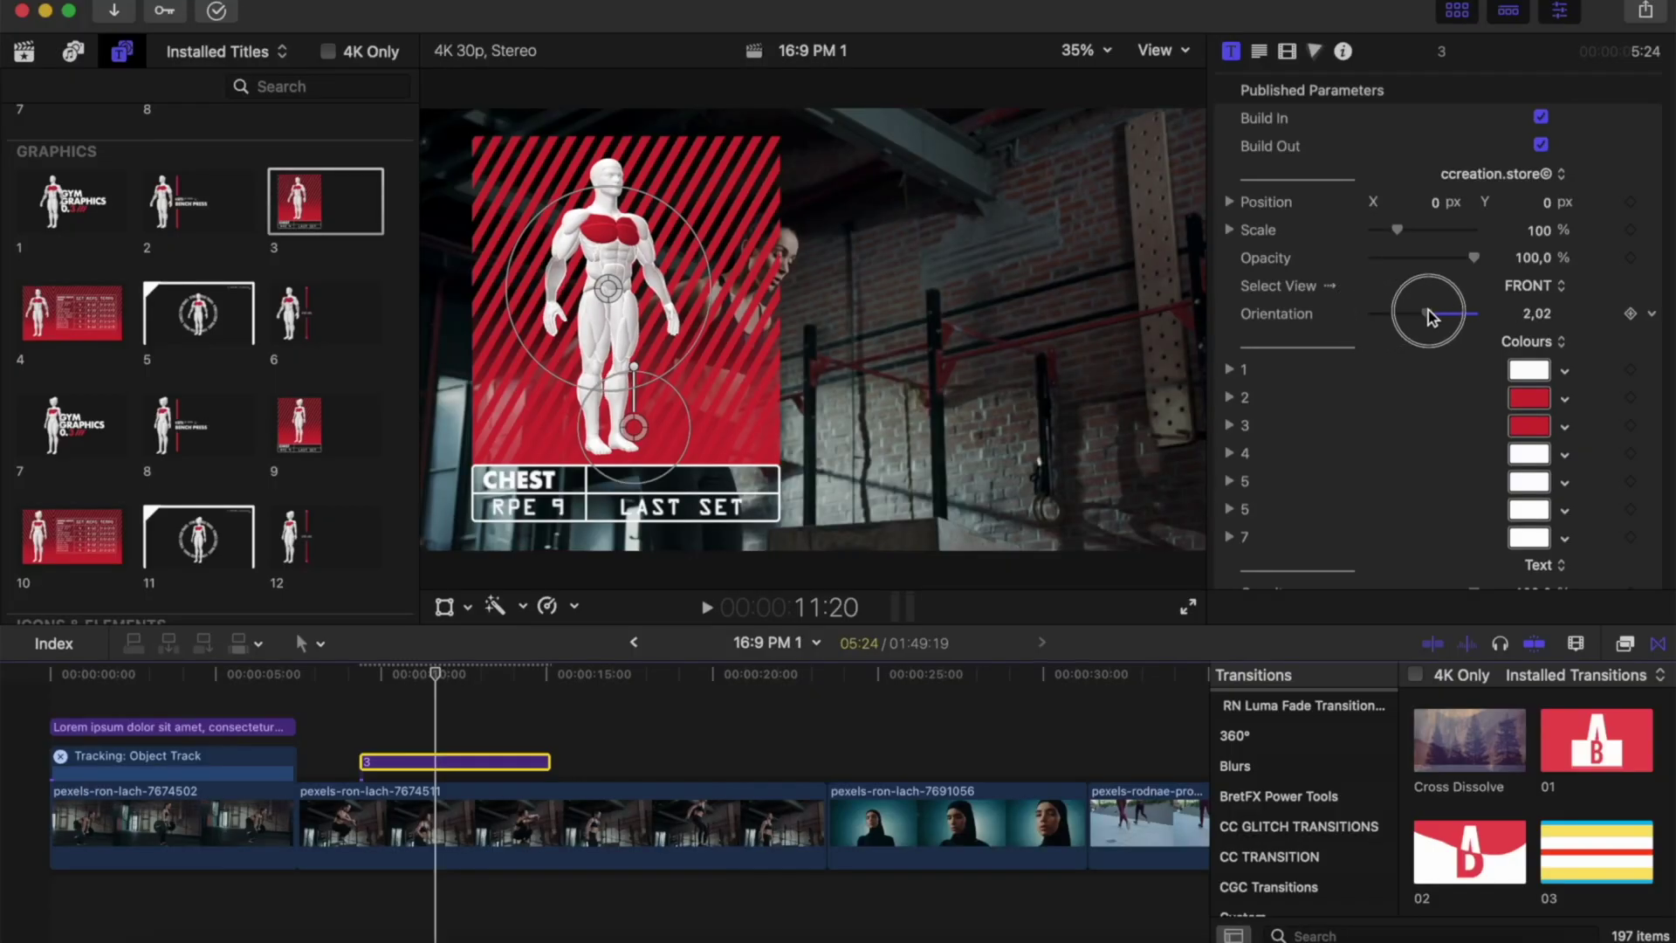
- Set the chest title's Orientation to 25 and its Scale to 102%
{"action": "left_click_drag", "start_coordinate": [1431, 316], "coordinate": [1477, 312]}
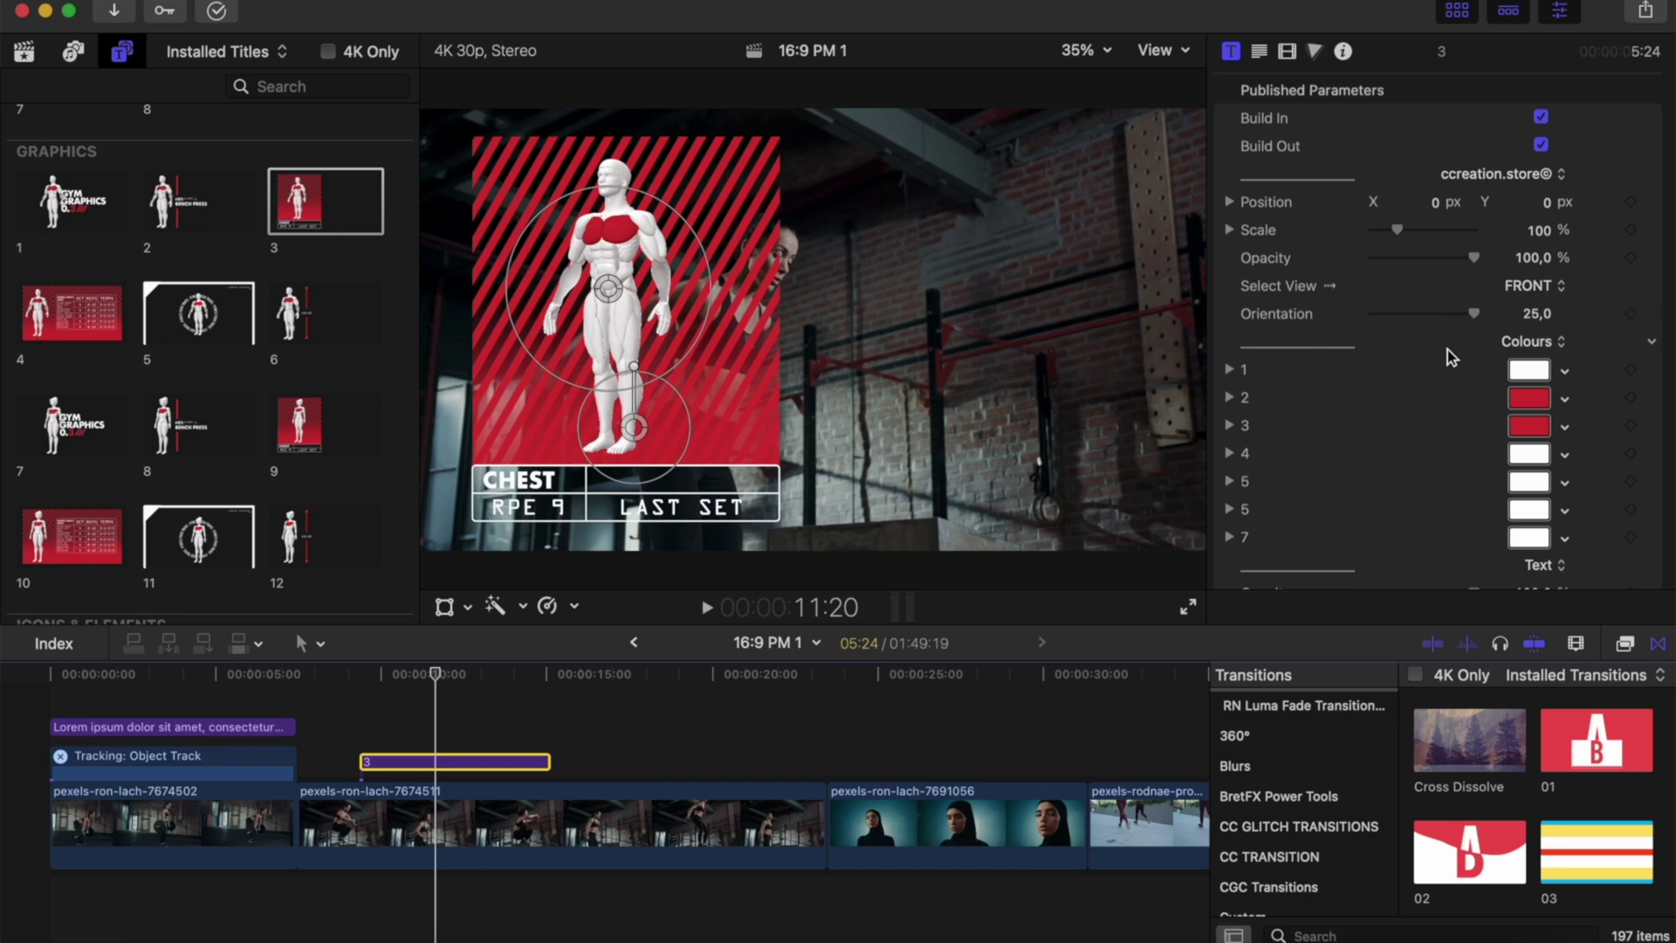
{"action": "scroll", "coordinate": [1418, 359], "scroll_direction": "down", "scroll_amount": 2}
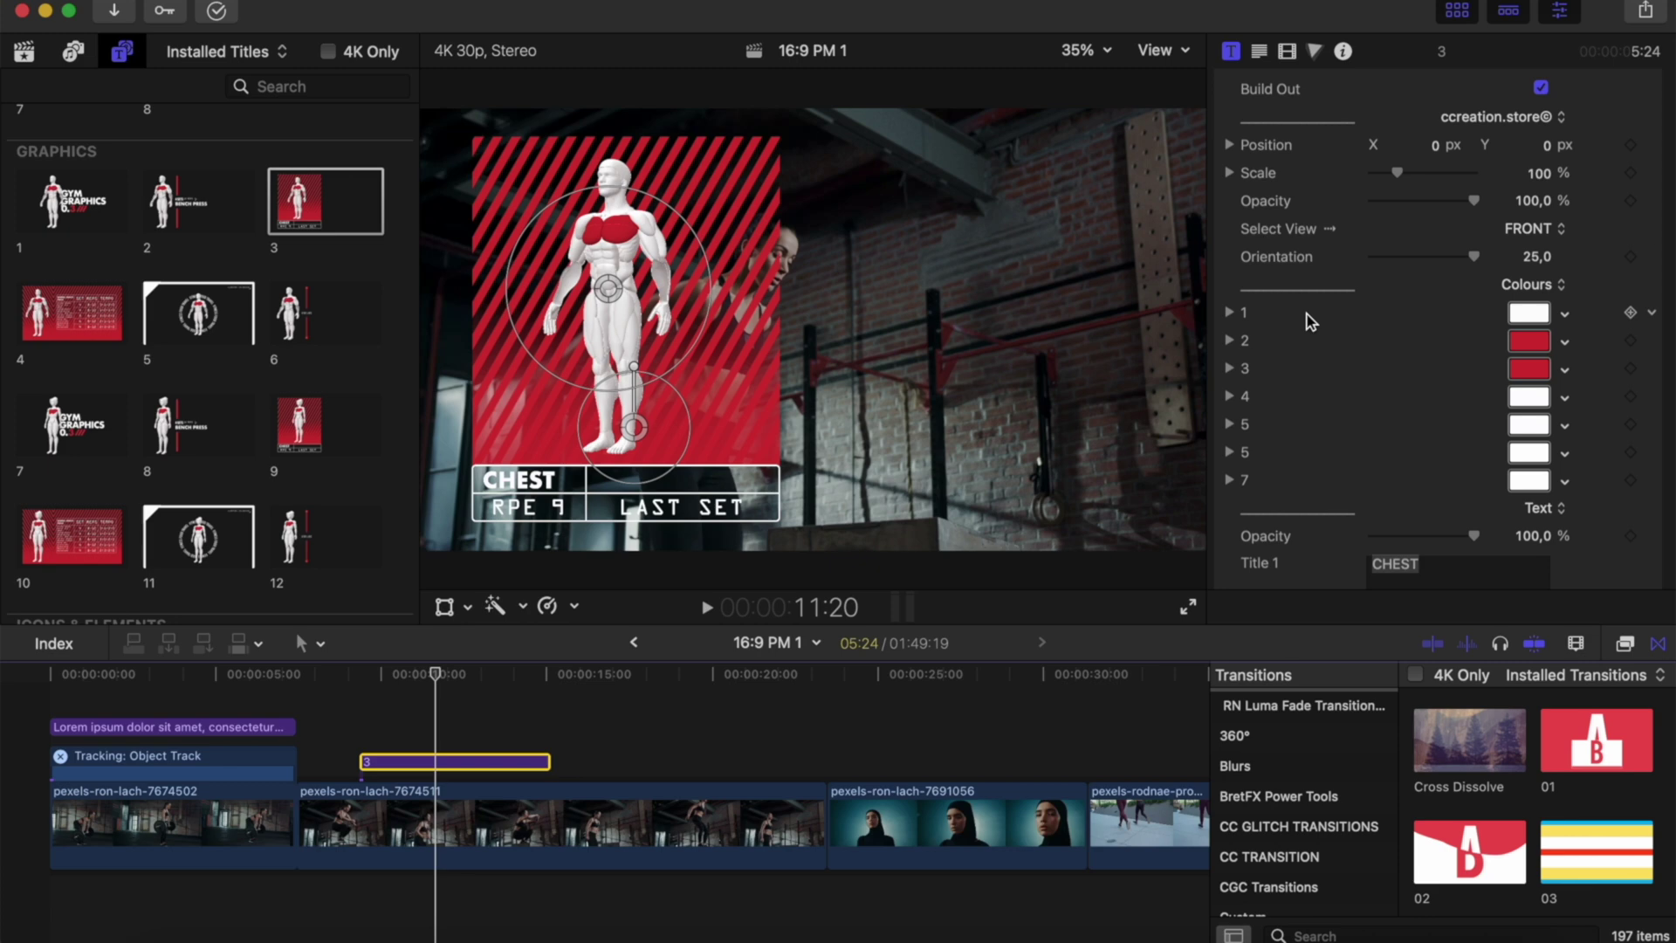
{"action": "scroll", "coordinate": [1307, 315], "scroll_direction": "down", "scroll_amount": 1}
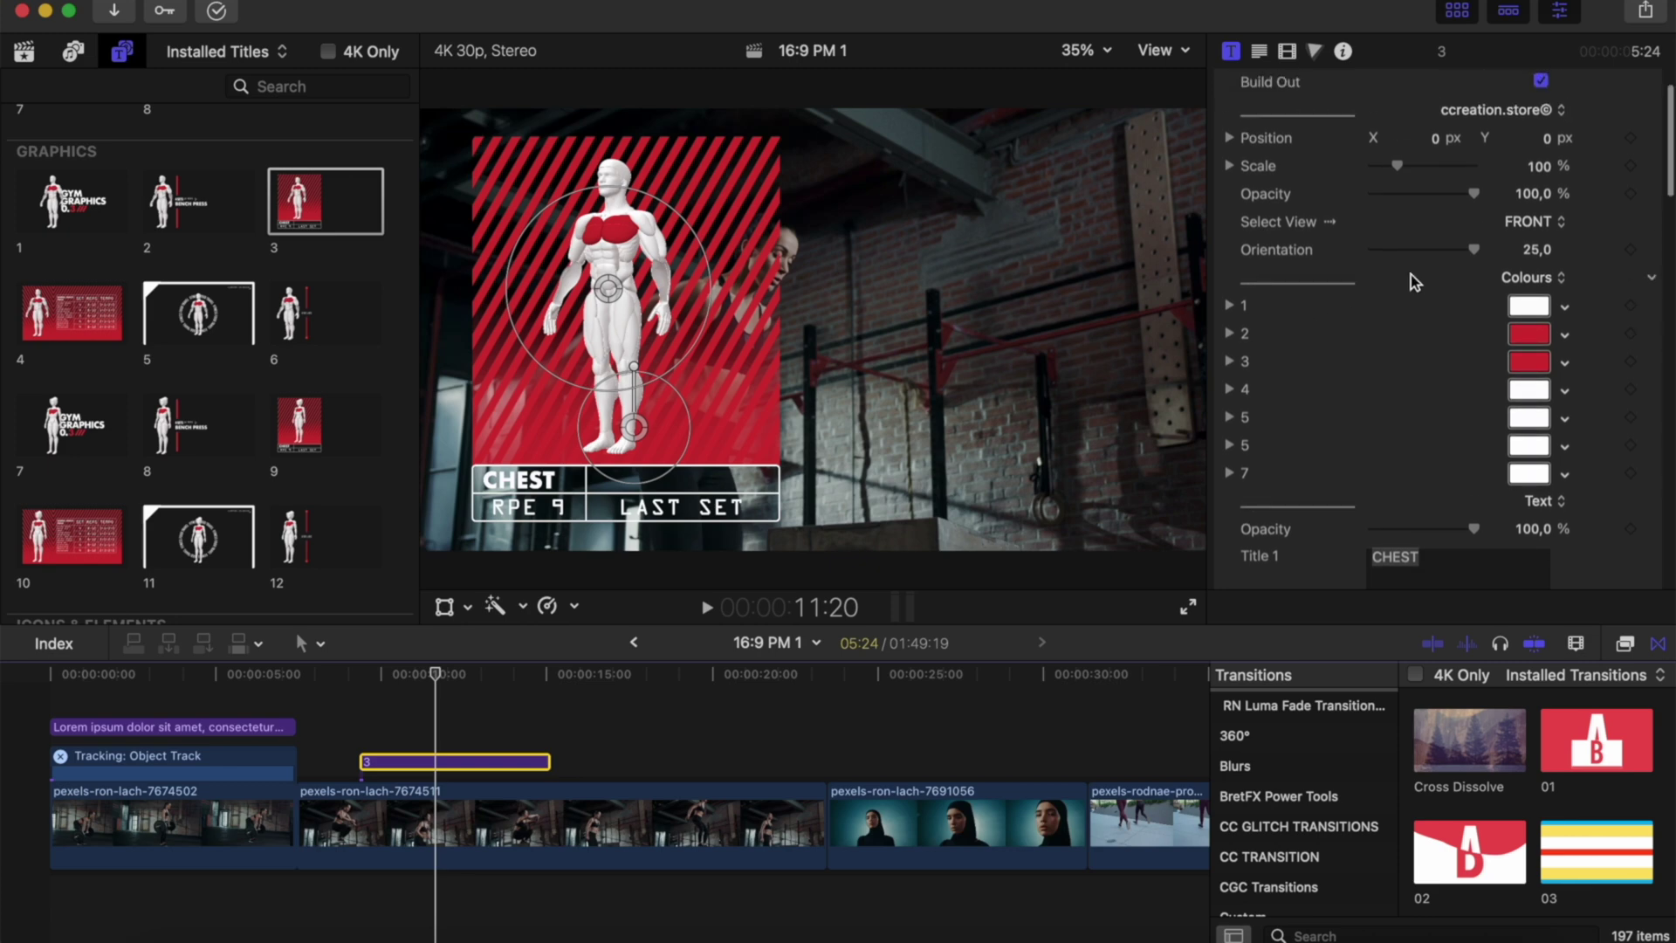
{"action": "left_click_drag", "start_coordinate": [1473, 199], "coordinate": [1397, 168]}
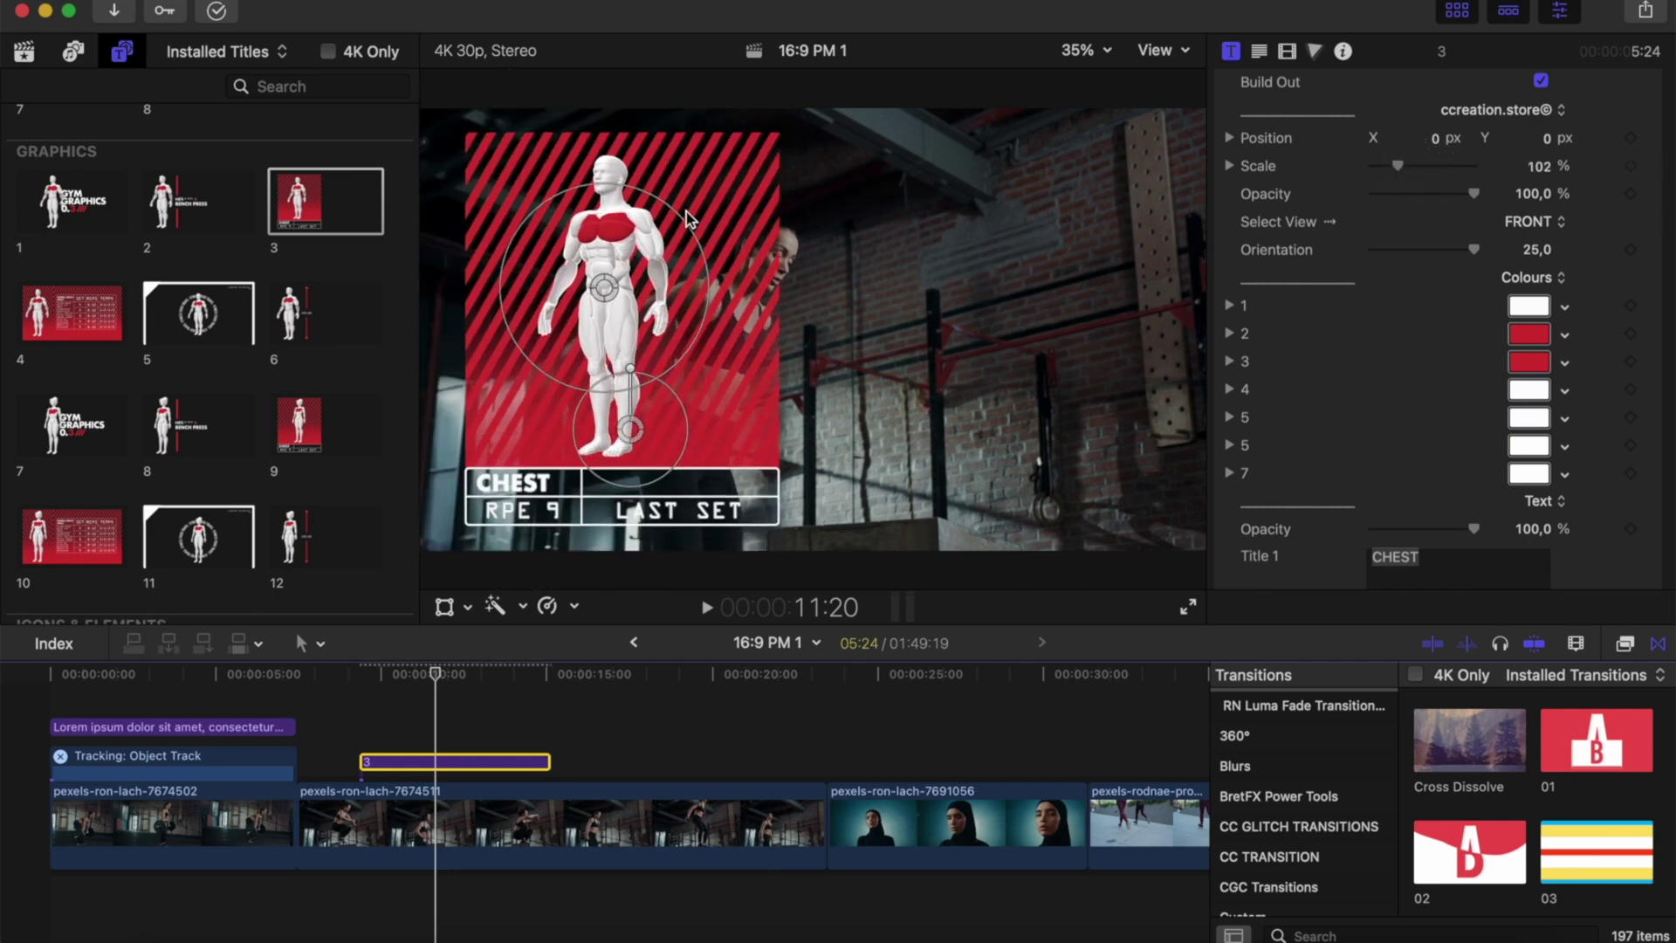
- Rotate the chest title's body model slightly in the viewer and review the title's text and element parameters
{"action": "scroll", "coordinate": [1280, 438], "scroll_direction": "down", "scroll_amount": 8}
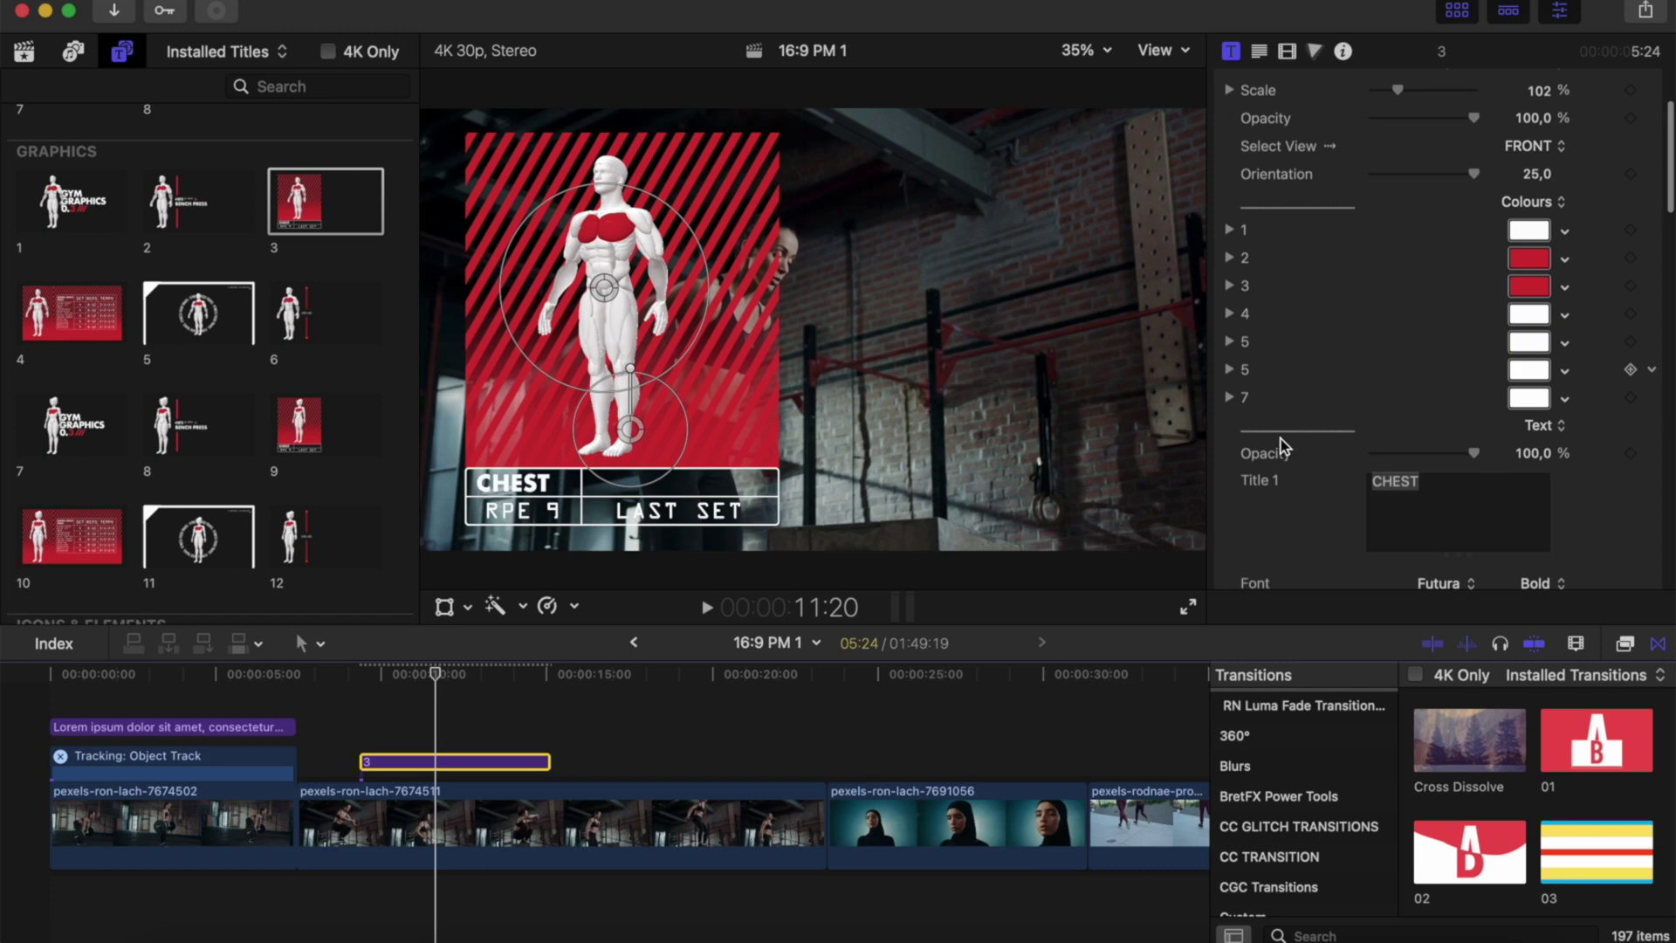
{"action": "scroll", "coordinate": [1280, 438], "scroll_direction": "down", "scroll_amount": 3}
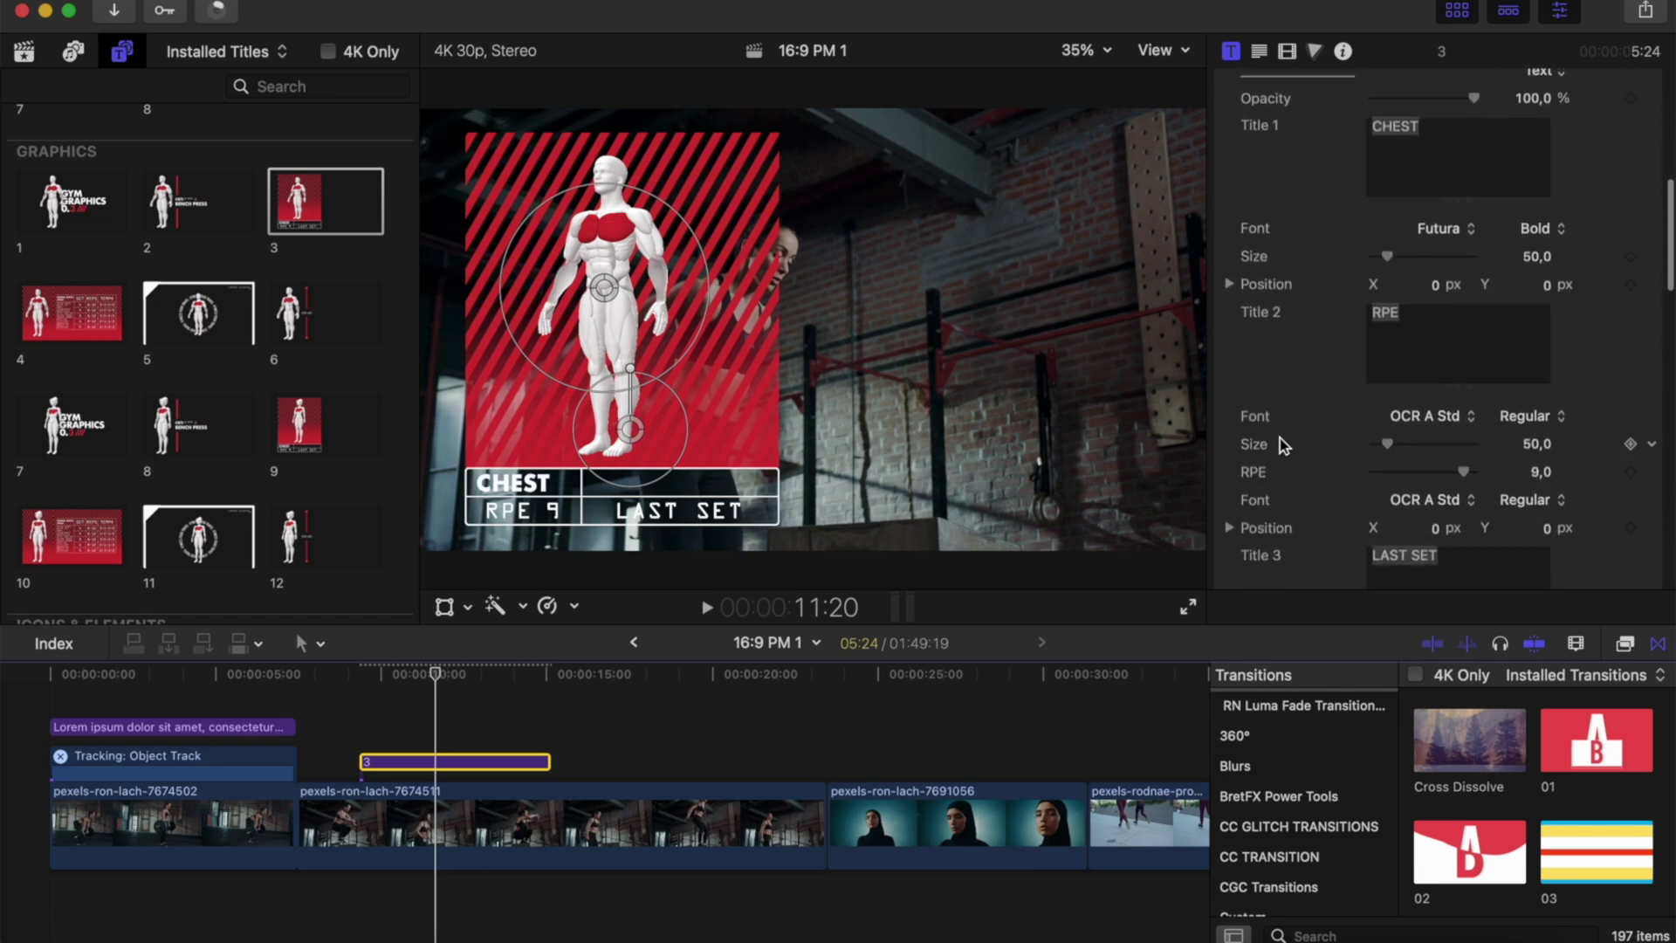
{"action": "scroll", "coordinate": [1279, 441], "scroll_direction": "down", "scroll_amount": 4}
{"action": "left_click_drag", "start_coordinate": [676, 212], "coordinate": [680, 212]}
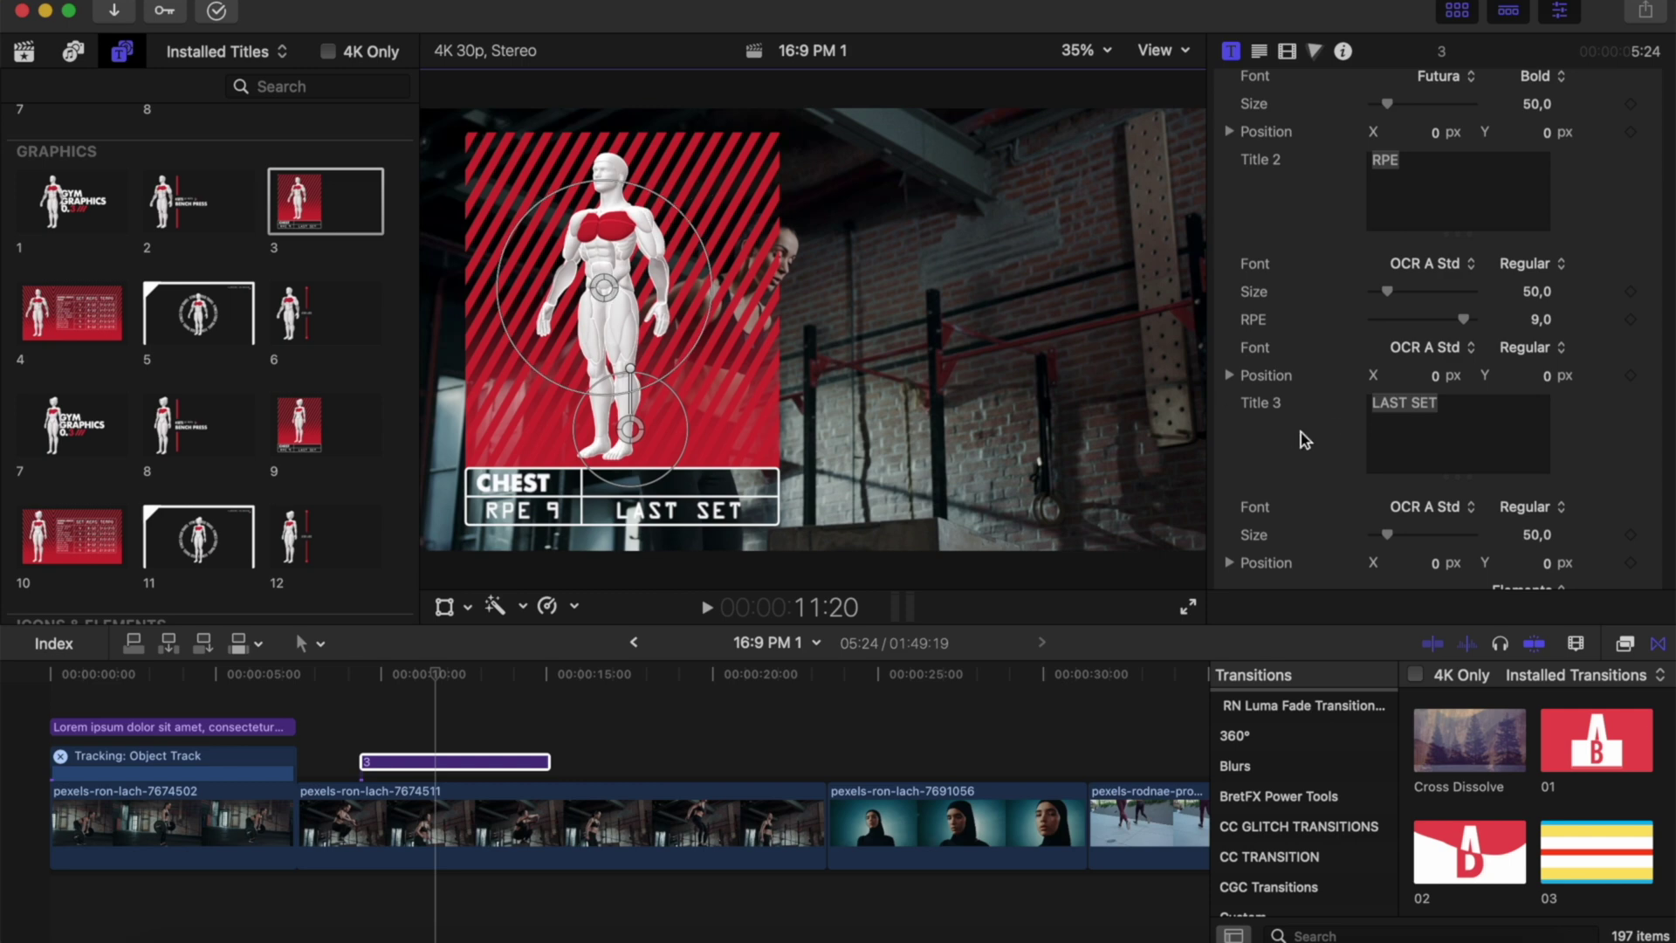
{"action": "scroll", "coordinate": [1301, 432], "scroll_direction": "down", "scroll_amount": 10}
{"action": "scroll", "coordinate": [1301, 432], "scroll_direction": "up", "scroll_amount": 12}
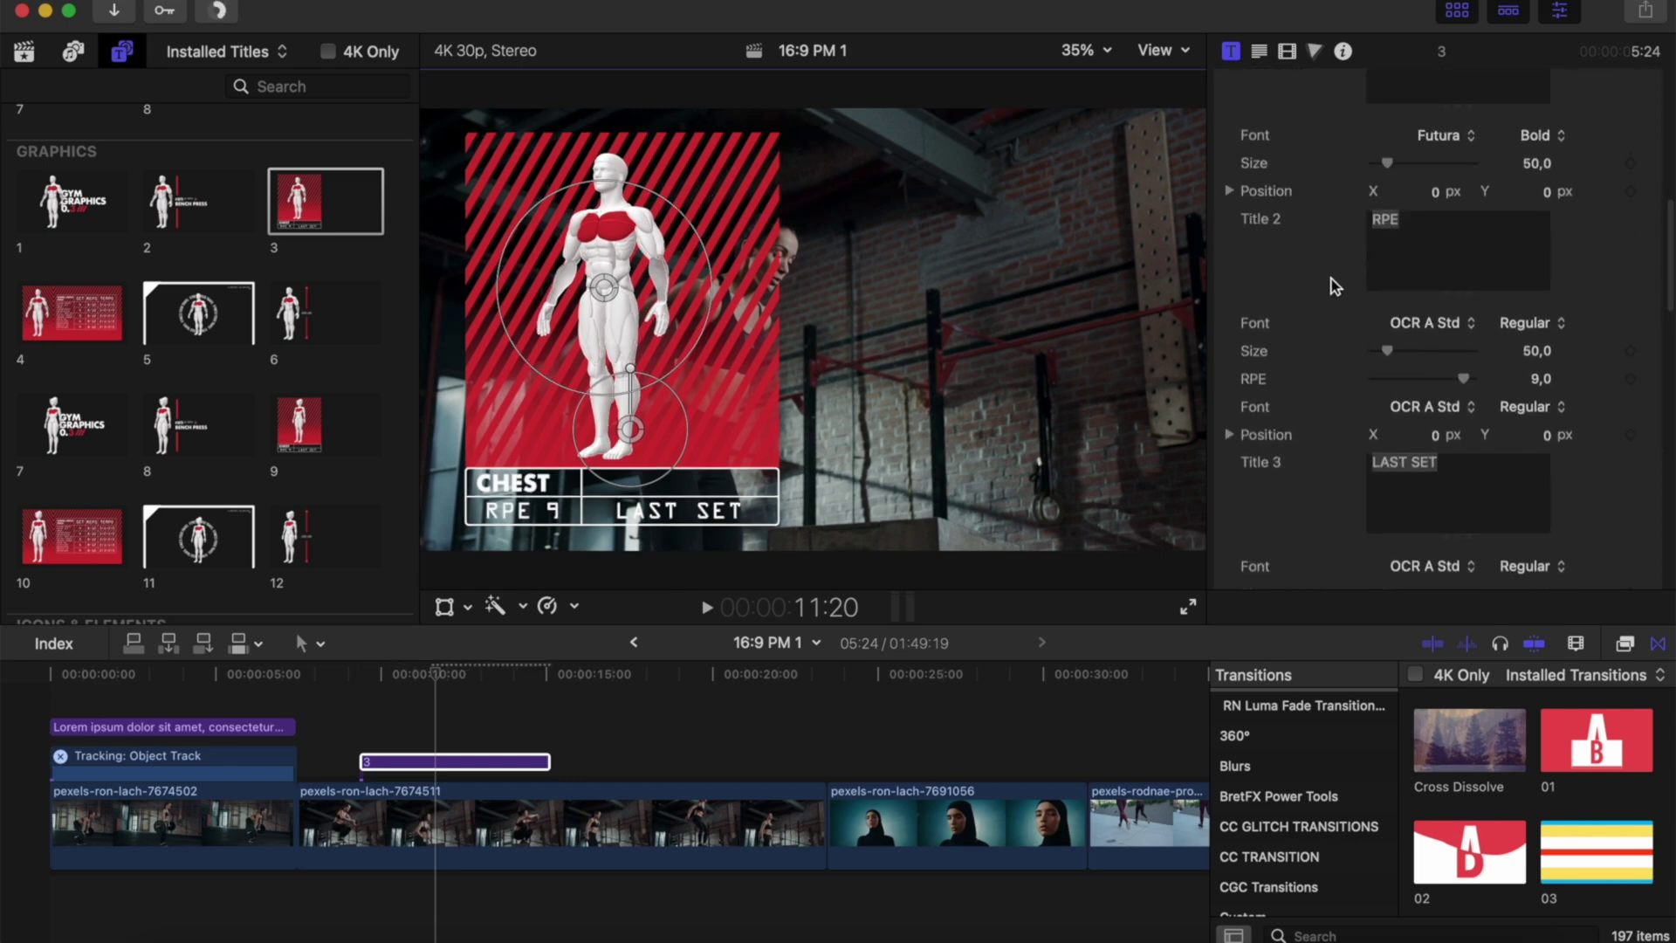
- Set the chest title's outline Glow size to 53,82 and Intensity to 25,59, then turn Outline Glow off
{"action": "scroll", "coordinate": [1332, 279], "scroll_direction": "down", "scroll_amount": 8}
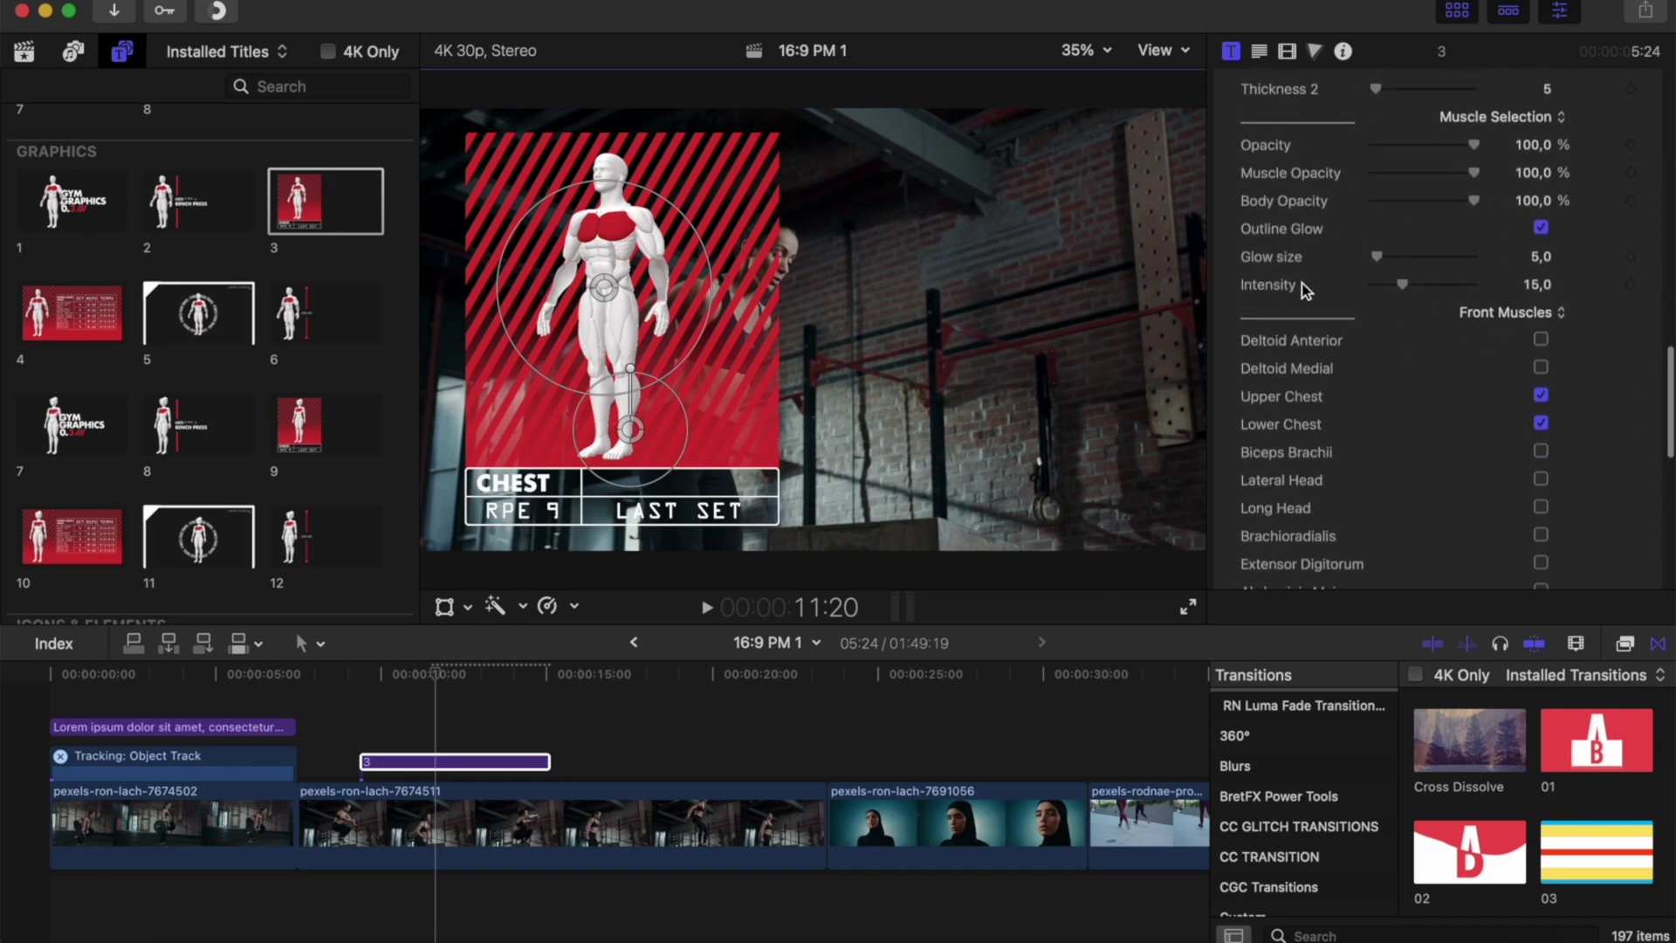
{"action": "scroll", "coordinate": [1306, 291], "scroll_direction": "down", "scroll_amount": 2}
{"action": "scroll", "coordinate": [1304, 269], "scroll_direction": "up", "scroll_amount": 2}
{"action": "left_click_drag", "start_coordinate": [1377, 263], "coordinate": [1429, 299]}
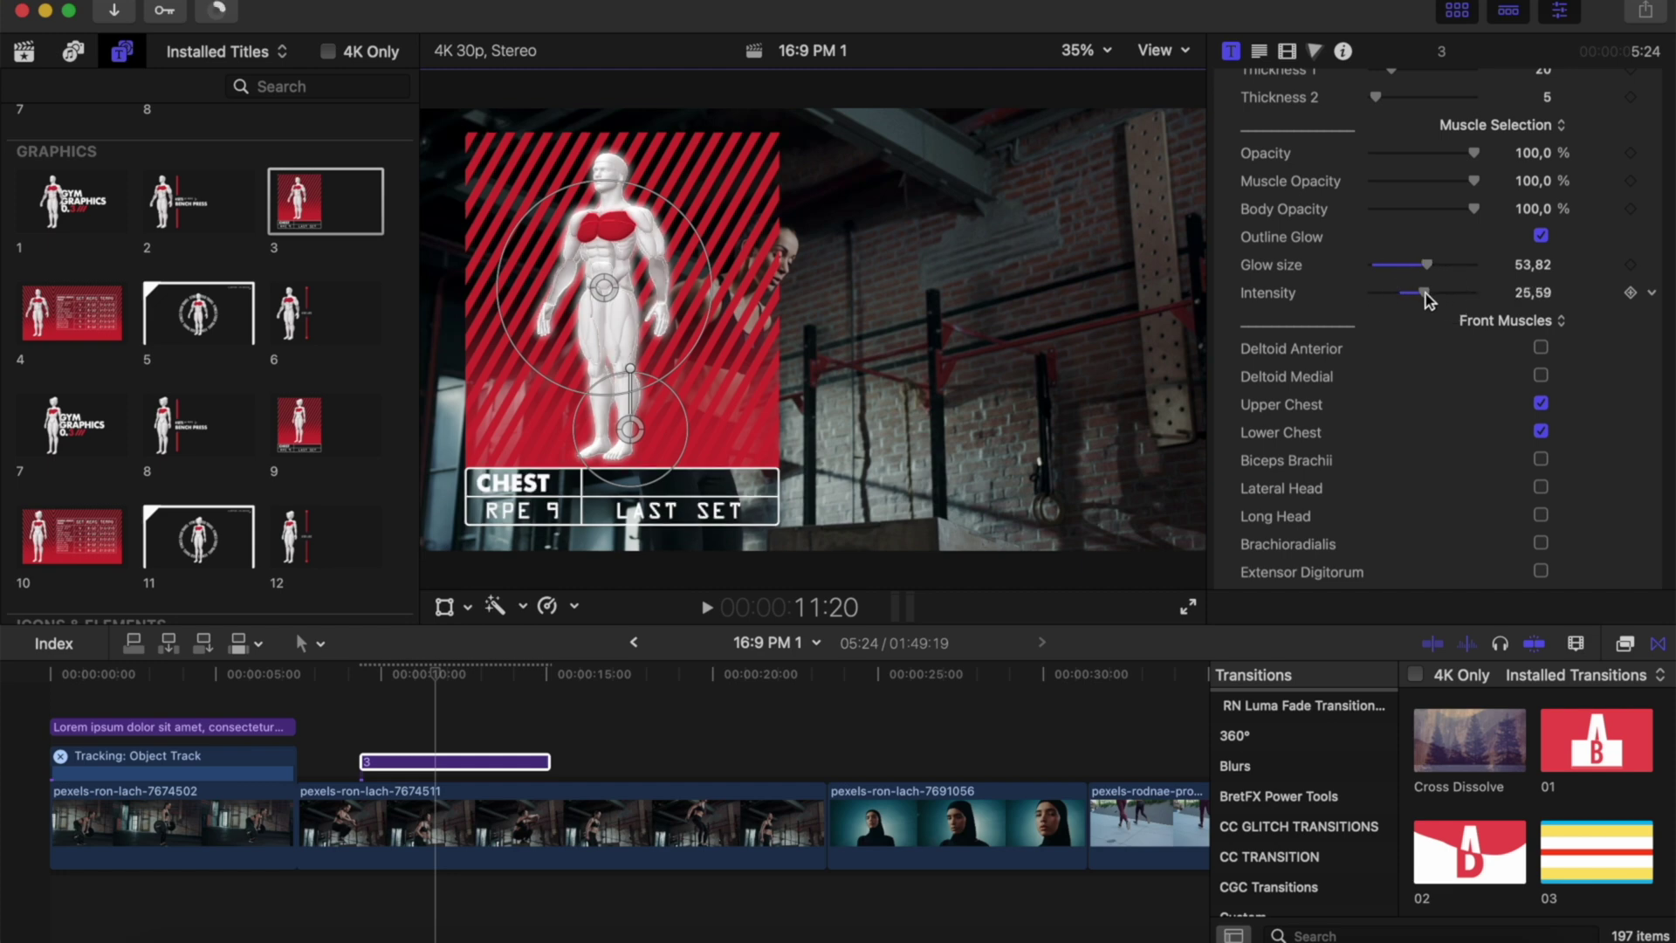
{"action": "left_click", "coordinate": [1541, 237]}
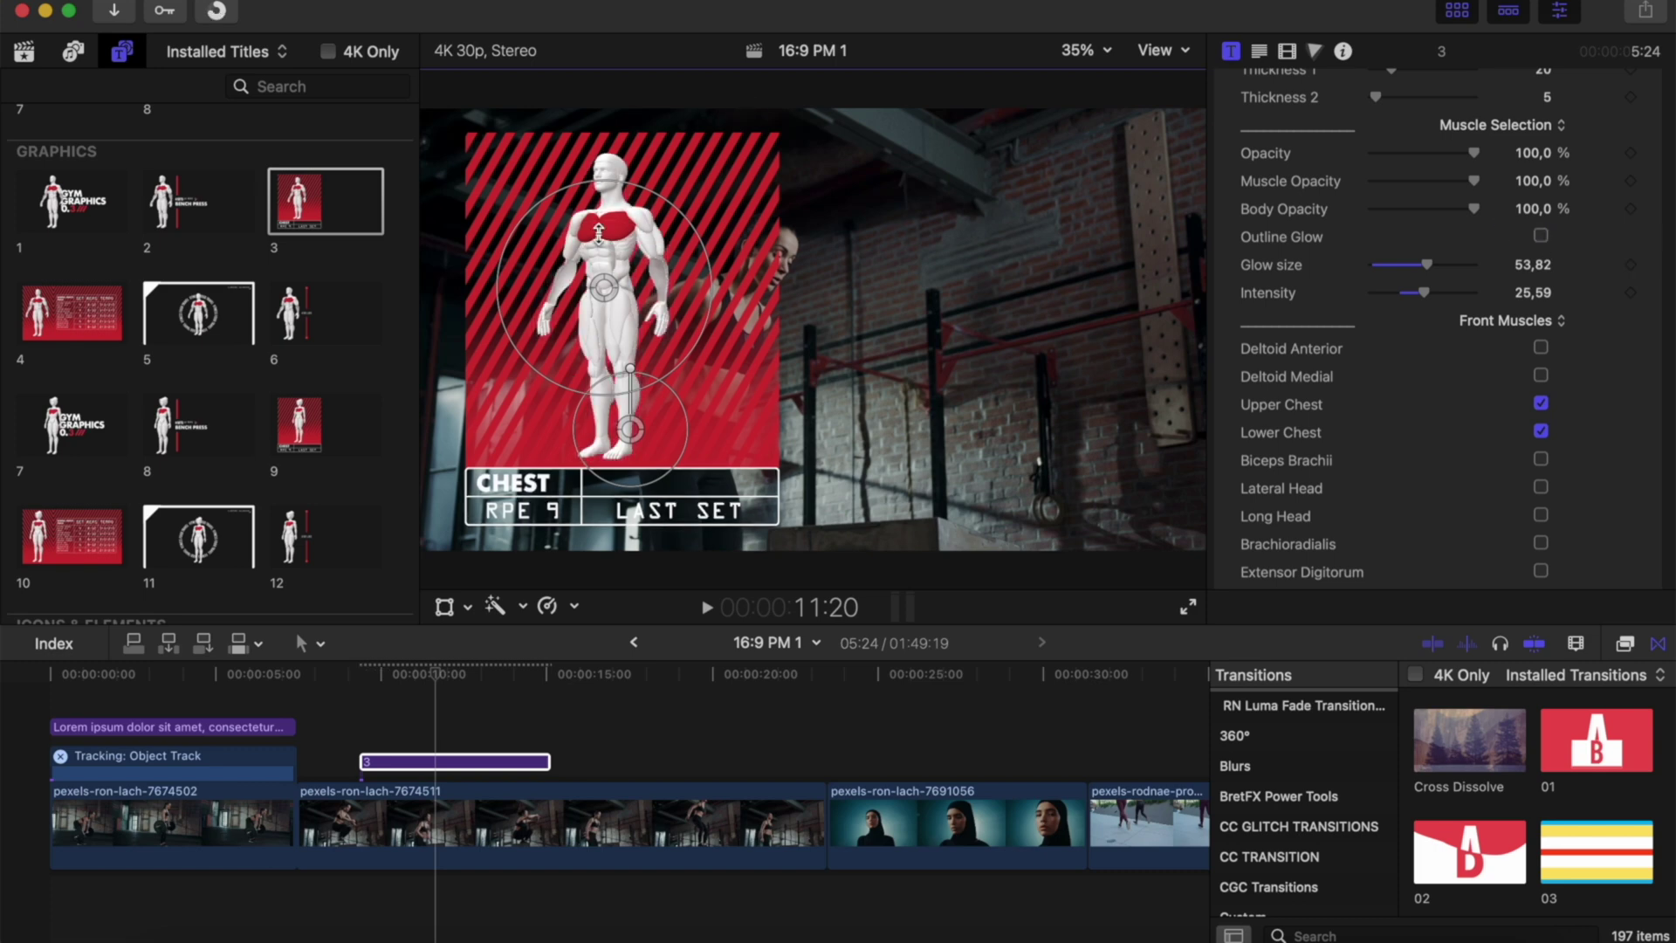
- Switch the chest title's body model to the BACK view and lower its Orientation until the back faces the camera squarely
{"action": "scroll", "coordinate": [1436, 328], "scroll_direction": "down", "scroll_amount": 3}
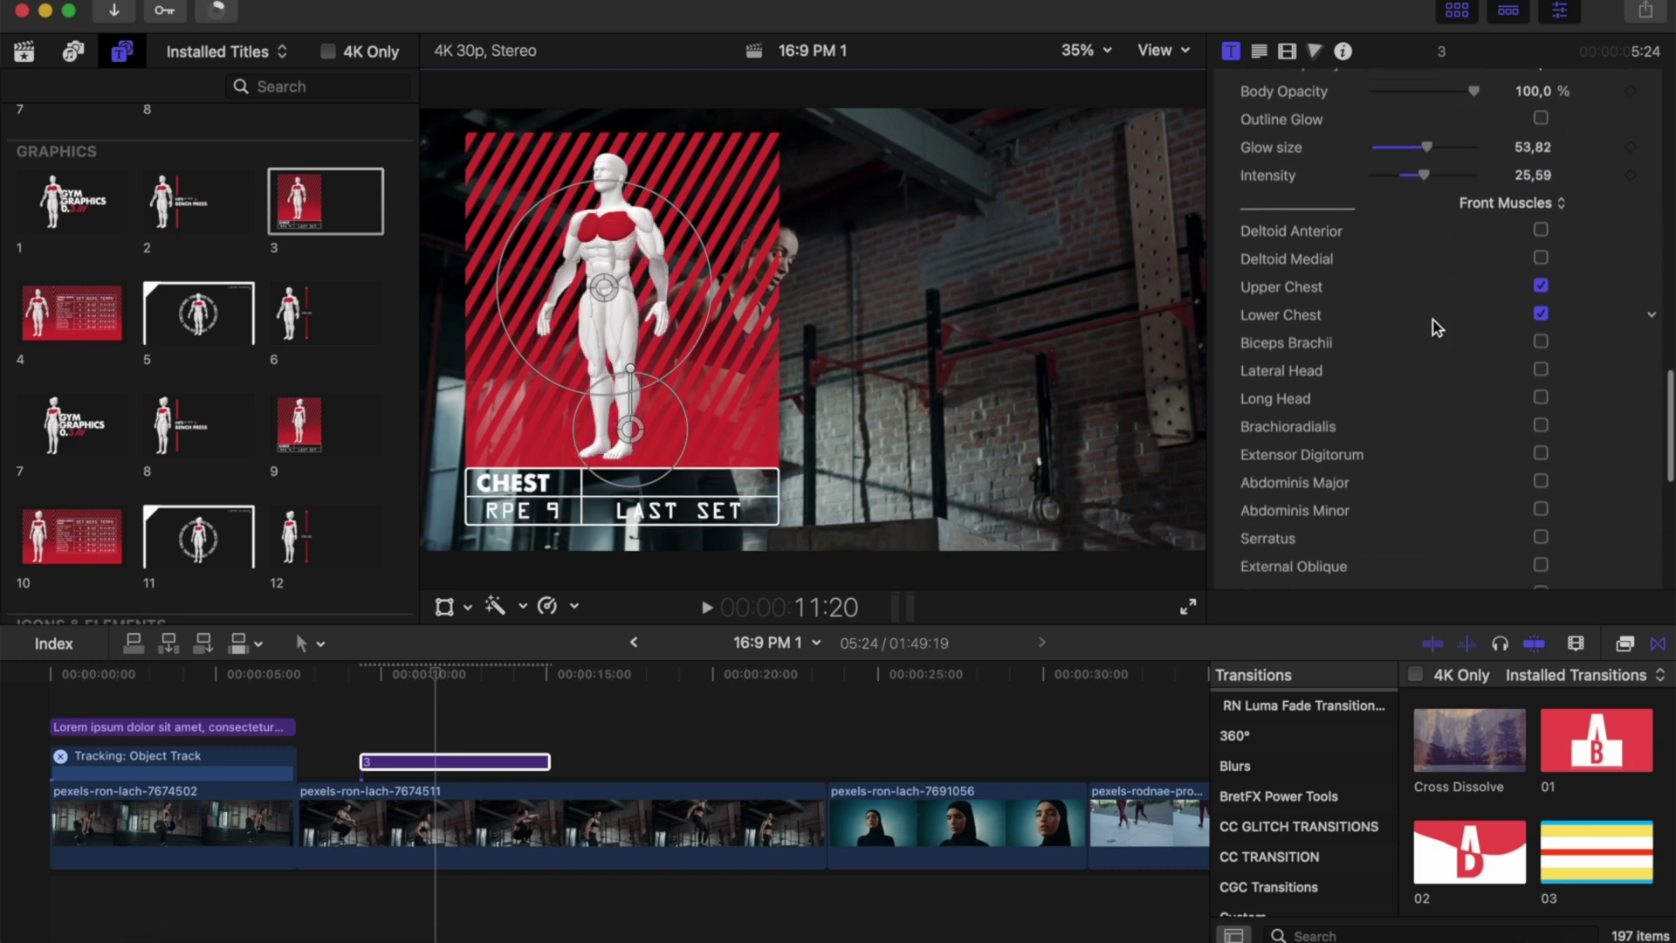
{"action": "scroll", "coordinate": [1419, 344], "scroll_direction": "down", "scroll_amount": 3}
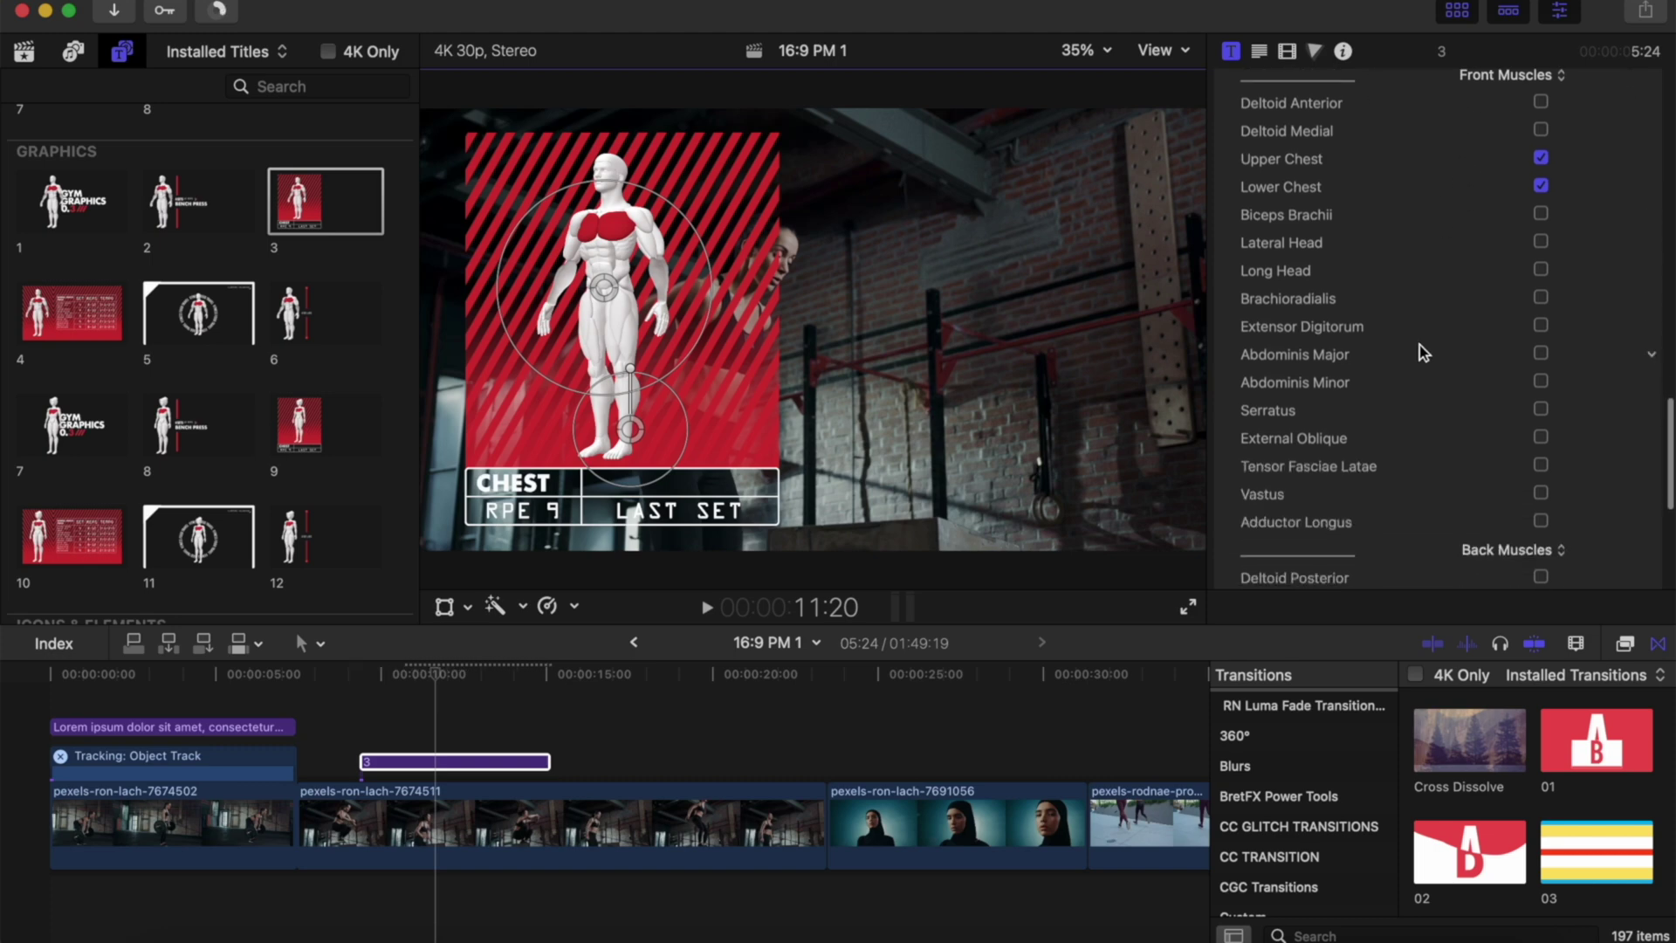
{"action": "scroll", "coordinate": [1371, 327], "scroll_direction": "down", "scroll_amount": 8}
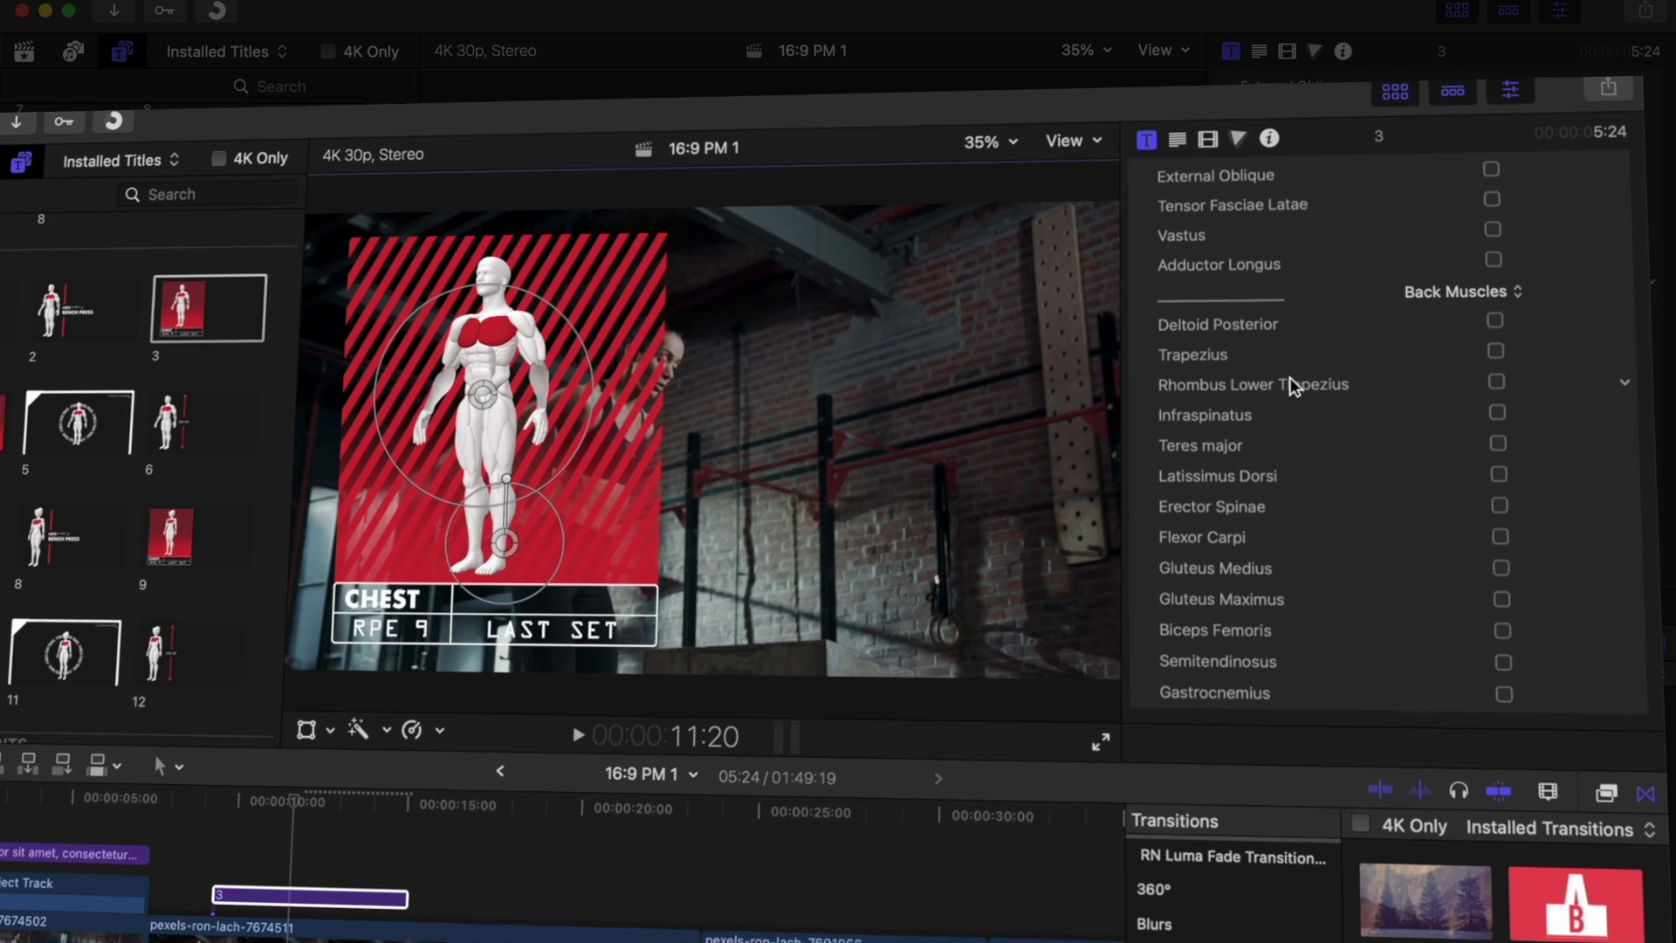
{"action": "scroll", "coordinate": [1316, 308], "scroll_direction": "up", "scroll_amount": 15}
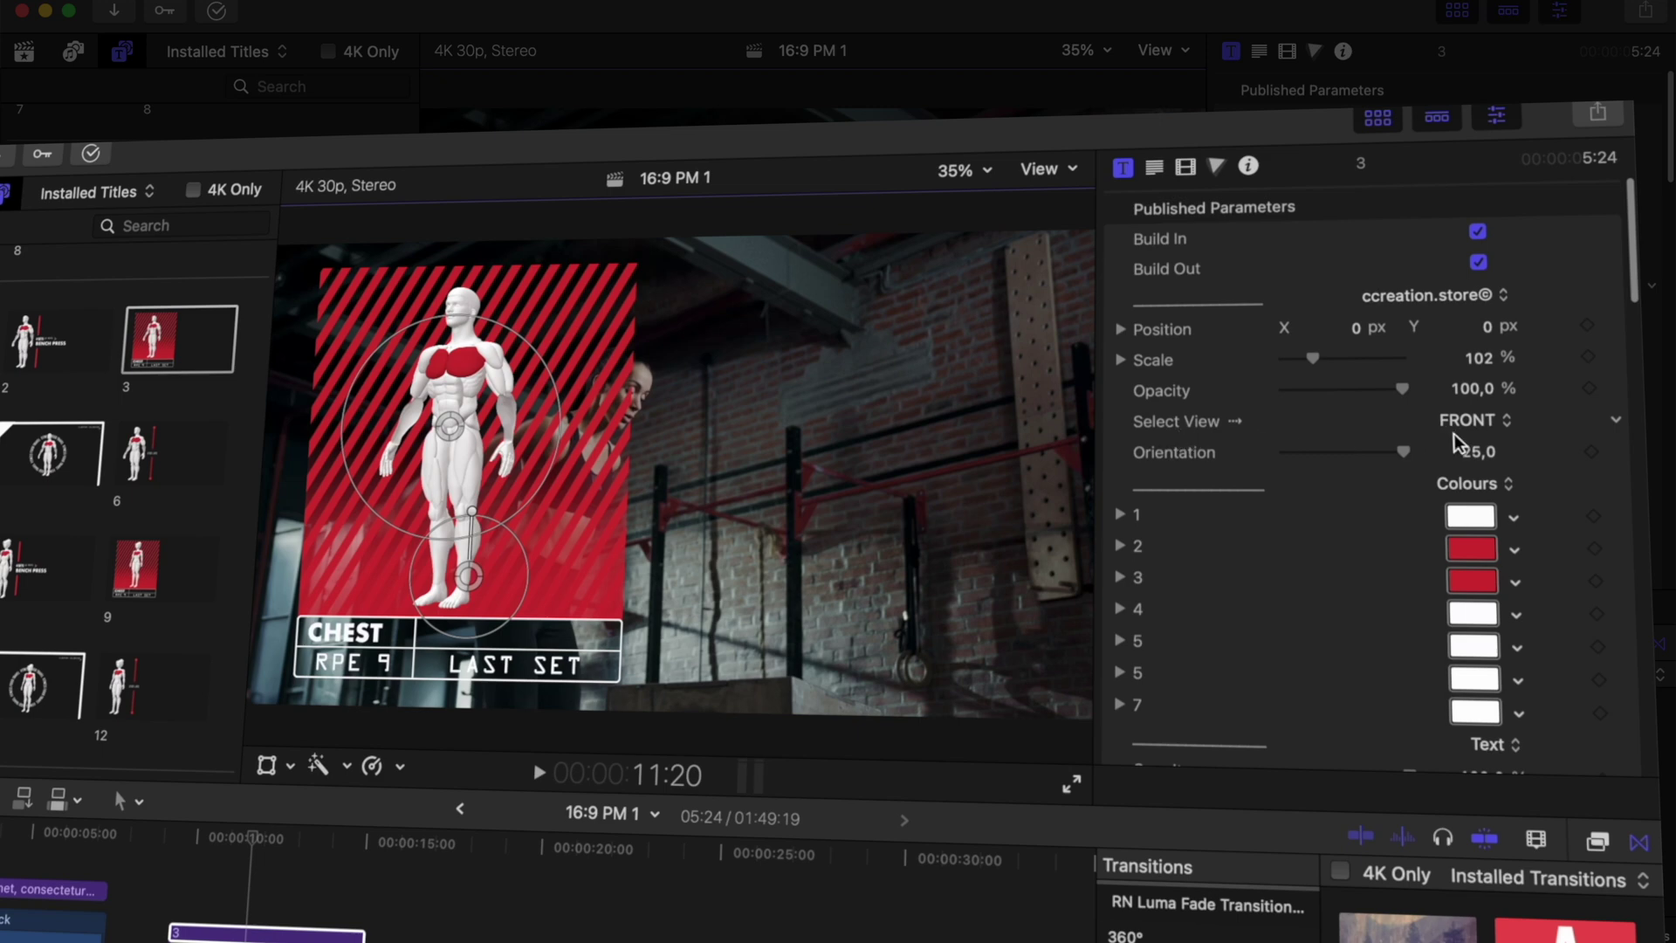
{"action": "left_click", "coordinate": [1487, 425]}
{"action": "left_click", "coordinate": [1471, 452]}
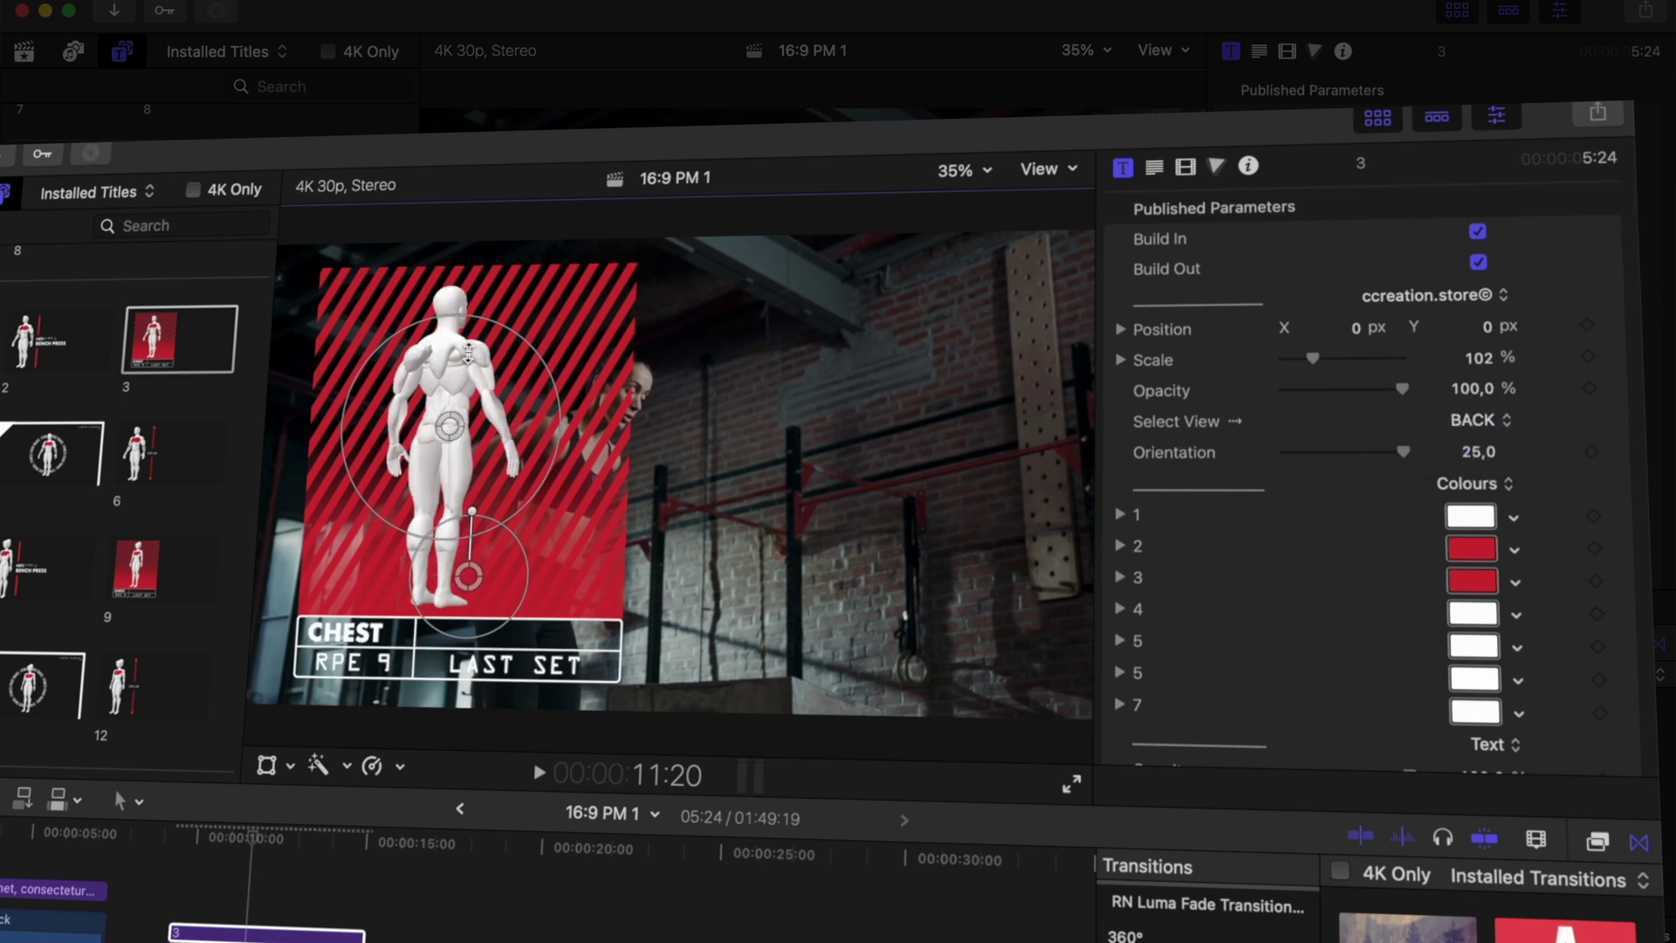
{"action": "scroll", "coordinate": [1410, 474], "scroll_direction": "down", "scroll_amount": 2}
{"action": "left_click_drag", "start_coordinate": [1400, 406], "coordinate": [1269, 411]}
{"action": "left_click_drag", "start_coordinate": [1417, 422], "coordinate": [1314, 429]}
- Try highlighting Trapezius and Gluteus Medius among the chest title's back muscles, then clear both selections
{"action": "scroll", "coordinate": [1245, 518], "scroll_direction": "down", "scroll_amount": 15}
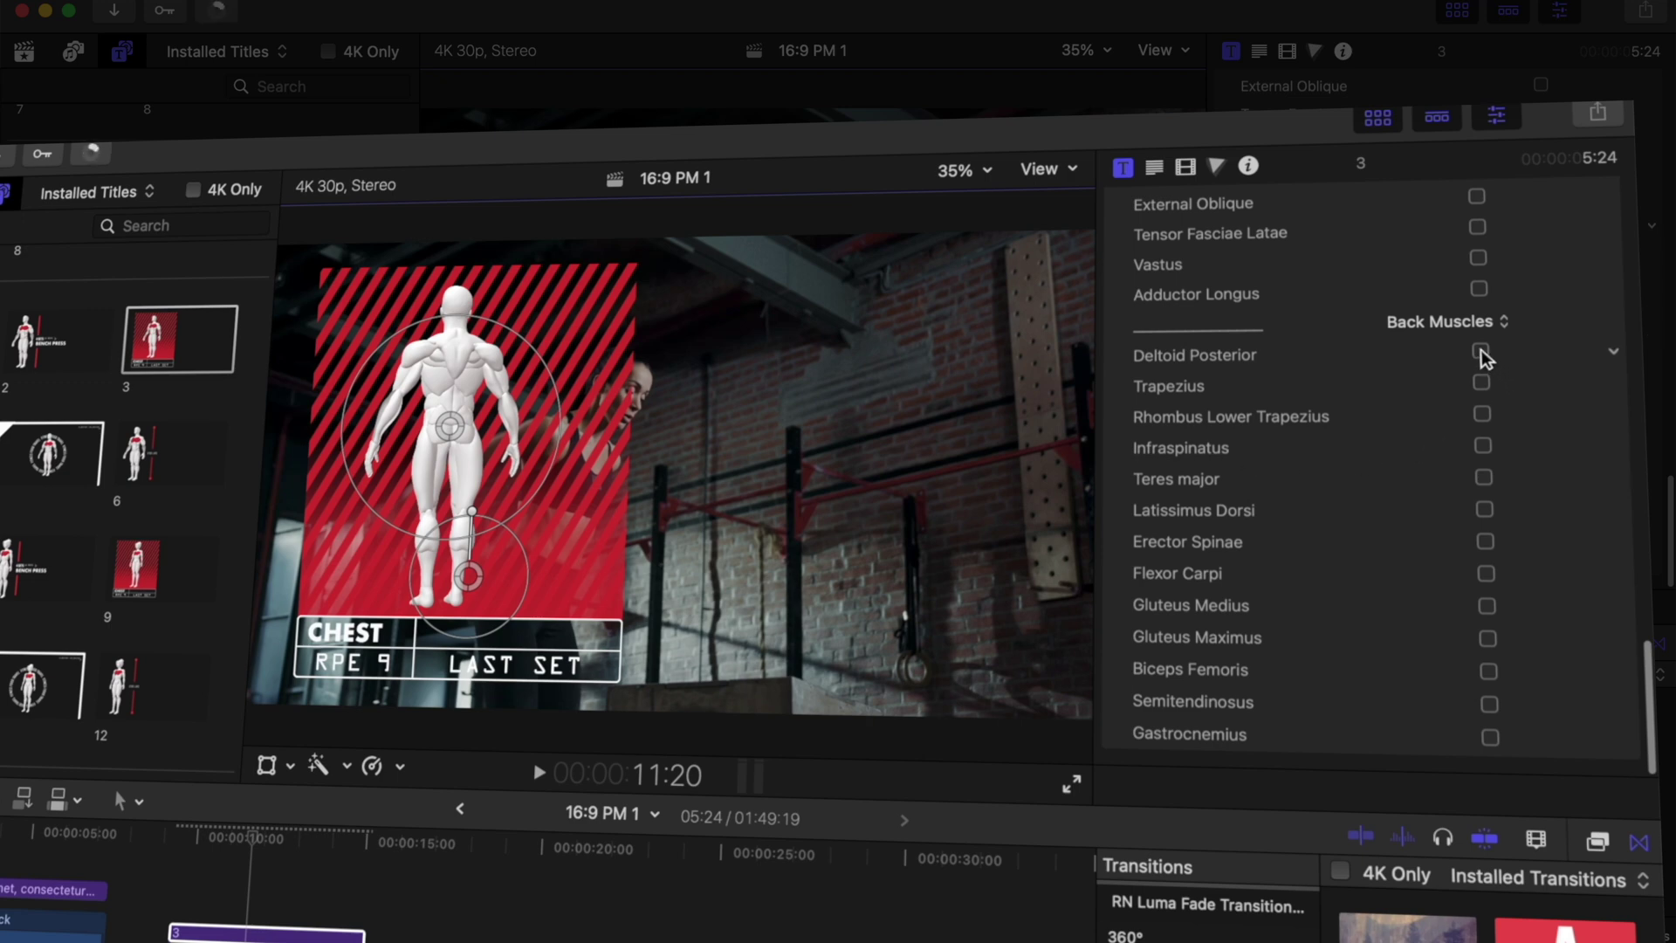
{"action": "left_click", "coordinate": [1479, 384]}
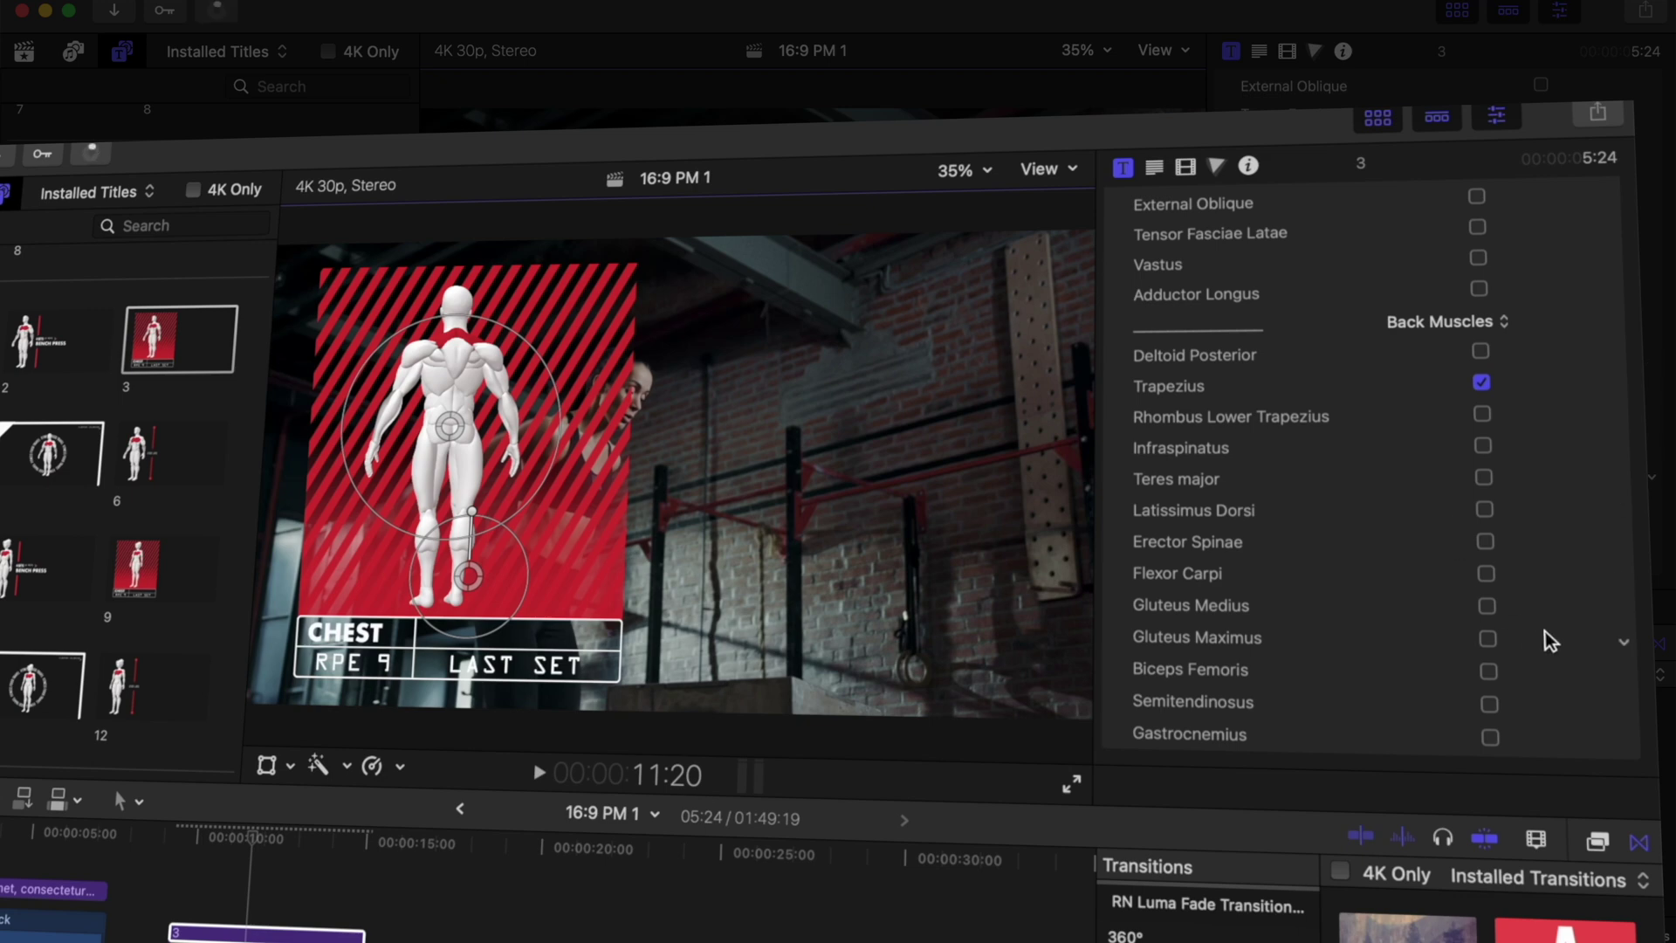
{"action": "left_click", "coordinate": [1488, 607]}
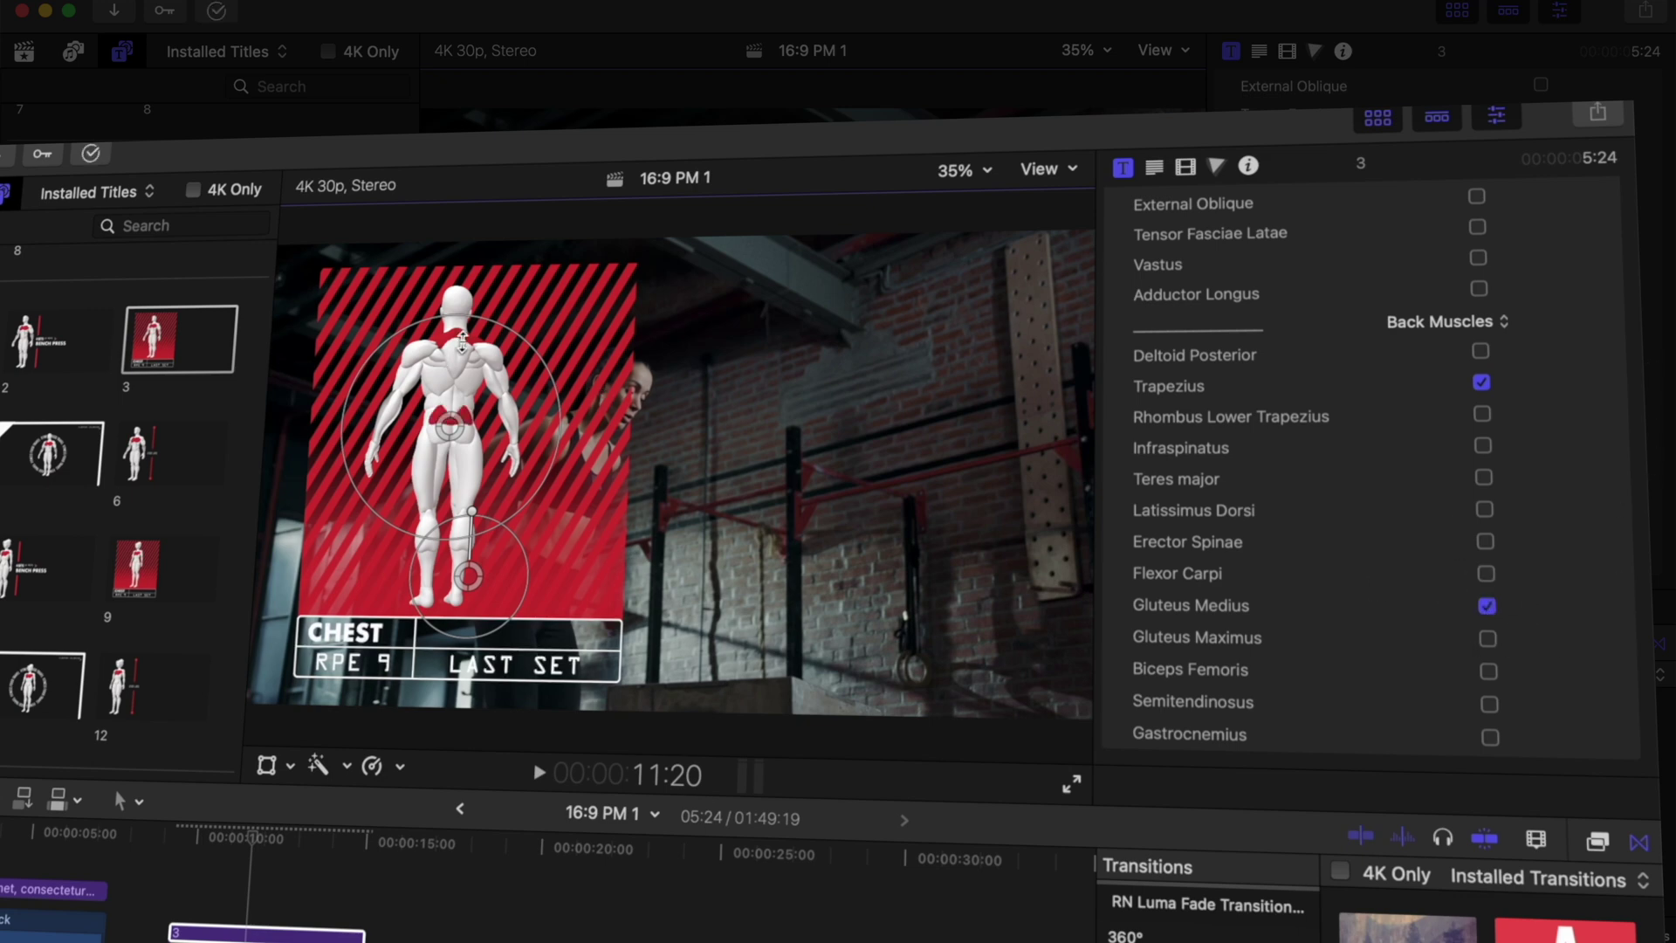
{"action": "left_click", "coordinate": [1488, 607]}
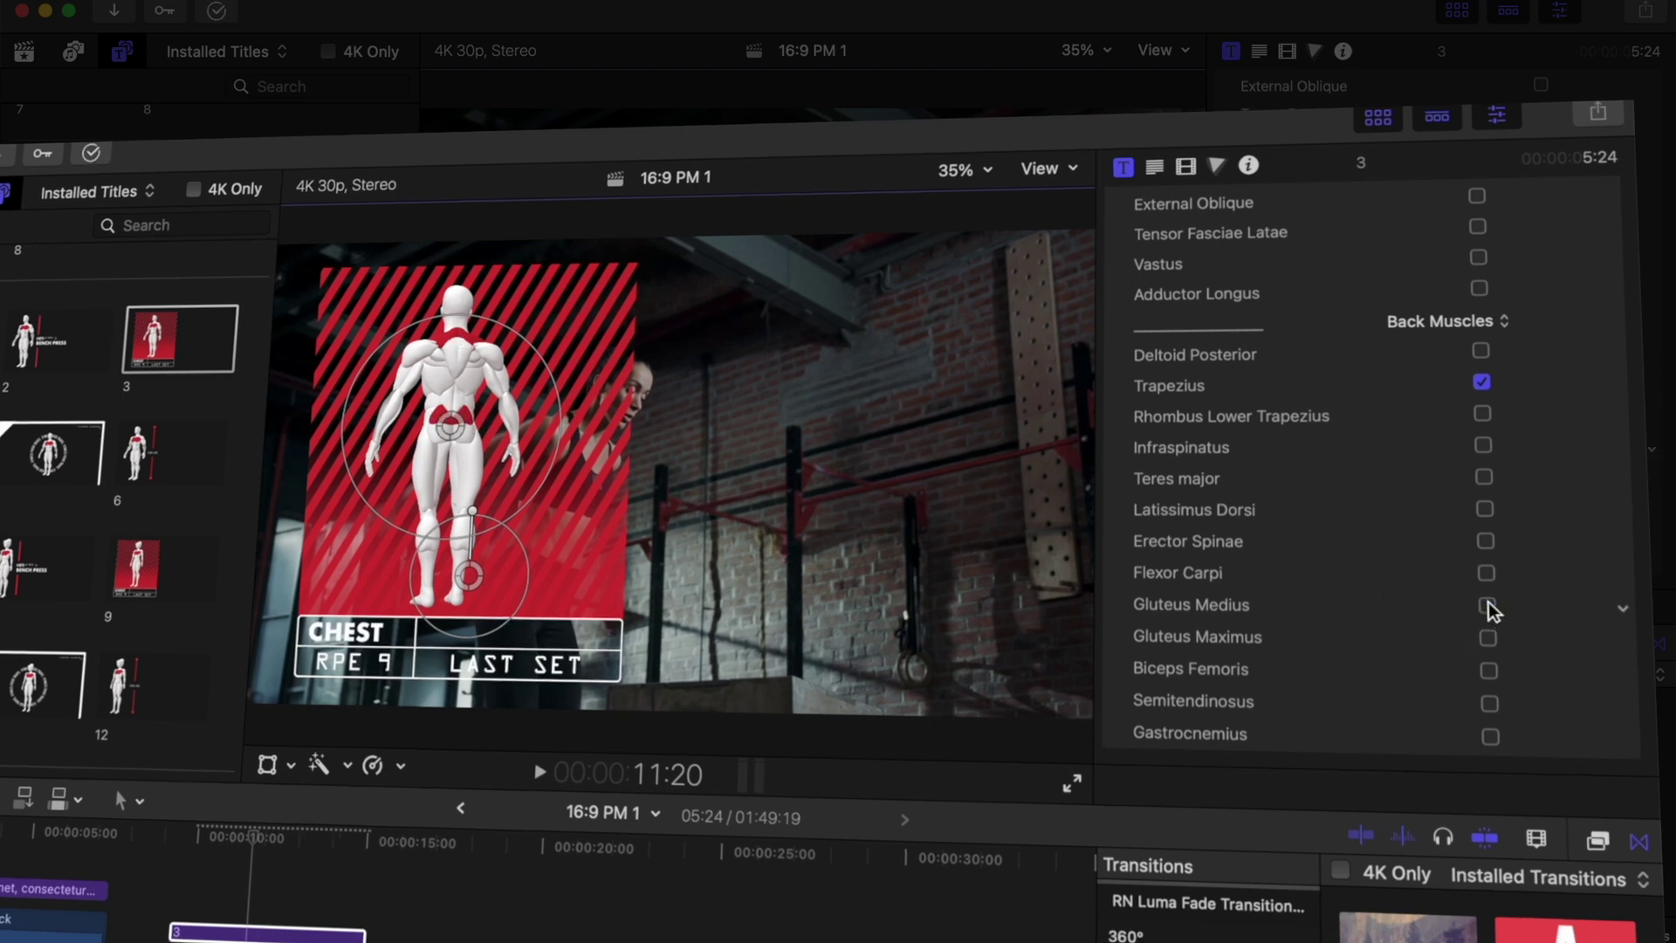
{"action": "left_click", "coordinate": [1482, 382]}
- Place Graphics title 12, the female body with a vertical weight bar, above pexels-ron-lach-7674511 after title 3
{"action": "scroll", "coordinate": [1392, 332], "scroll_direction": "up", "scroll_amount": 2}
{"action": "scroll", "coordinate": [1396, 307], "scroll_direction": "up", "scroll_amount": 2}
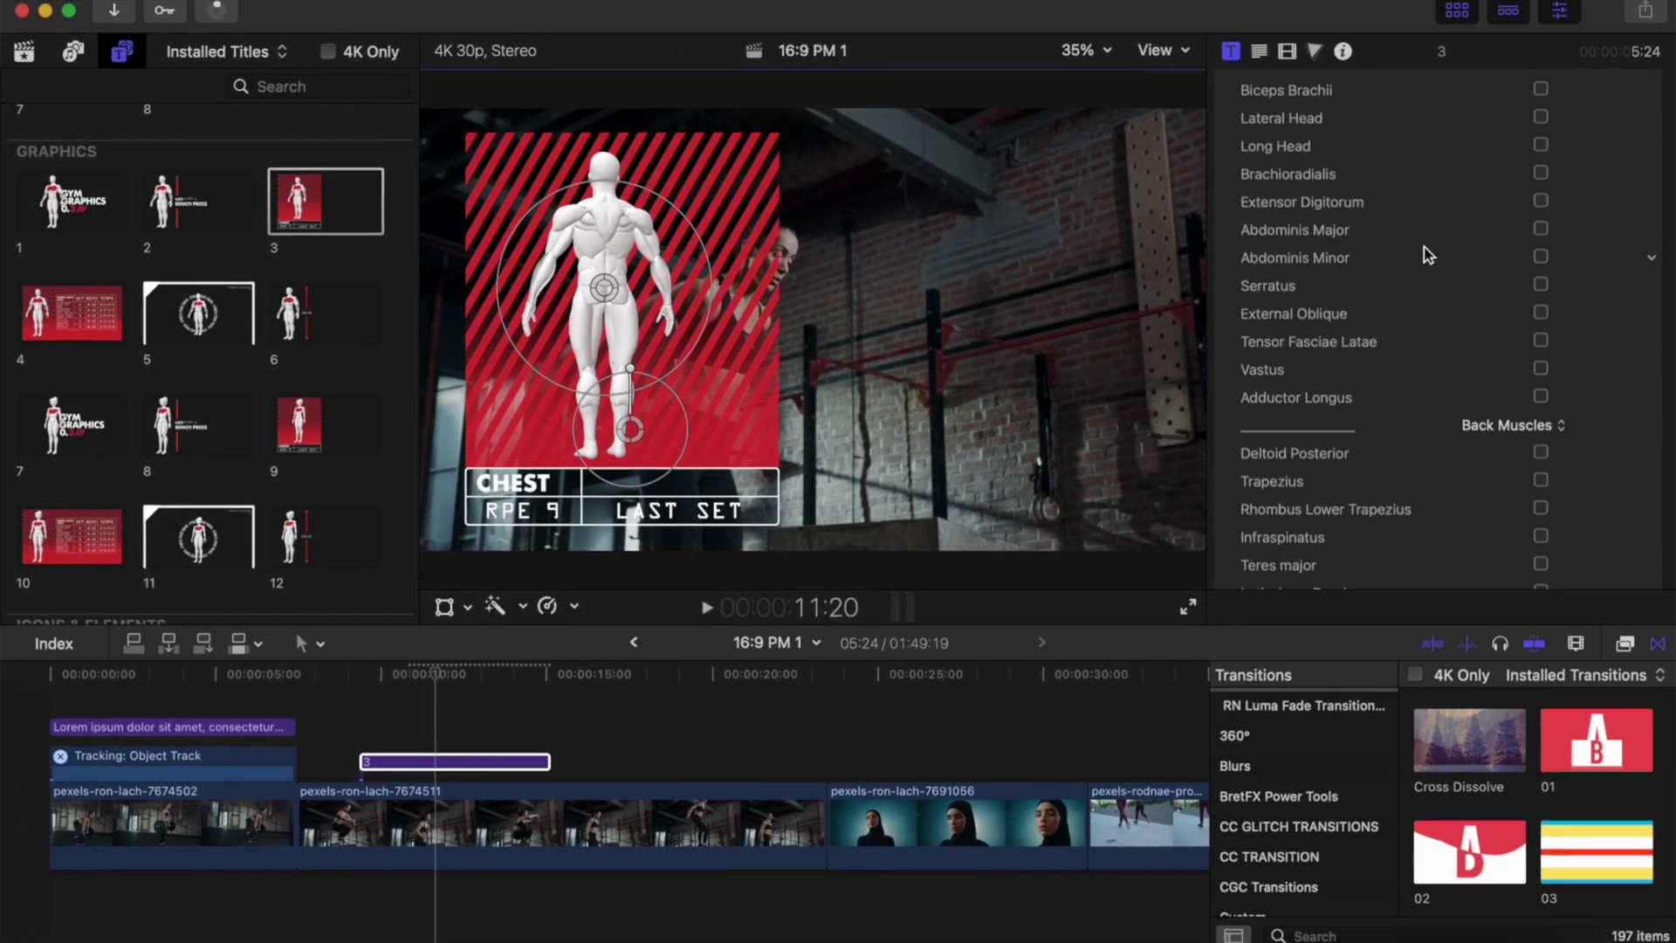
{"action": "scroll", "coordinate": [1427, 255], "scroll_direction": "up", "scroll_amount": 1}
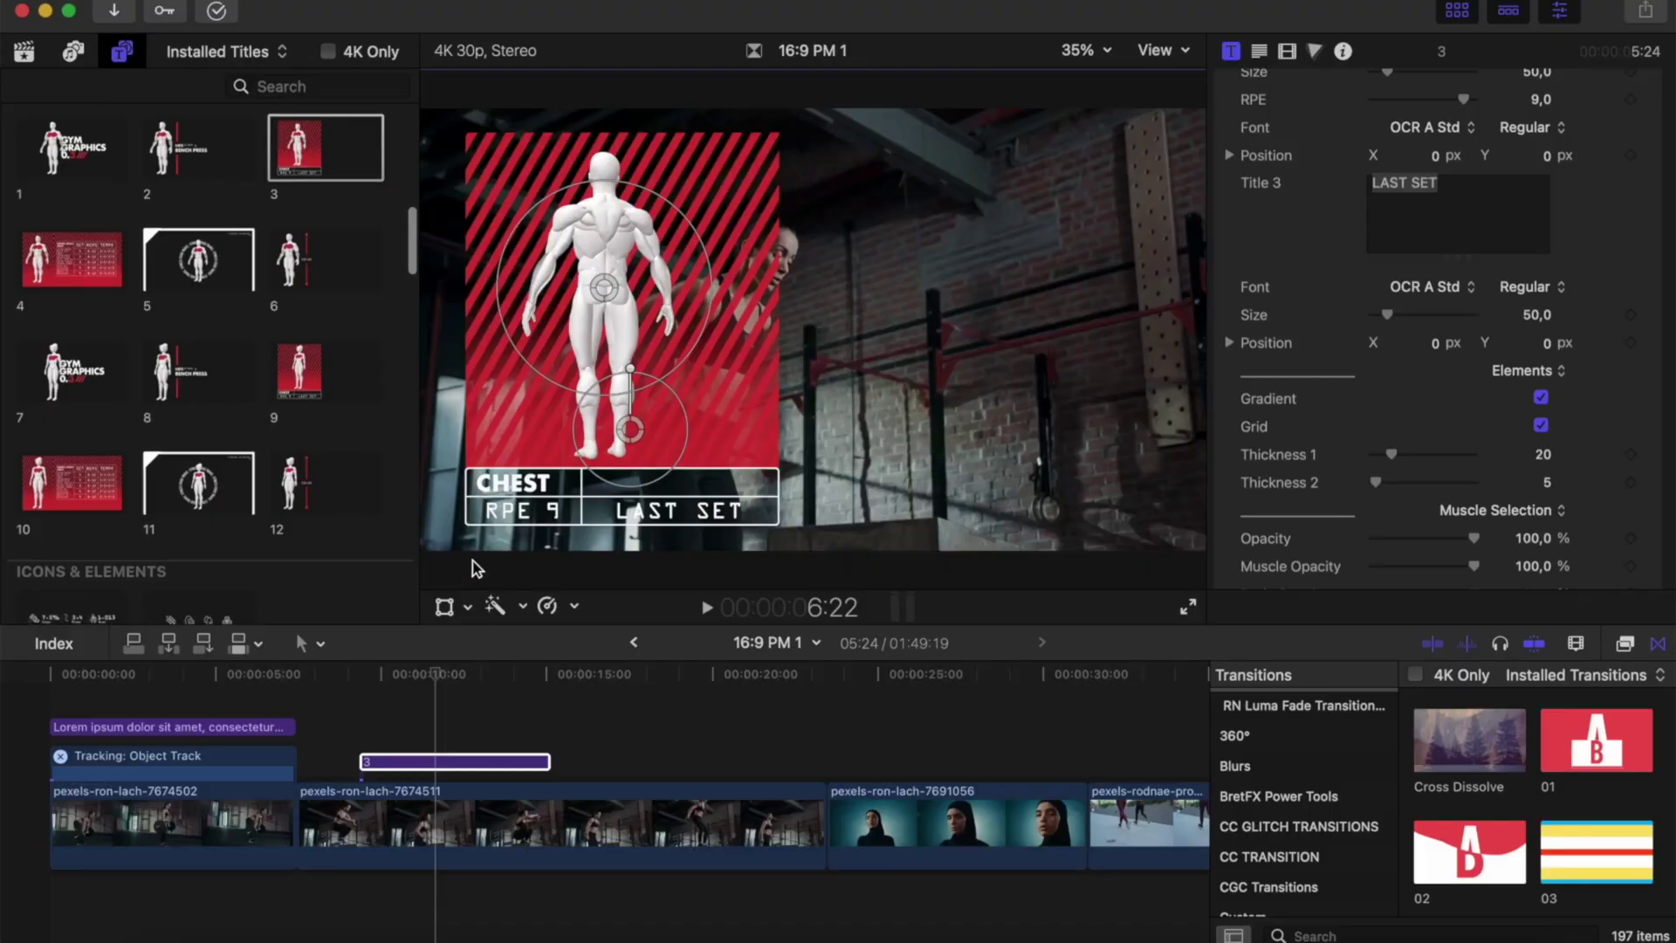
{"action": "scroll", "coordinate": [306, 458], "scroll_direction": "down", "scroll_amount": 1}
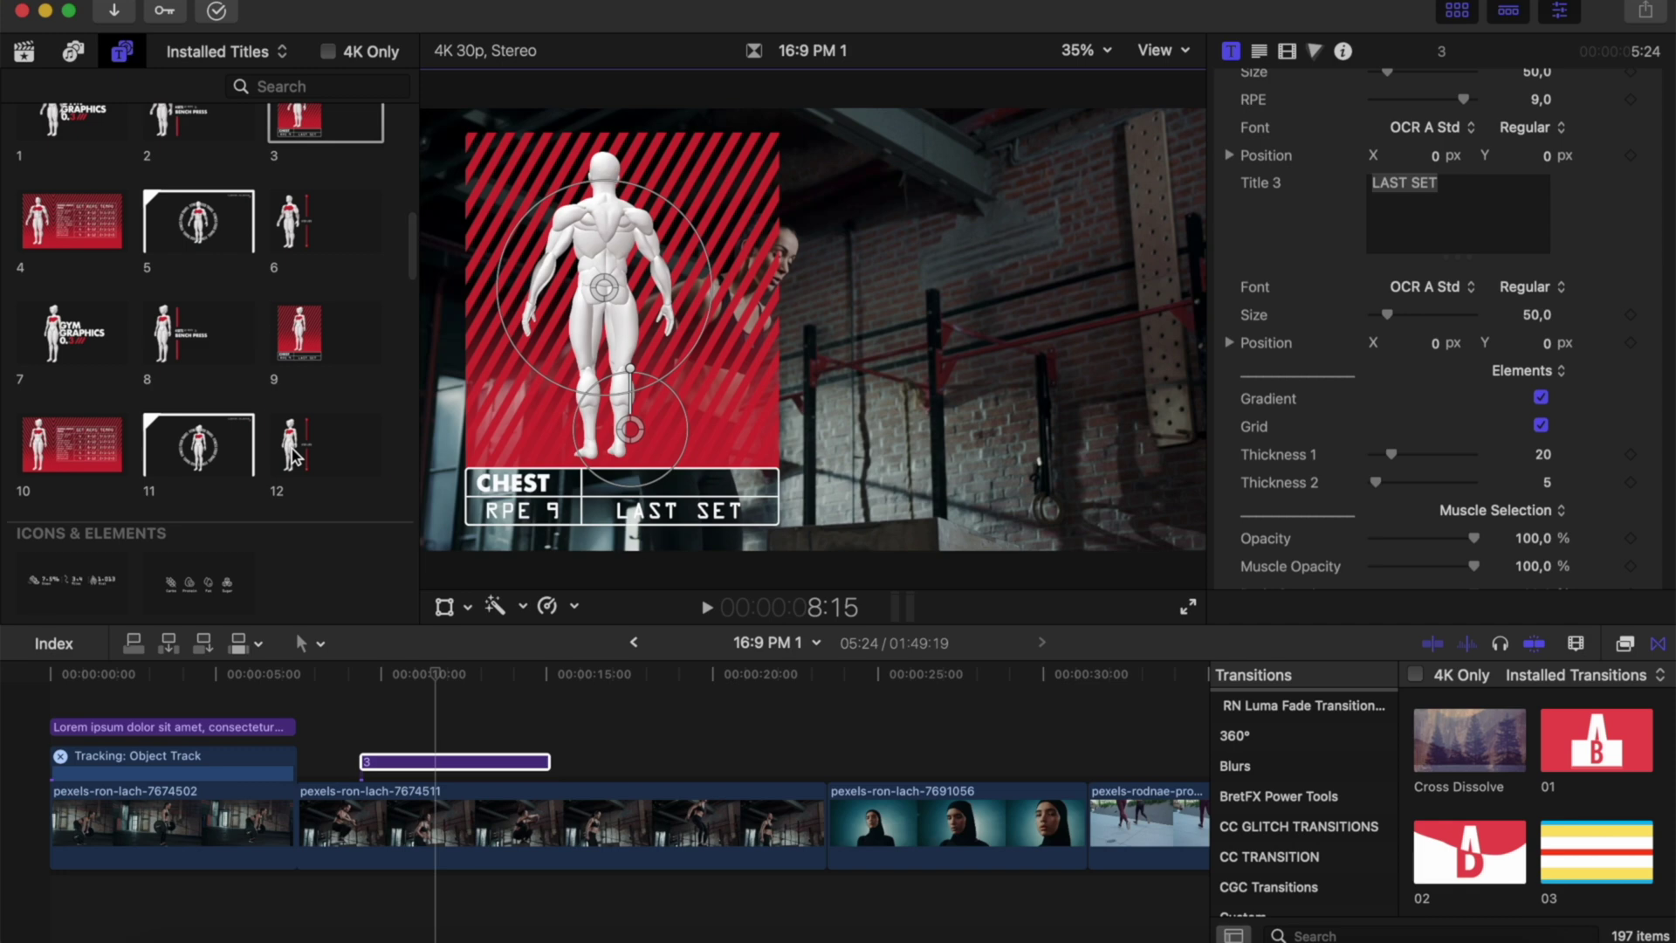
{"action": "left_click", "coordinate": [297, 456]}
{"action": "left_click_drag", "start_coordinate": [323, 450], "coordinate": [637, 768]}
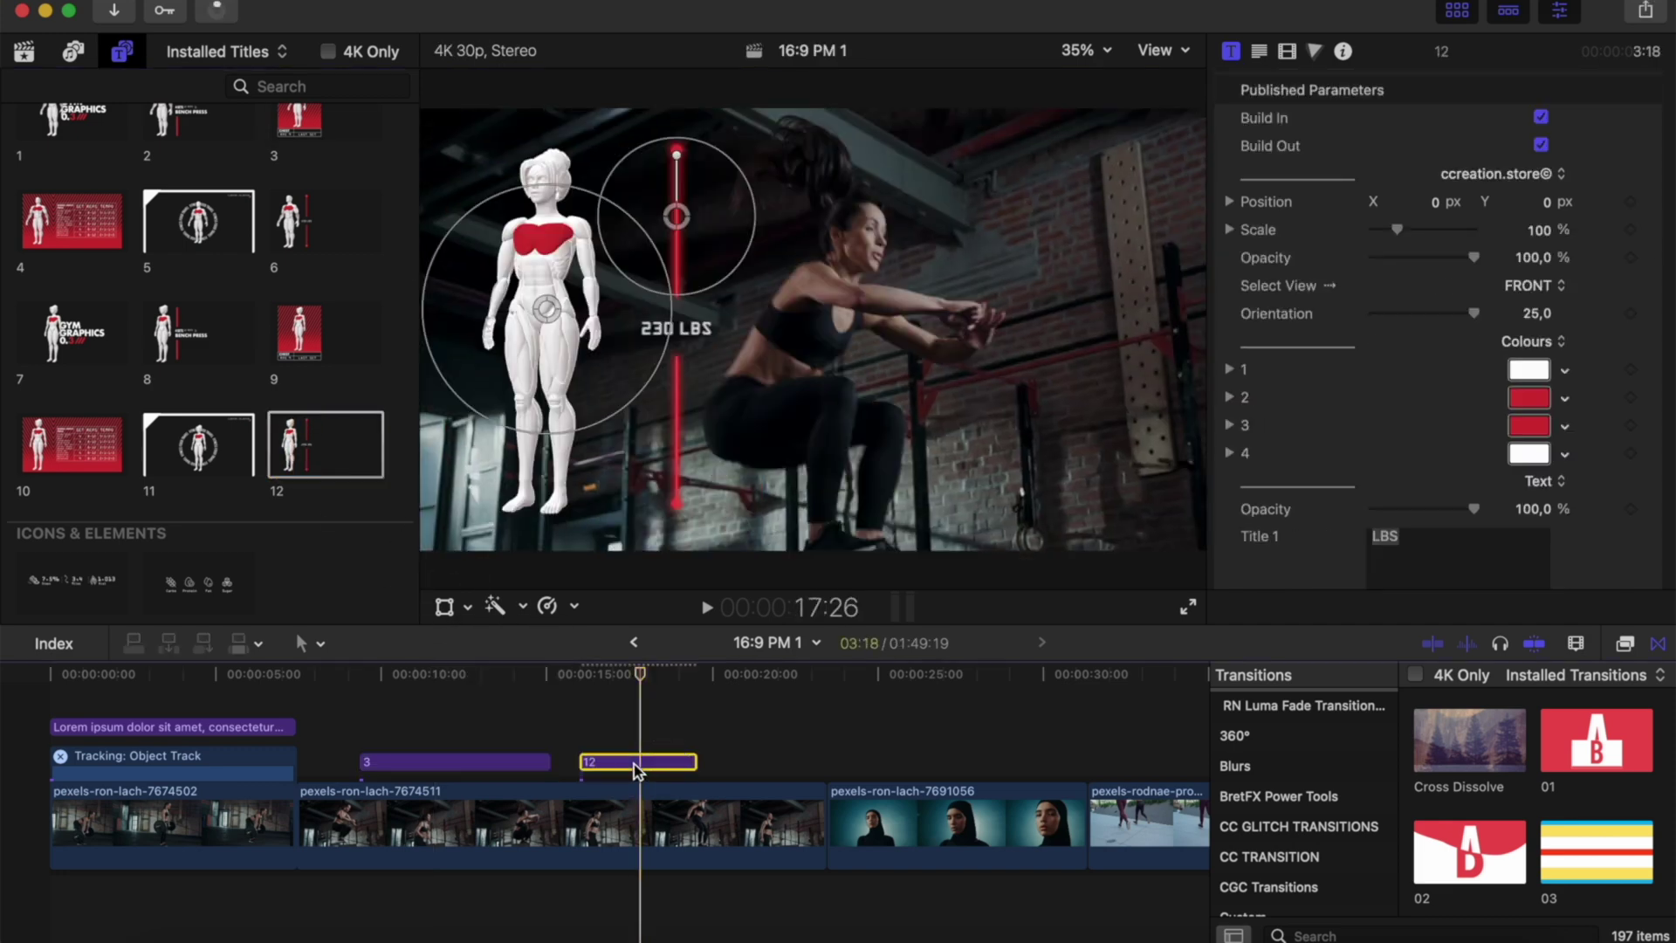
- Change colours 3 and 2 of title 12 to Spindrift green and close the colour picker
{"action": "scroll", "coordinate": [1316, 402], "scroll_direction": "down", "scroll_amount": 2}
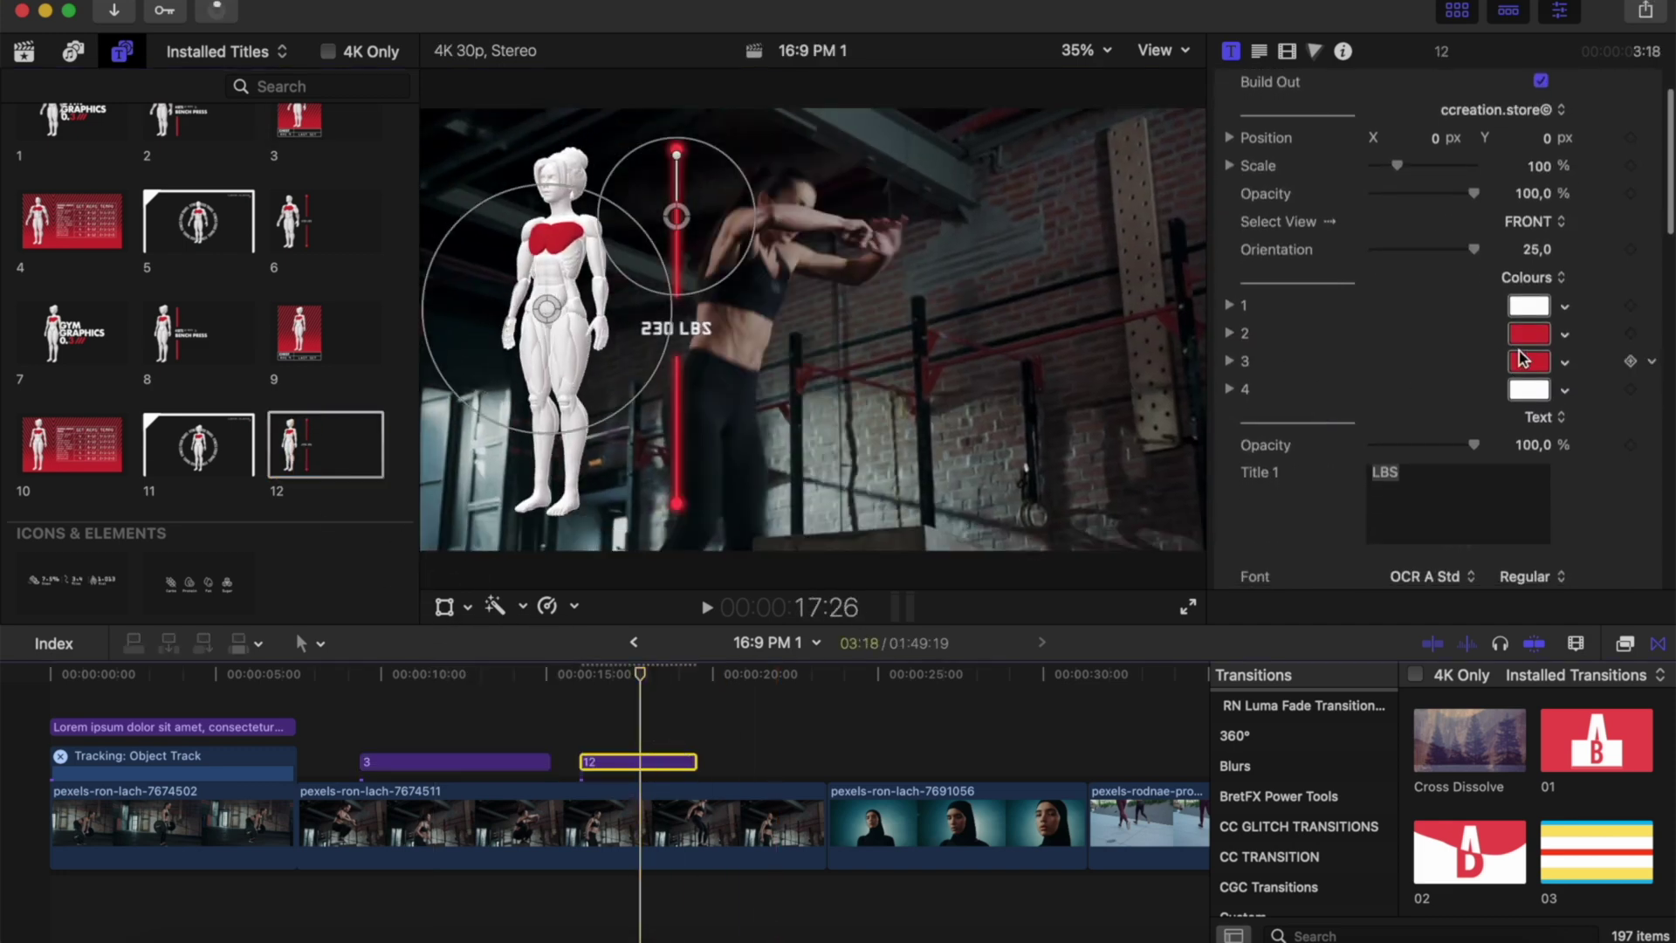
{"action": "left_click", "coordinate": [1532, 362]}
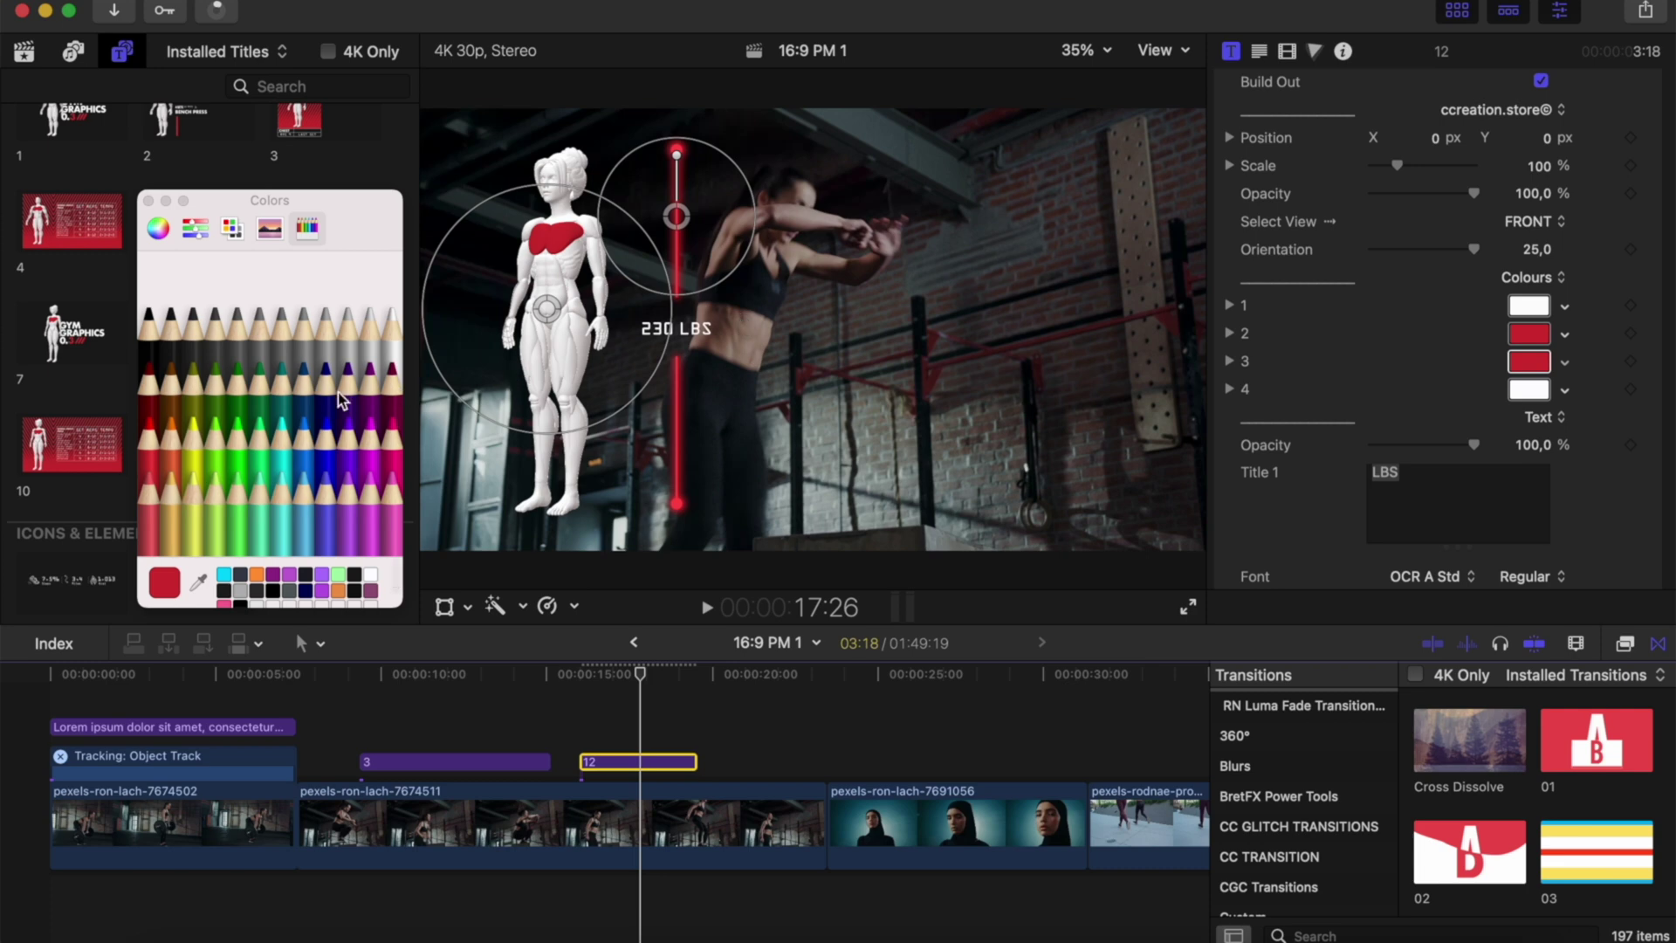
{"action": "left_click", "coordinate": [260, 501]}
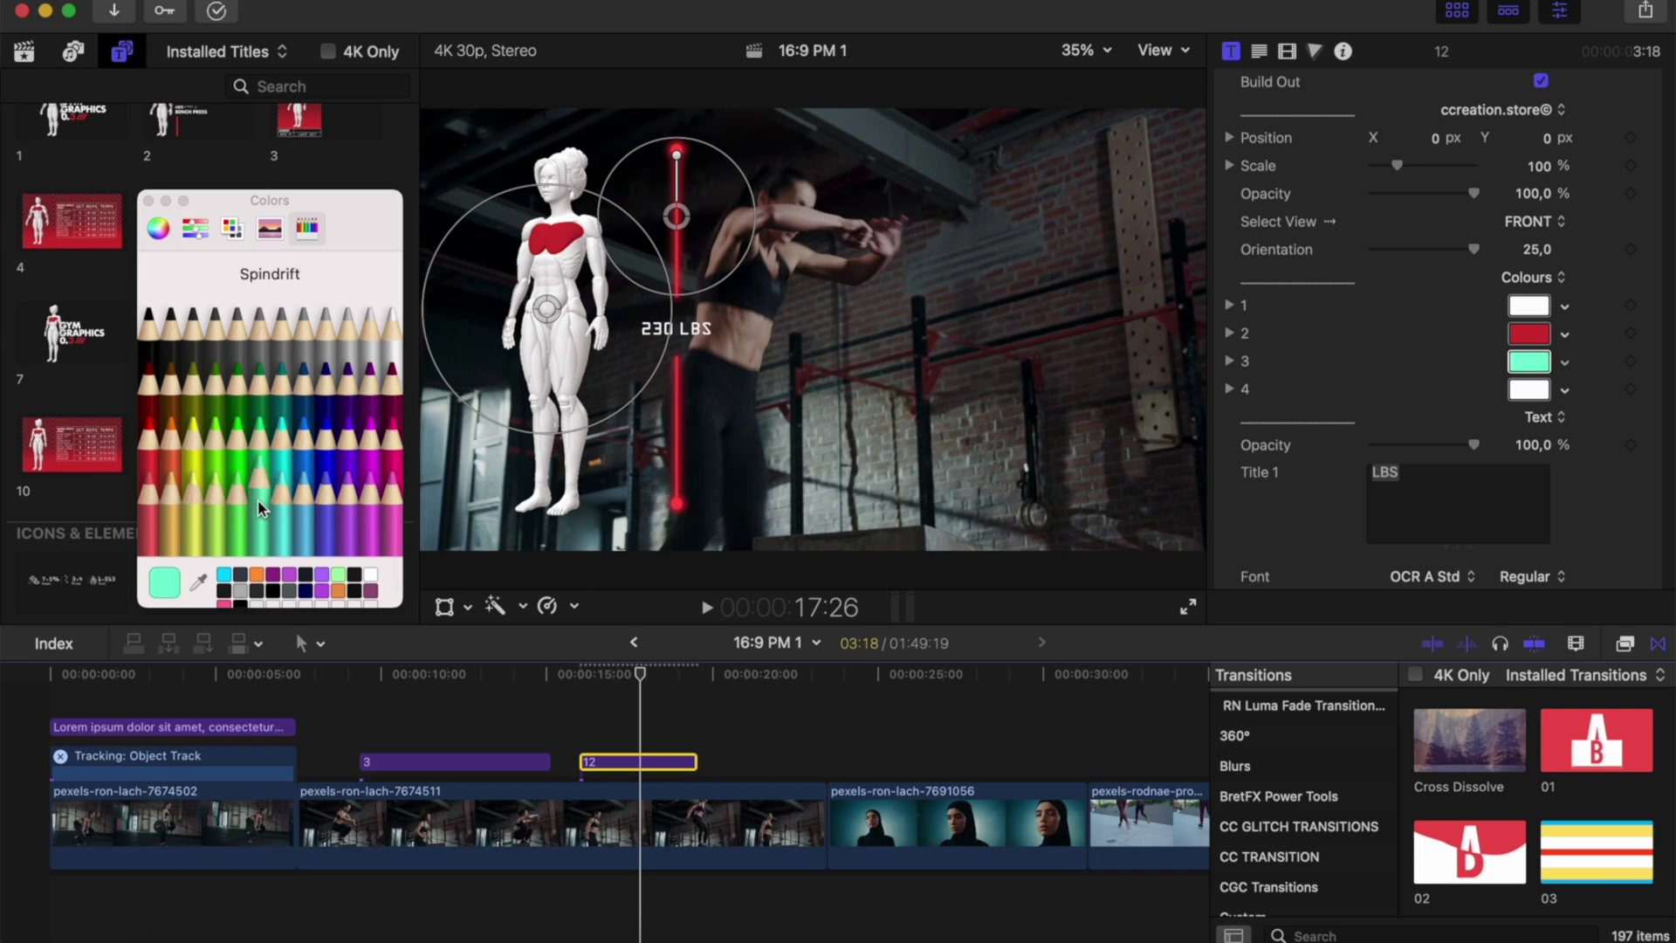
{"action": "left_click", "coordinate": [259, 508]}
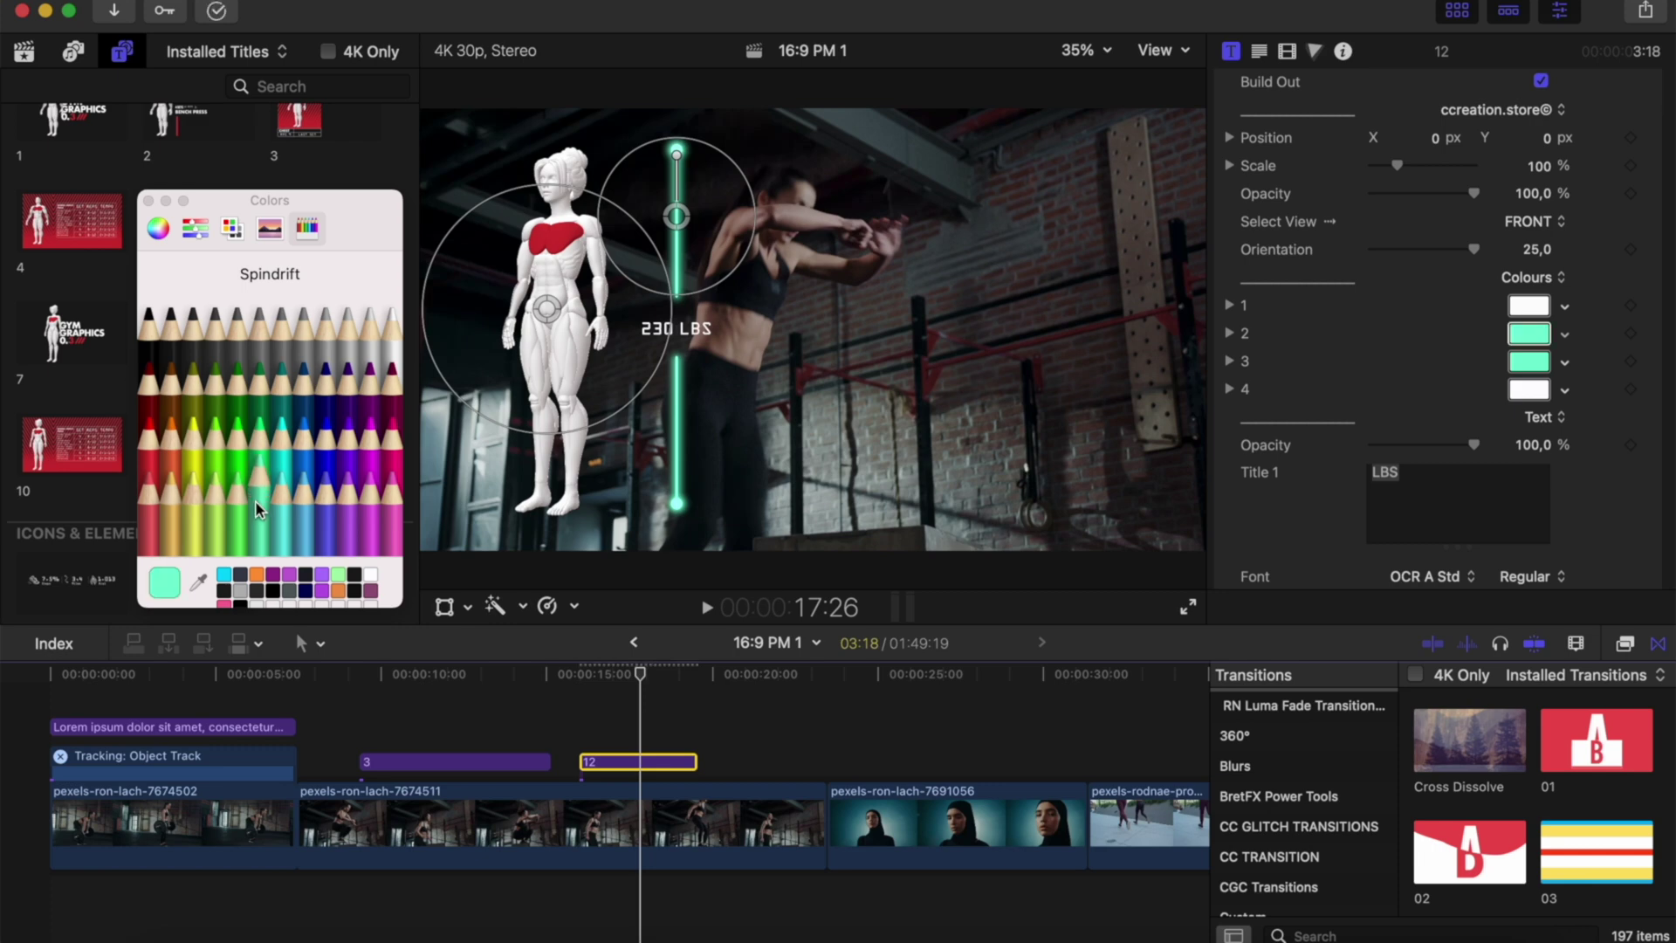
{"action": "left_click", "coordinate": [203, 208]}
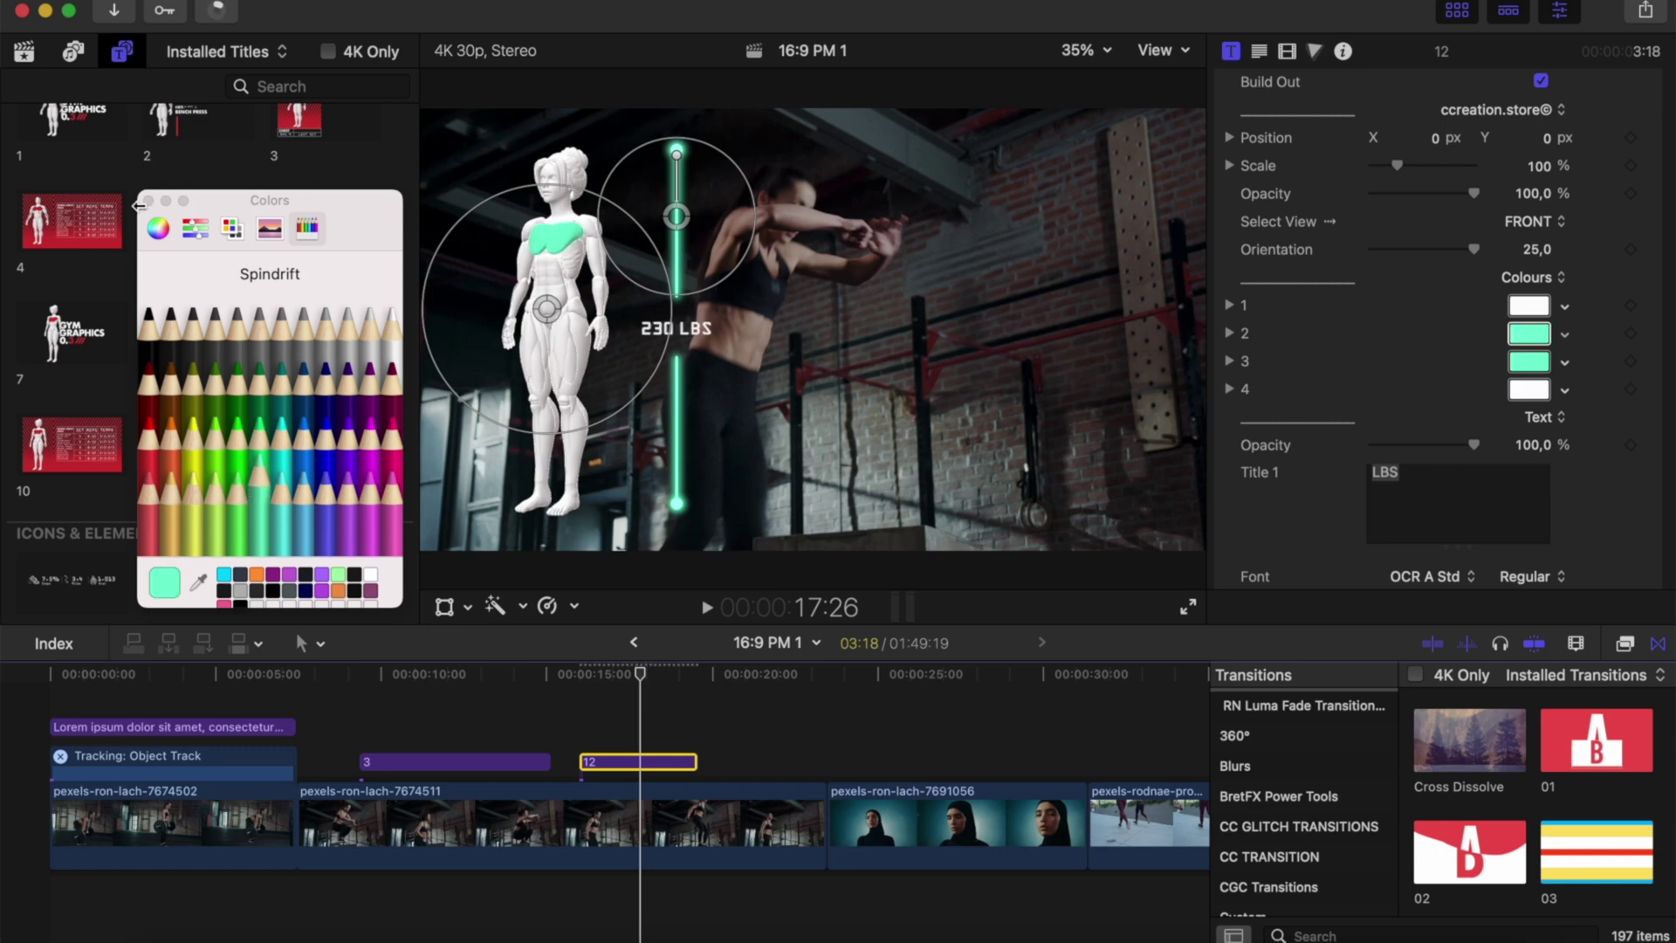
{"action": "key", "text": "super+w"}
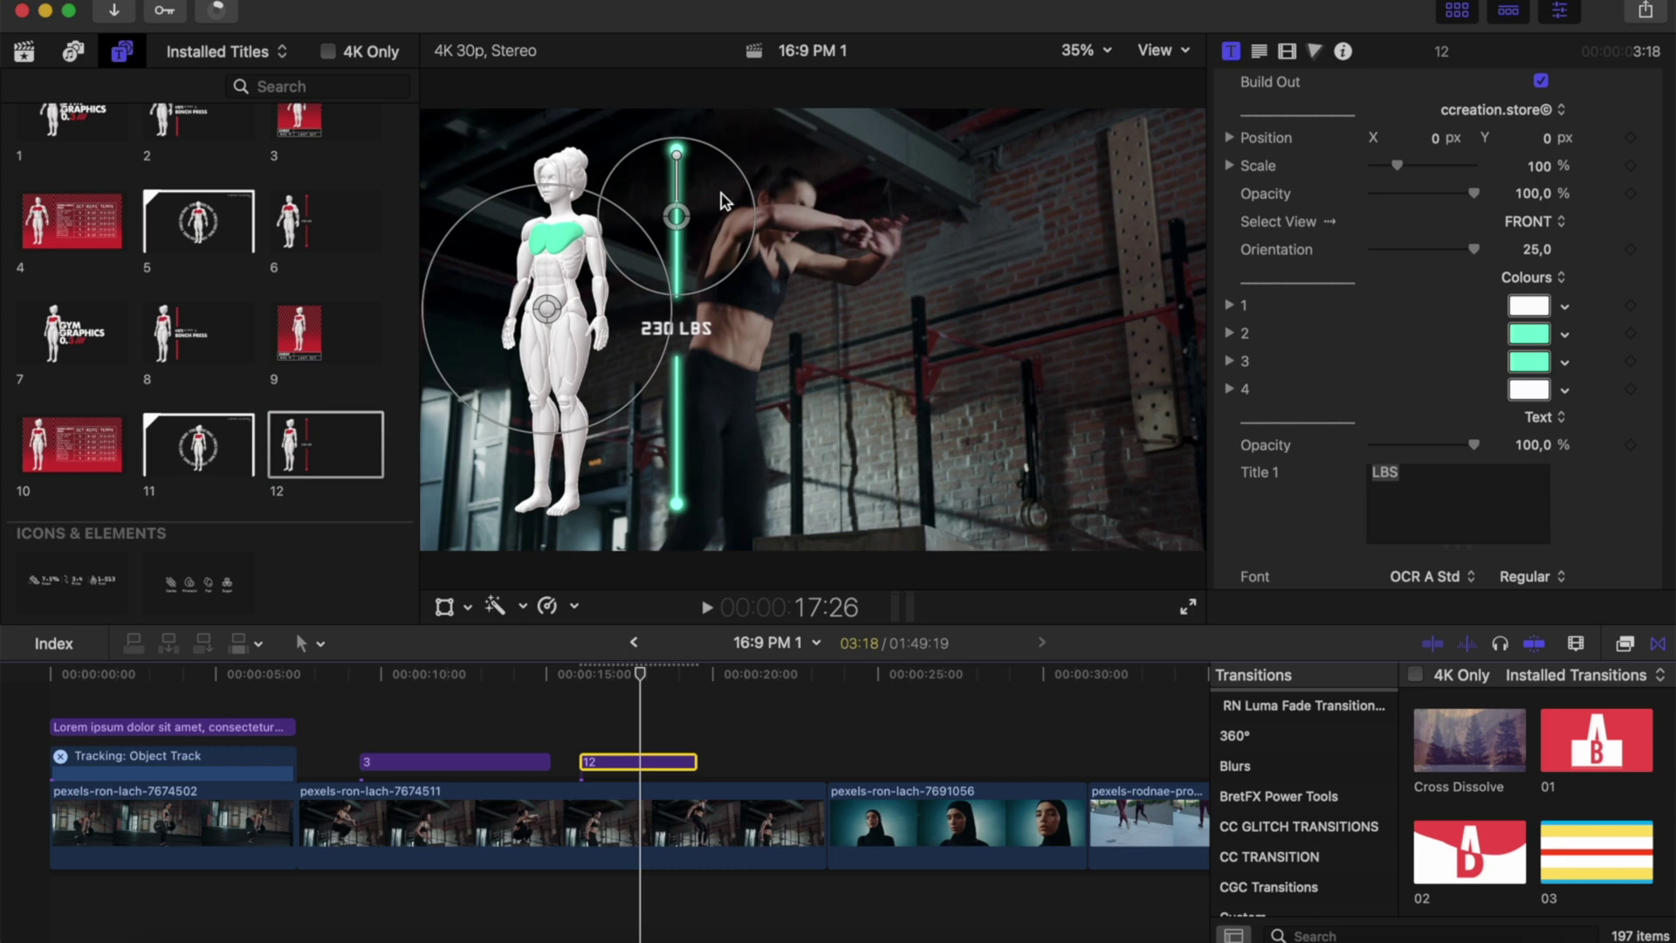
- Move title 12's 230 LBS weight bar to the far side of the athlete, near the frame's right edge
{"action": "left_click", "coordinate": [878, 234]}
{"action": "left_click_drag", "start_coordinate": [878, 234], "coordinate": [1111, 223]}
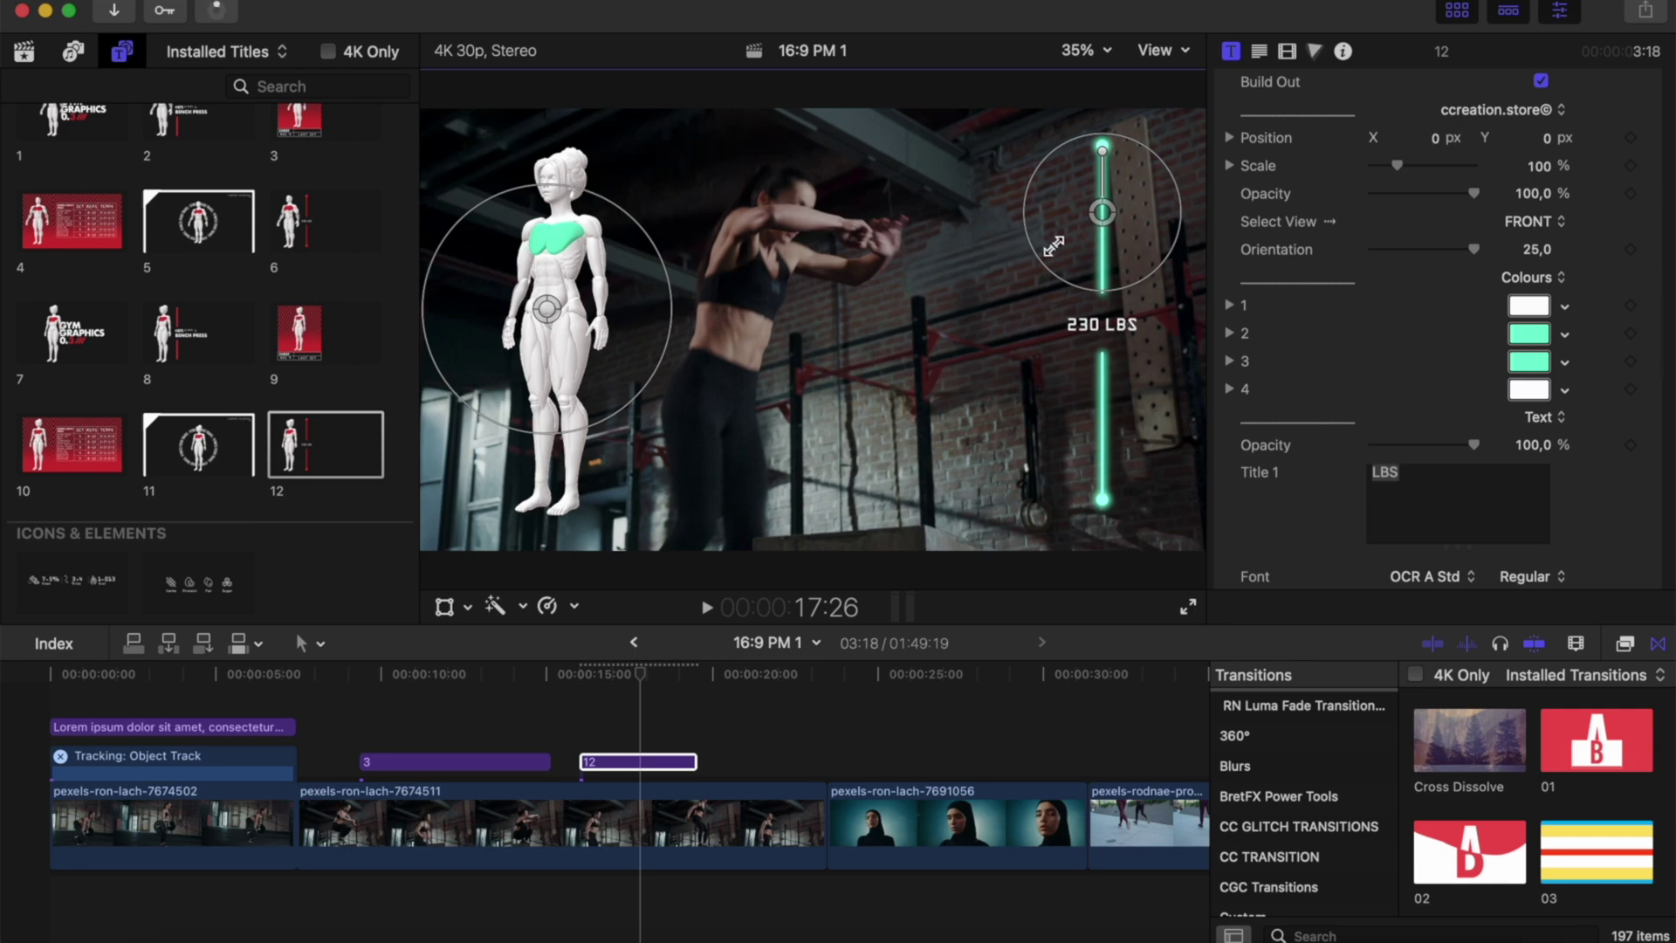
- Review title 12's text, element, glow and muscle selection parameters
{"action": "scroll", "coordinate": [1331, 340], "scroll_direction": "down", "scroll_amount": 15}
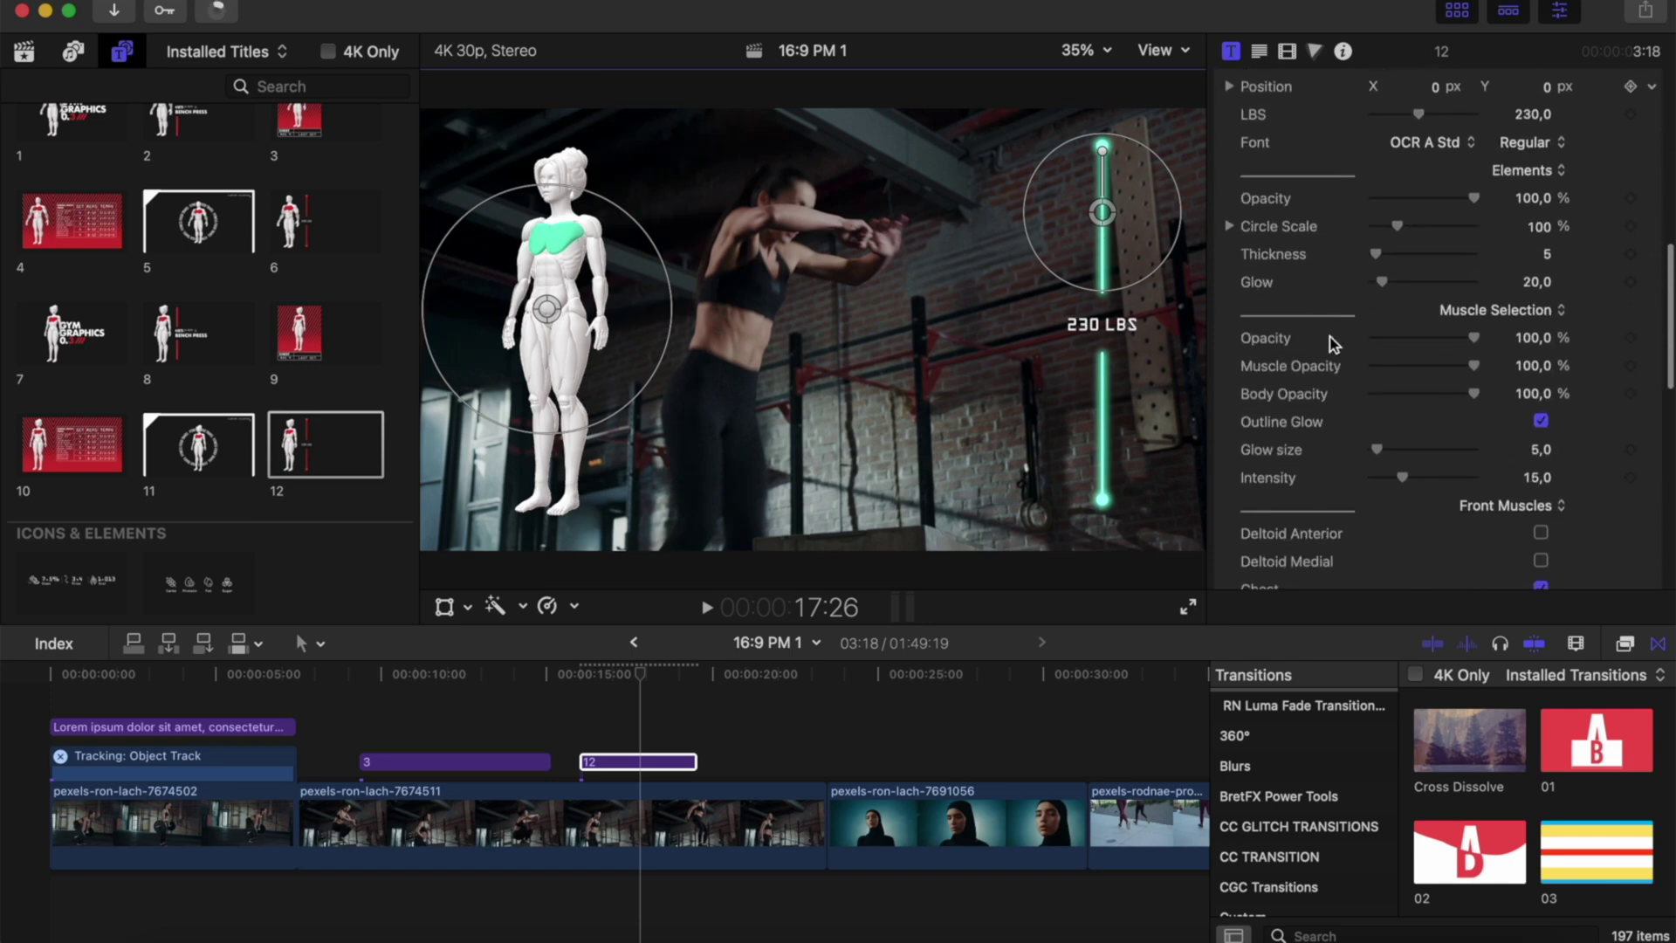
{"action": "scroll", "coordinate": [1333, 343], "scroll_direction": "down", "scroll_amount": 2}
{"action": "scroll", "coordinate": [1333, 343], "scroll_direction": "up", "scroll_amount": 8}
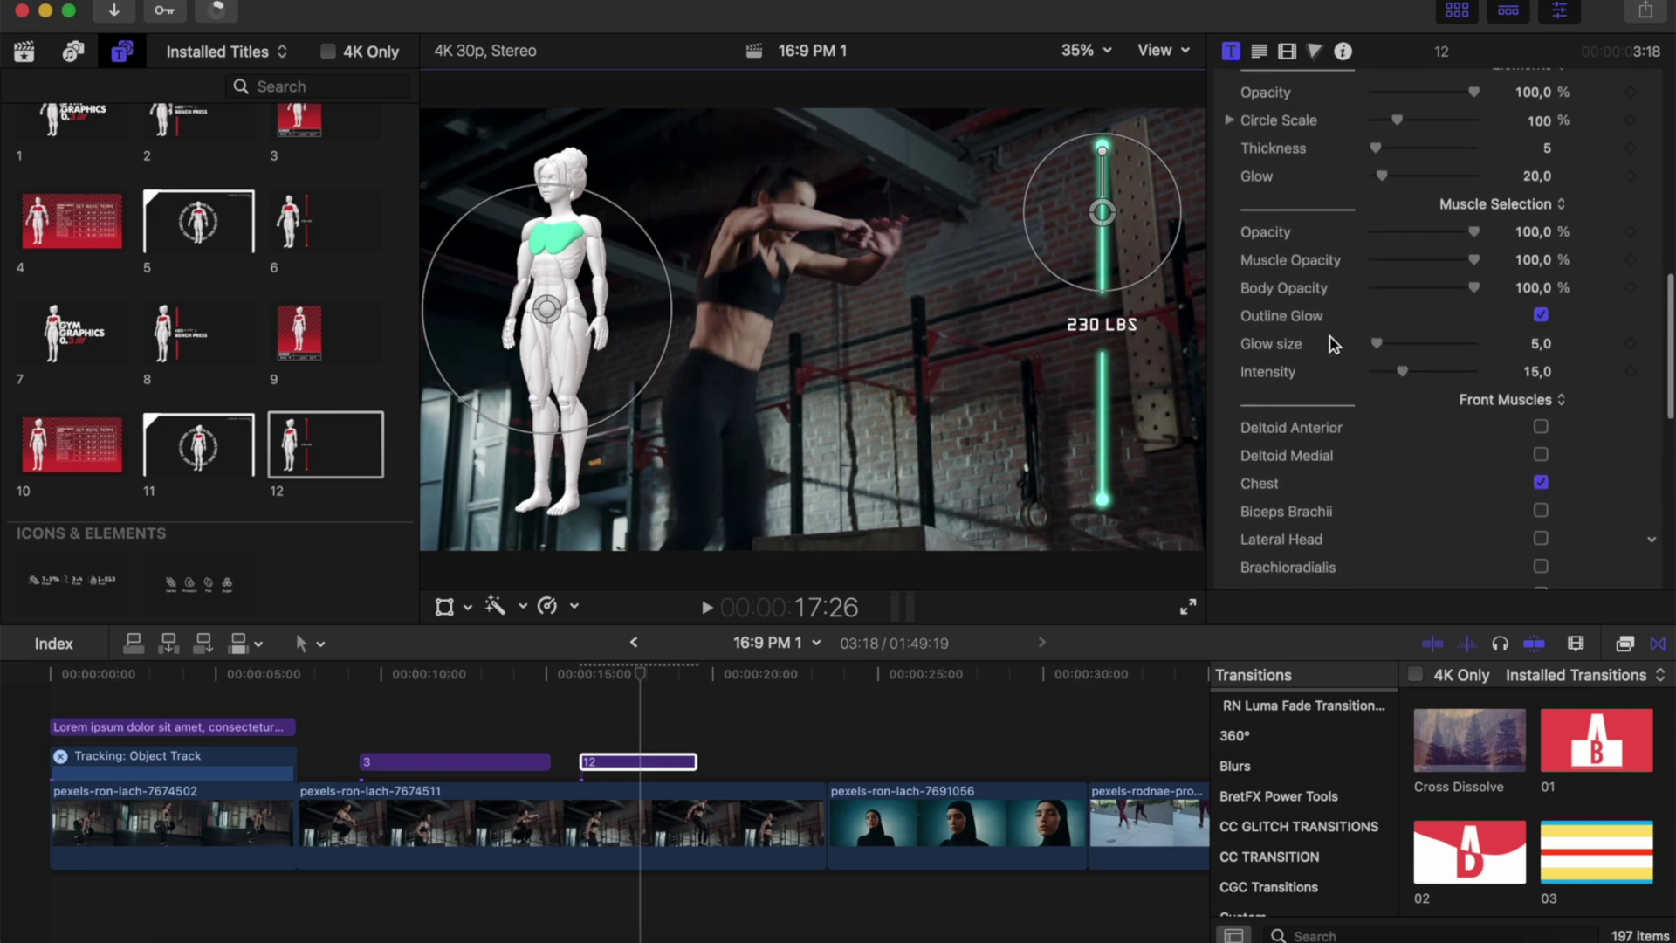
{"action": "scroll", "coordinate": [1333, 342], "scroll_direction": "up", "scroll_amount": 2}
{"action": "scroll", "coordinate": [1333, 342], "scroll_direction": "up", "scroll_amount": 2}
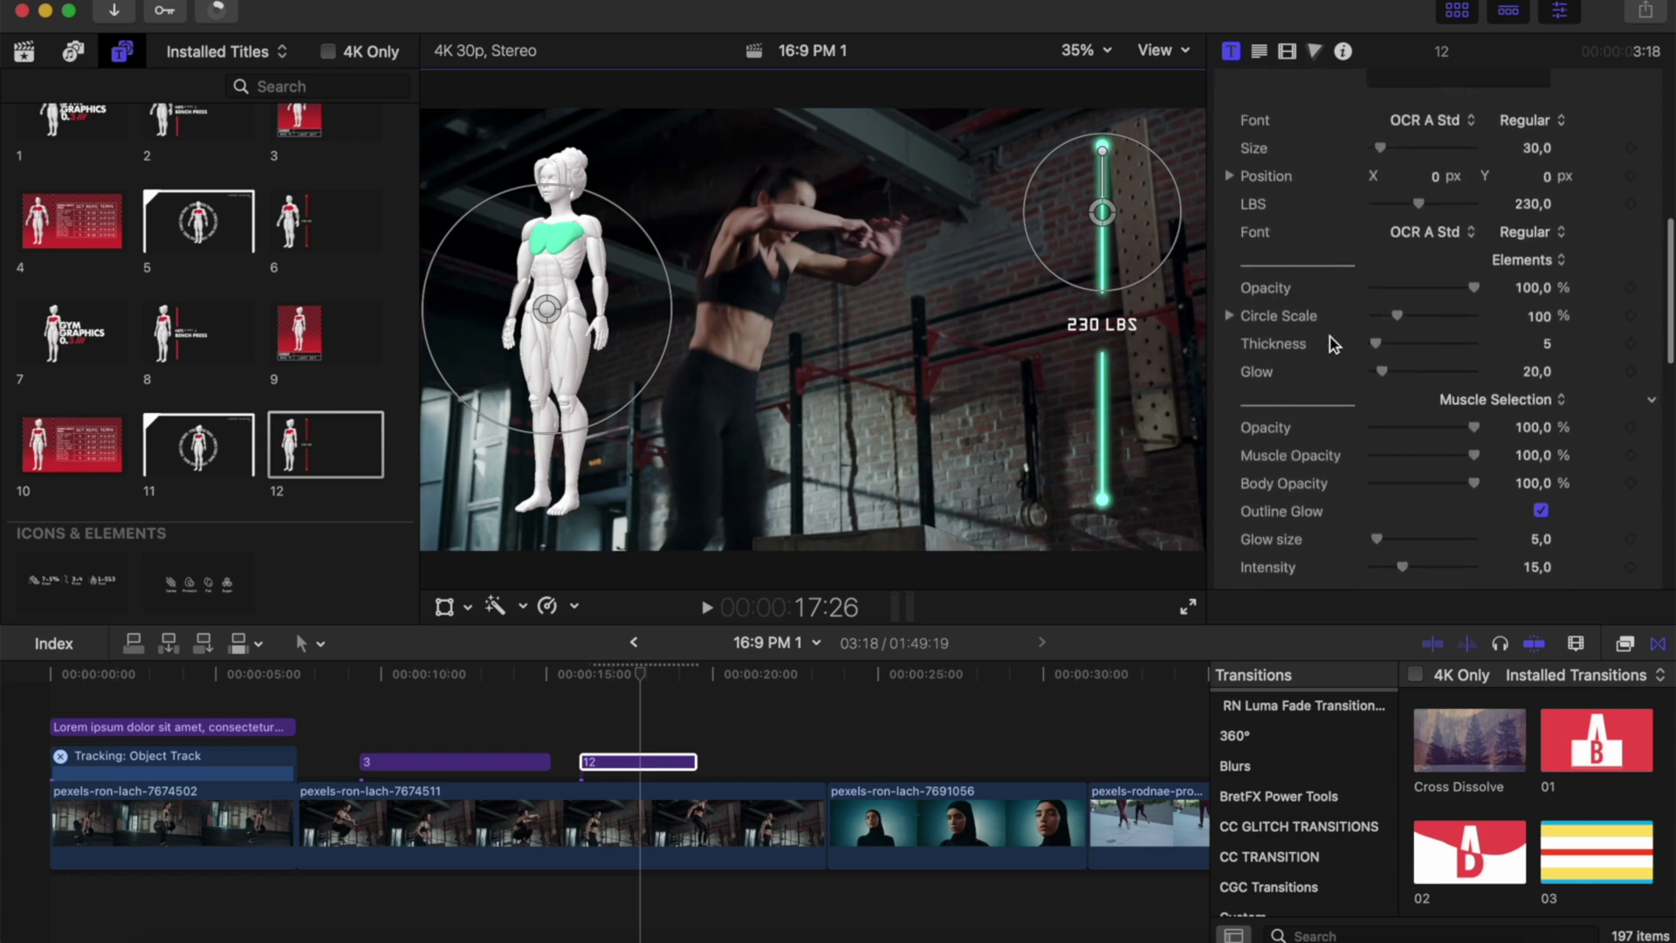
{"action": "scroll", "coordinate": [1333, 342], "scroll_direction": "down", "scroll_amount": 4}
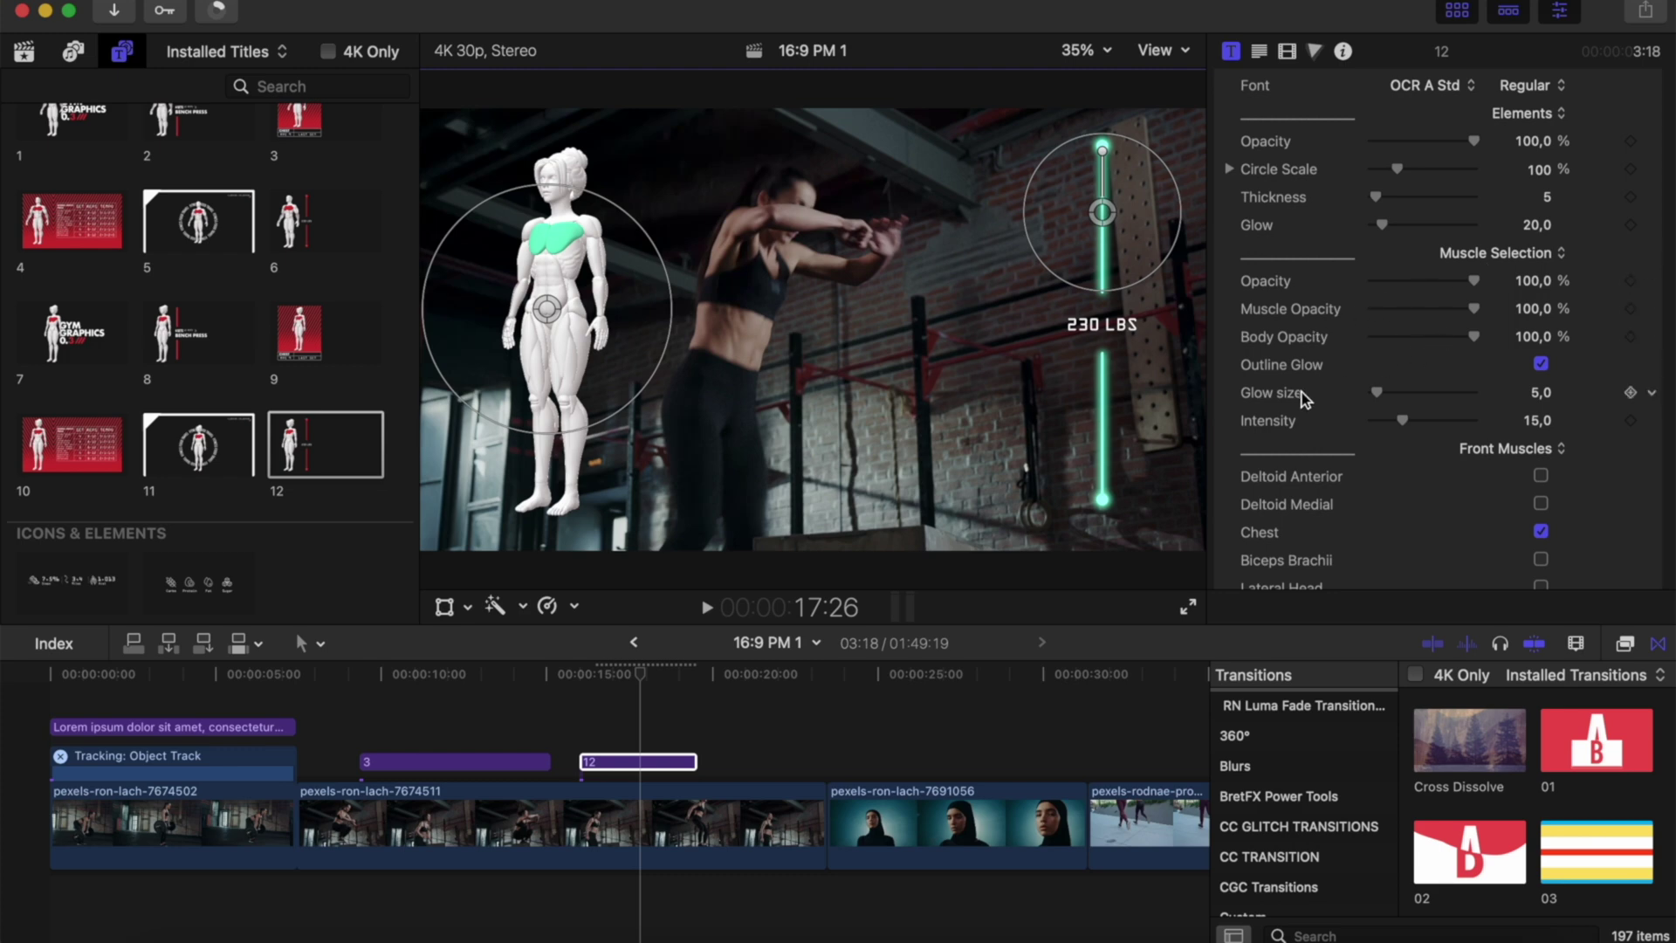
{"action": "scroll", "coordinate": [1341, 425], "scroll_direction": "down", "scroll_amount": 5}
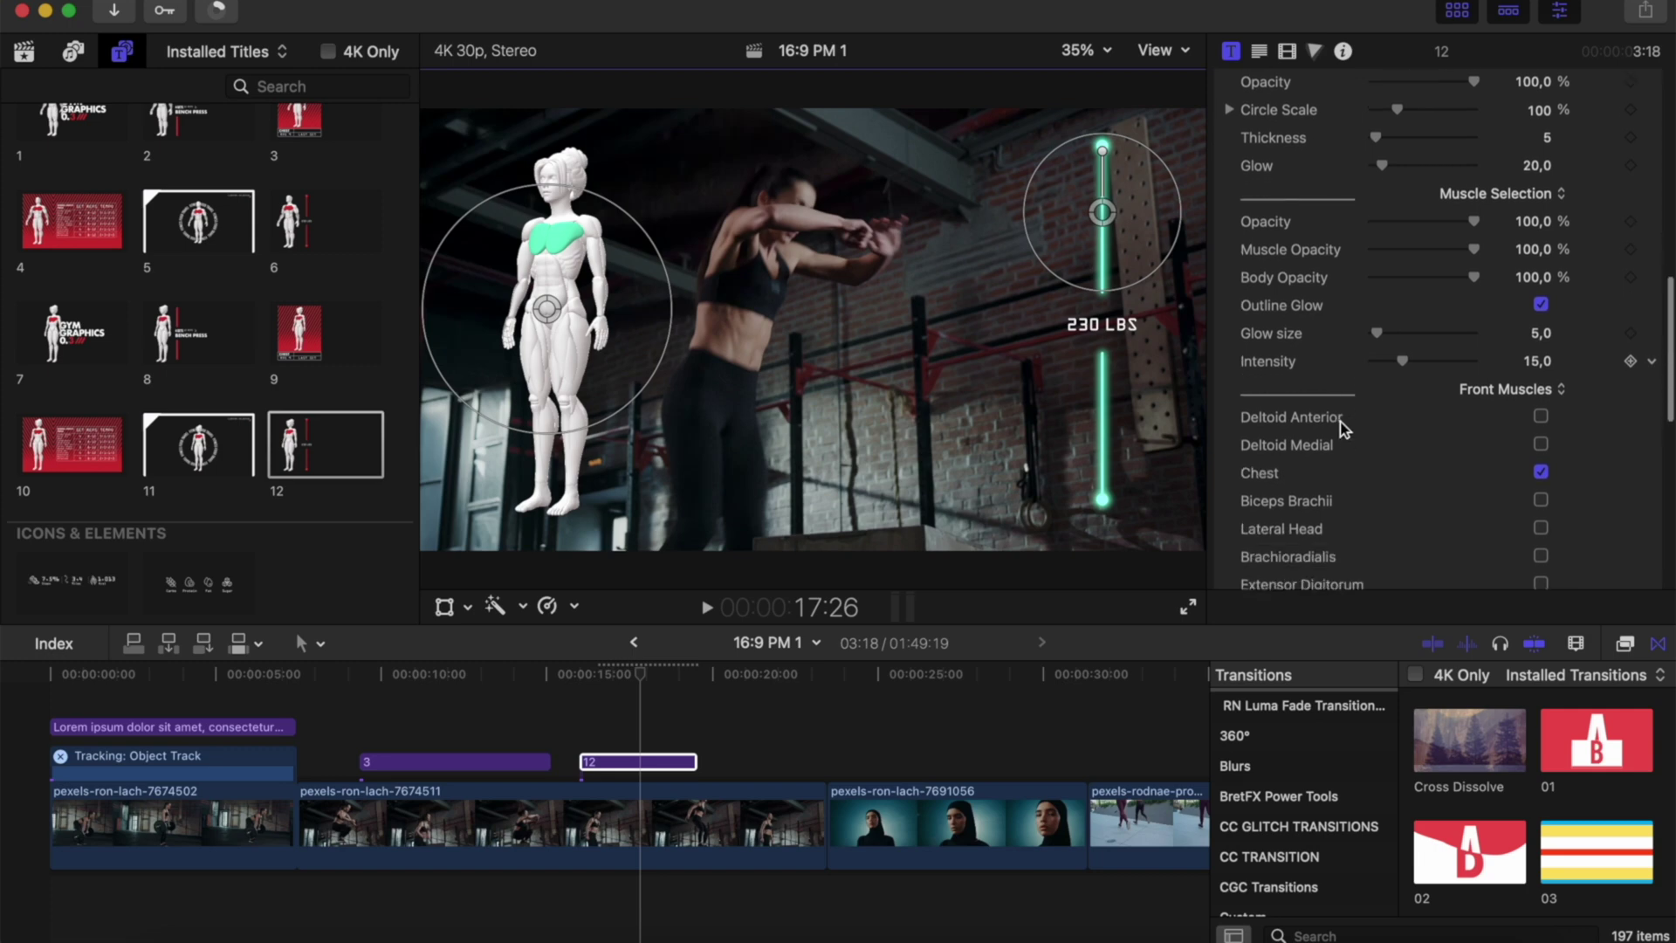
{"action": "scroll", "coordinate": [1341, 425], "scroll_direction": "down", "scroll_amount": 15}
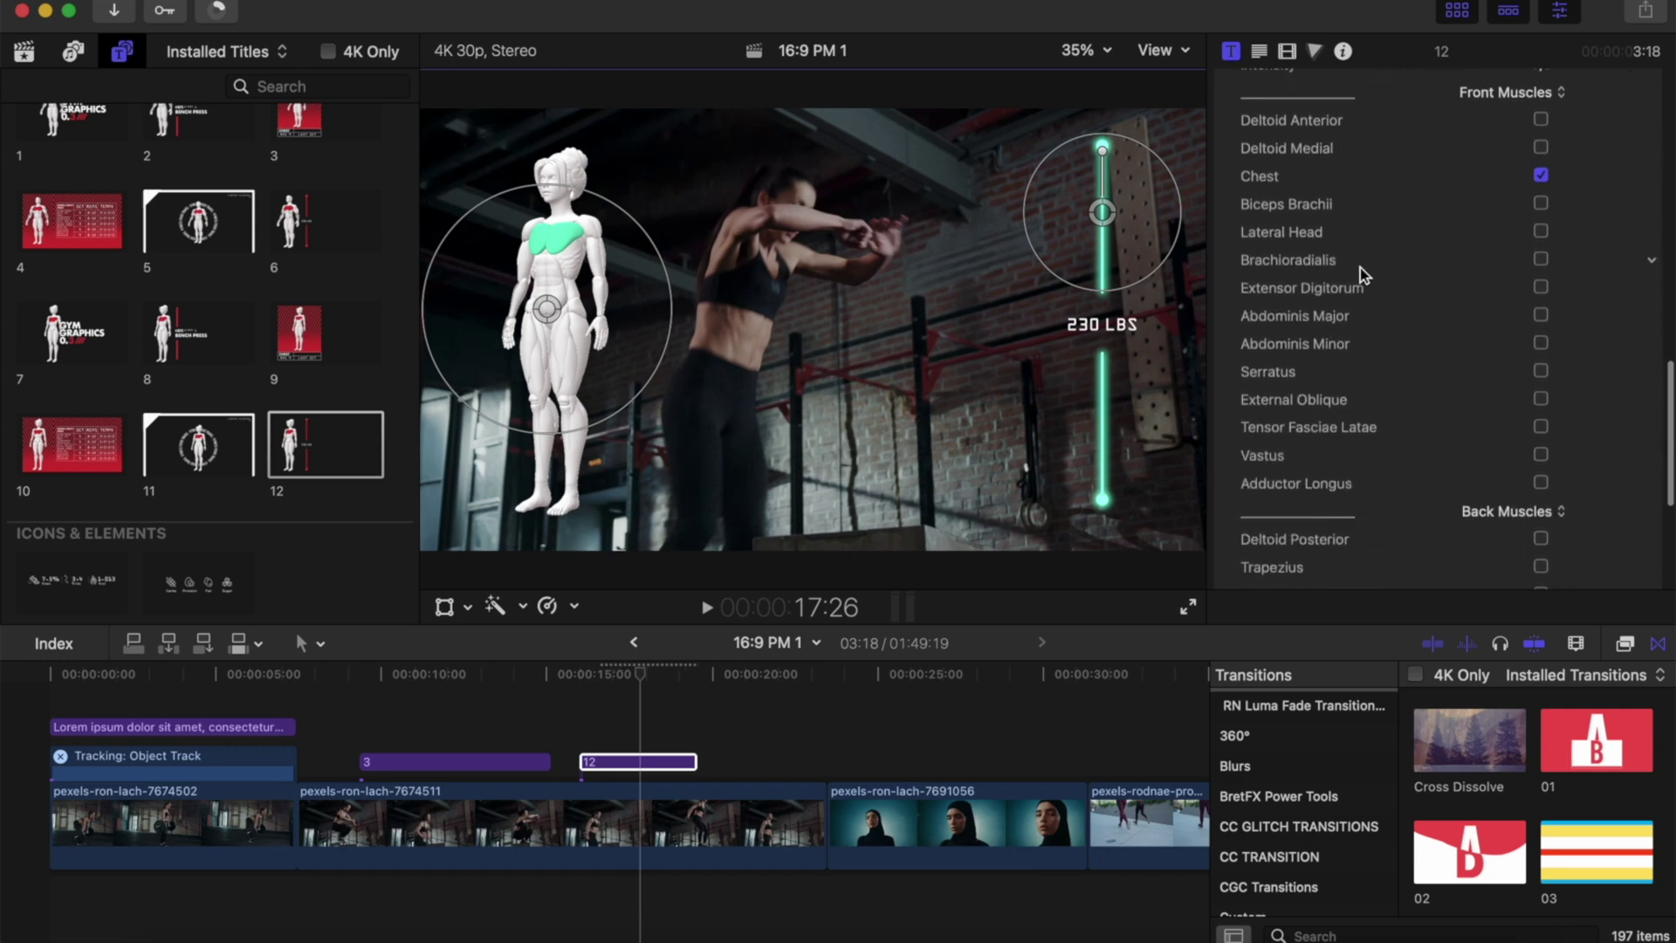
- Switch title 12 to the BACK view with Orientation -25, and turn off Build In and Build Out
{"action": "scroll", "coordinate": [1360, 268], "scroll_direction": "up", "scroll_amount": 2}
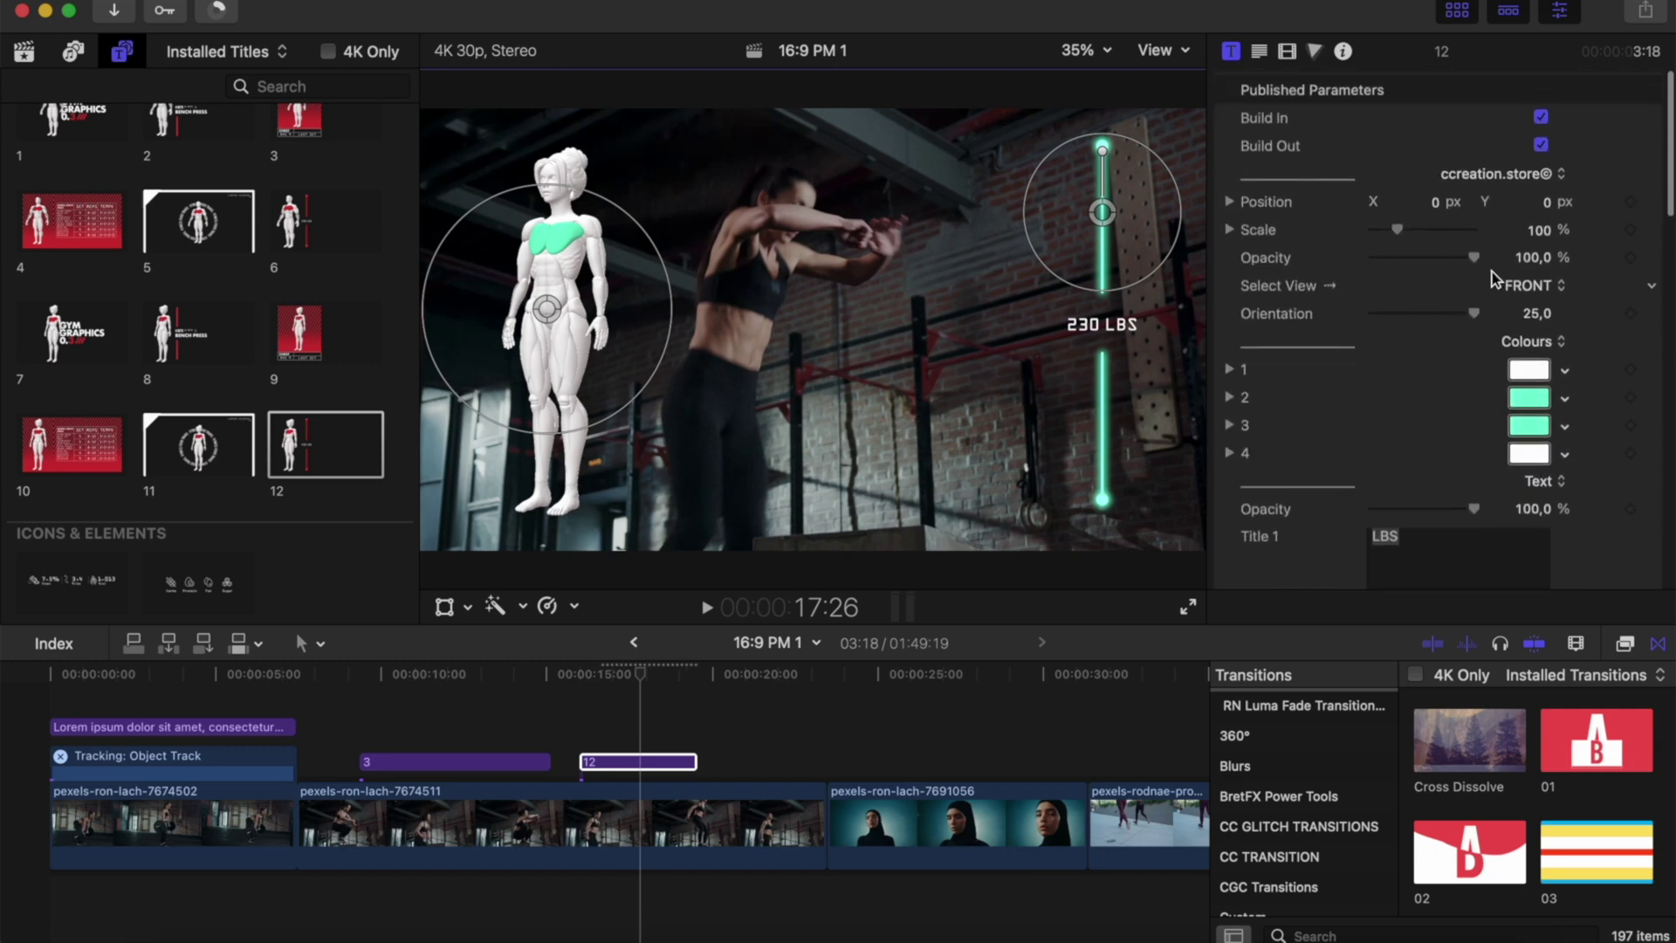
{"action": "left_click", "coordinate": [1523, 288]}
{"action": "left_click", "coordinate": [1523, 288]}
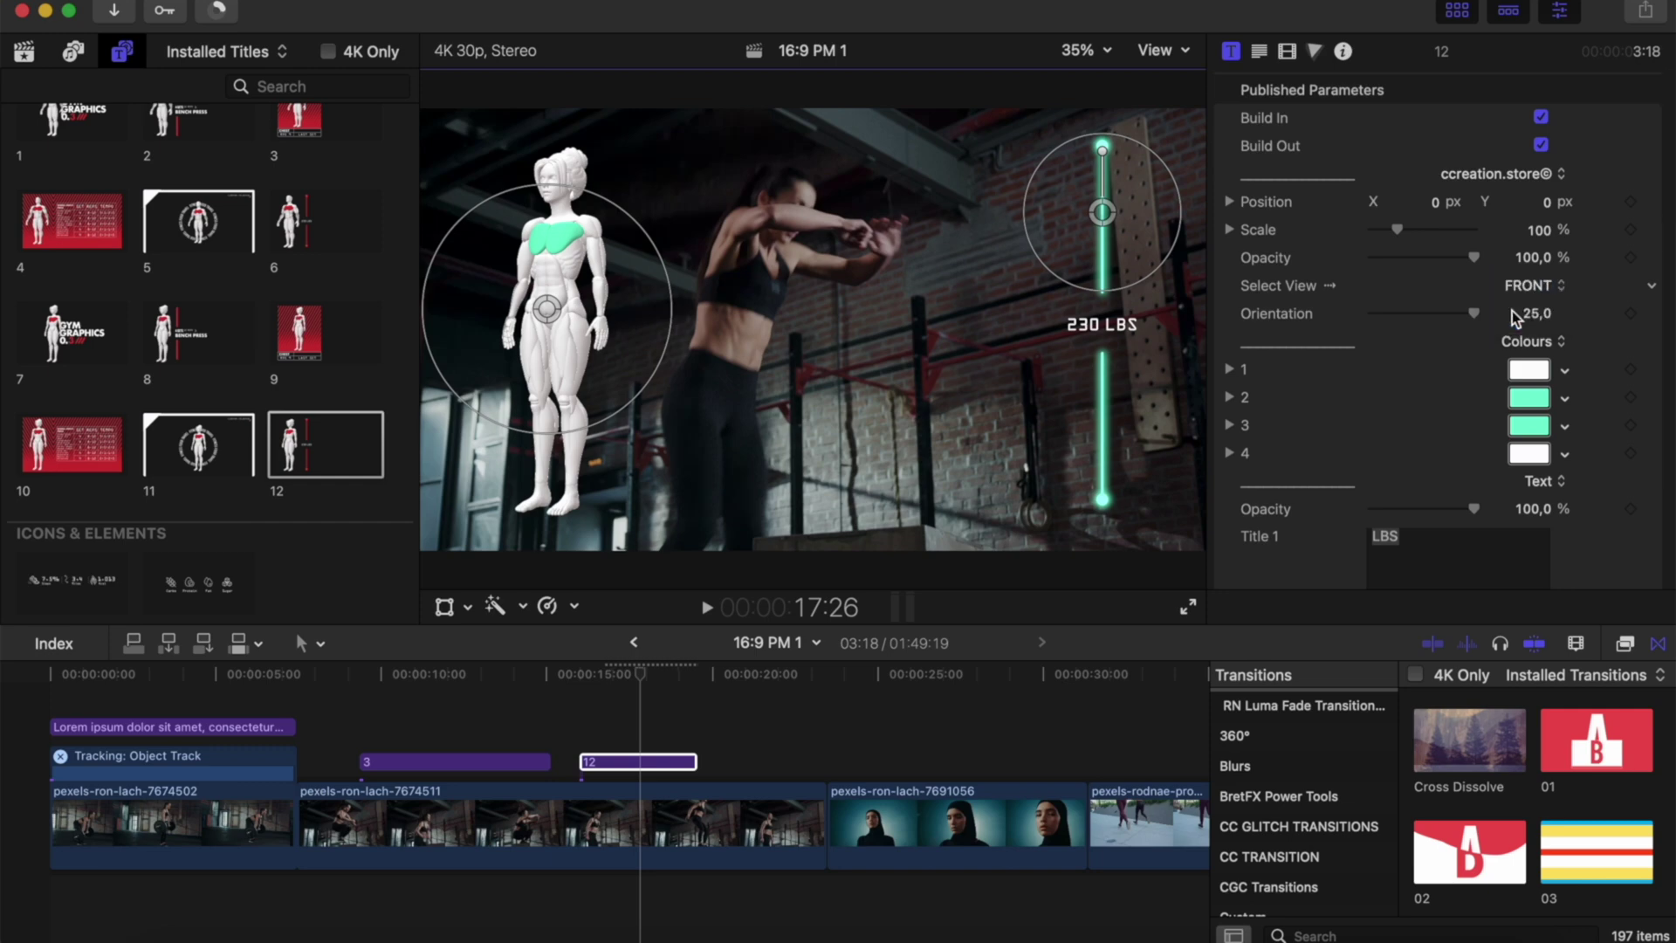
{"action": "left_click", "coordinate": [1541, 118]}
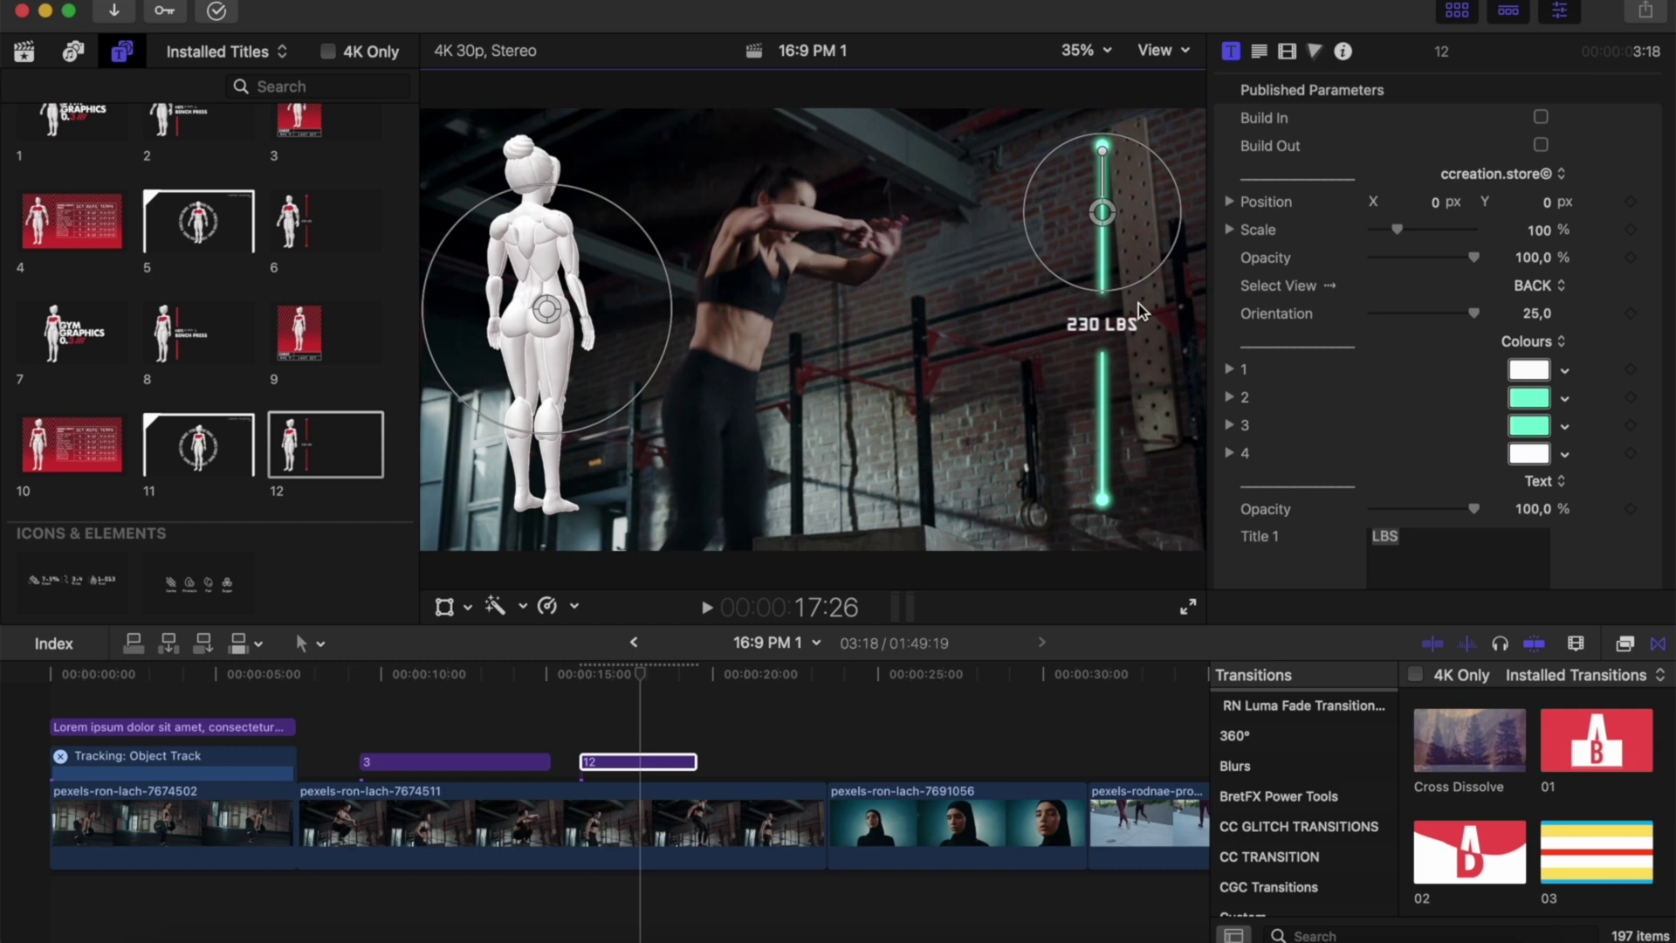
{"action": "left_click_drag", "start_coordinate": [1471, 323], "coordinate": [1366, 316]}
- Browse the remaining Graphics titles and select the CALORIES title in Icons & Elements
{"action": "scroll", "coordinate": [240, 332], "scroll_direction": "up", "scroll_amount": 2}
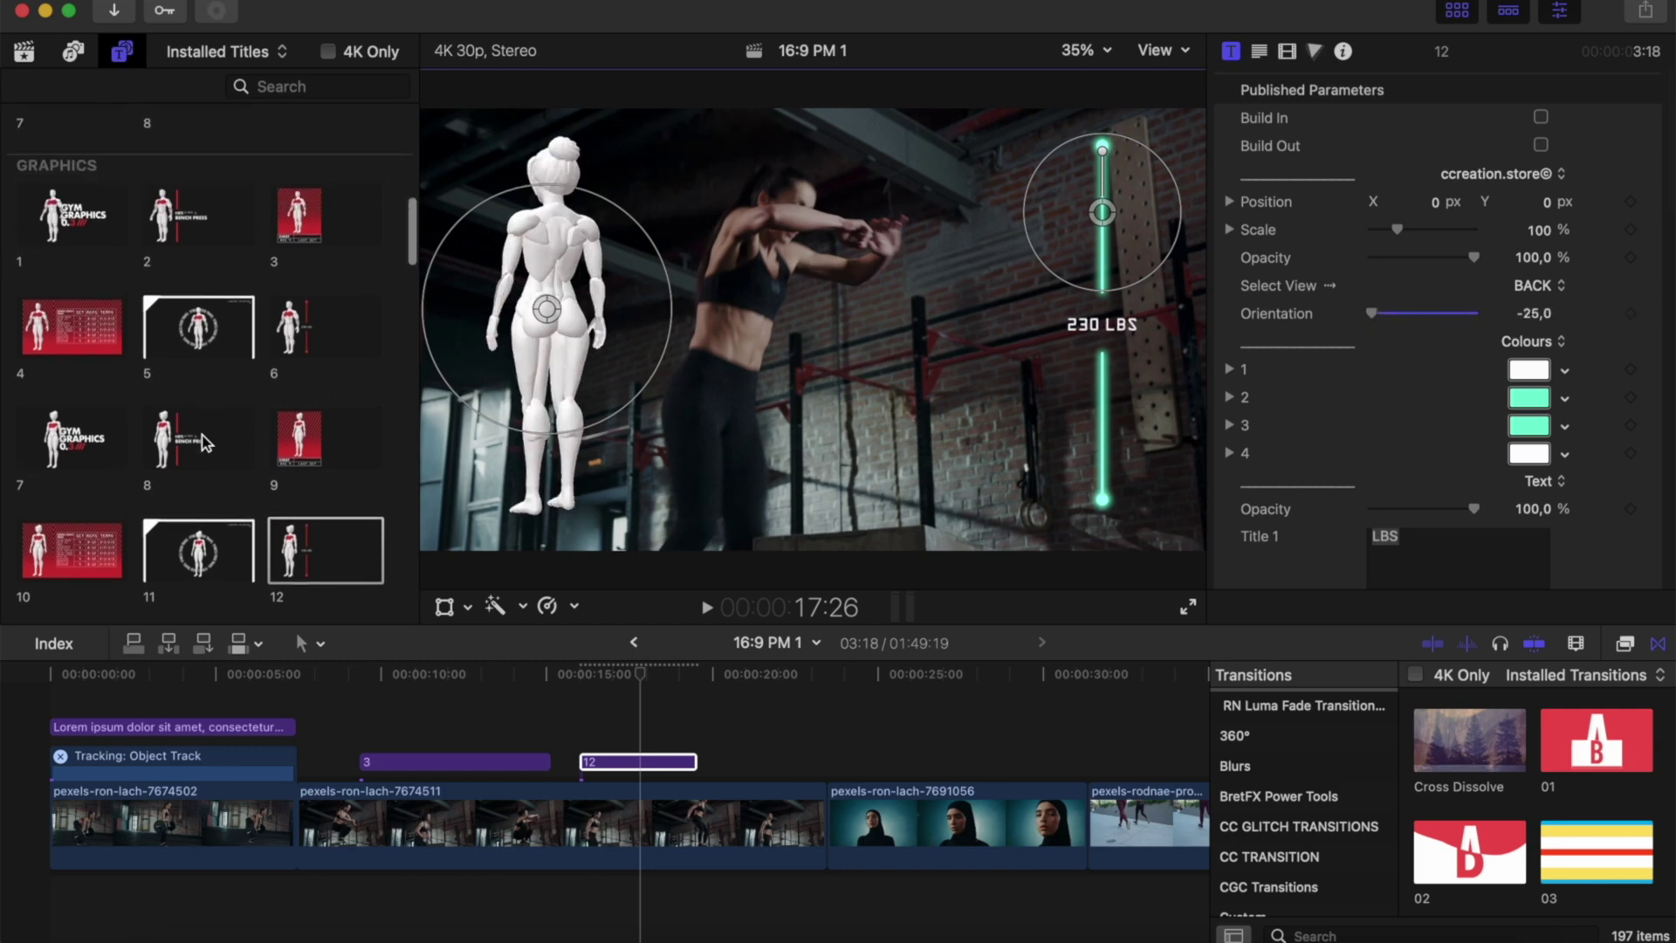
{"action": "scroll", "coordinate": [172, 365], "scroll_direction": "down", "scroll_amount": 1}
{"action": "scroll", "coordinate": [172, 365], "scroll_direction": "up", "scroll_amount": 1}
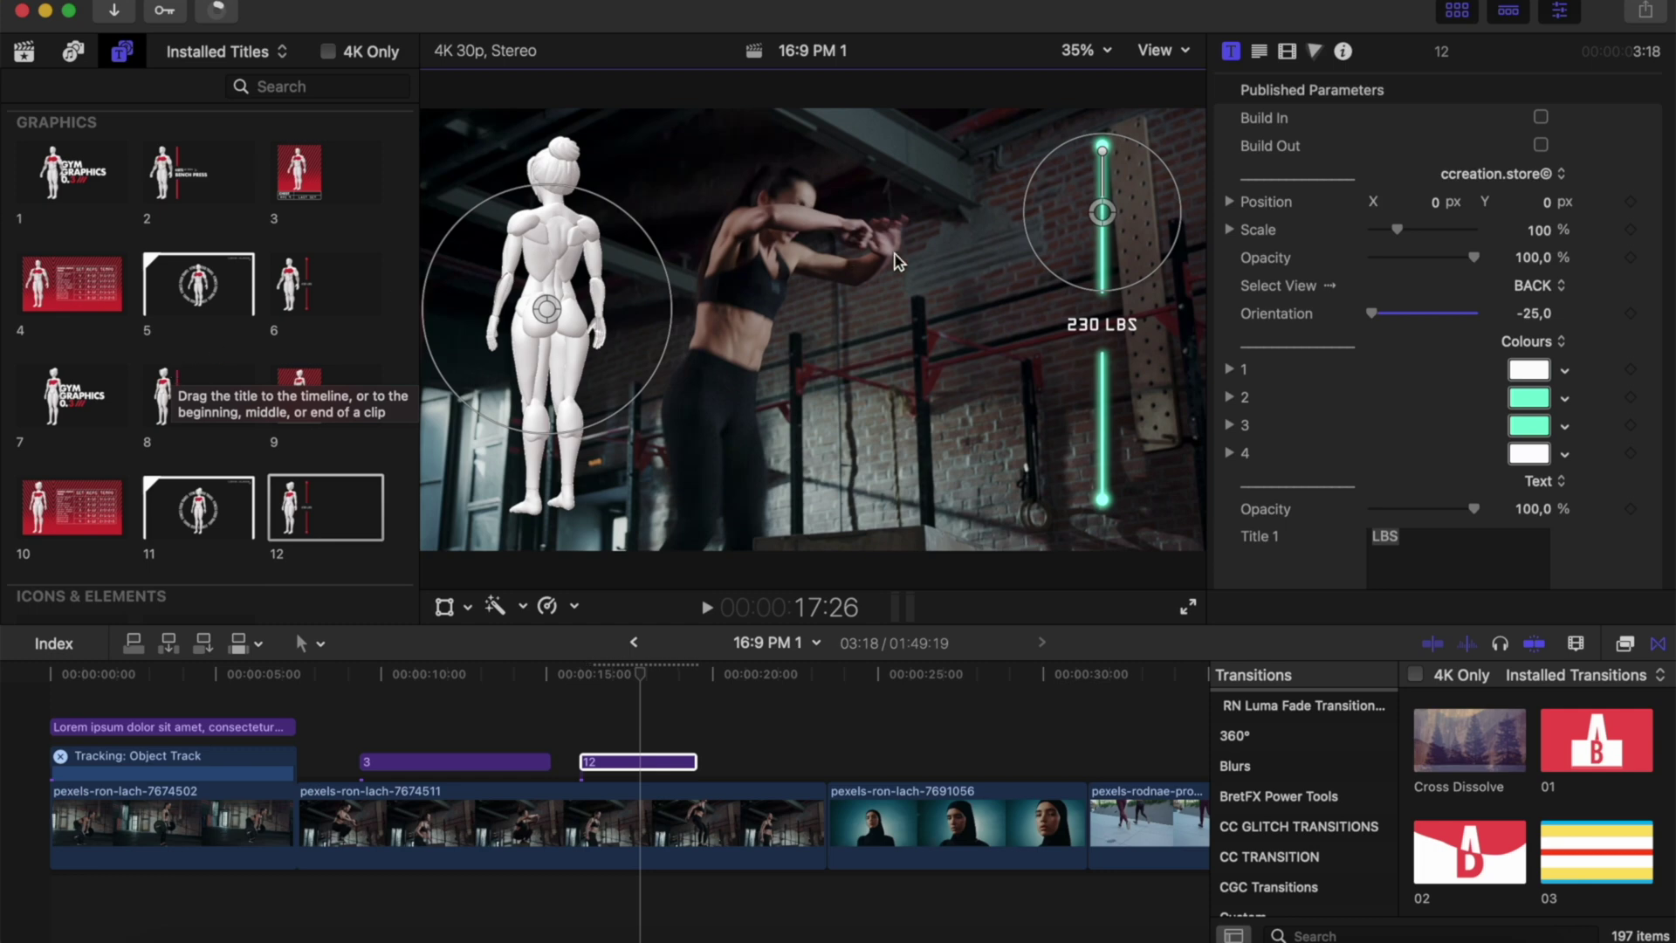
{"action": "scroll", "coordinate": [1285, 307], "scroll_direction": "down", "scroll_amount": 2}
{"action": "left_click", "coordinate": [61, 249]}
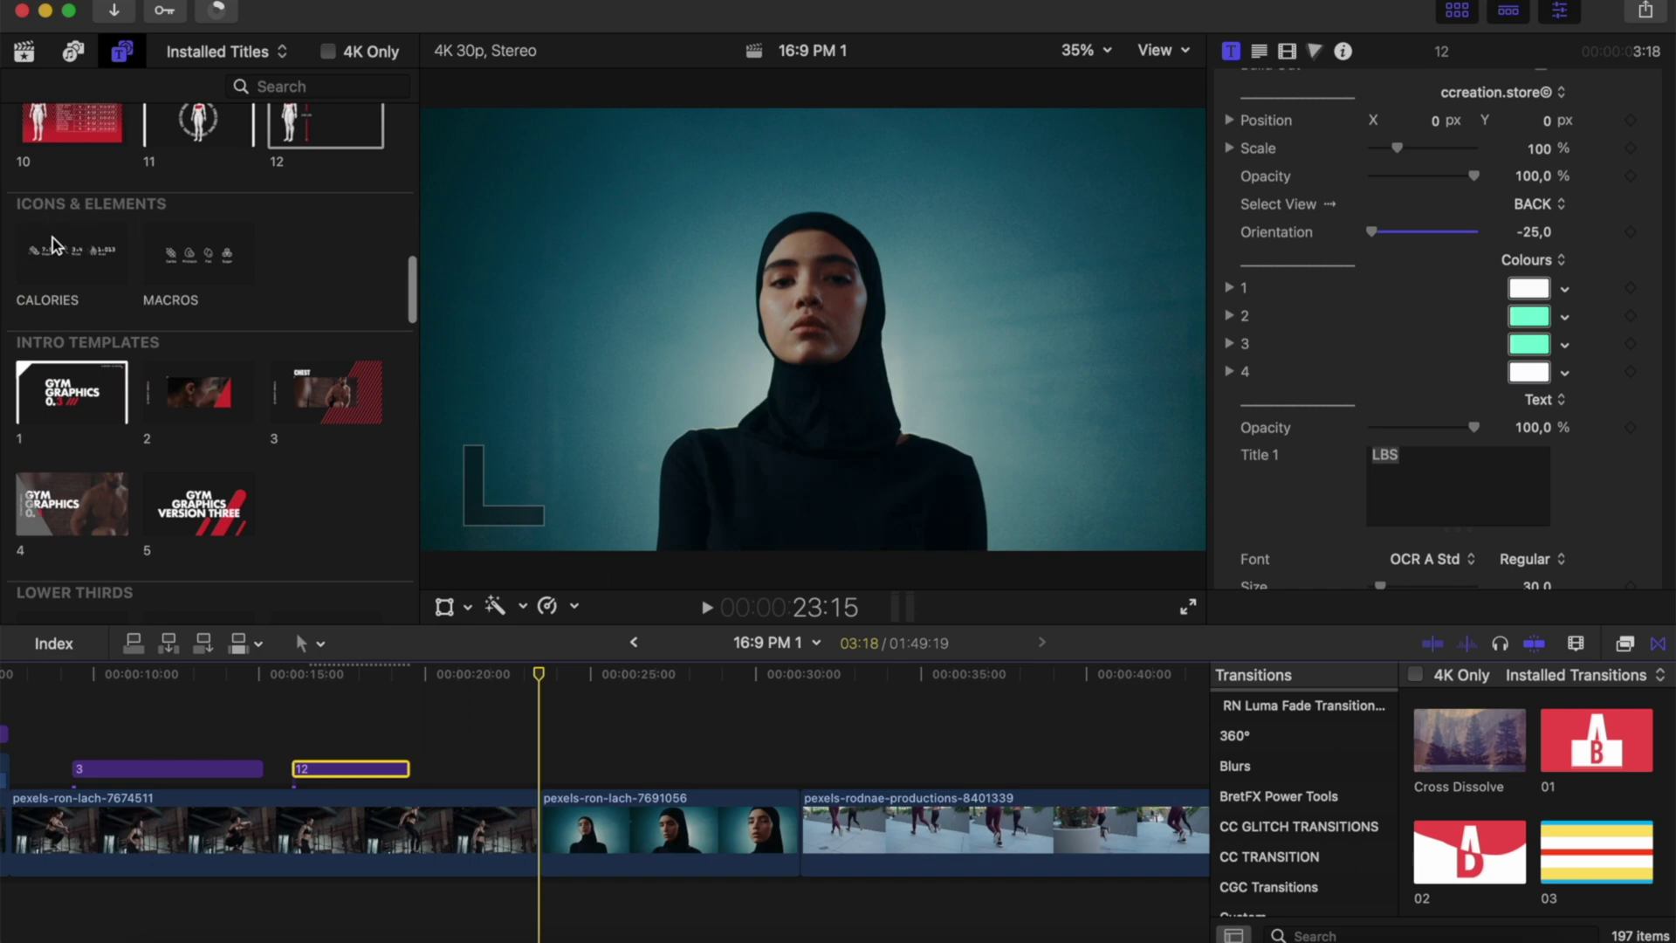
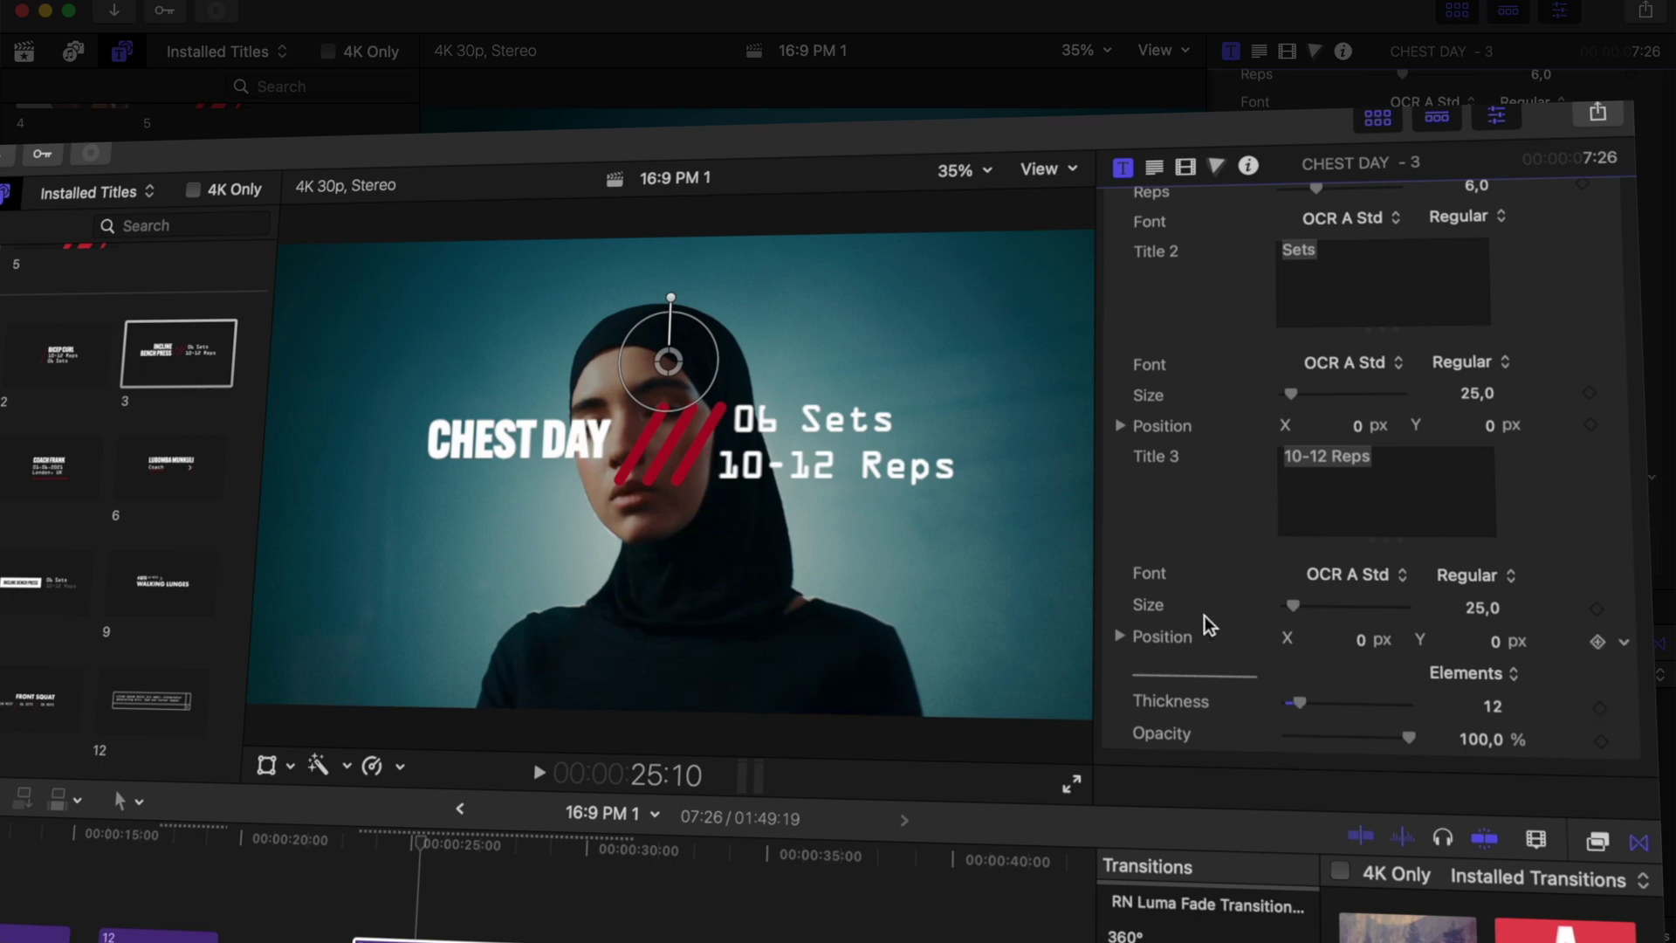
- Review the CHEST DAY title's text, element and colour parameters, and look through the remaining titles in its category
{"action": "scroll", "coordinate": [1222, 586], "scroll_direction": "up", "scroll_amount": 10}
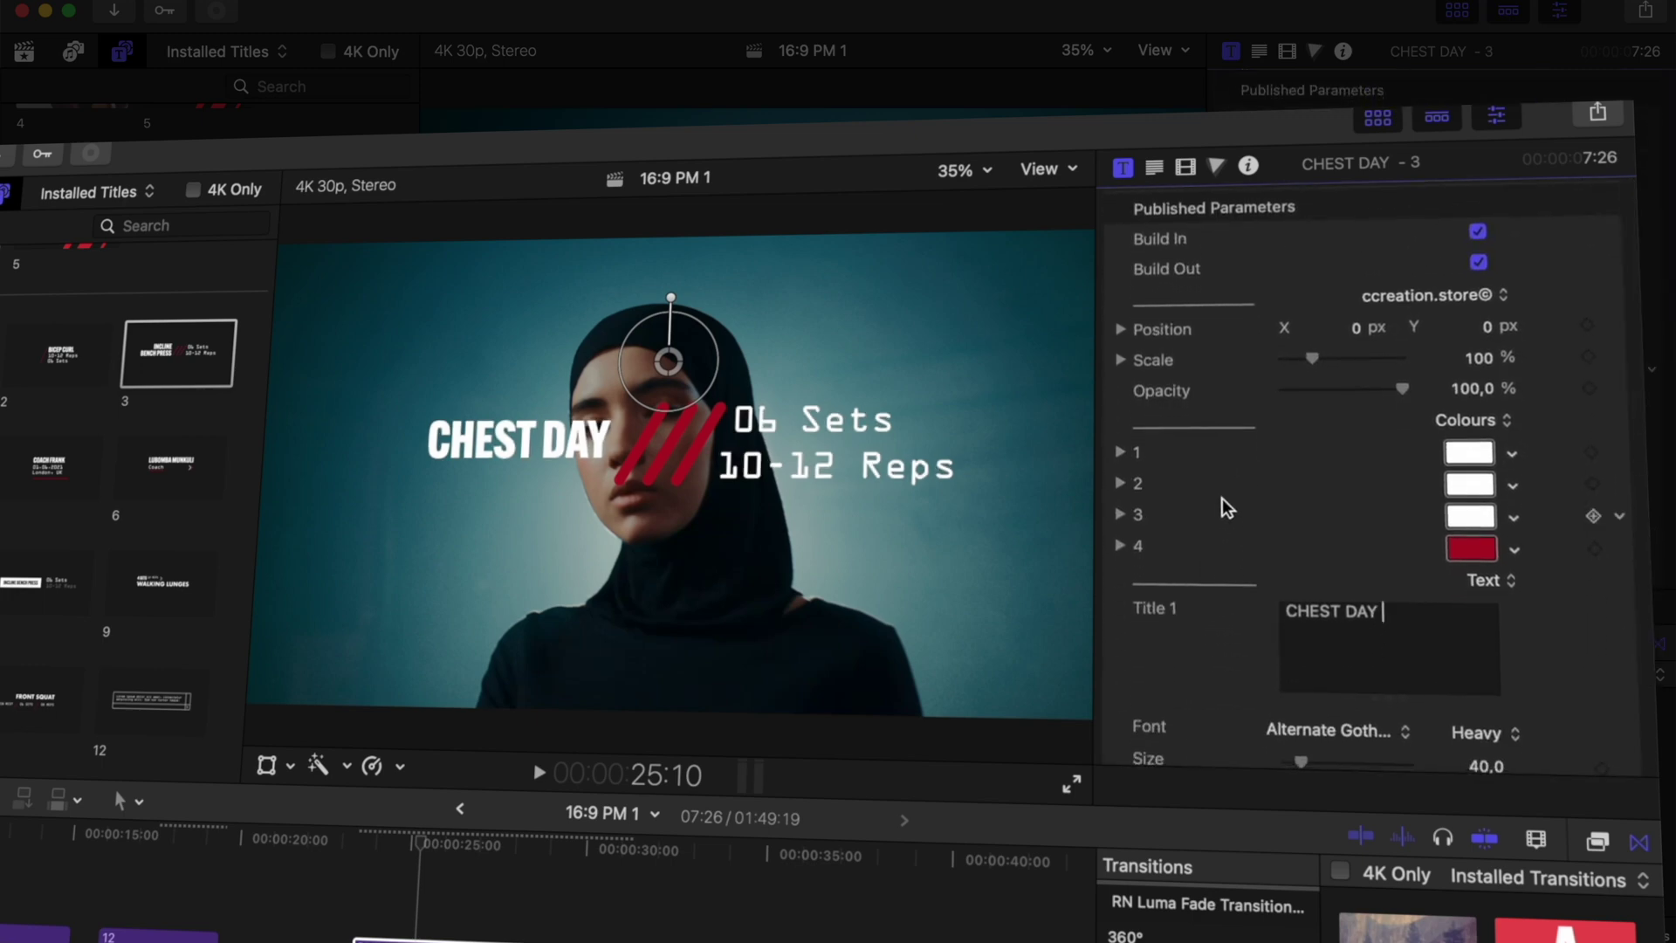
{"action": "scroll", "coordinate": [1222, 498], "scroll_direction": "down", "scroll_amount": 1}
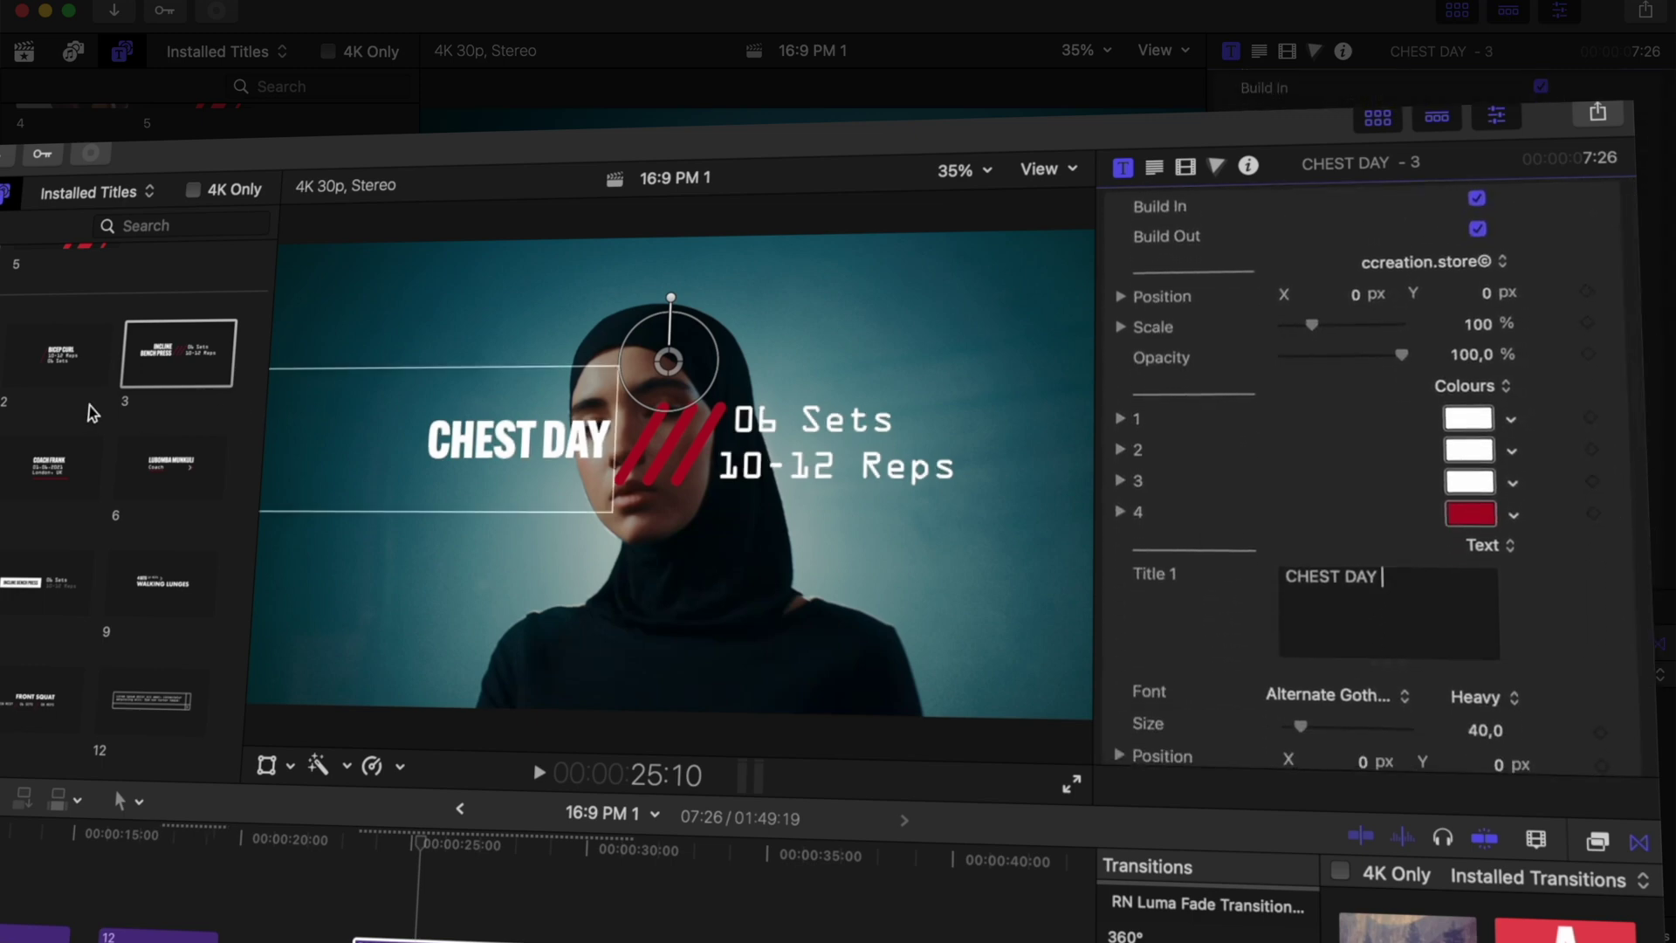
{"action": "scroll", "coordinate": [91, 412], "scroll_direction": "down", "scroll_amount": 3}
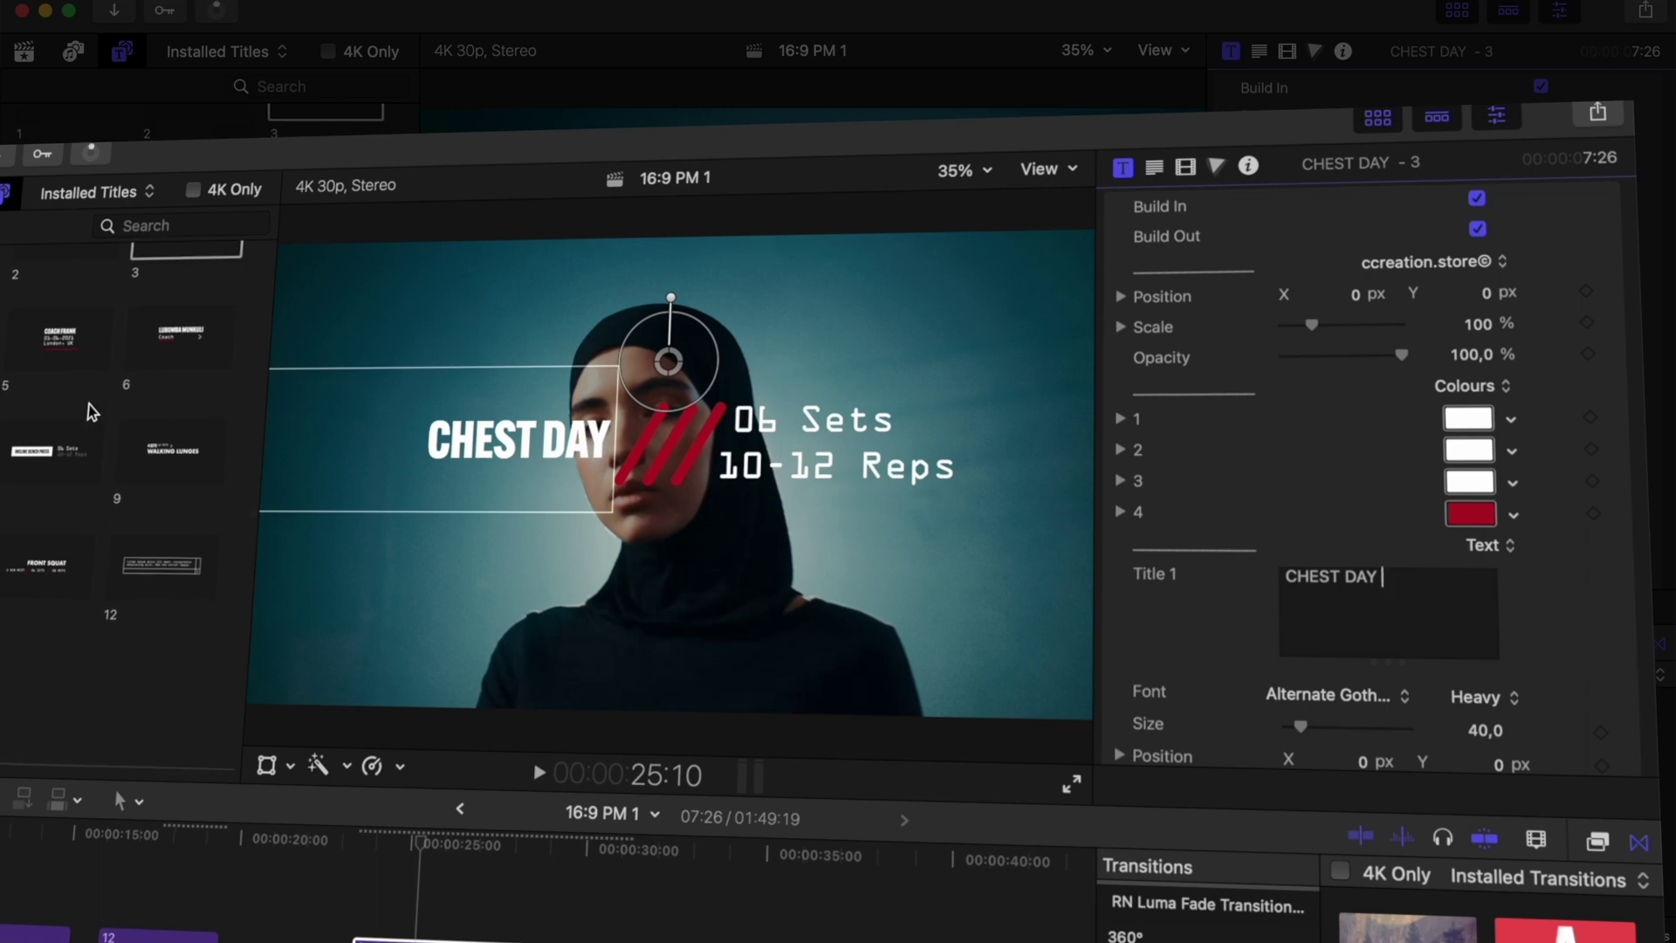
{"action": "scroll", "coordinate": [87, 436], "scroll_direction": "down", "scroll_amount": 6}
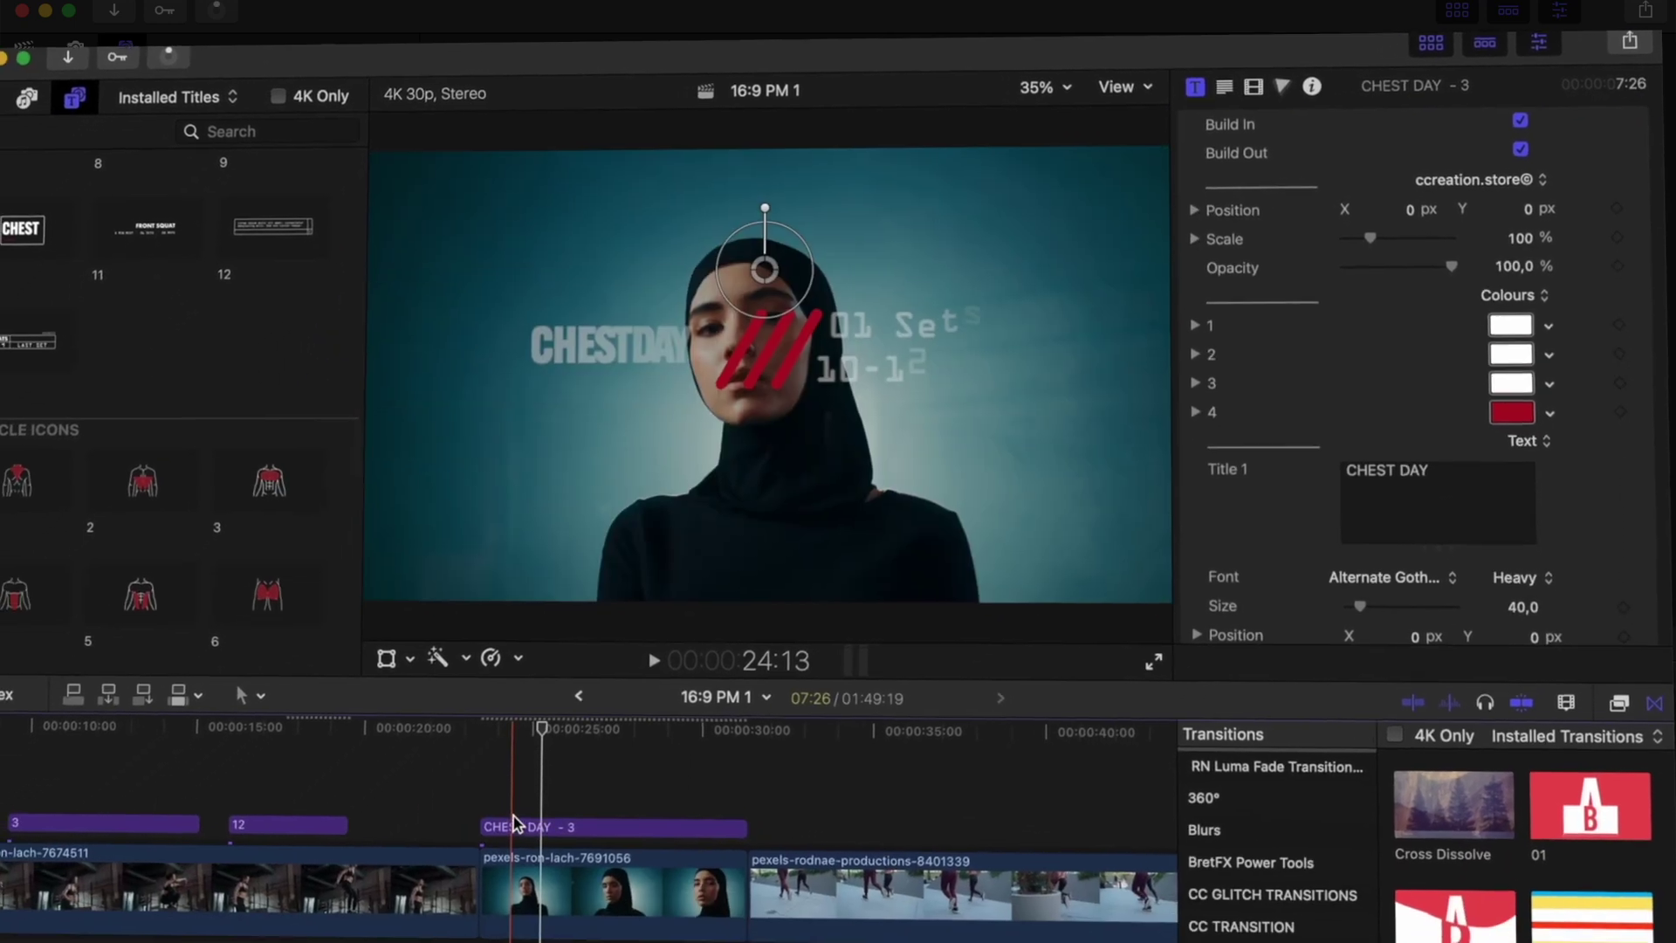
- Delete the CHEST DAY title above the pexels-ron-lach-7691056 clip
{"action": "key", "text": "shift+super+a"}
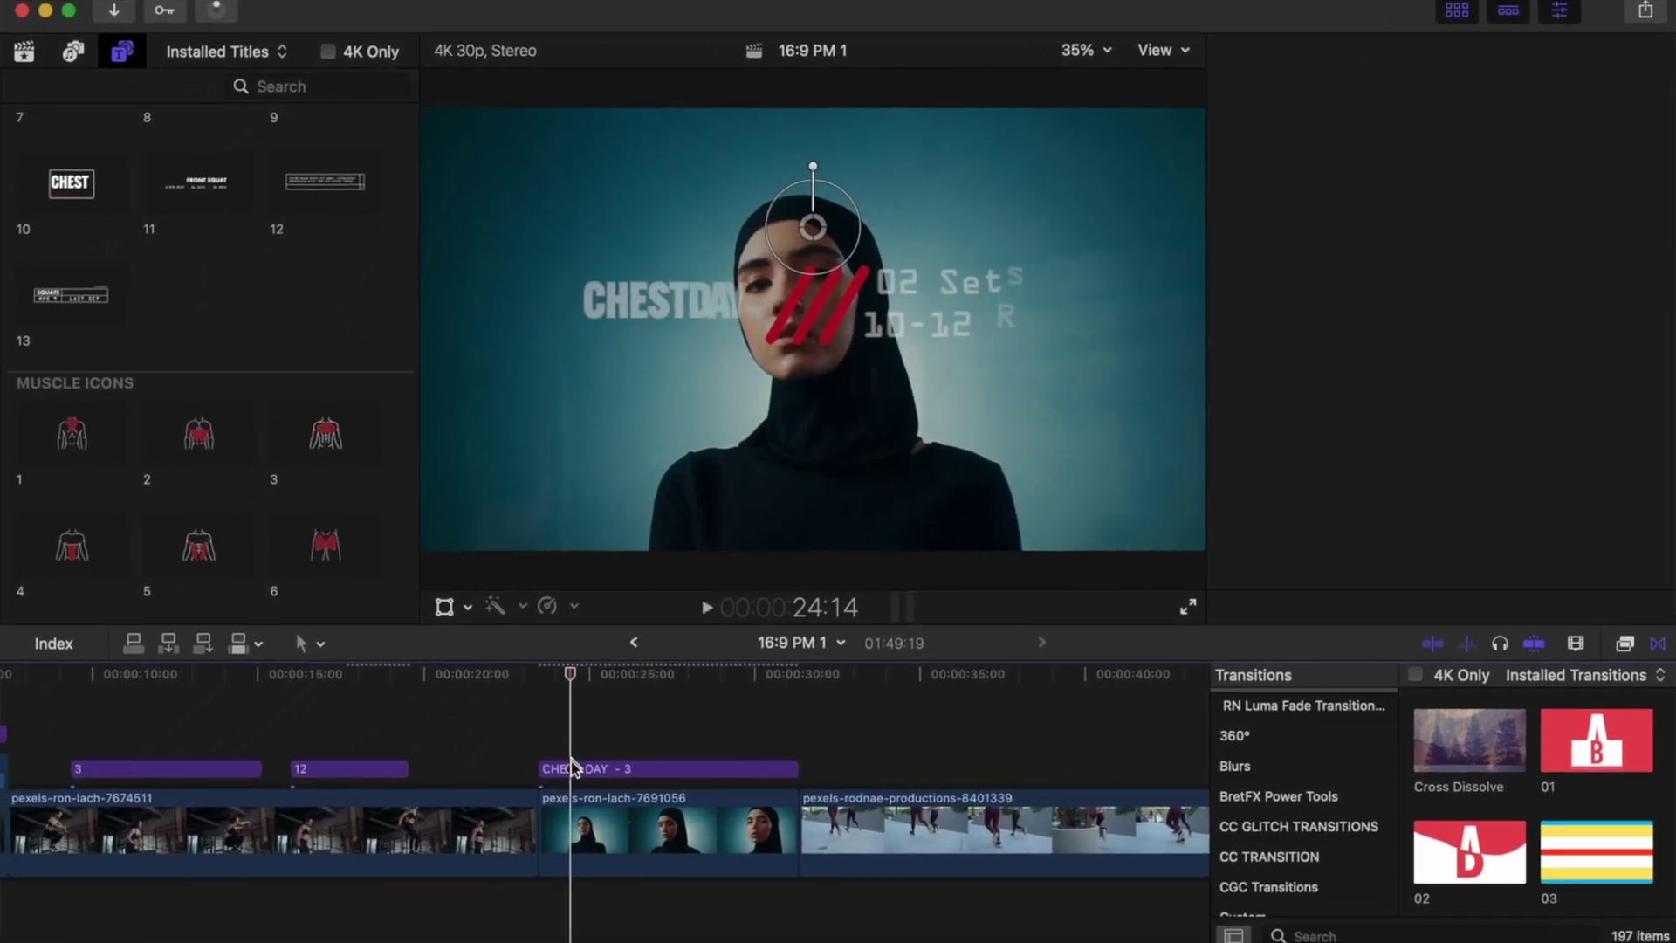
{"action": "left_click", "coordinate": [572, 773]}
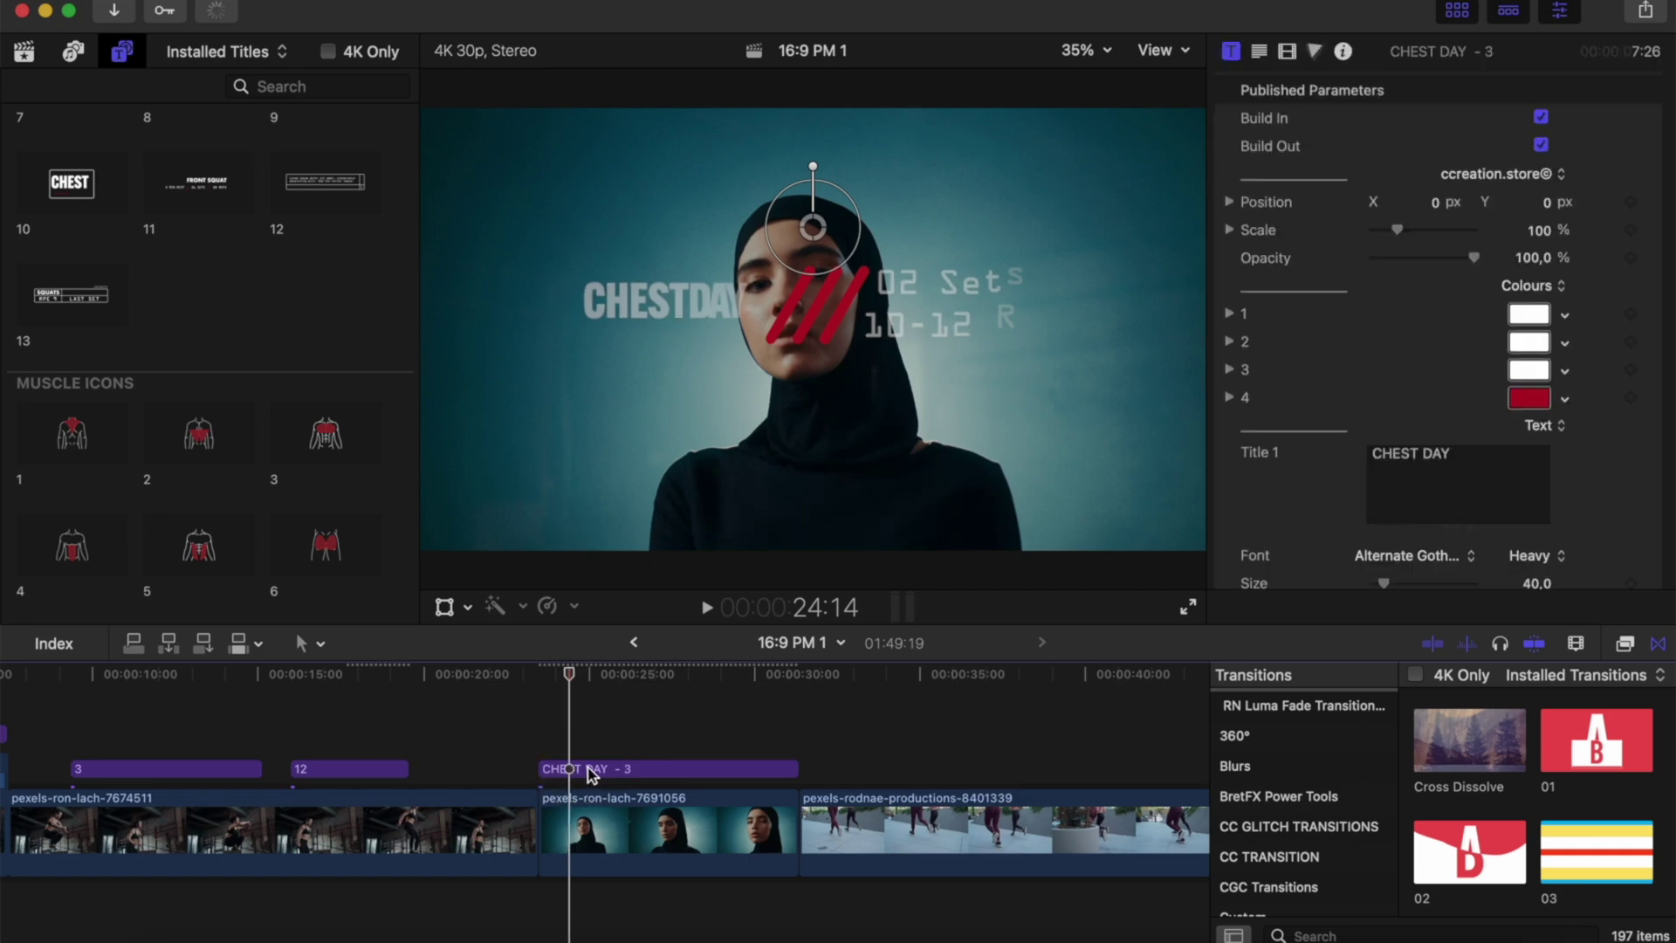
{"action": "key", "text": "Delete"}
- Add Muscle Icons title 3 above the pexels-ron-lach-7691056 clip and shorten it to 5:24
{"action": "scroll", "coordinate": [241, 468], "scroll_direction": "down", "scroll_amount": 8}
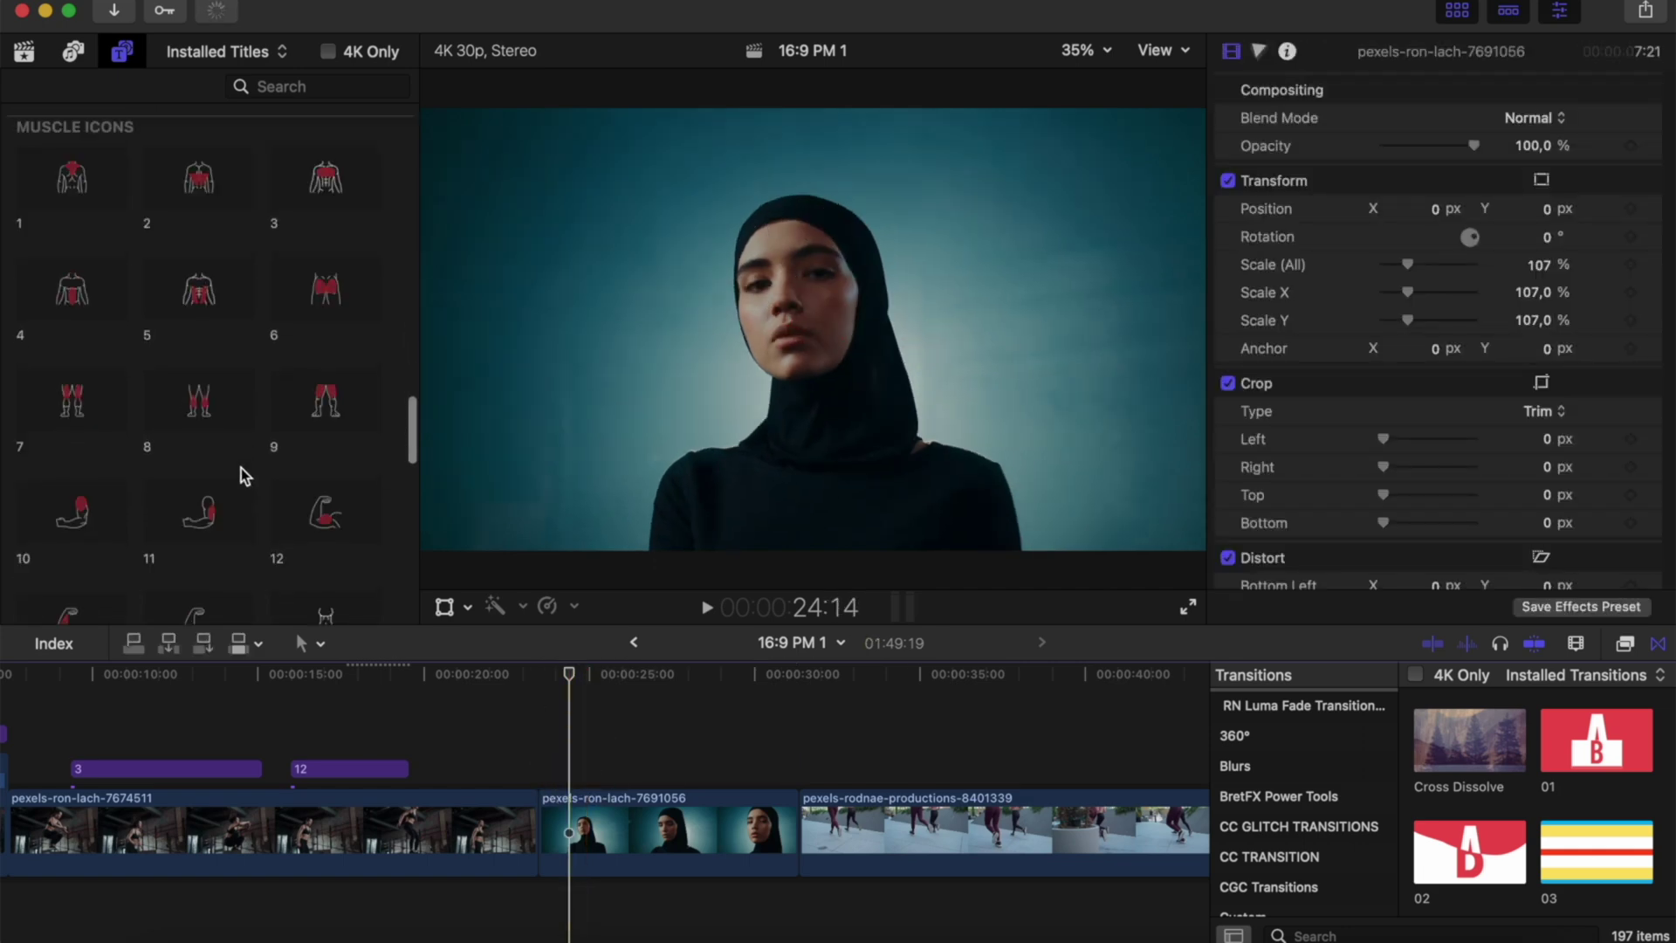
{"action": "scroll", "coordinate": [210, 283], "scroll_direction": "up", "scroll_amount": 1}
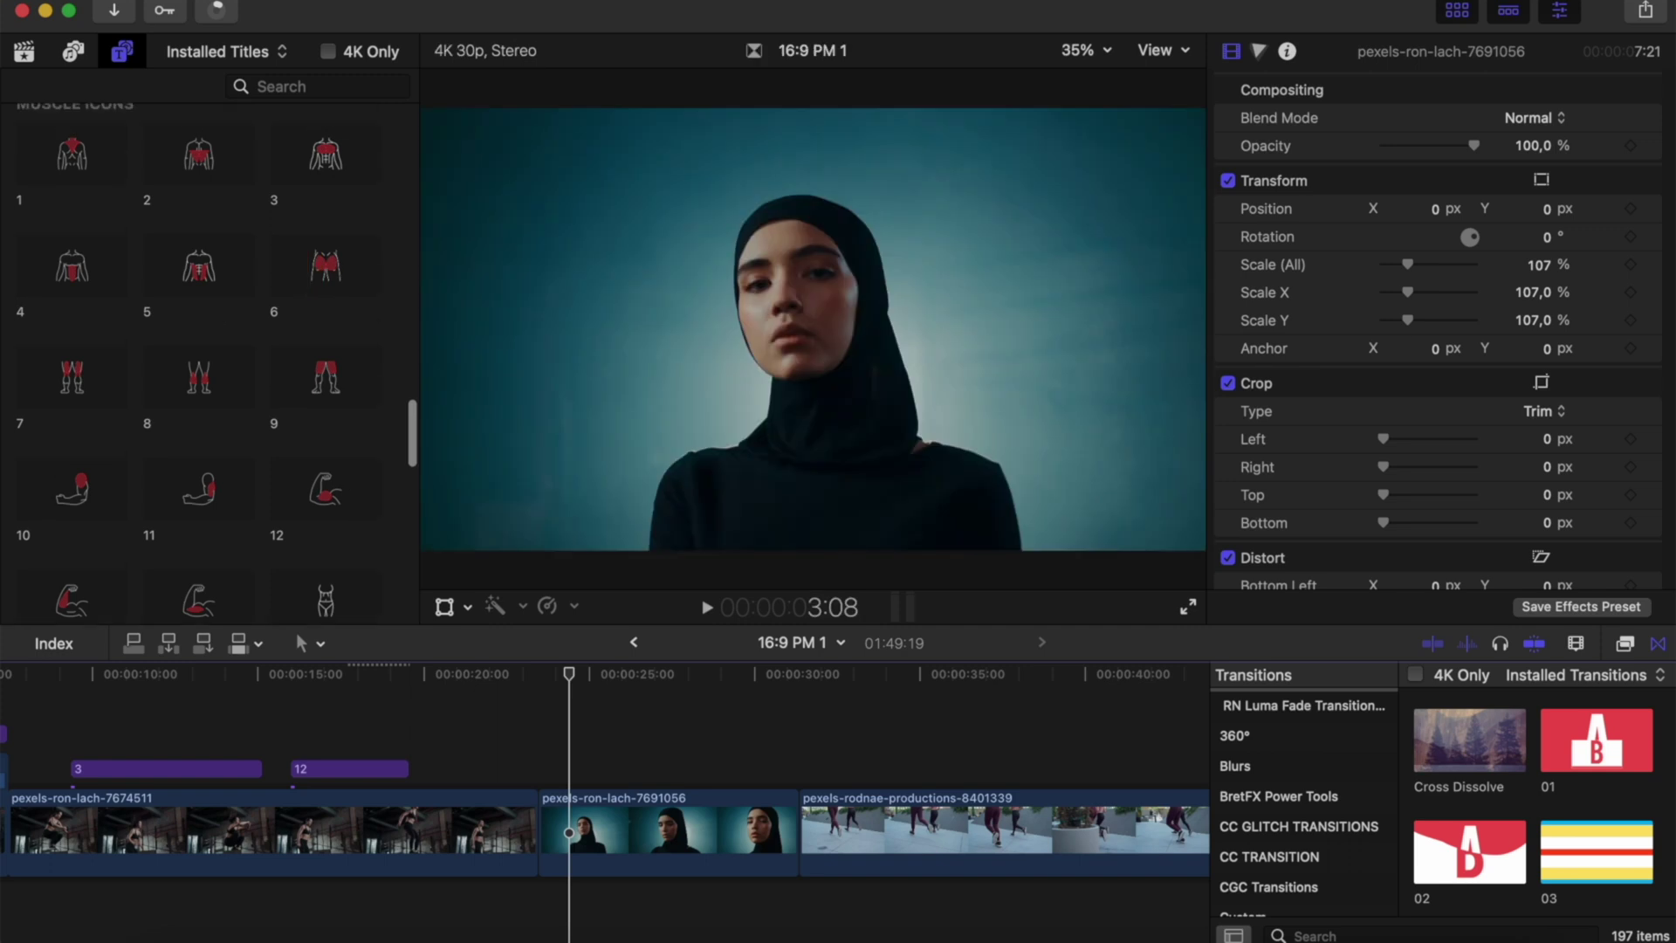
{"action": "left_click", "coordinate": [314, 164]}
{"action": "left_click_drag", "start_coordinate": [307, 161], "coordinate": [572, 750]}
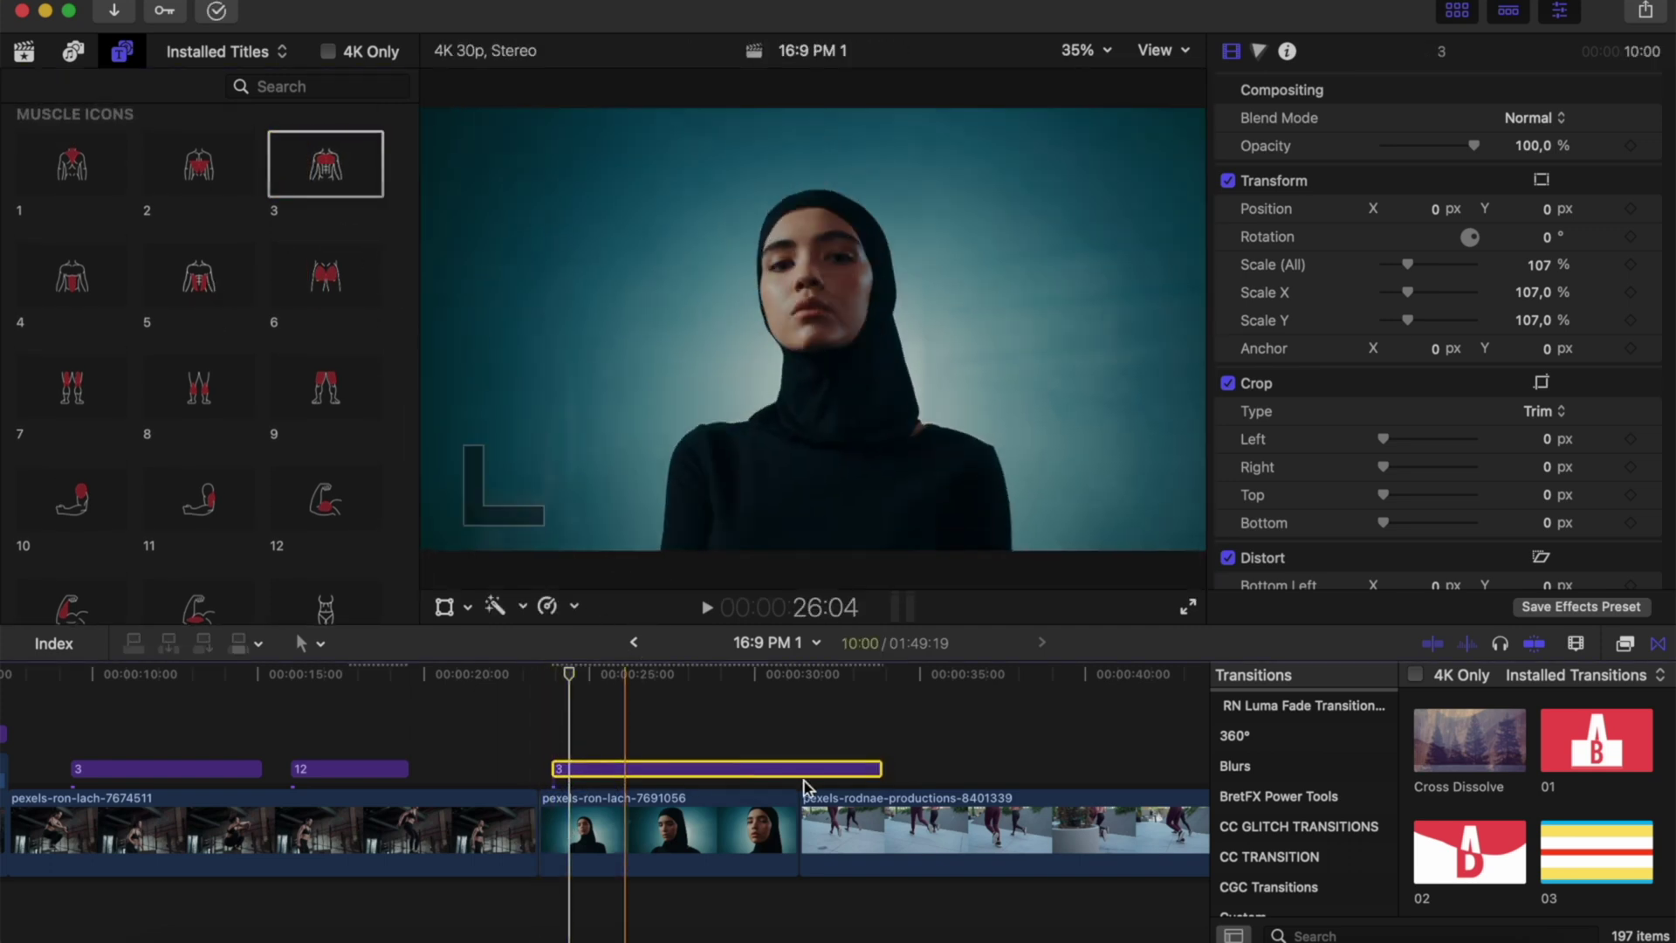
{"action": "left_click_drag", "start_coordinate": [879, 769], "coordinate": [740, 766]}
- Play the chest muscle icon's animation and review its published parameters
{"action": "mouse_move", "coordinate": [588, 685]}
{"action": "left_mouse_down"}
{"action": "mouse_move", "coordinate": [618, 687]}
{"action": "mouse_move", "coordinate": [587, 705]}
{"action": "left_mouse_up"}
{"action": "key", "text": "space"}
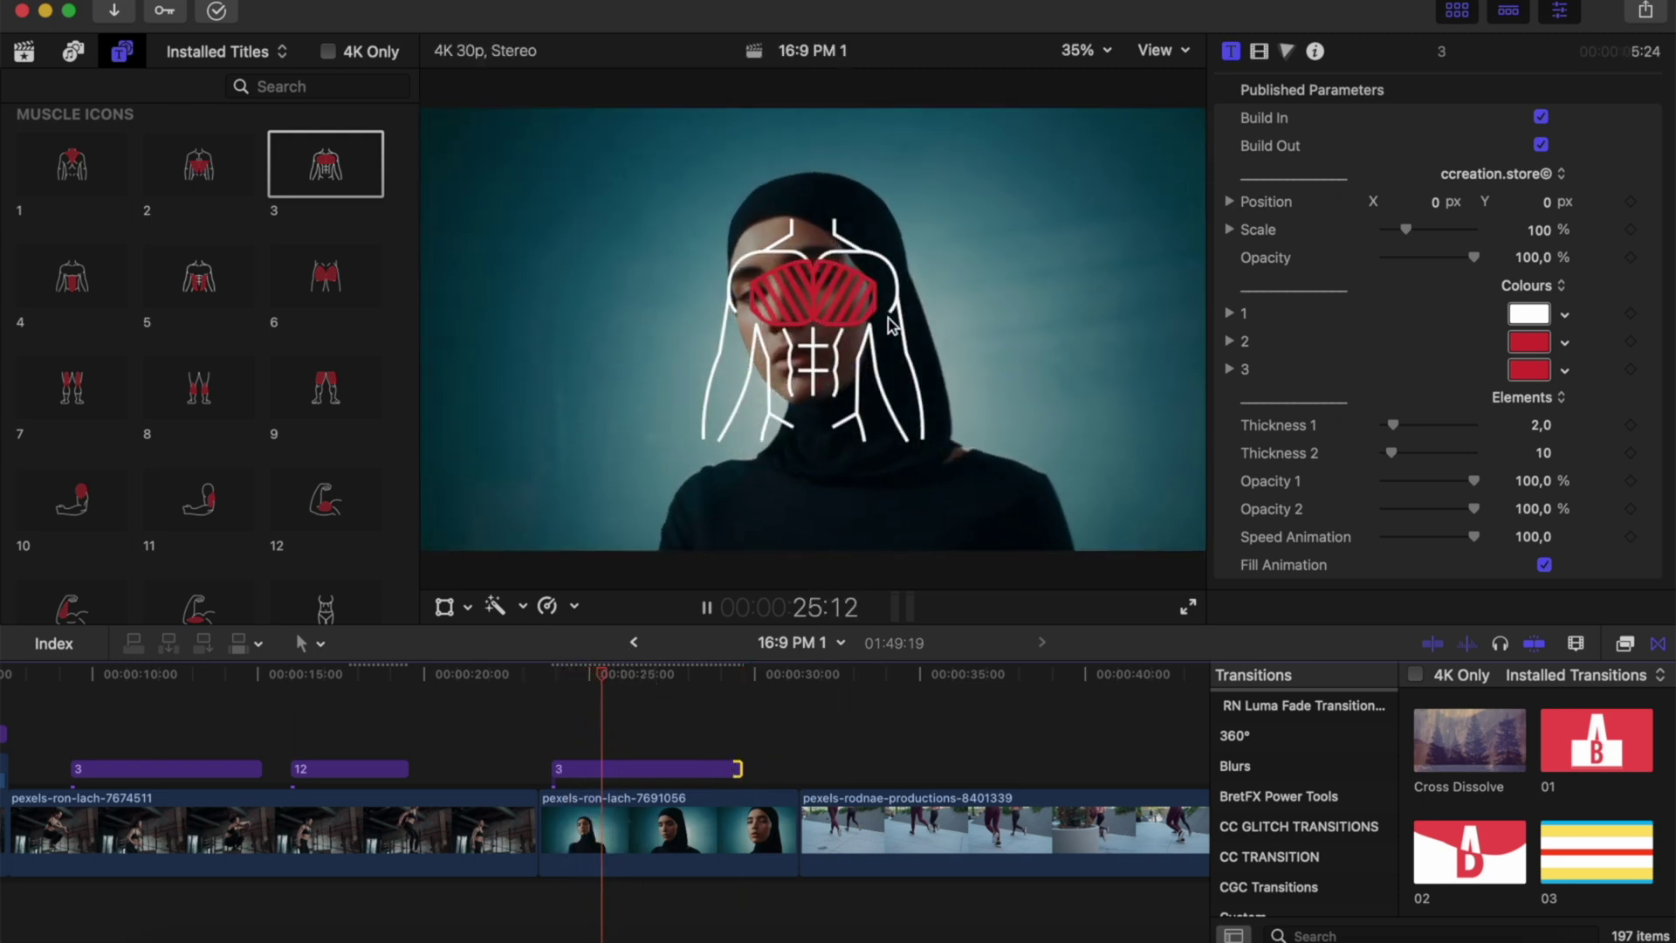
{"action": "left_click", "coordinate": [812, 288]}
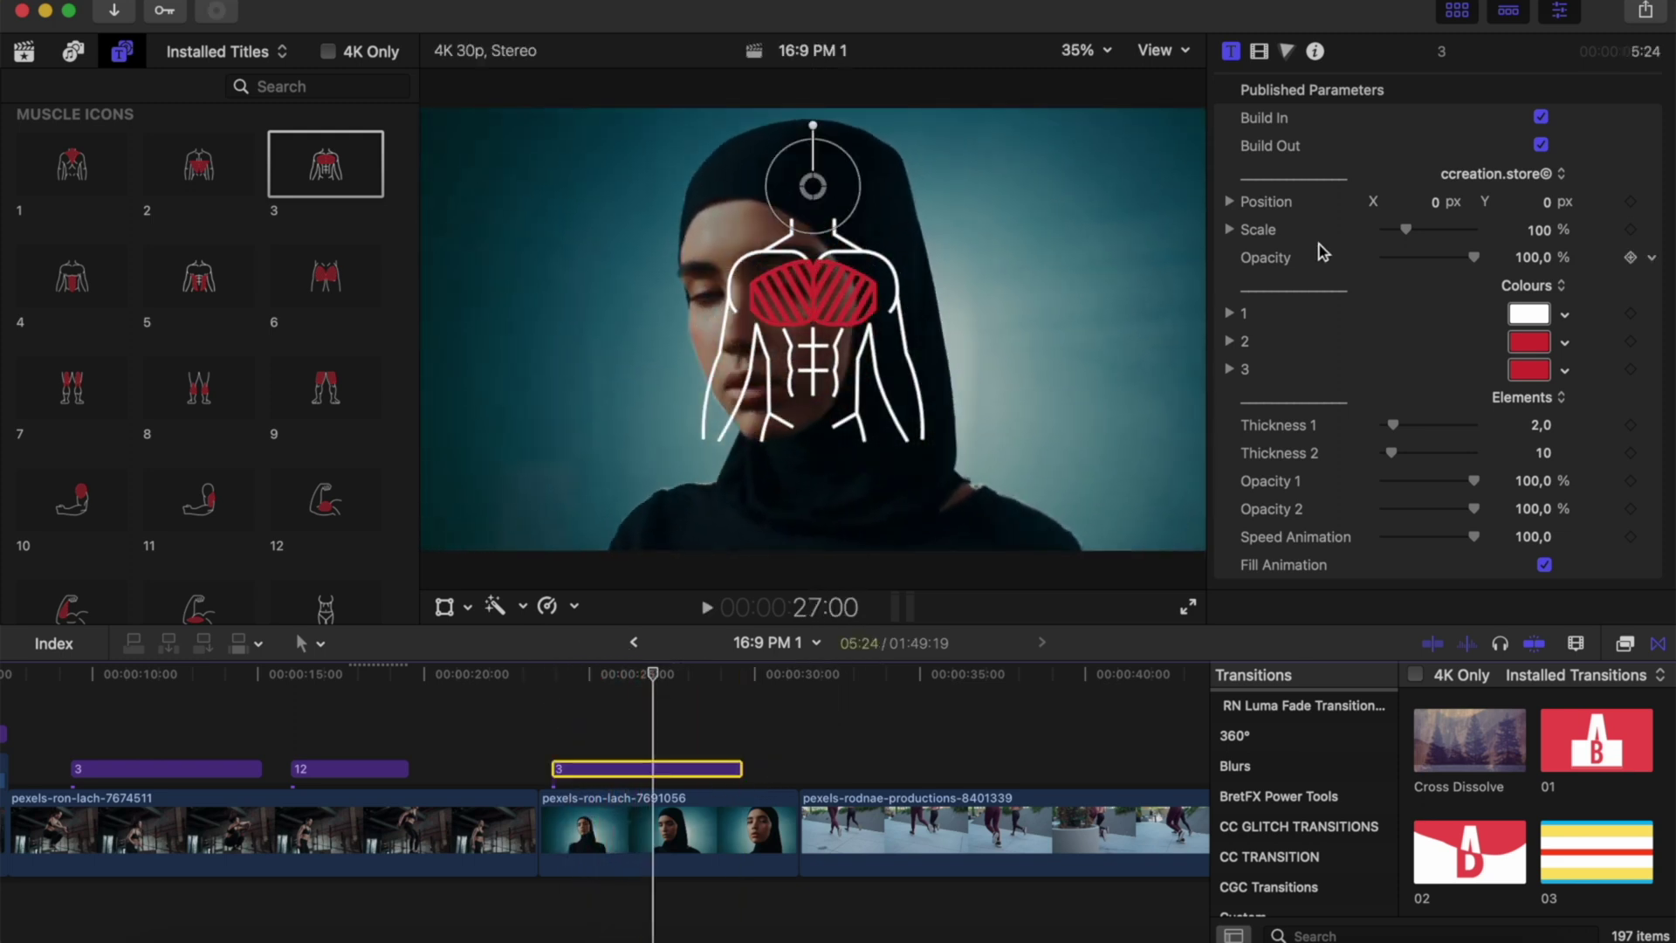
{"action": "scroll", "coordinate": [1318, 244], "scroll_direction": "down", "scroll_amount": 1}
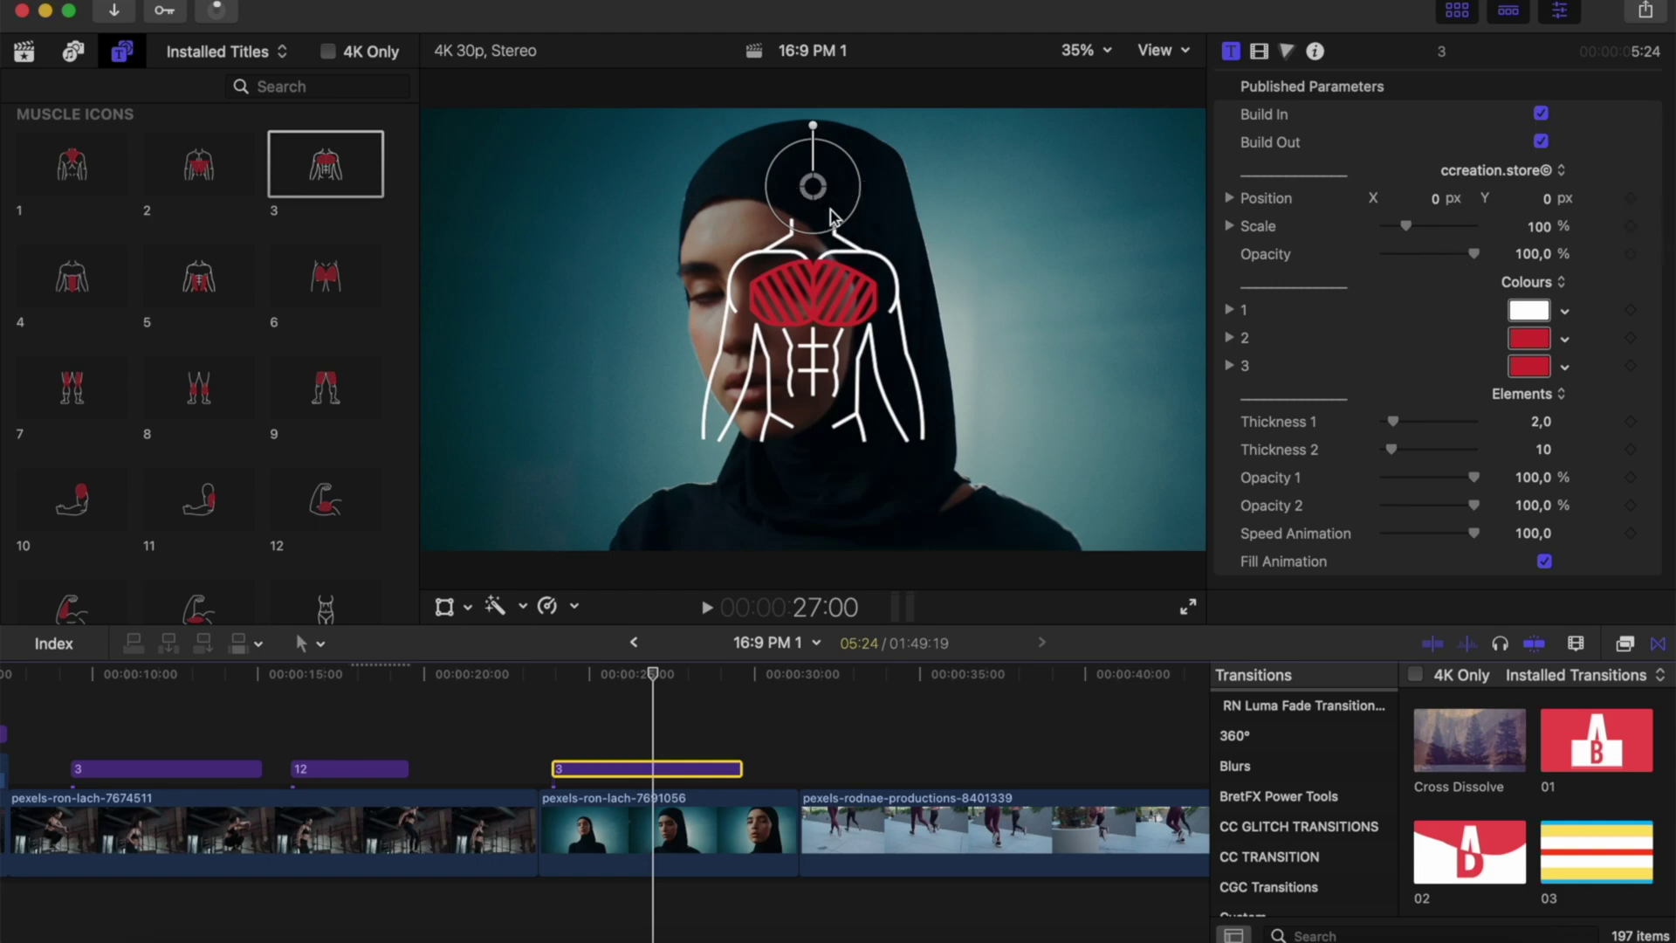
- Change colour 3 of the chest muscle icon to Cantaloupe and close the colour picker
{"action": "left_click", "coordinate": [1527, 368]}
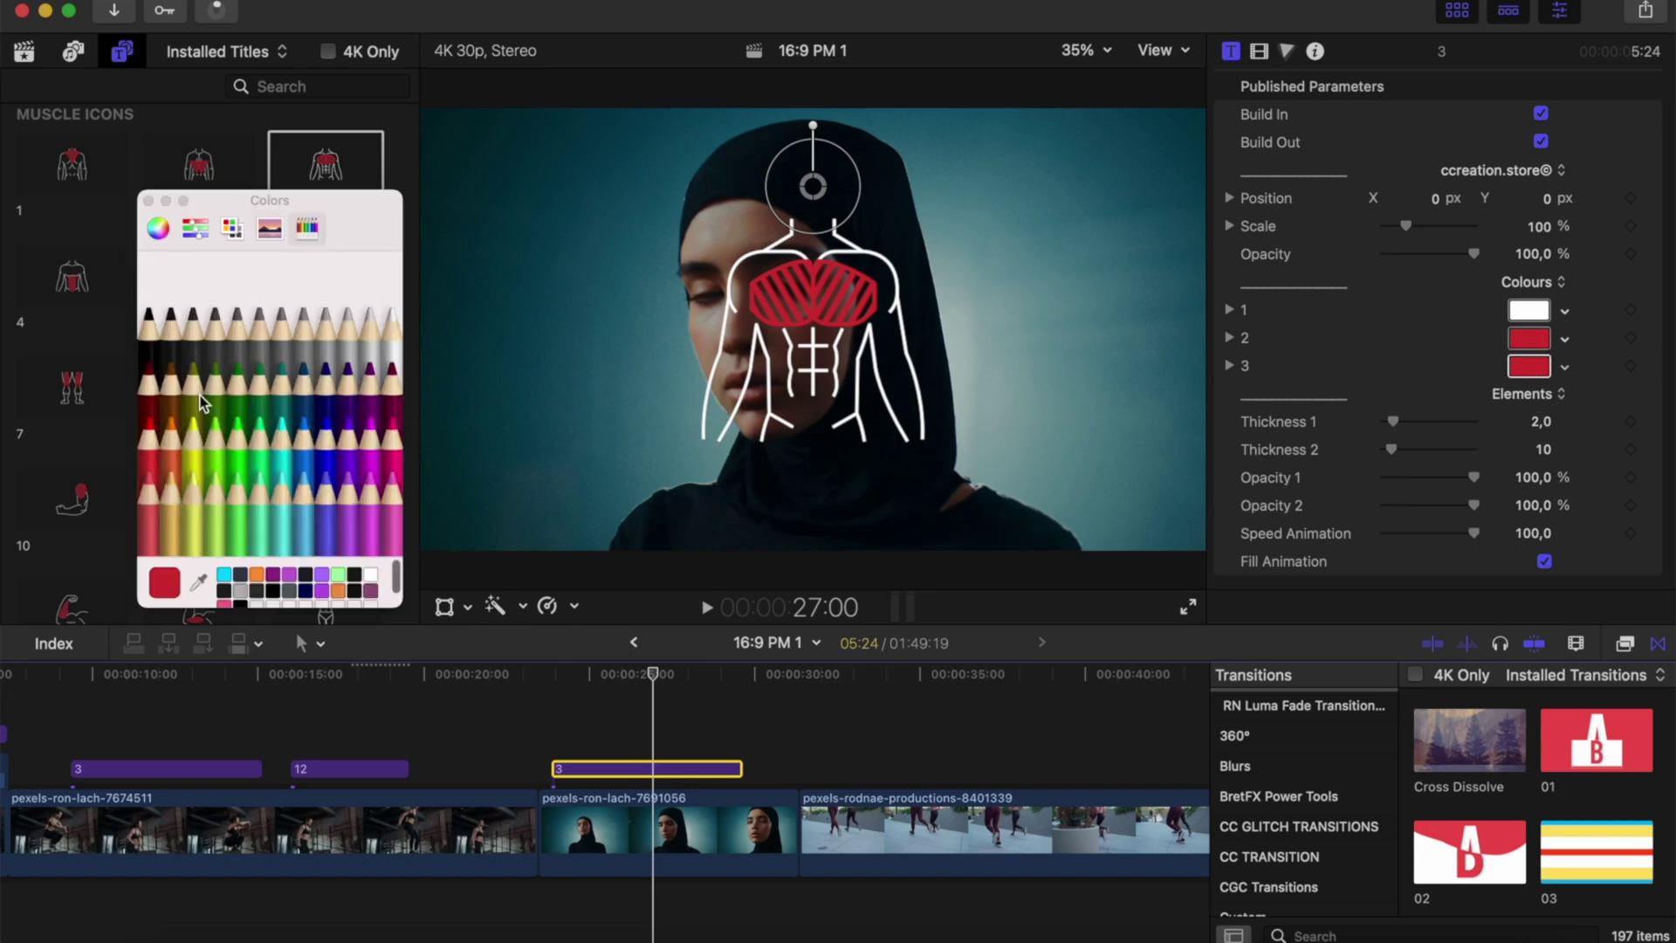
{"action": "left_click", "coordinate": [170, 489]}
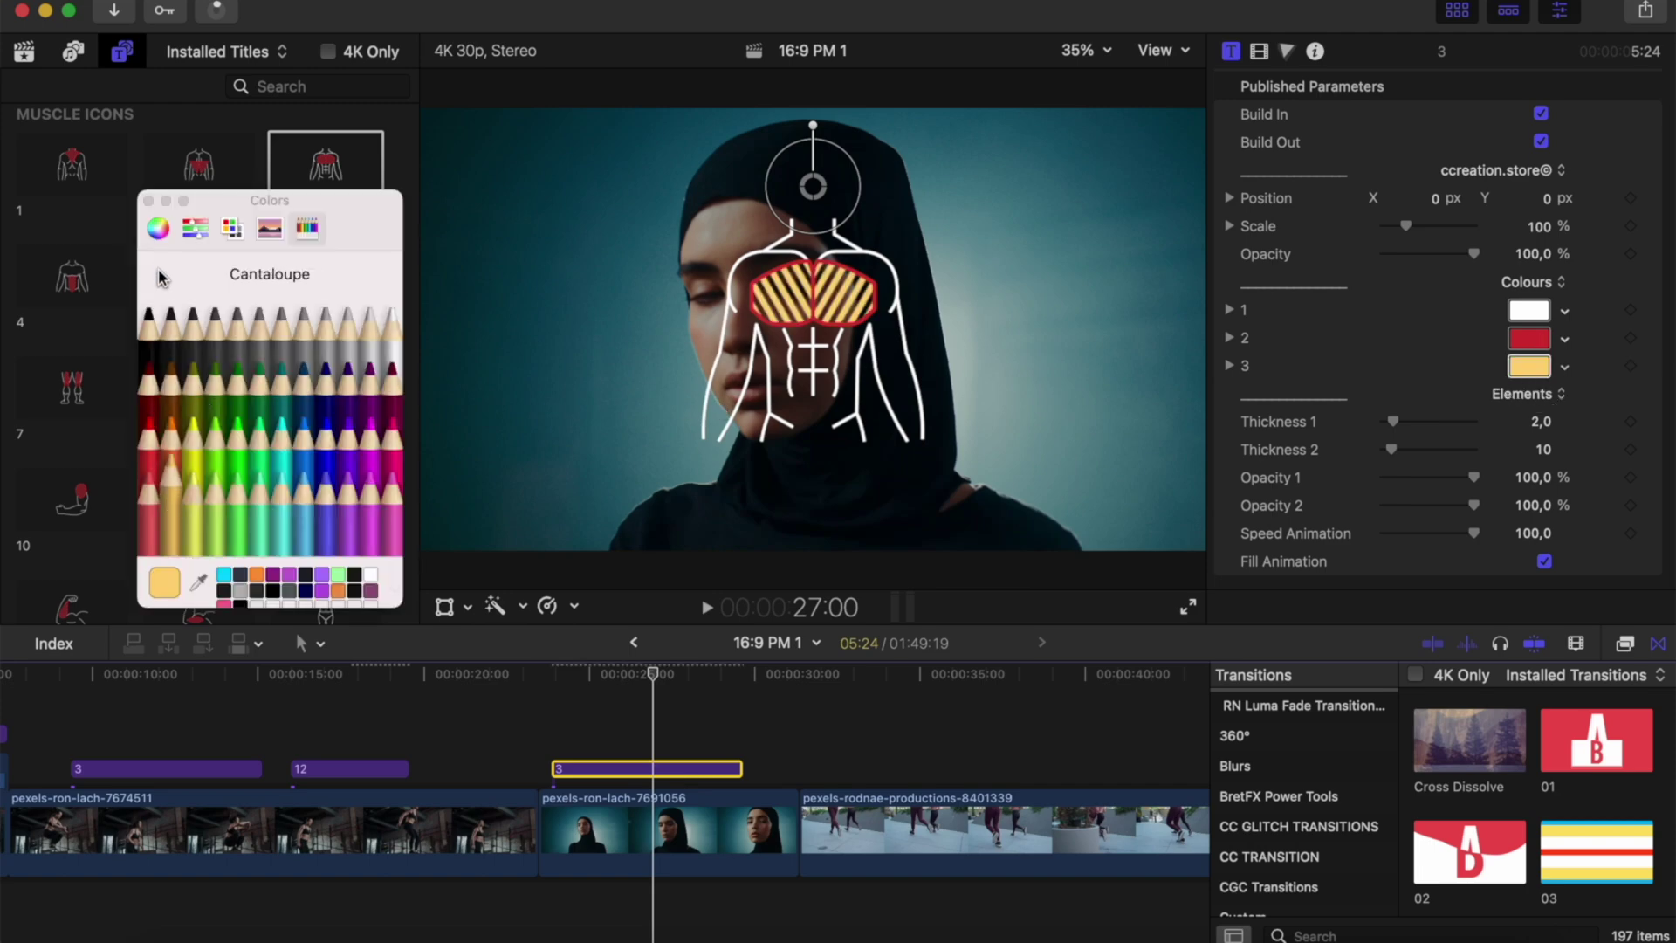
{"action": "left_click", "coordinate": [150, 202]}
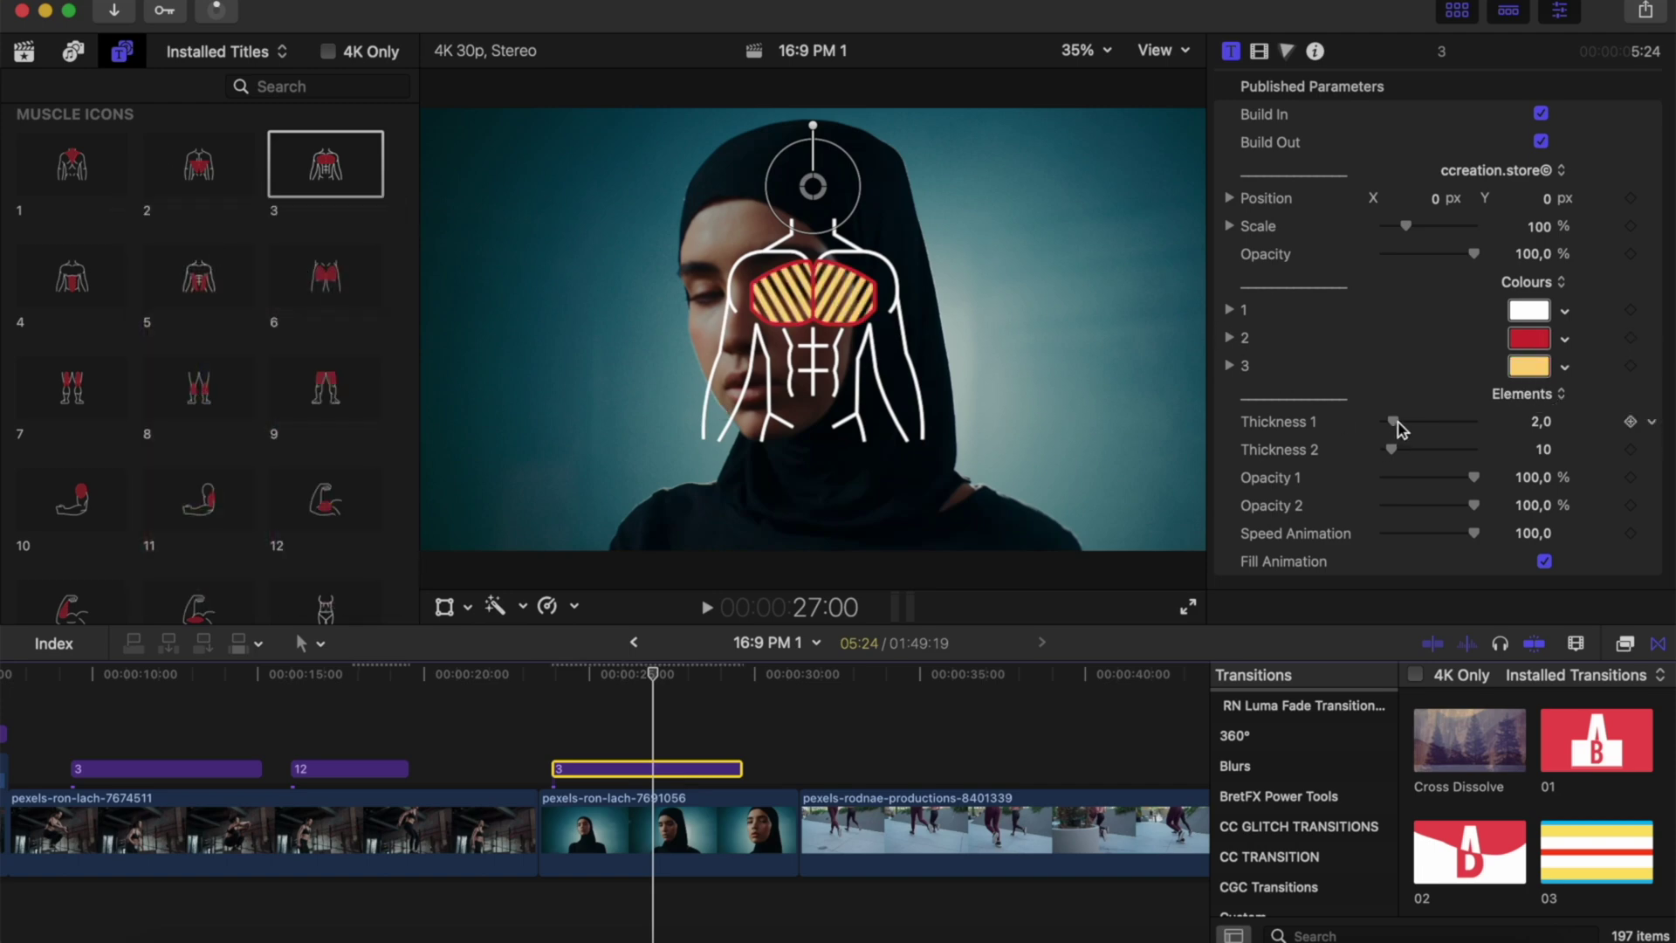
- Set the chest icon's Thickness 1 to 4,45, Thickness 2 to 6 and Speed Animation to 40,89, and turn off Fill Animation
{"action": "left_click_drag", "start_coordinate": [1395, 423], "coordinate": [1477, 480]}
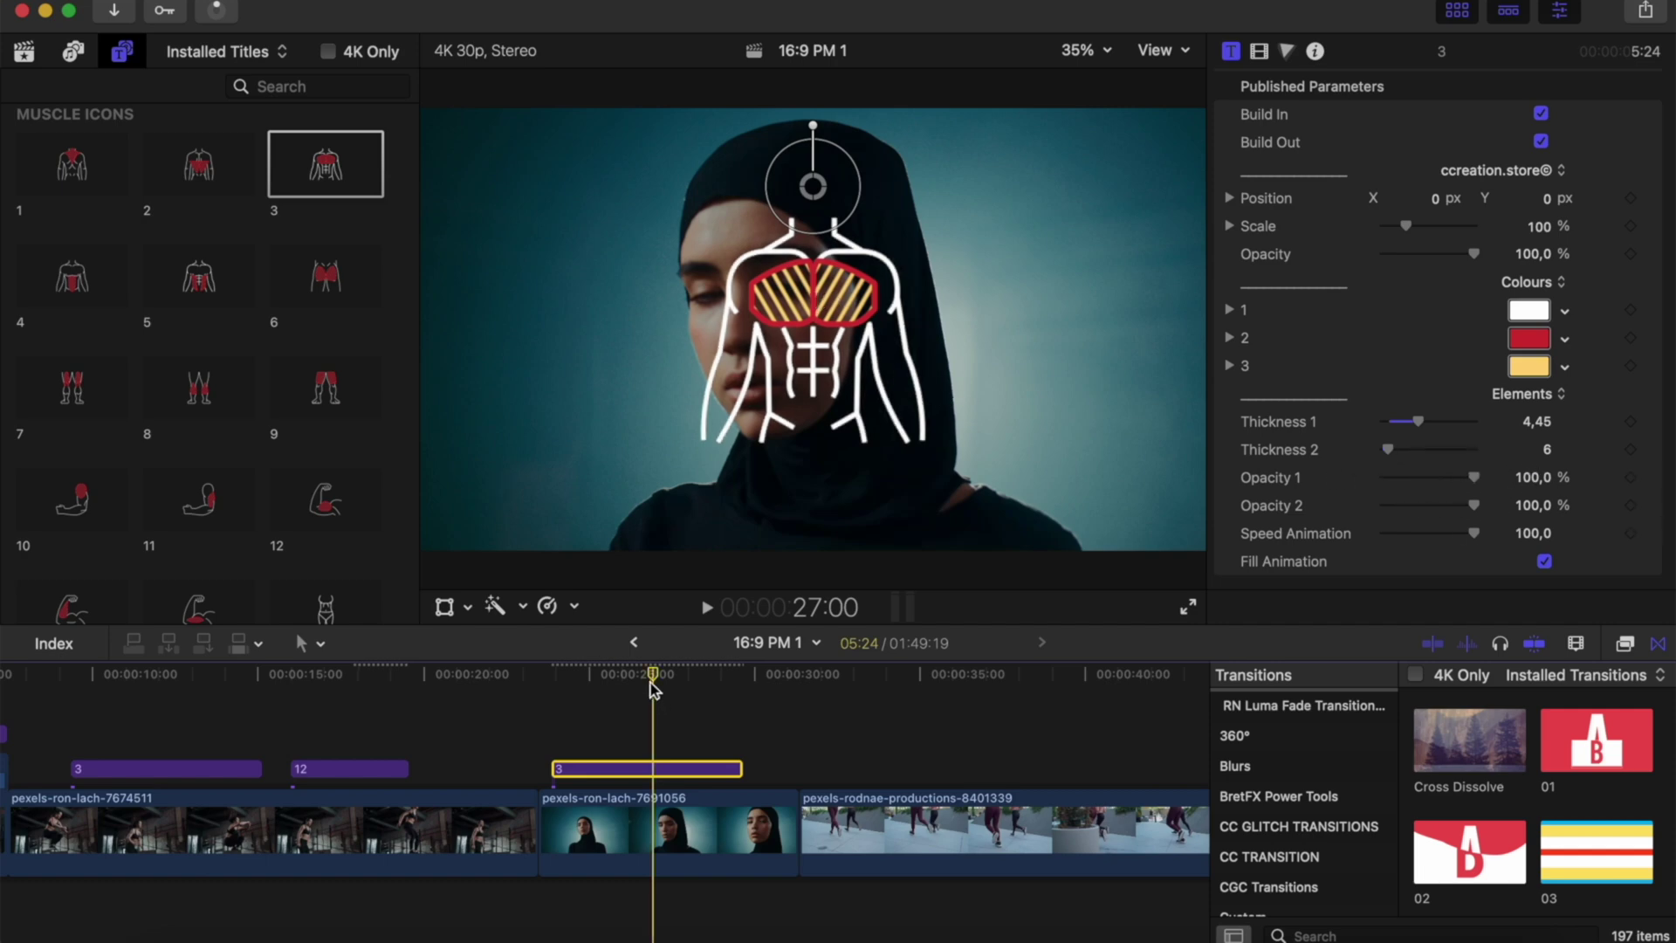
{"action": "key", "text": "space"}
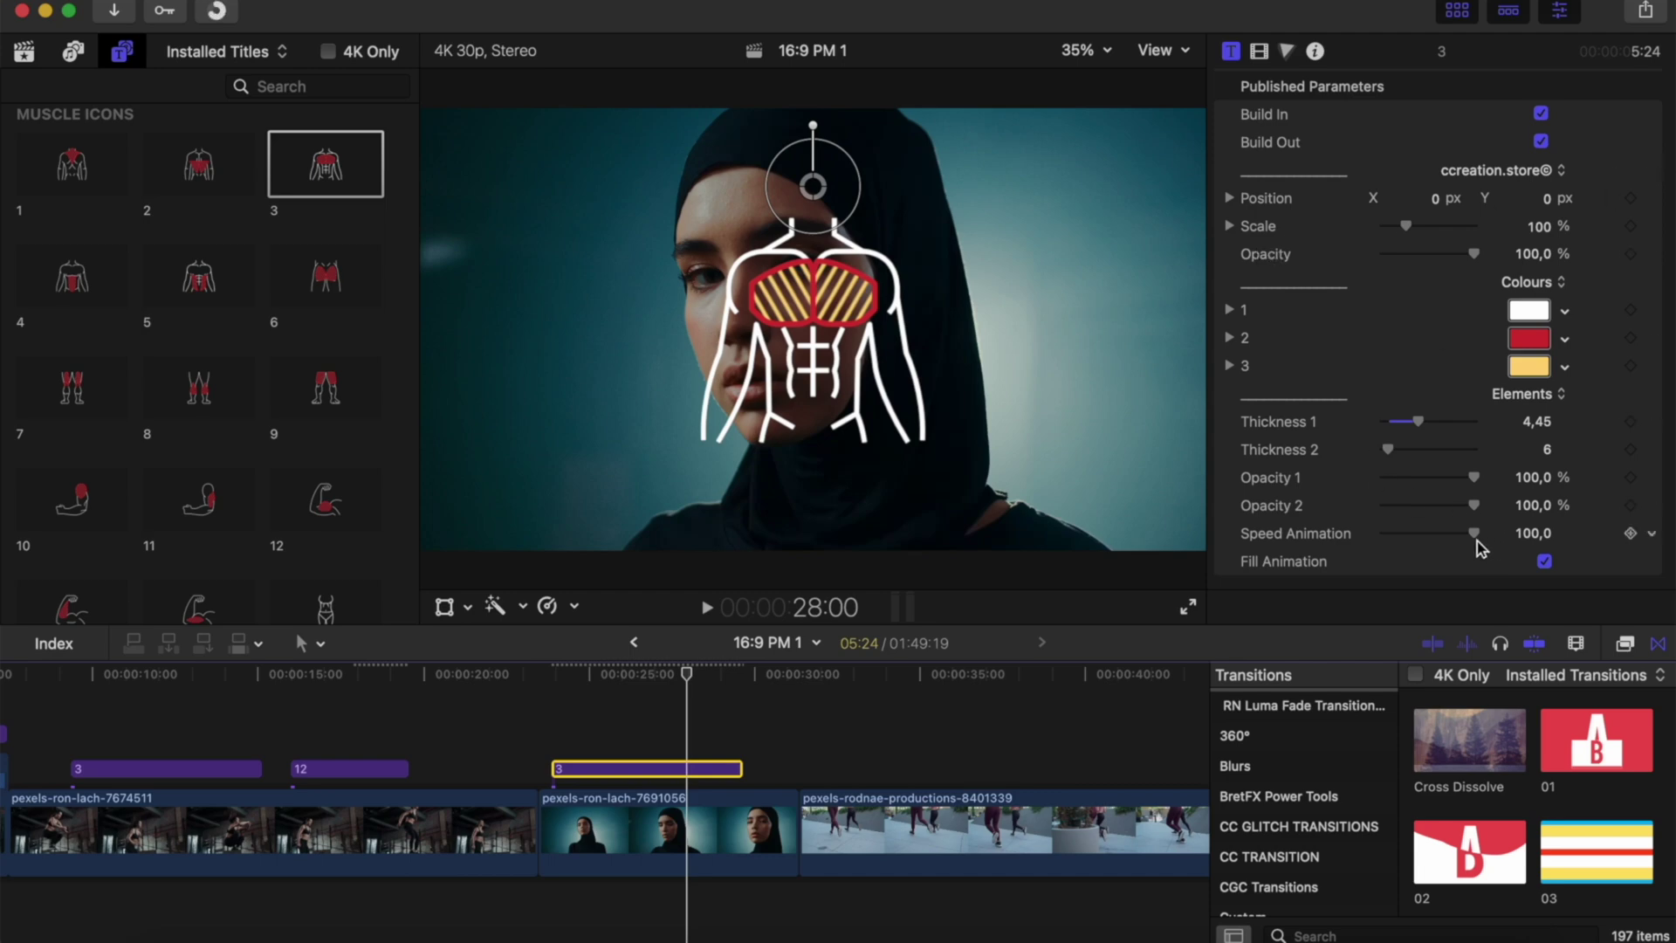
{"action": "left_click_drag", "start_coordinate": [1475, 534], "coordinate": [1415, 536]}
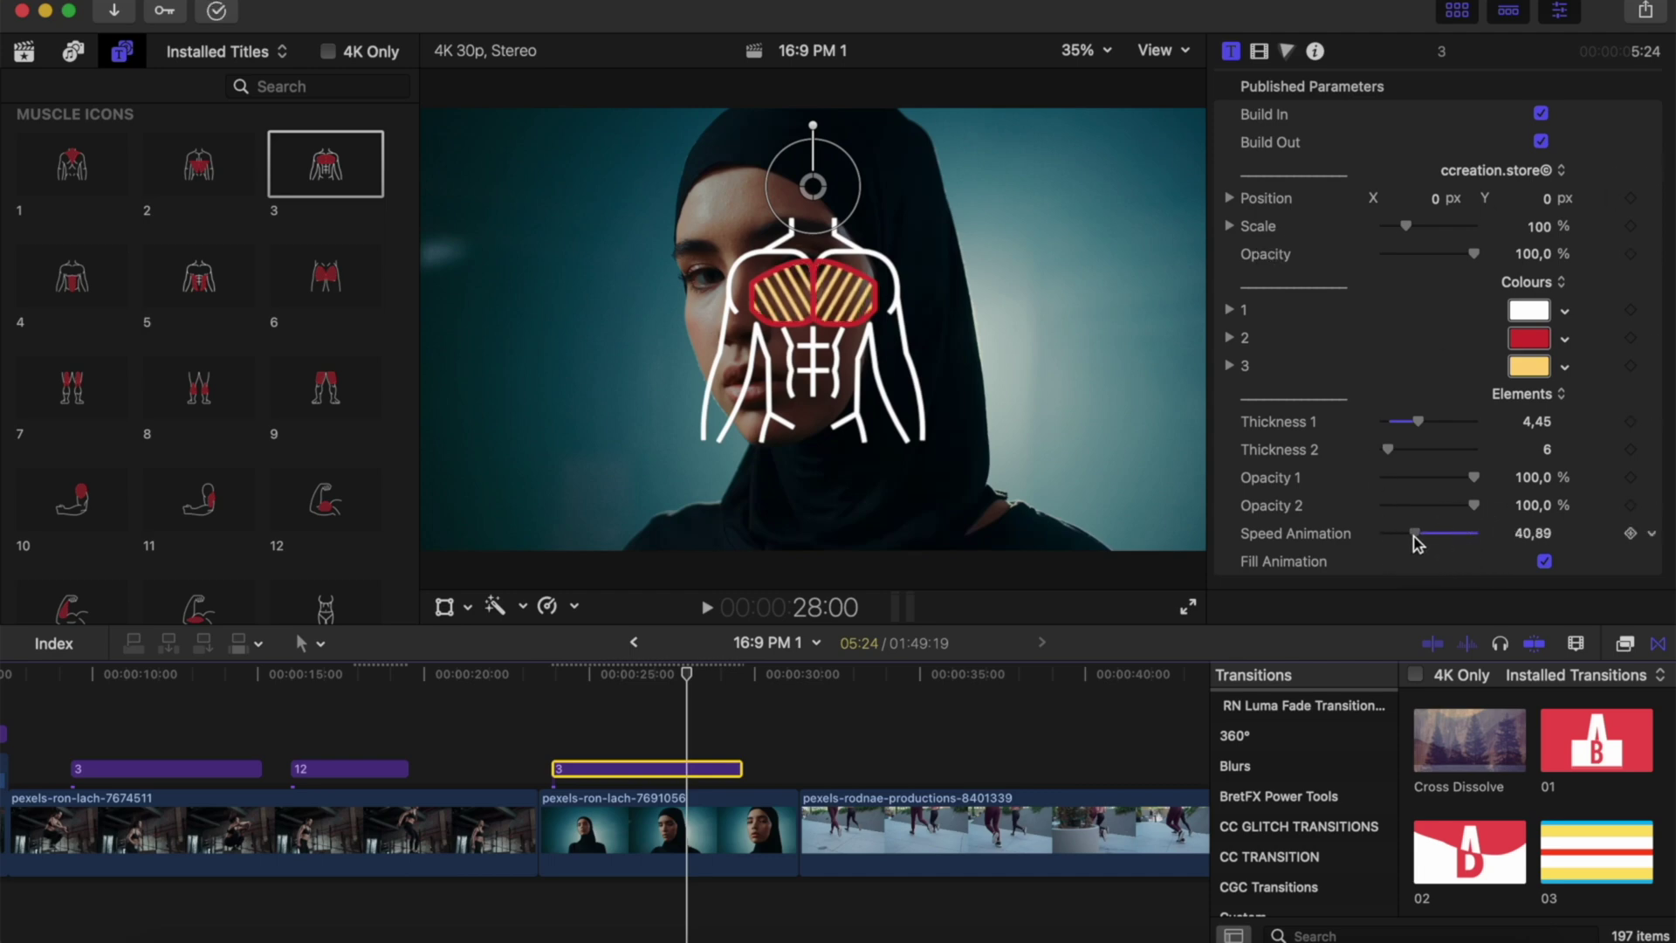
{"action": "left_click", "coordinate": [1545, 563]}
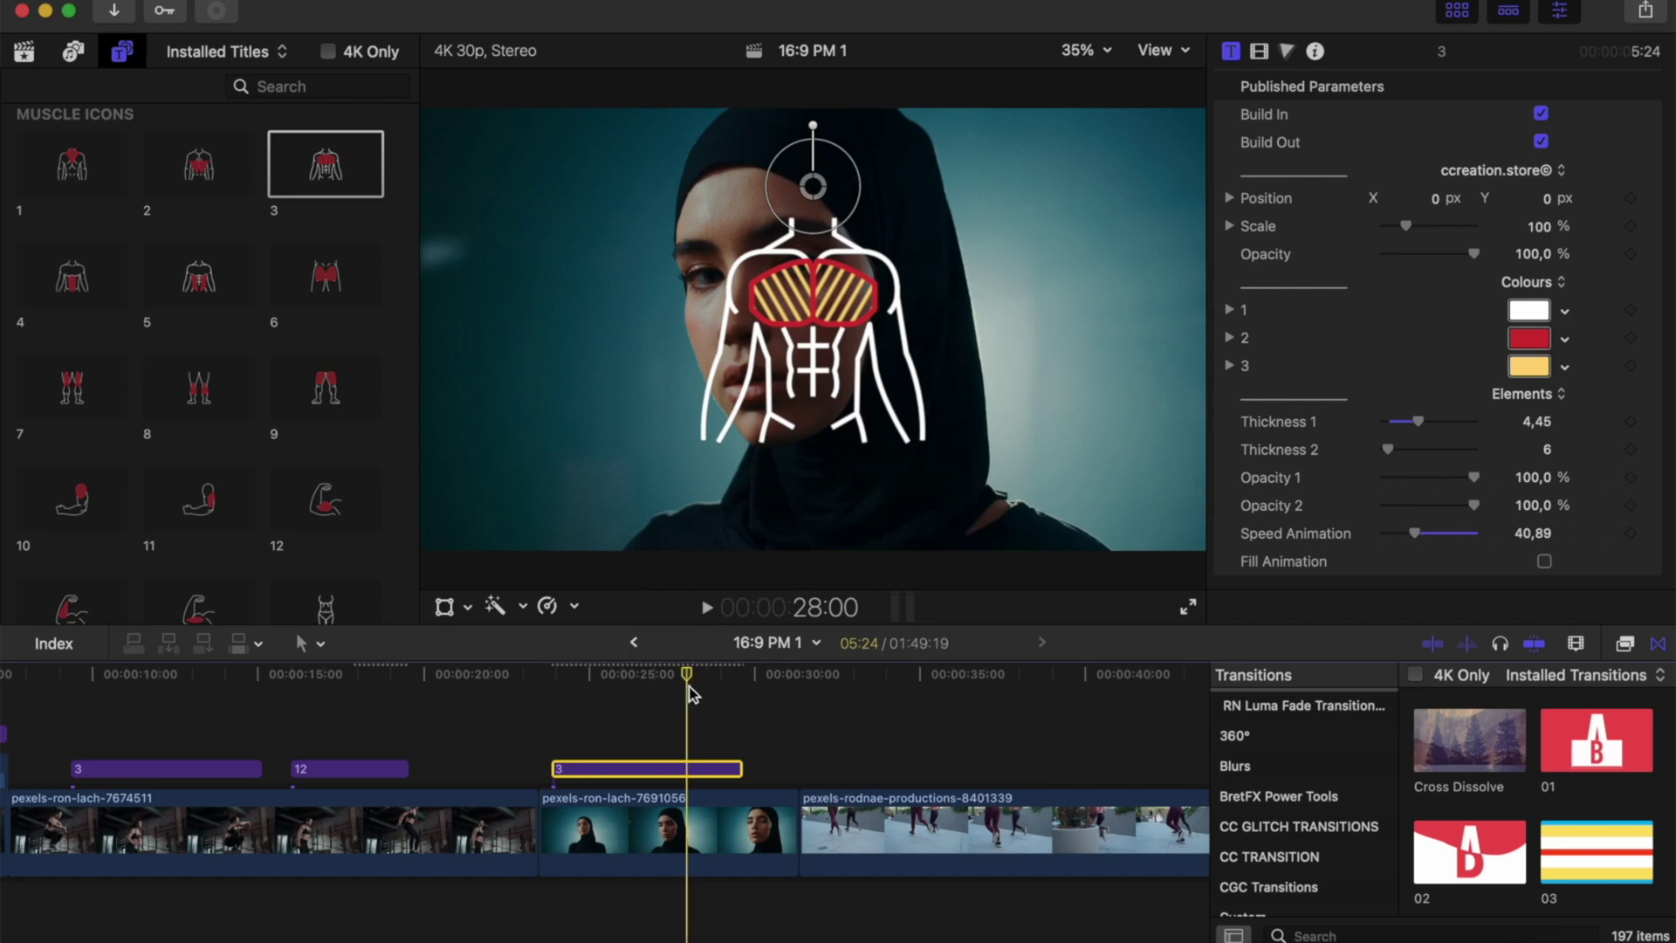
- Preview the adjusted chest icon's animation from about 25:27 and delete the title from the timeline
{"action": "left_click_drag", "start_coordinate": [689, 689], "coordinate": [618, 674]}
{"action": "key", "text": "space"}
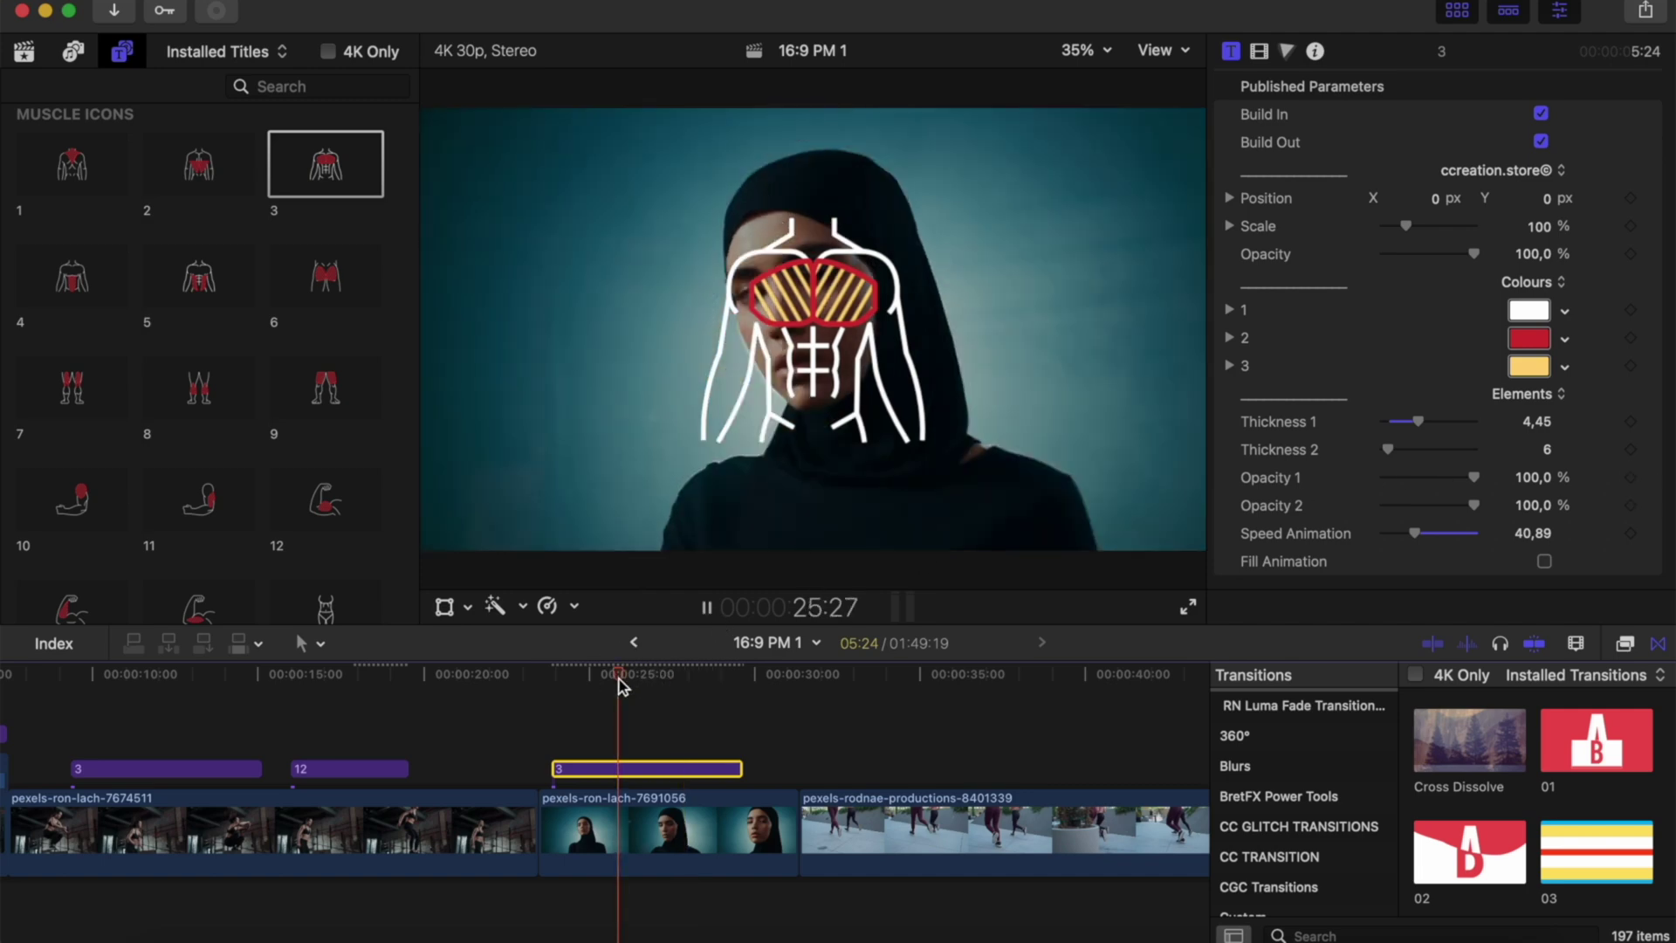
{"action": "key", "text": "space"}
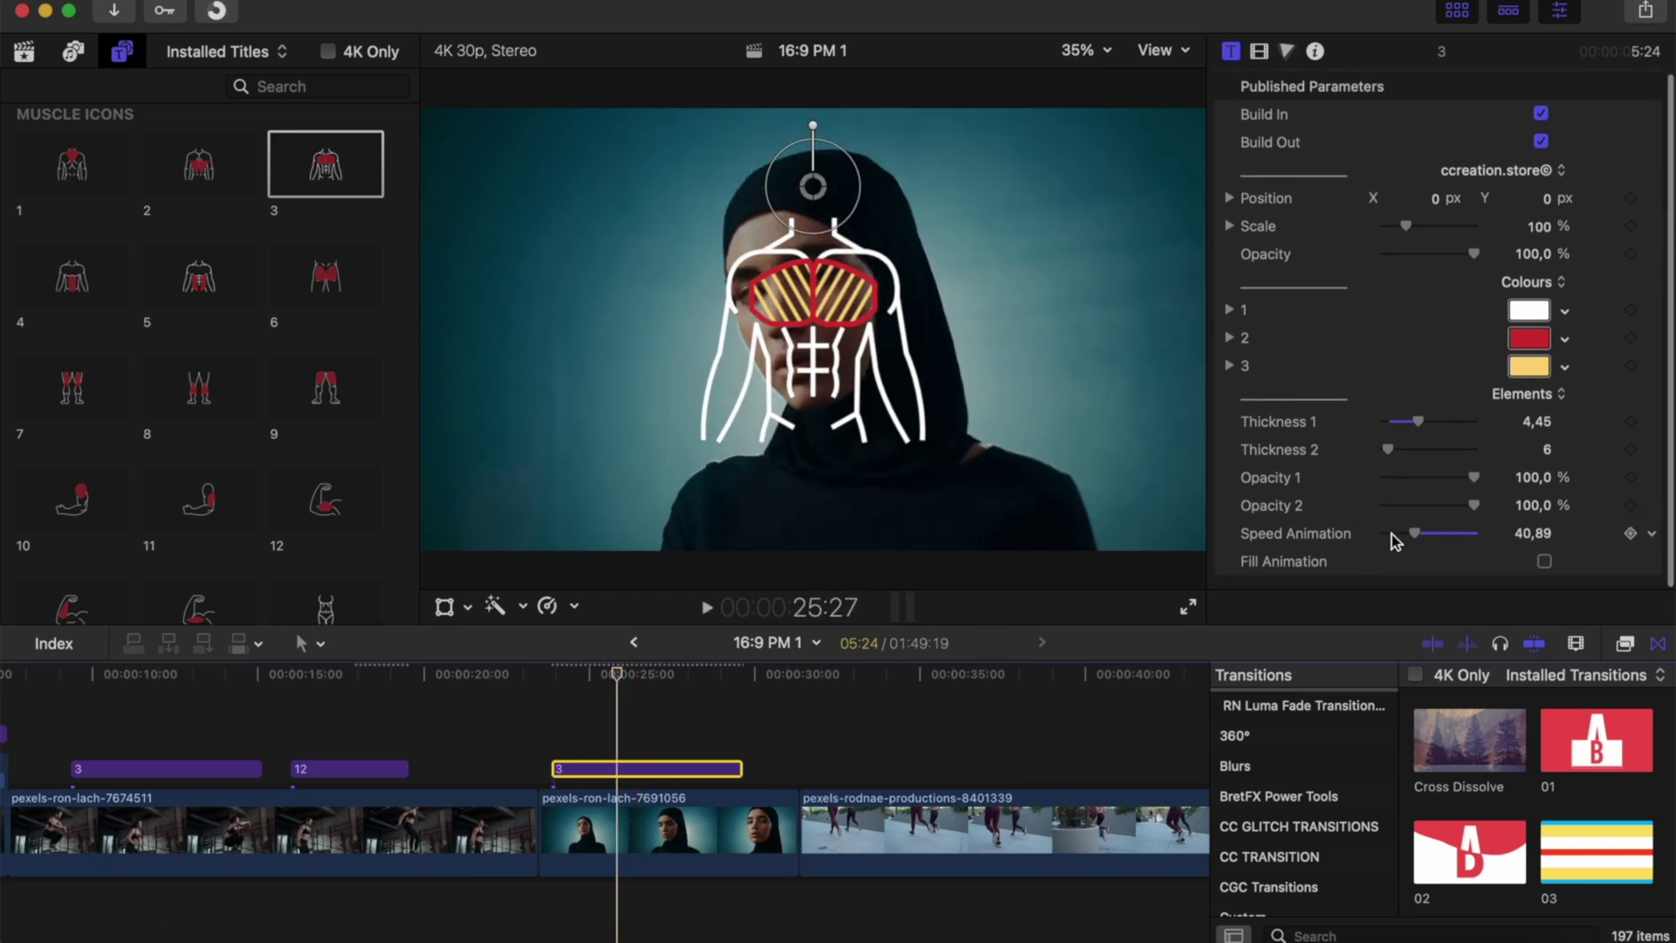
{"action": "key", "text": "Delete"}
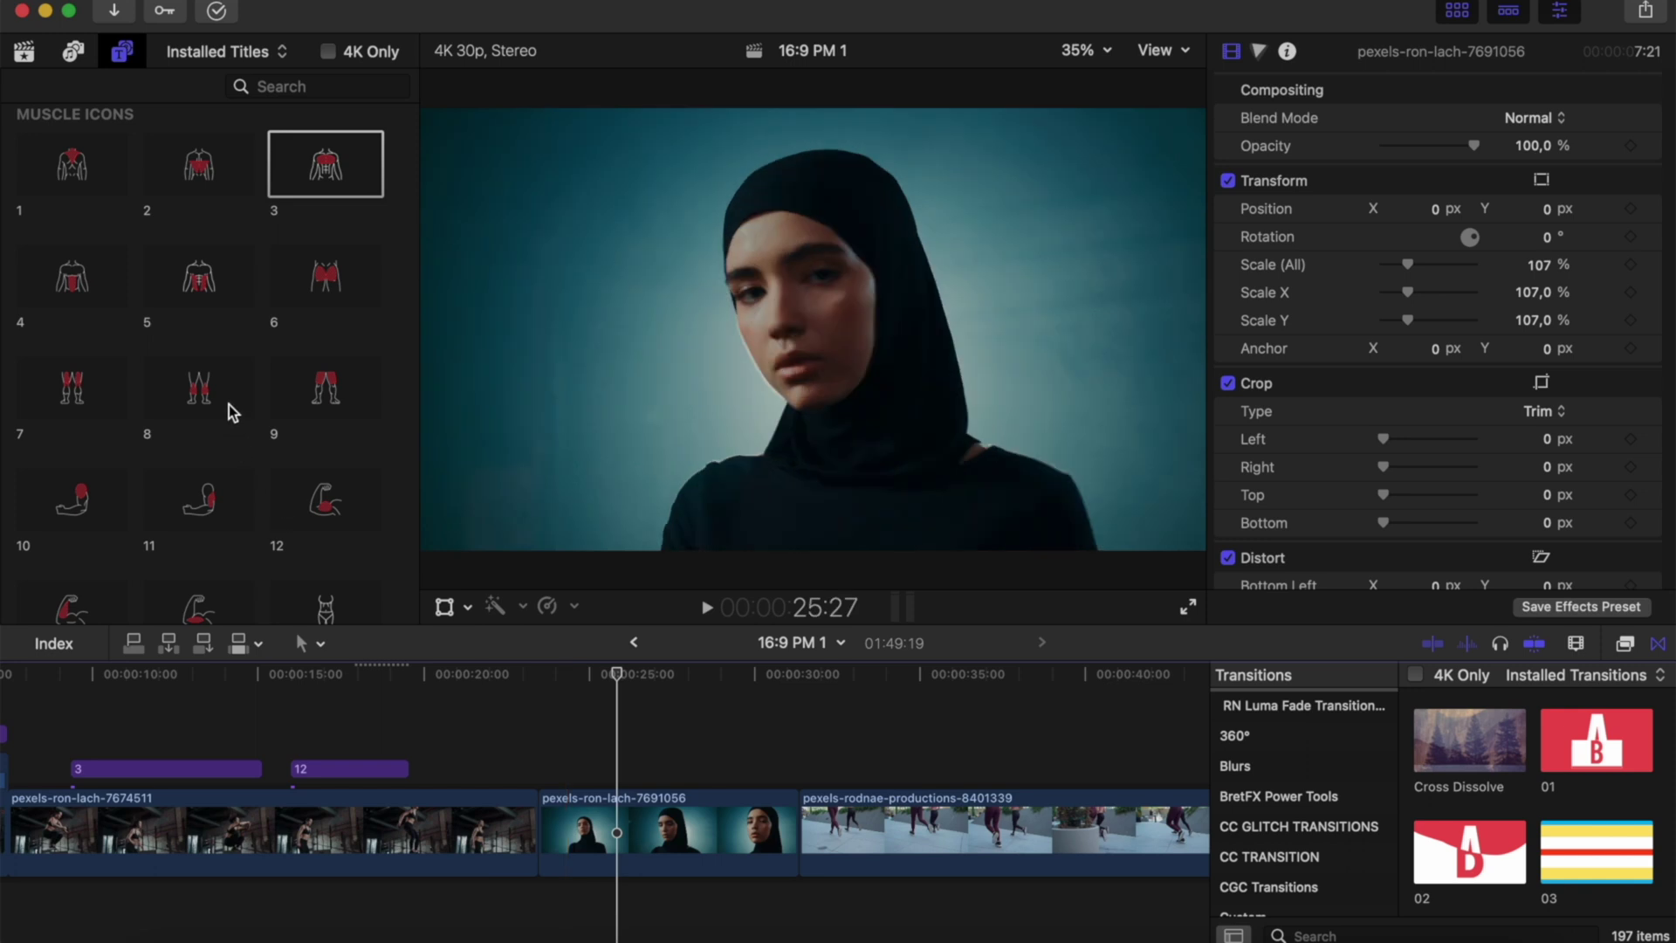
- Look through the remaining Muscle Icons titles, including MALE and FEMALE, down to the Overlay Comps category
{"action": "scroll", "coordinate": [228, 405], "scroll_direction": "down", "scroll_amount": 1}
{"action": "scroll", "coordinate": [227, 403], "scroll_direction": "down", "scroll_amount": 2}
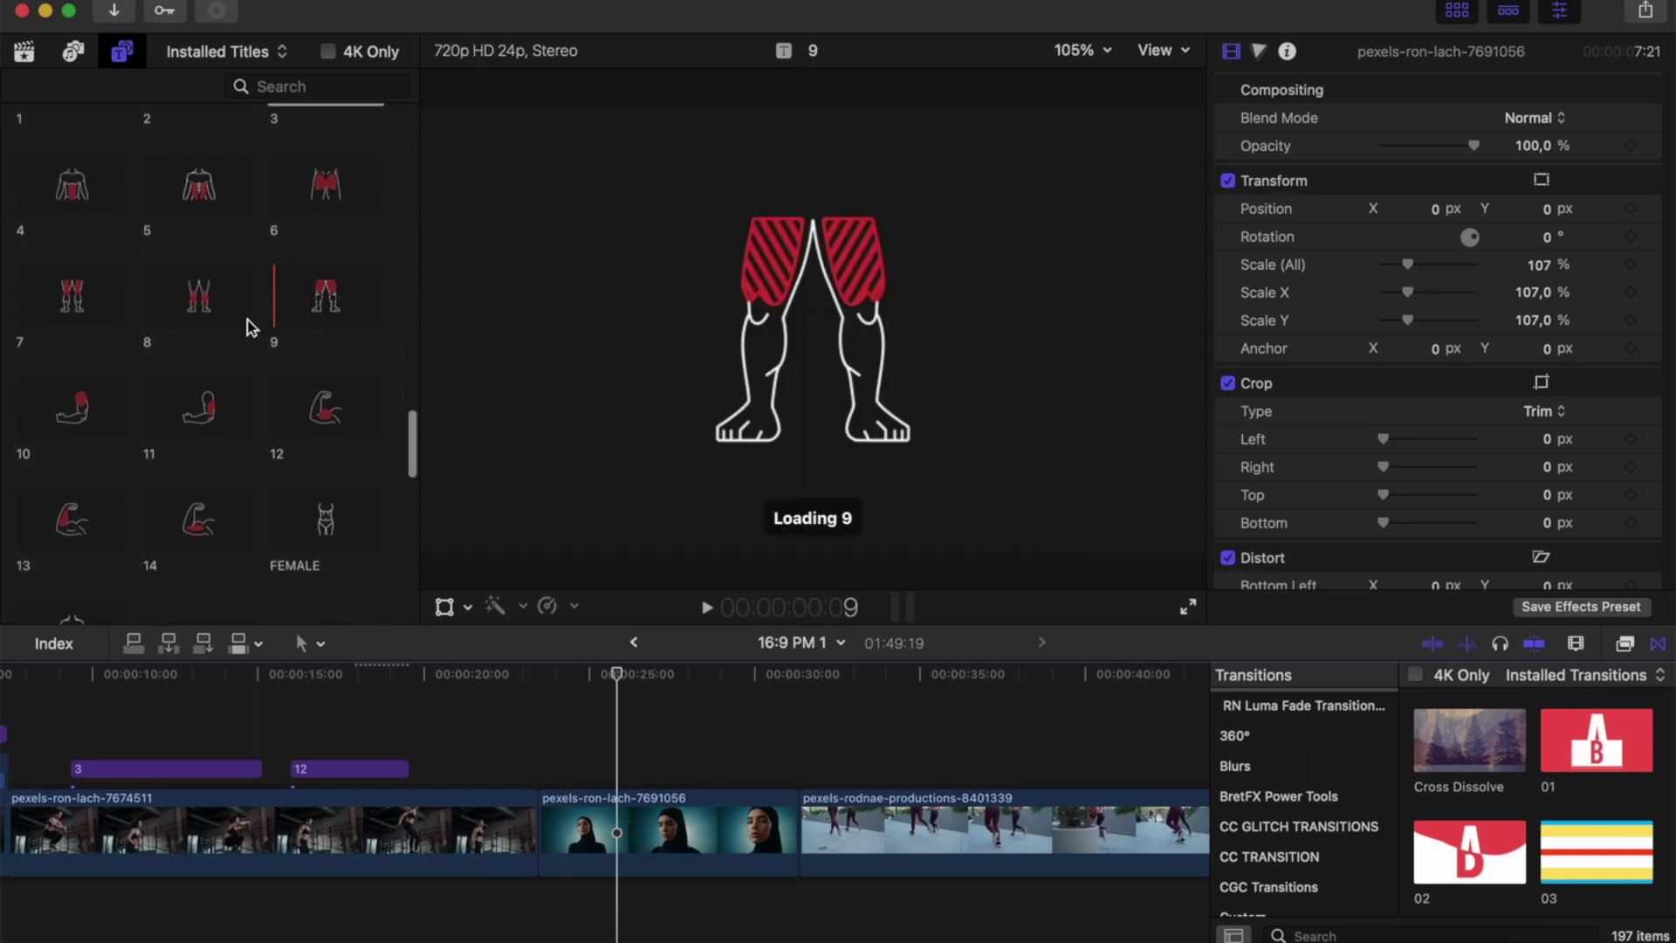
{"action": "scroll", "coordinate": [210, 315], "scroll_direction": "down", "scroll_amount": 2}
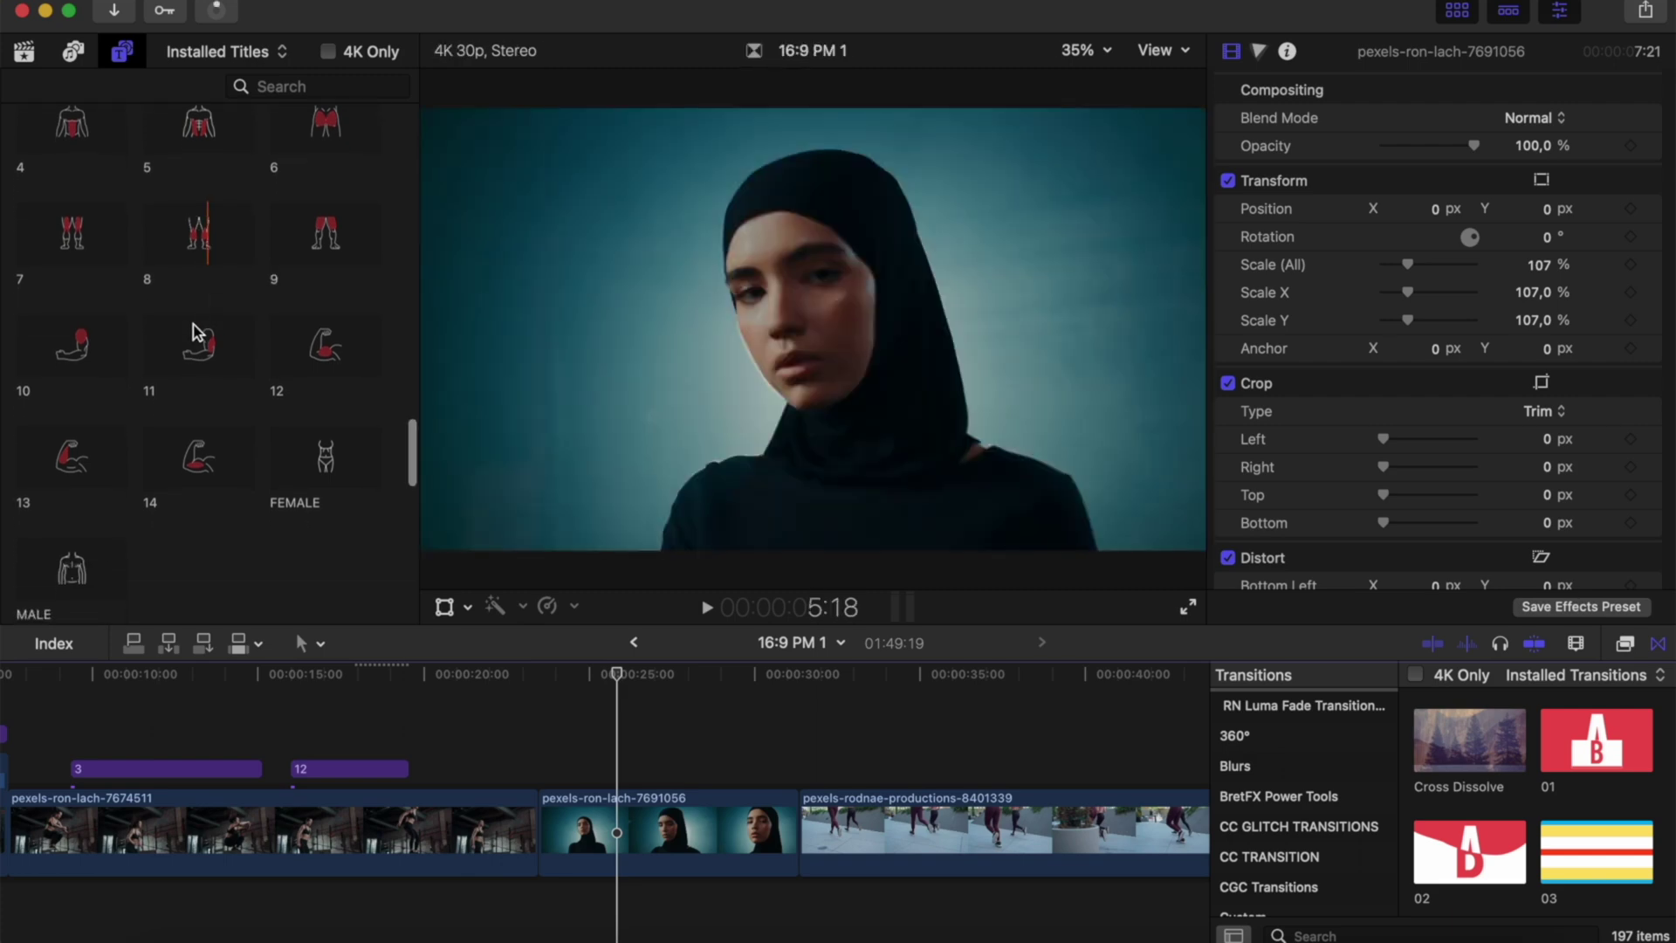
{"action": "scroll", "coordinate": [192, 323], "scroll_direction": "down", "scroll_amount": 2}
{"action": "scroll", "coordinate": [175, 429], "scroll_direction": "down", "scroll_amount": 3}
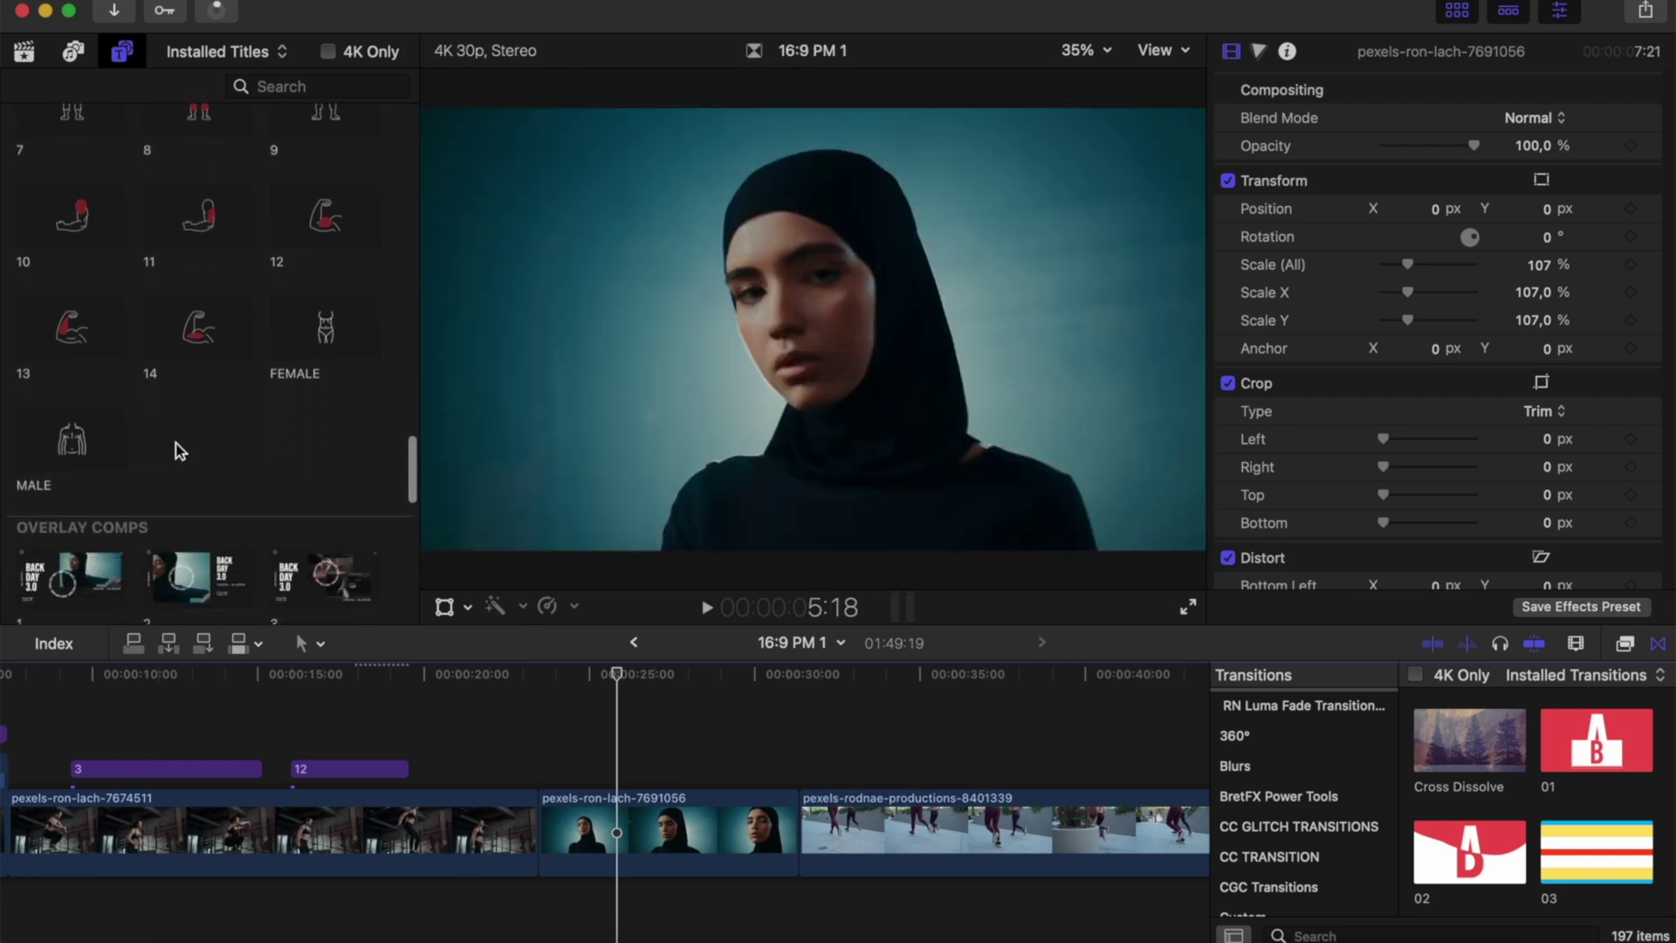
{"action": "left_click", "coordinate": [96, 432]}
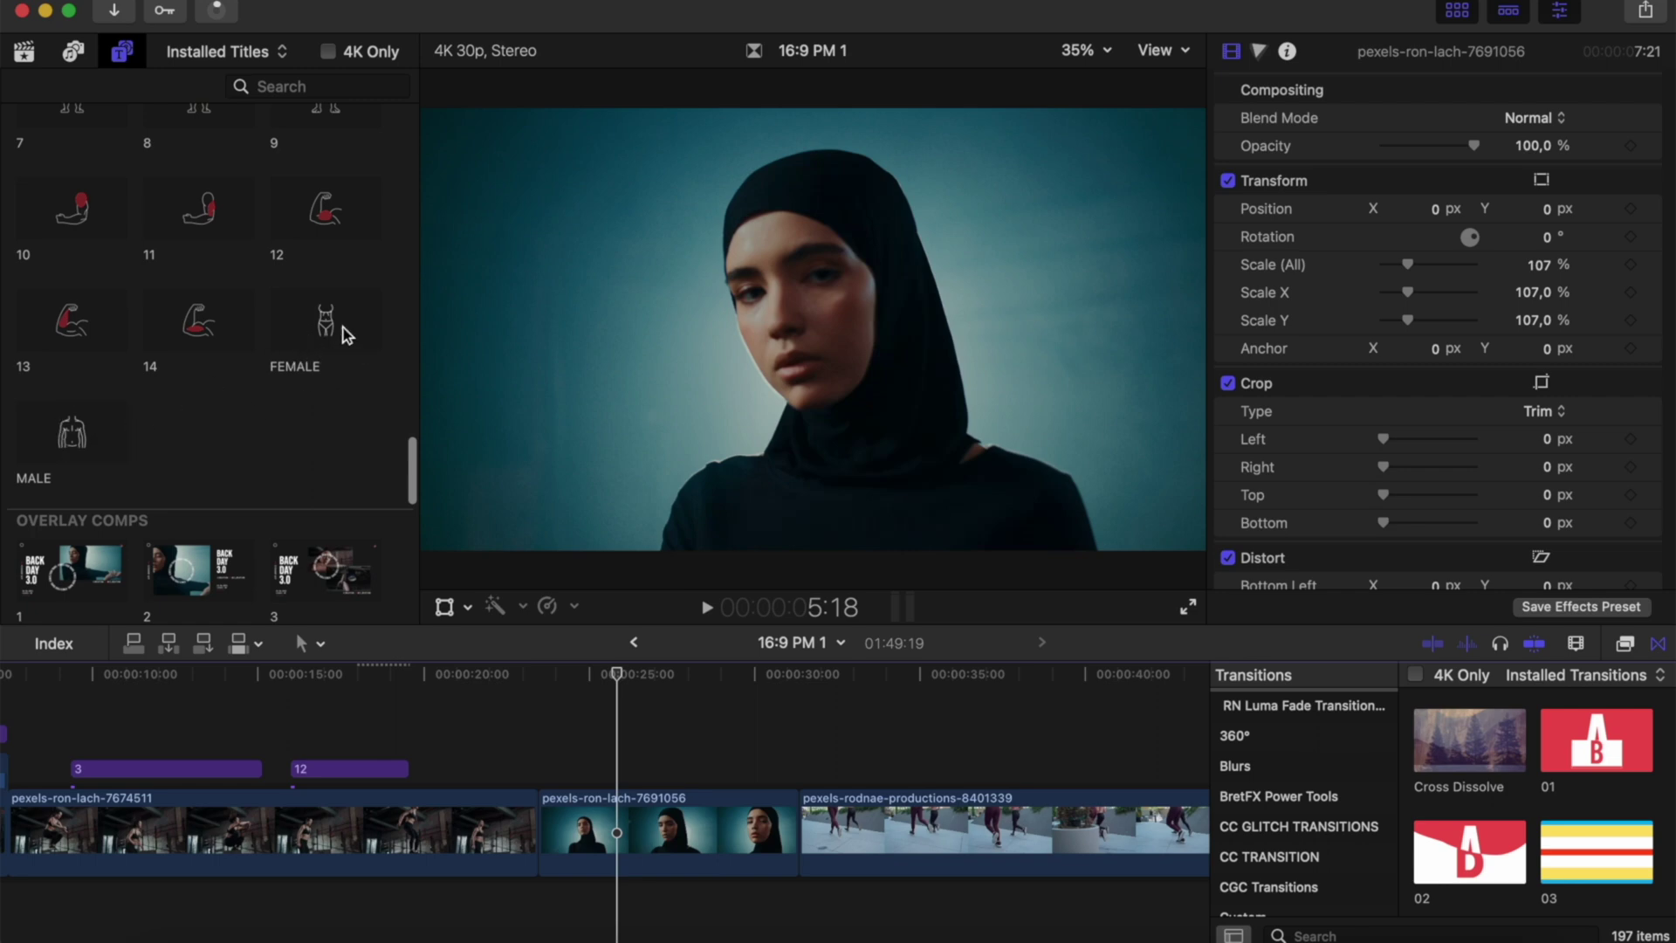
{"action": "left_click", "coordinate": [343, 328]}
{"action": "scroll", "coordinate": [343, 358], "scroll_direction": "down", "scroll_amount": 3}
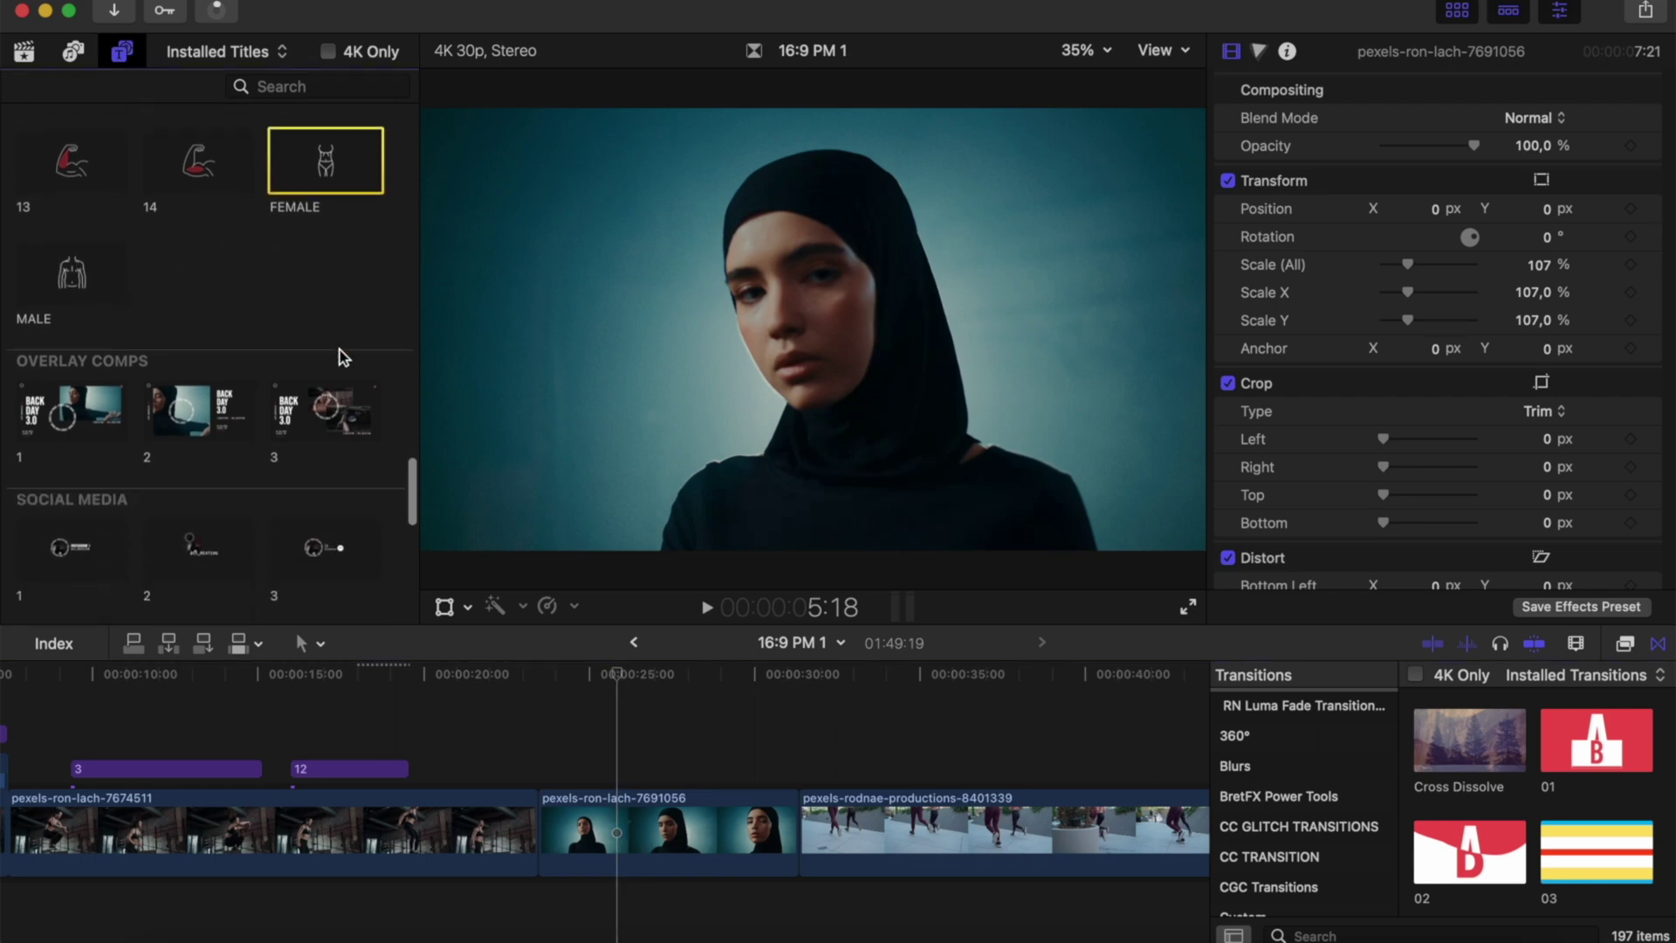
- Add Overlay Comps title 1 above the pexels-ron-lach-7691056 clip, starting at the clip's beginning
{"action": "left_click", "coordinate": [617, 670]}
{"action": "left_click", "coordinate": [583, 674]}
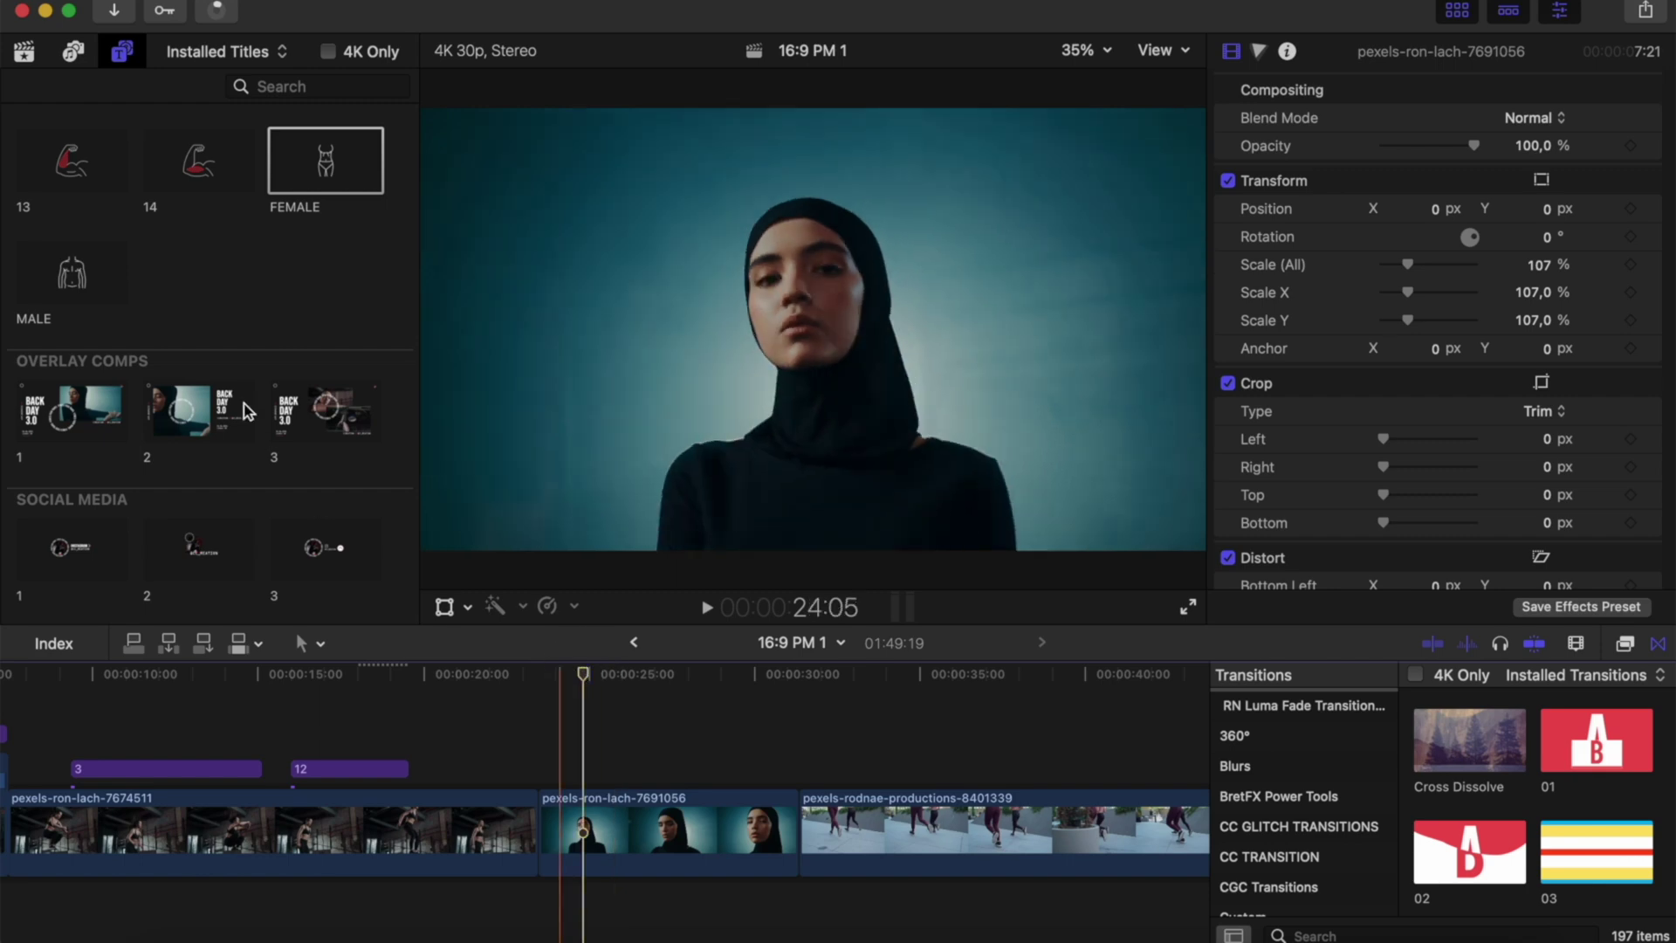
{"action": "scroll", "coordinate": [244, 405], "scroll_direction": "down", "scroll_amount": 3}
{"action": "left_click_drag", "start_coordinate": [59, 223], "coordinate": [541, 772]}
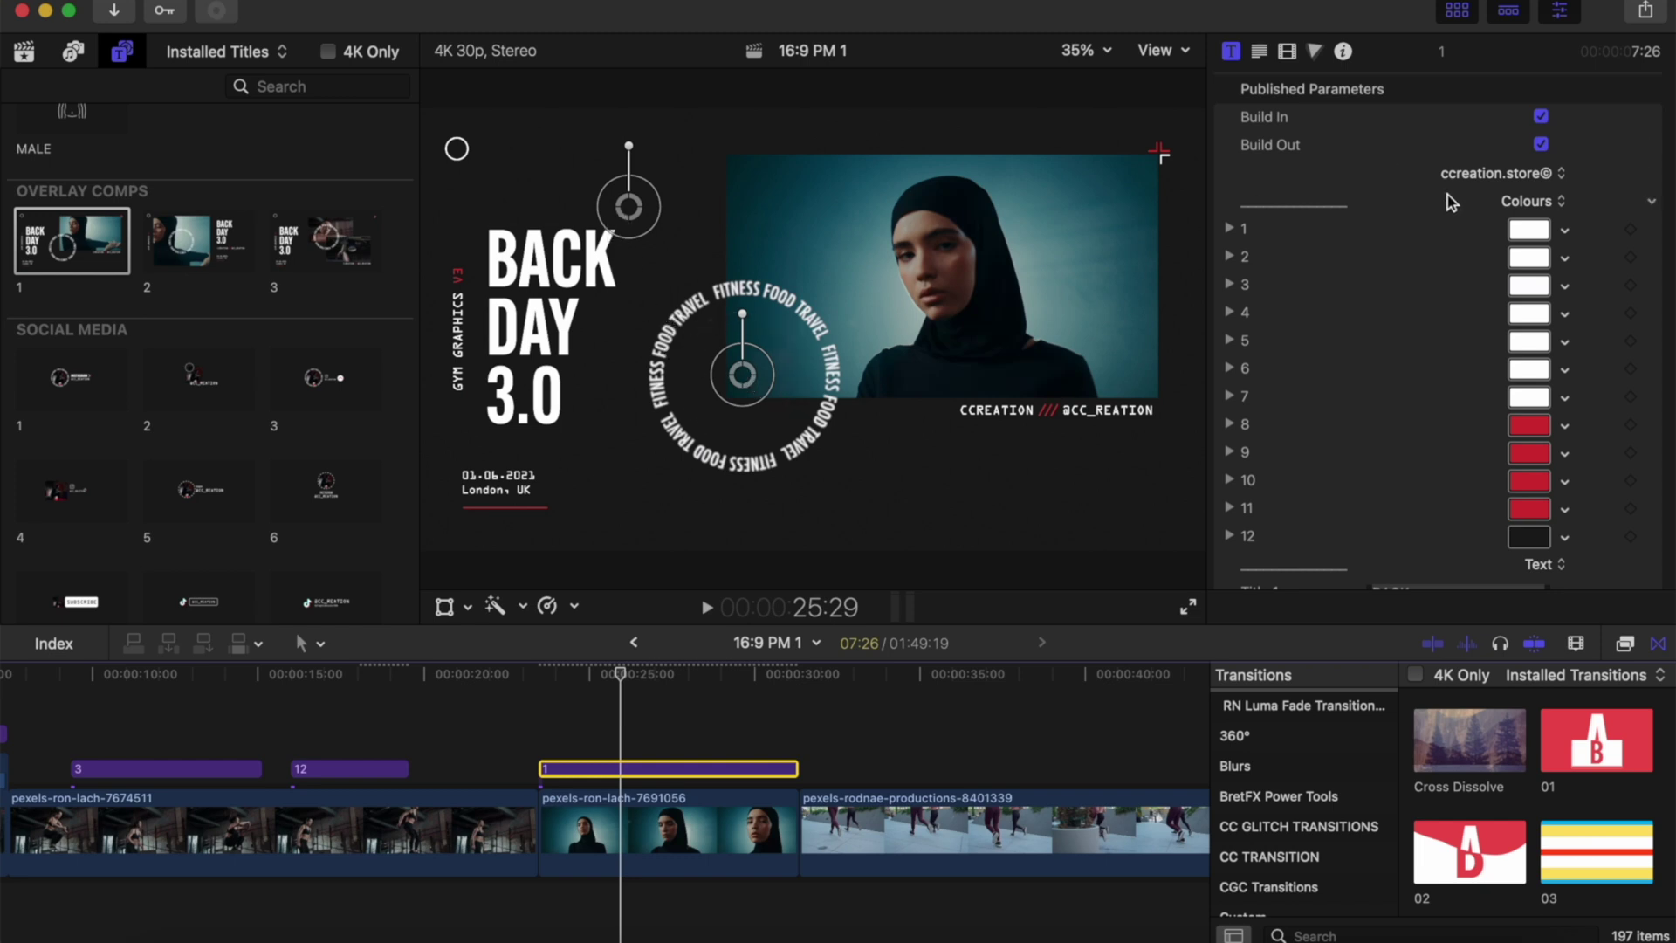
- Change the overlay title's Title 1 text to CHEST DAY, split over two lines
{"action": "scroll", "coordinate": [1447, 203], "scroll_direction": "down", "scroll_amount": 10}
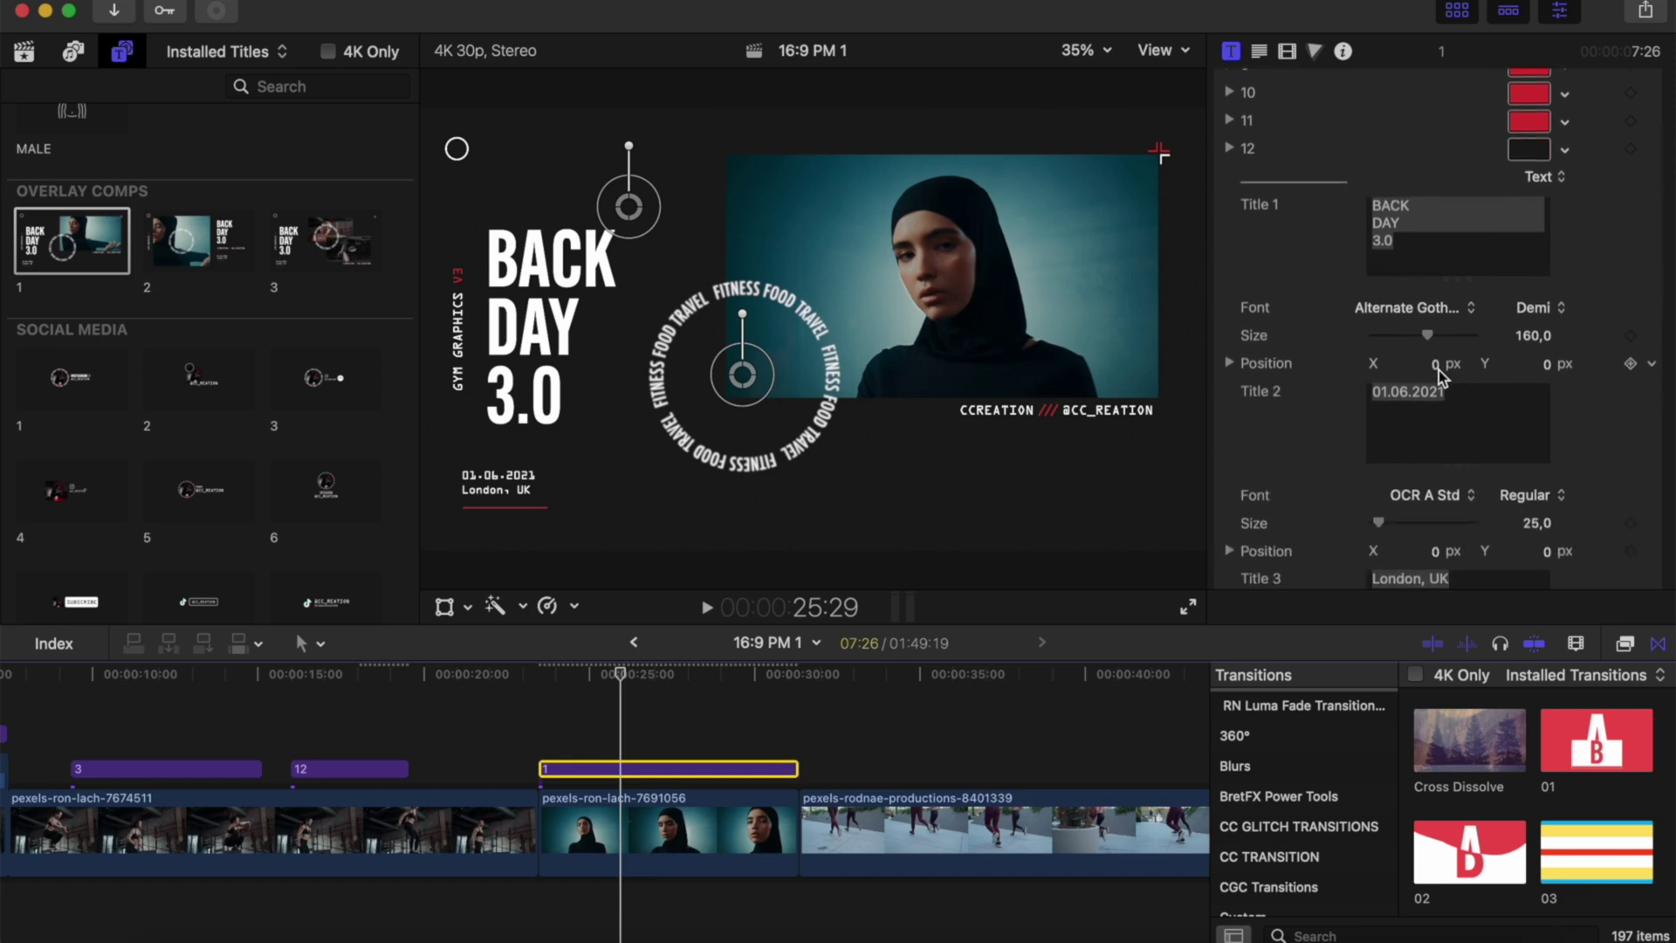
{"action": "scroll", "coordinate": [1361, 280], "scroll_direction": "down", "scroll_amount": 2}
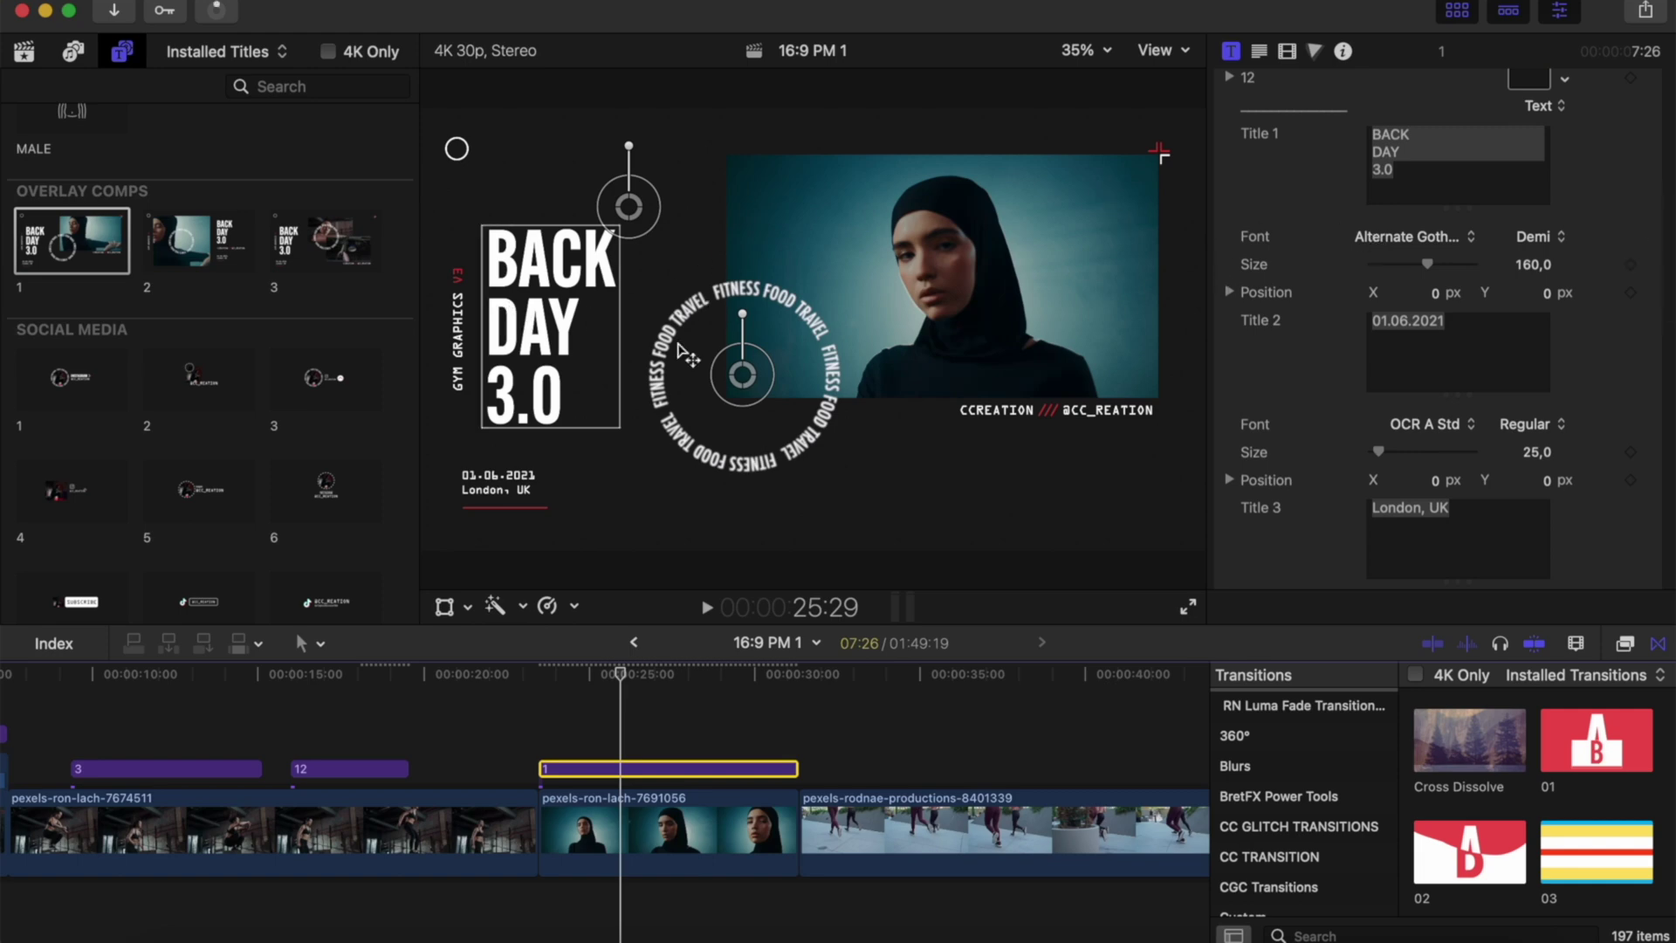
{"action": "scroll", "coordinate": [1278, 305], "scroll_direction": "up", "scroll_amount": 5}
{"action": "left_click", "coordinate": [1346, 312]}
{"action": "key", "text": "super+a"}
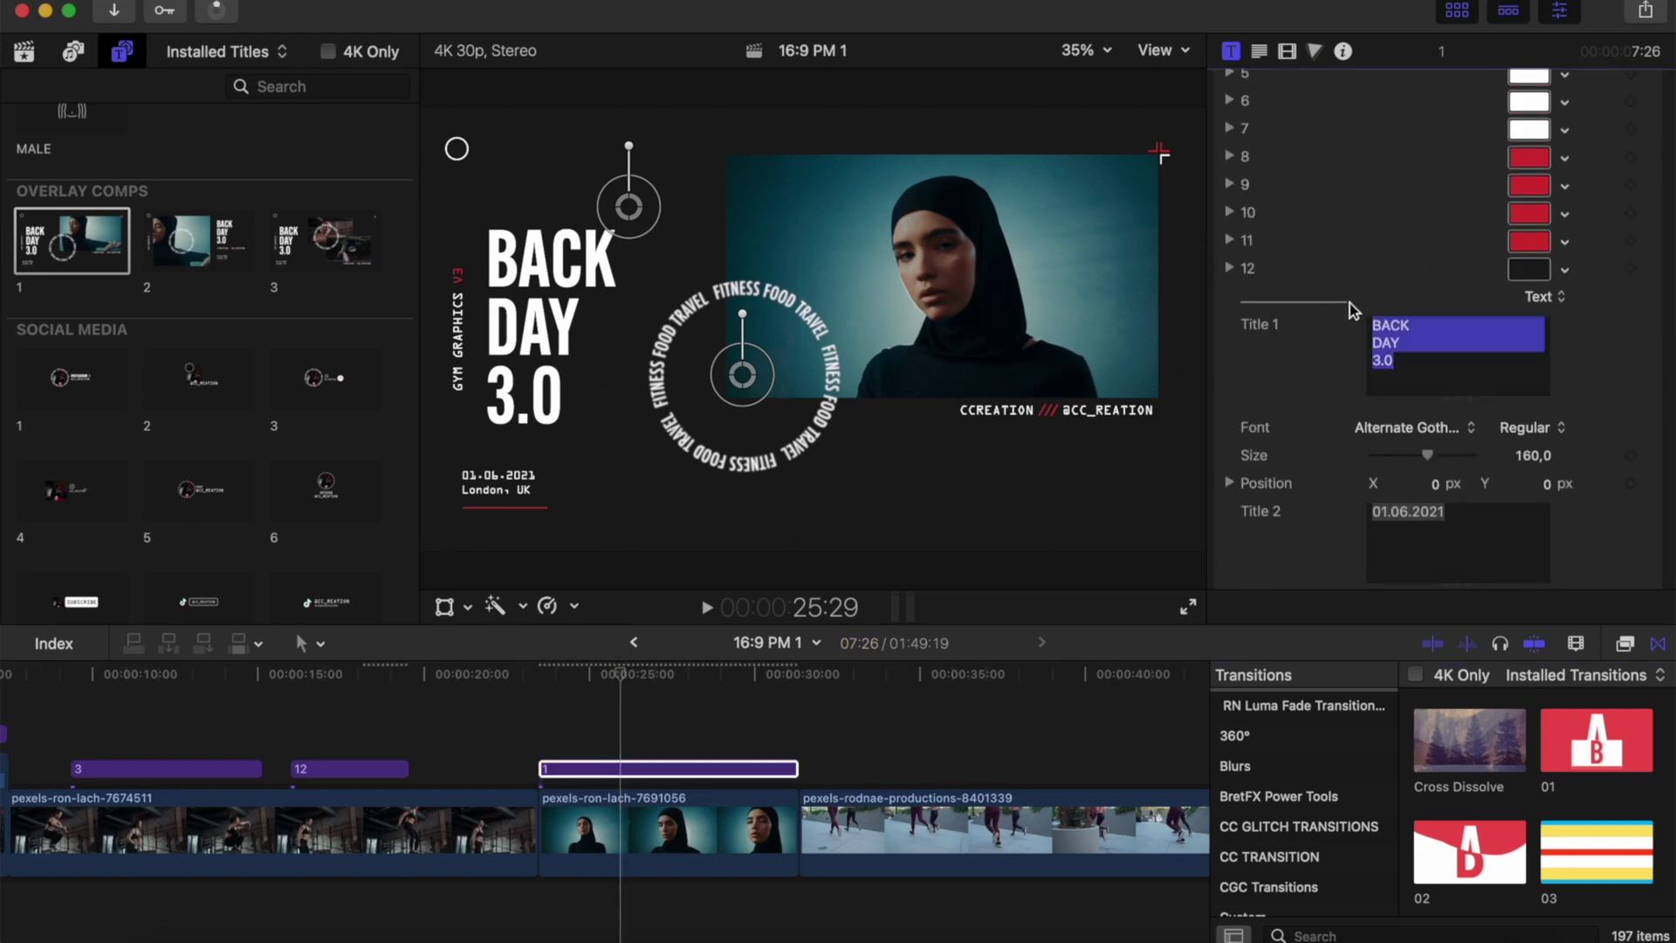
{"action": "type", "text": "CHEST DAY"}
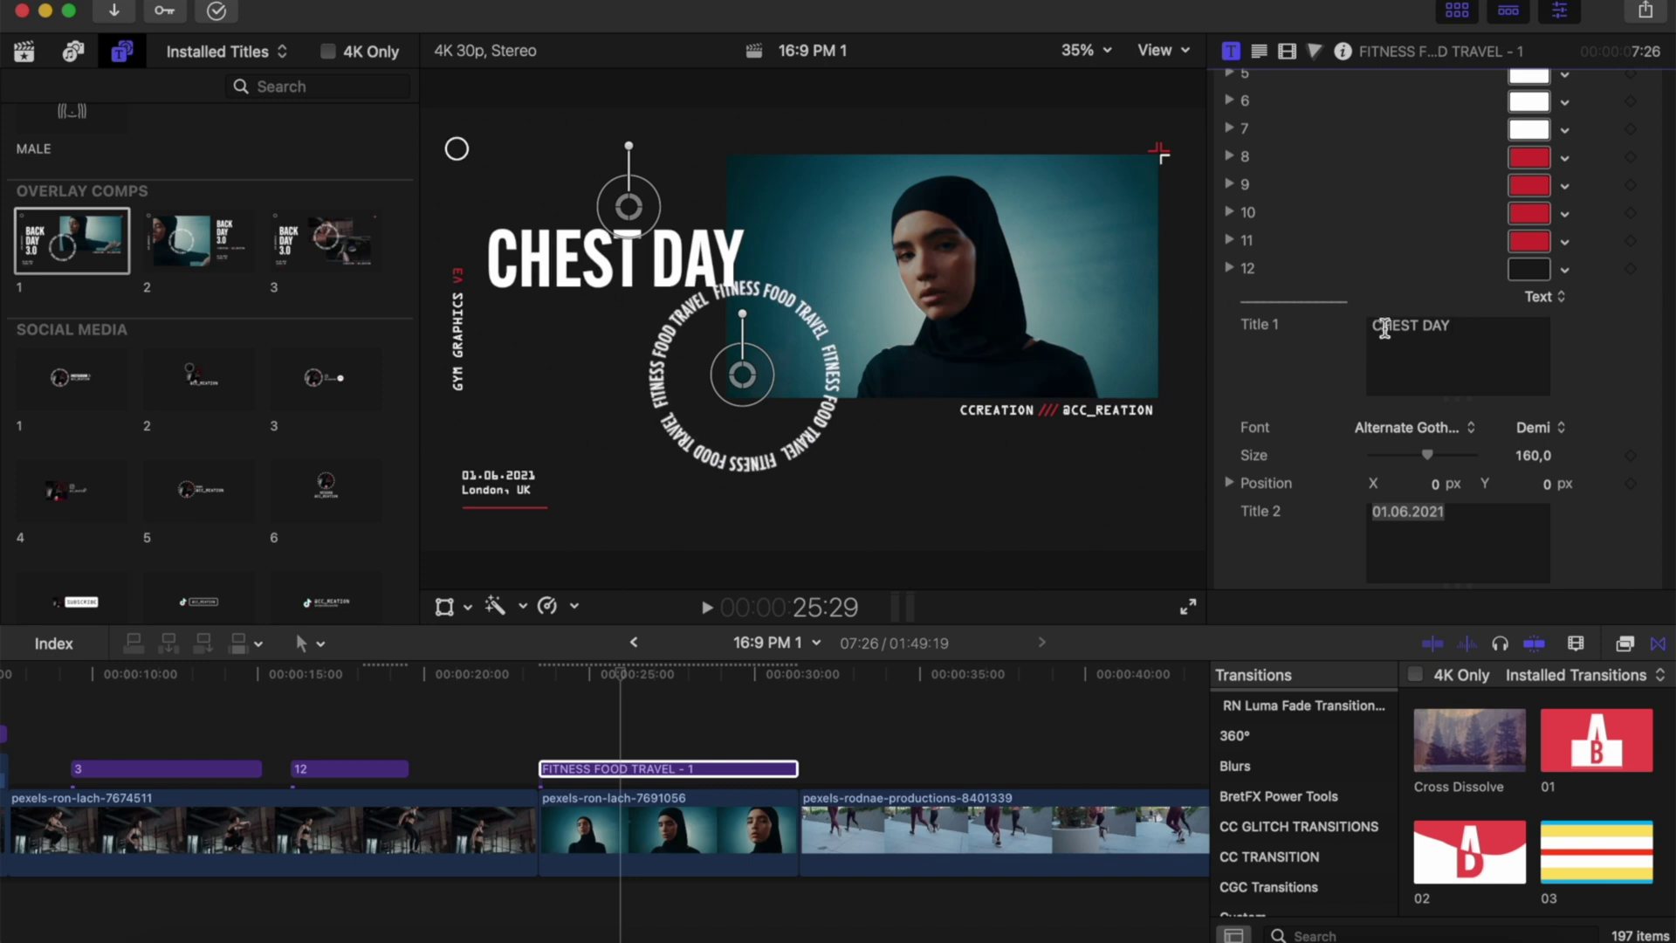
{"action": "left_click", "coordinate": [1415, 329]}
{"action": "key", "text": "Return"}
- Change the overlay title's Title 7 text to CCREATION GYM
{"action": "scroll", "coordinate": [1541, 341], "scroll_direction": "down", "scroll_amount": 4}
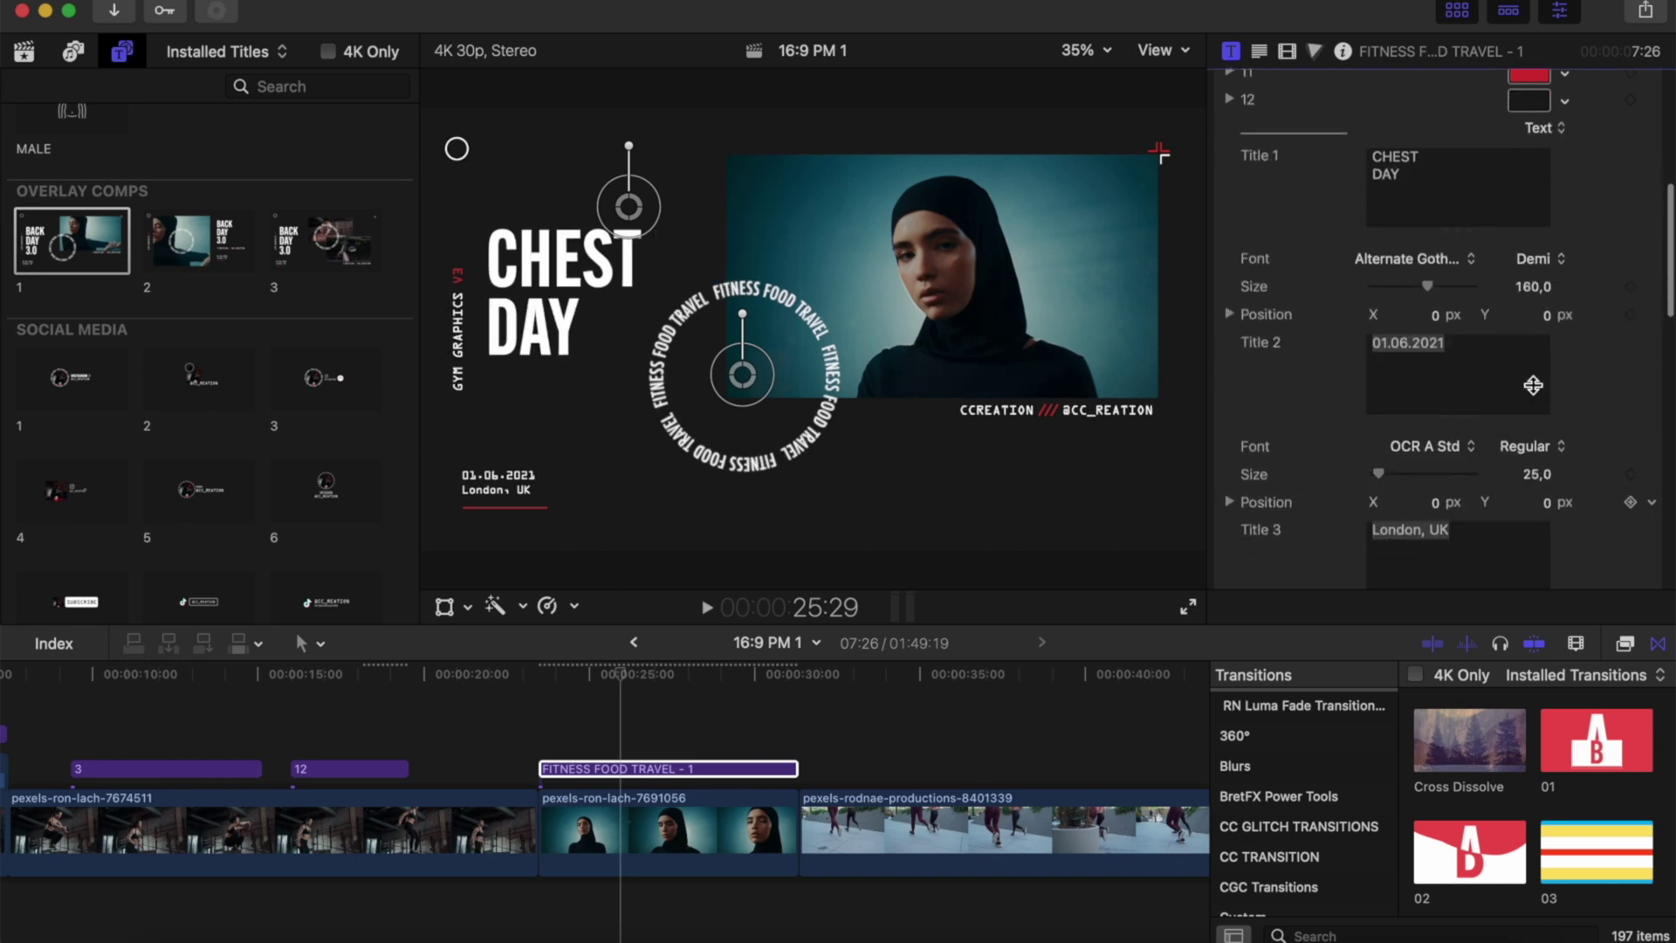
{"action": "scroll", "coordinate": [1533, 385], "scroll_direction": "down", "scroll_amount": 2}
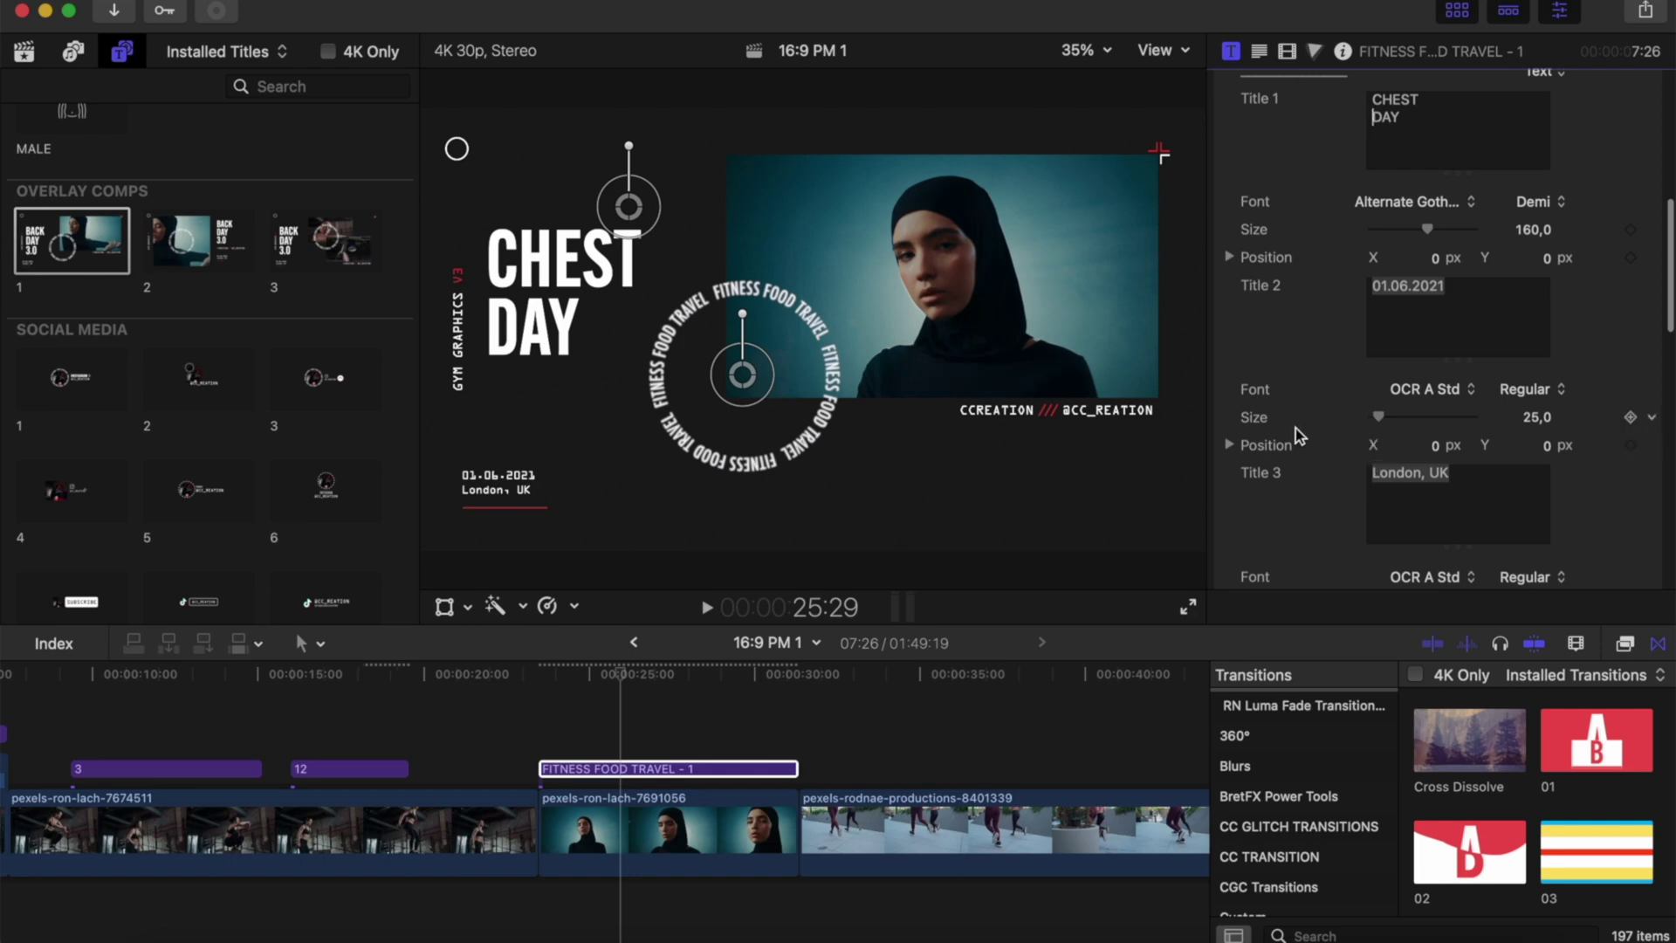
{"action": "scroll", "coordinate": [1298, 432], "scroll_direction": "down", "scroll_amount": 10}
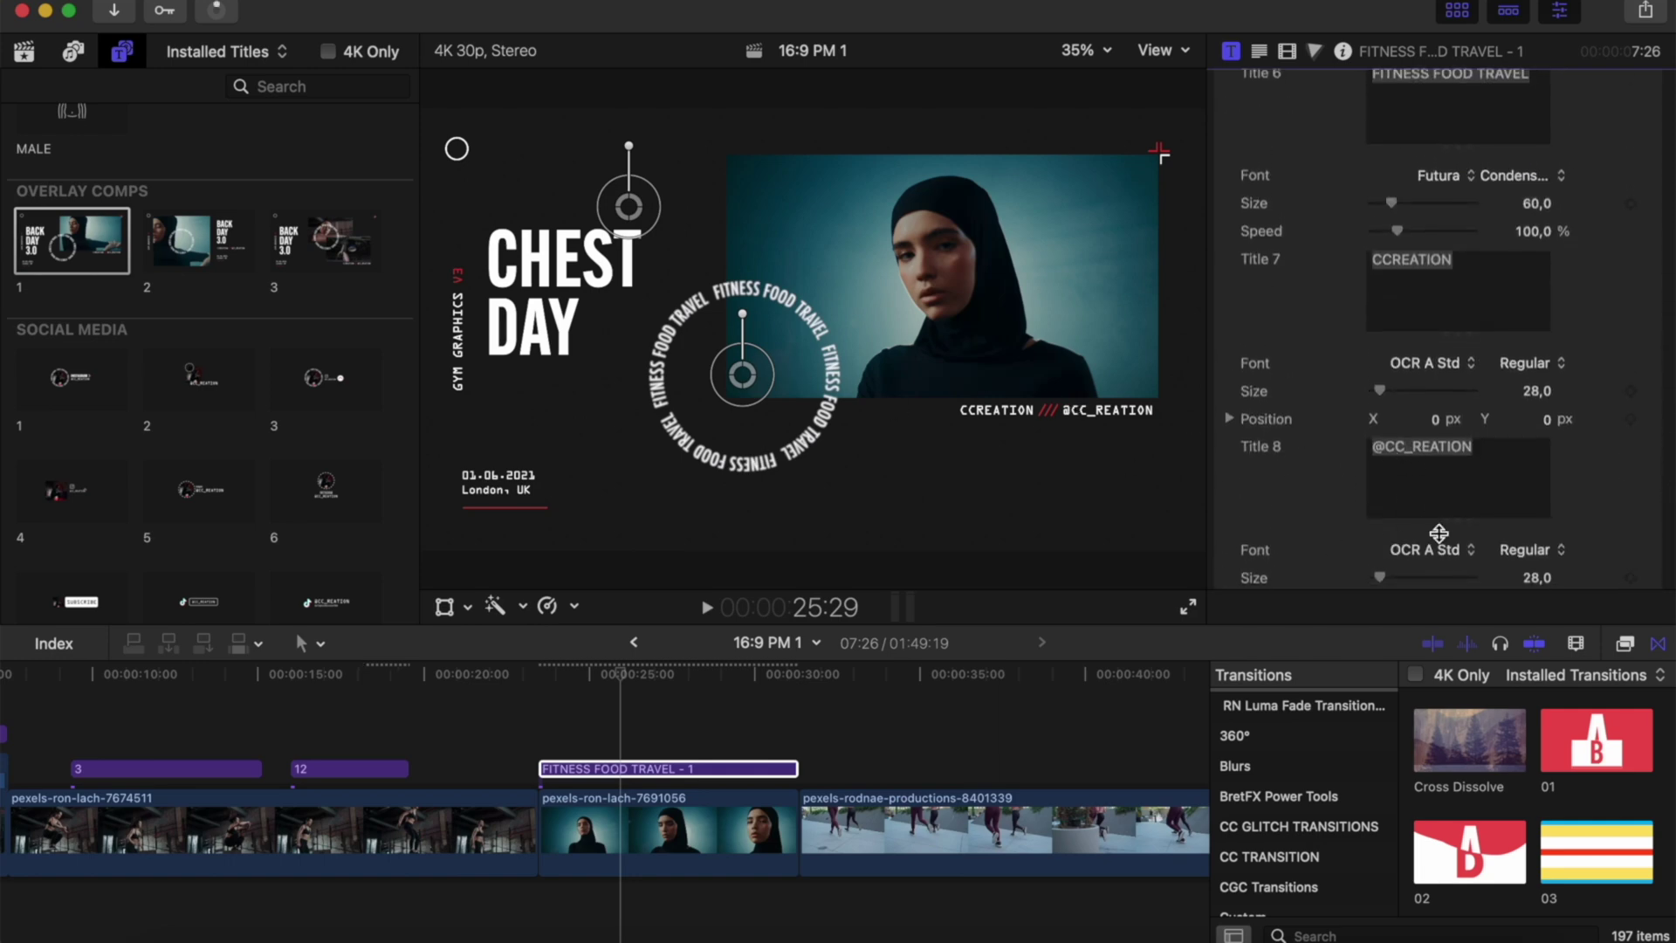
{"action": "left_click", "coordinate": [1496, 461]}
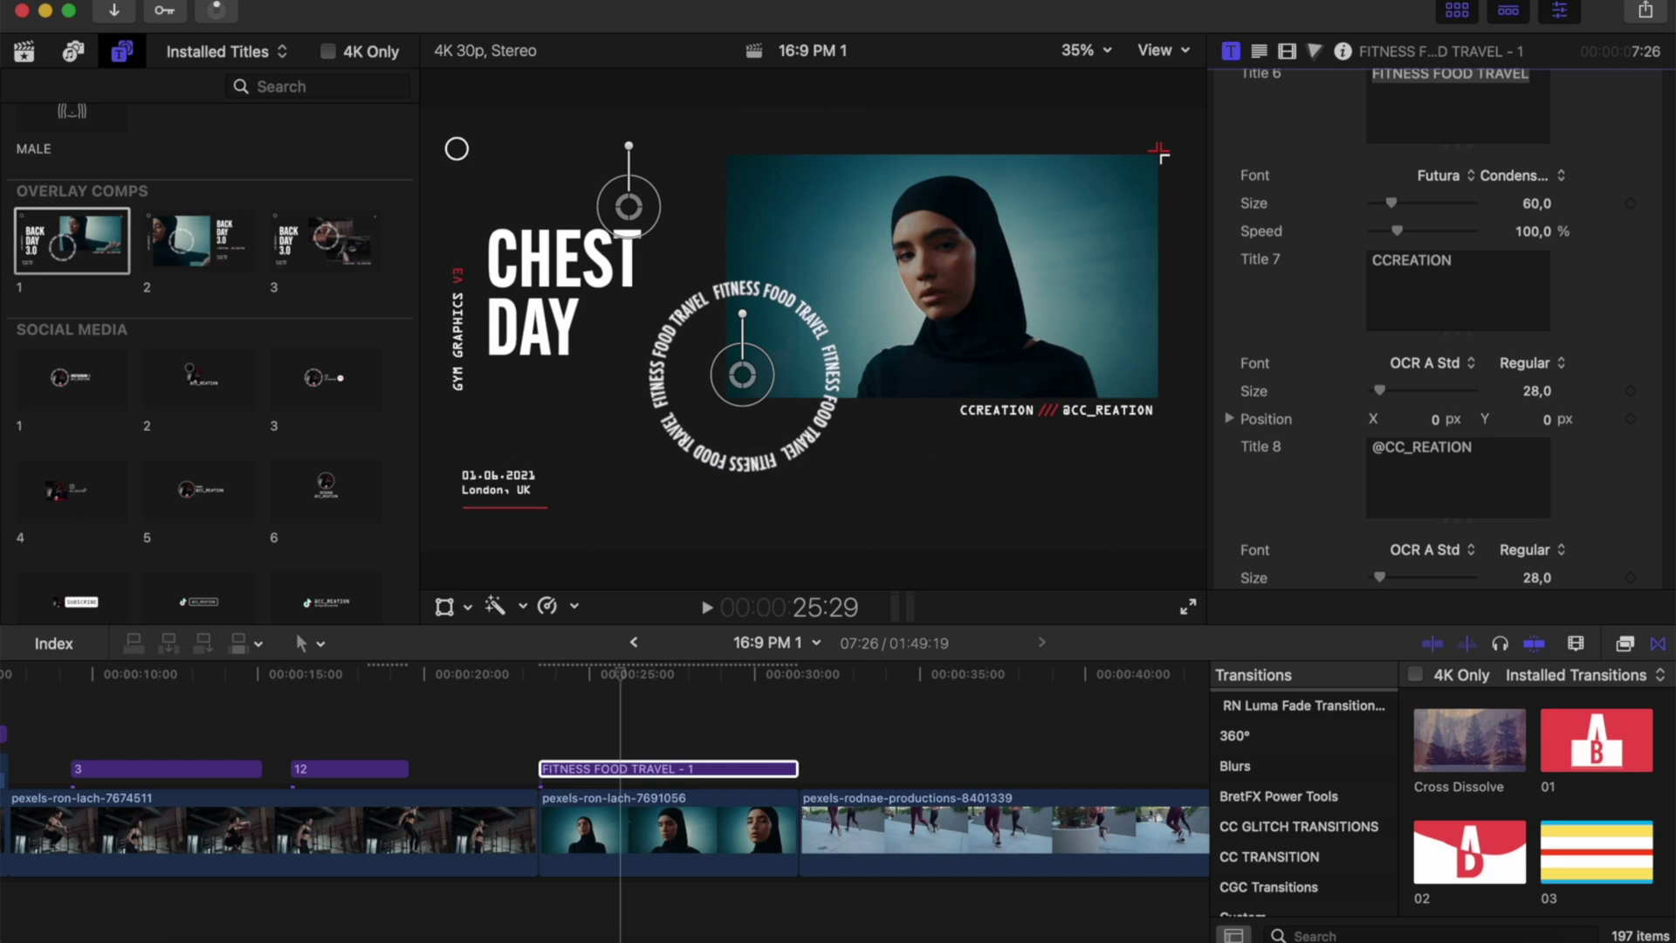
{"action": "type", "text": "GYM"}
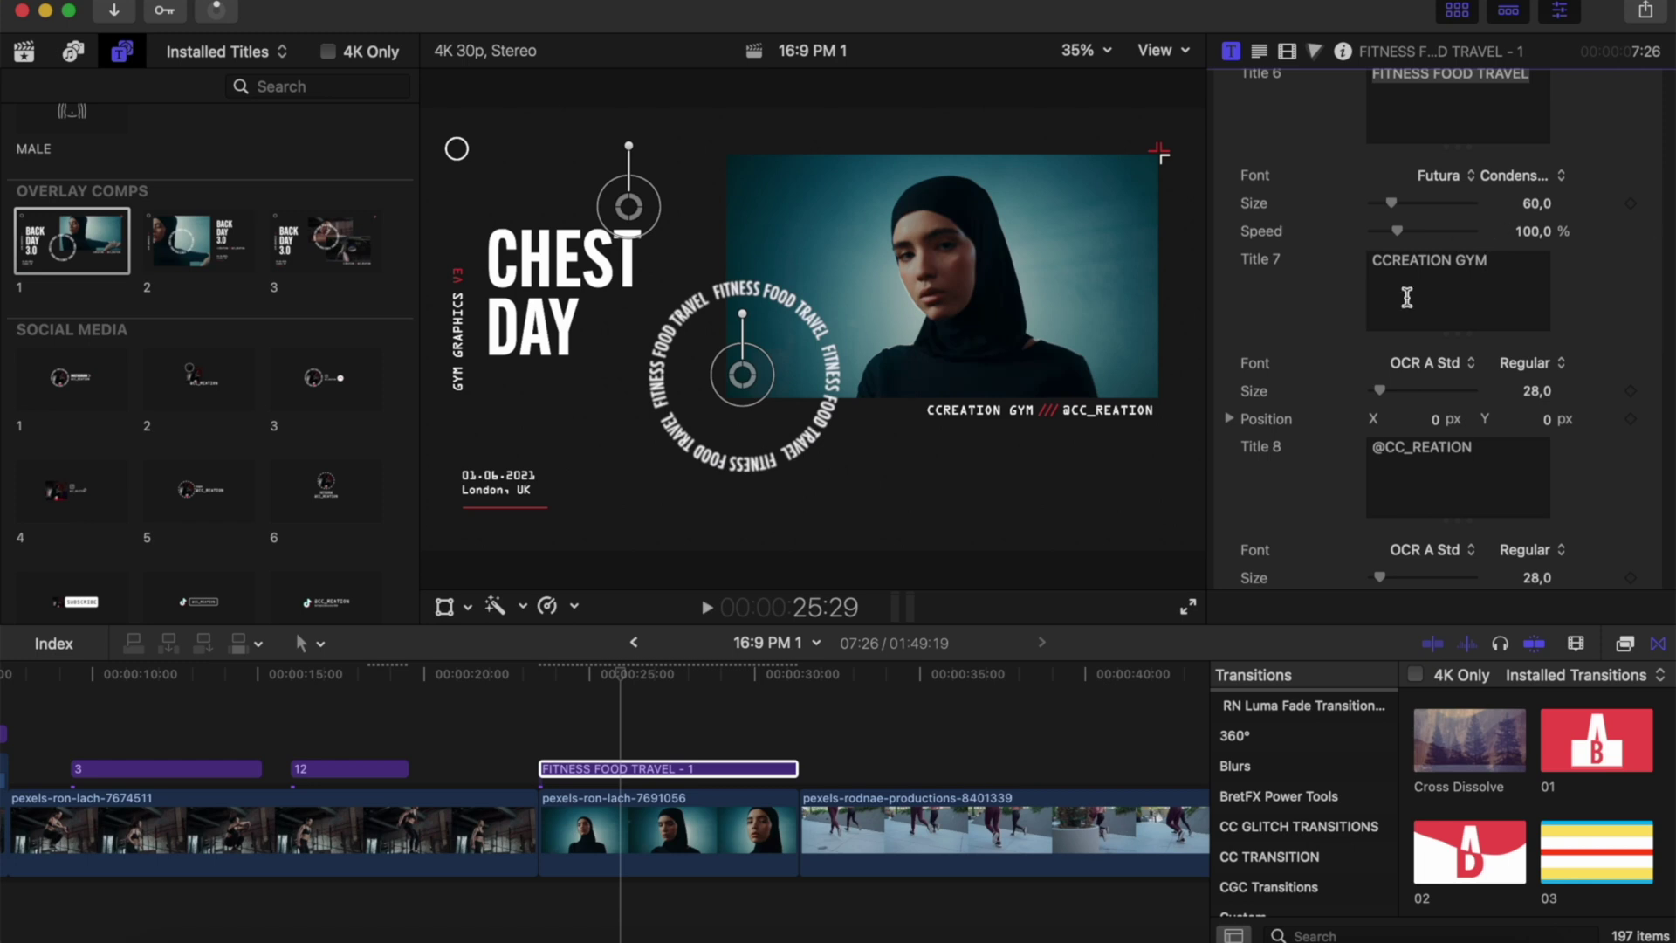
- Review the overlay title's other text settings and play the title from about 30:04
{"action": "scroll", "coordinate": [1307, 318], "scroll_direction": "up", "scroll_amount": 4}
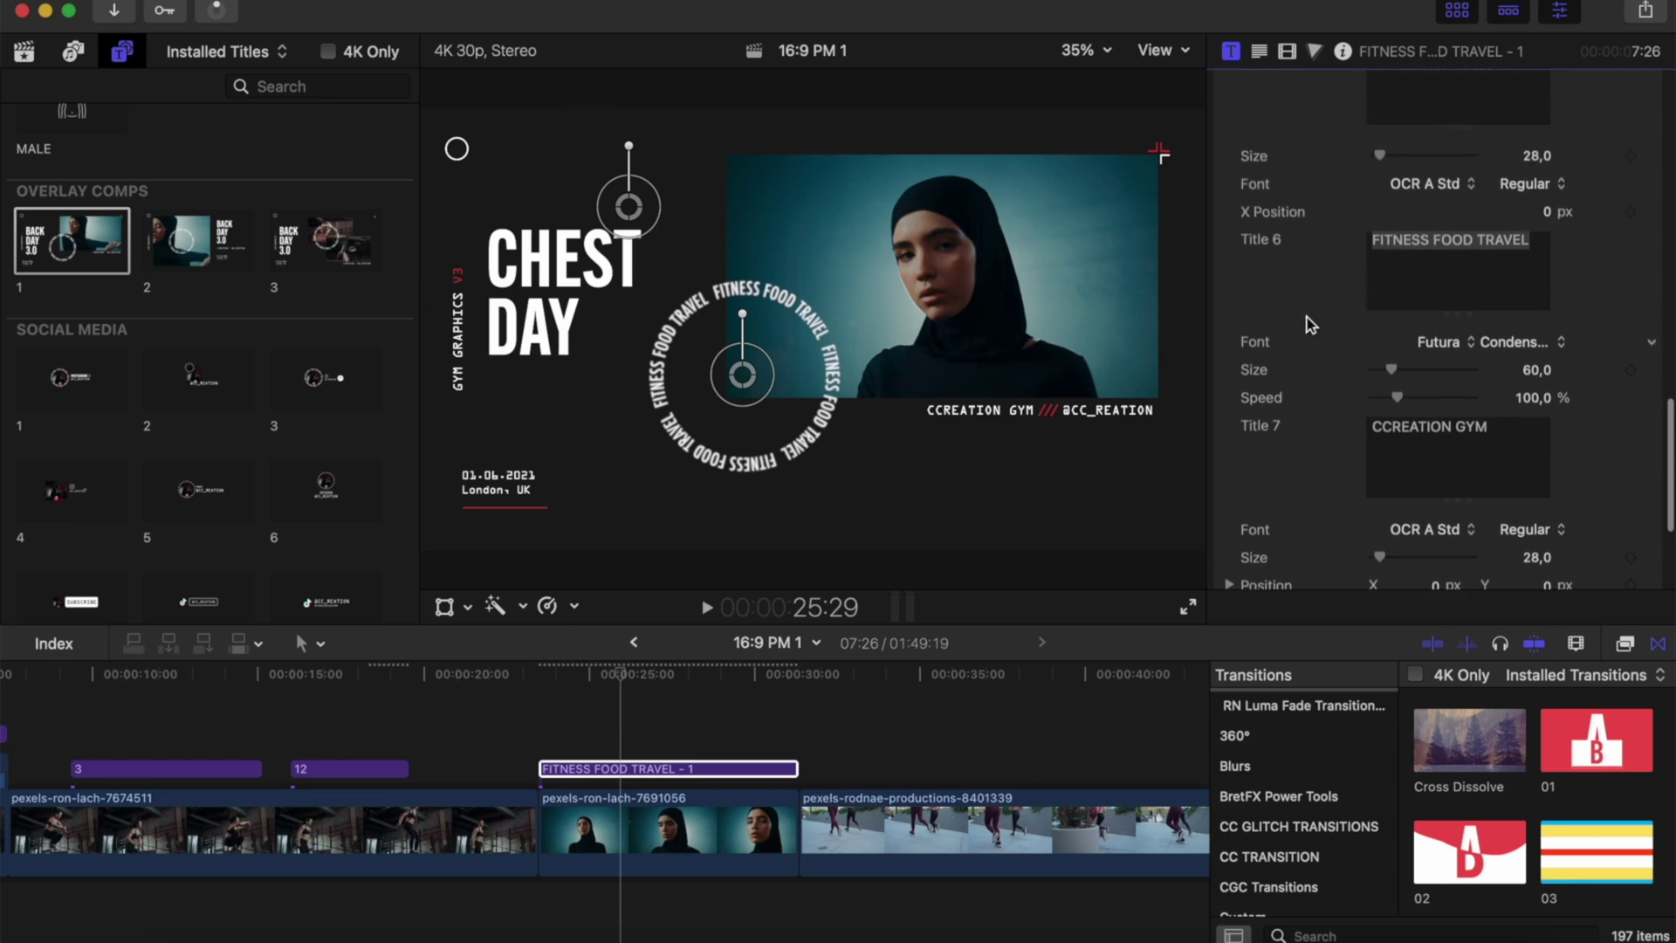
{"action": "scroll", "coordinate": [1307, 317], "scroll_direction": "up", "scroll_amount": 3}
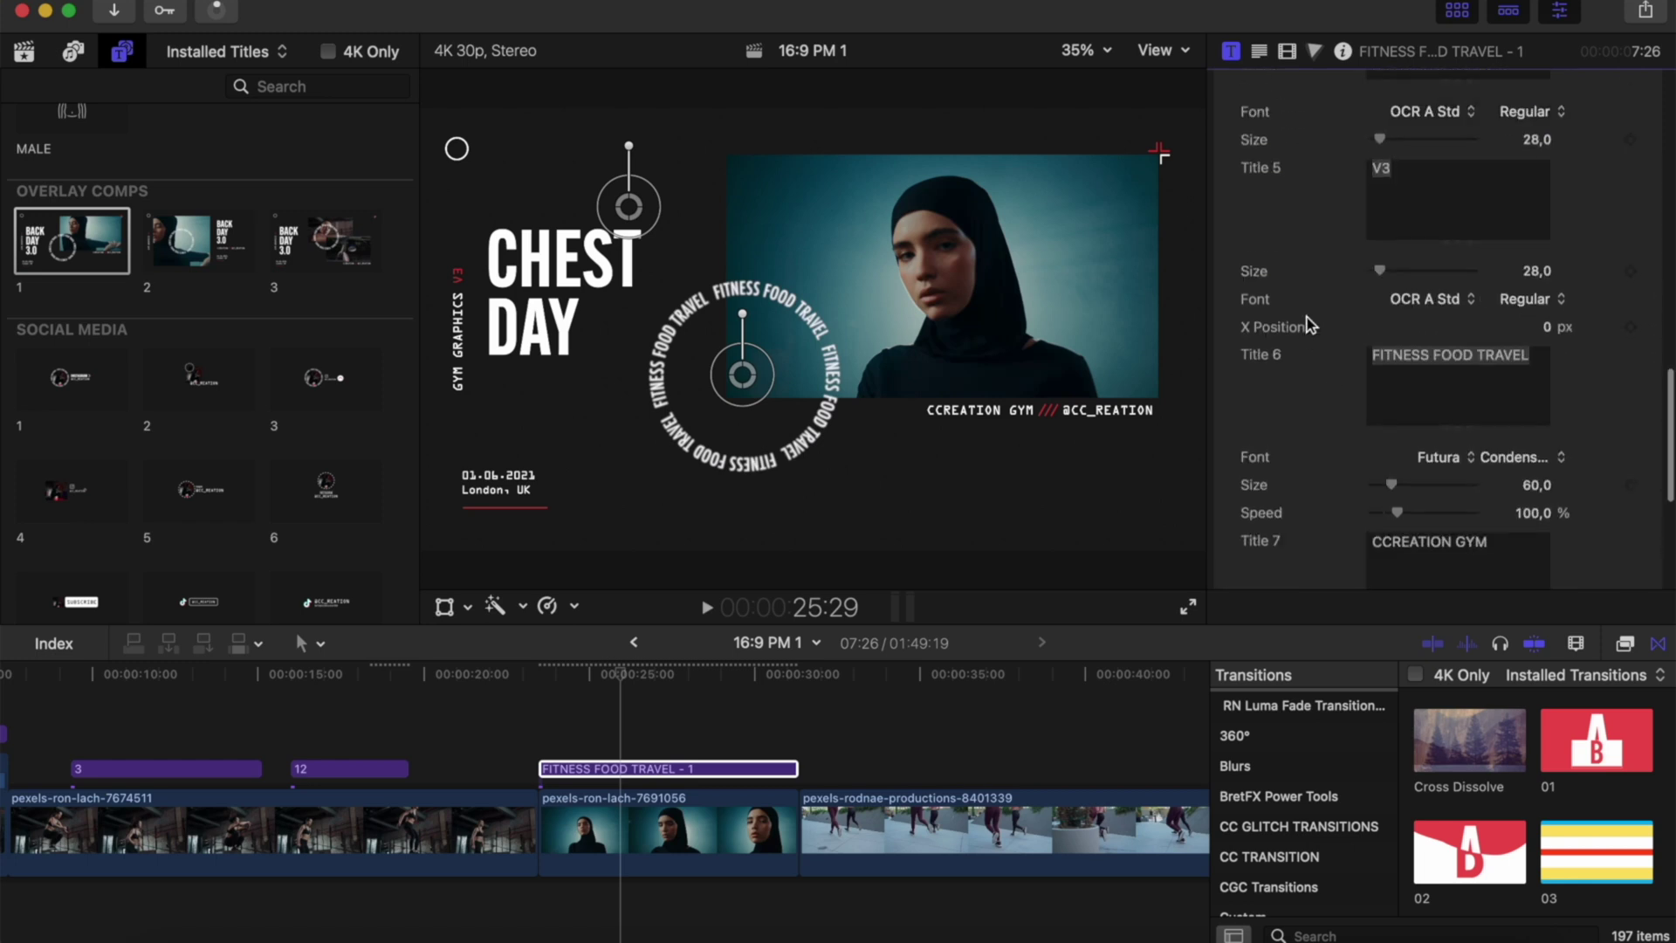
{"action": "scroll", "coordinate": [1306, 316], "scroll_direction": "up", "scroll_amount": 6}
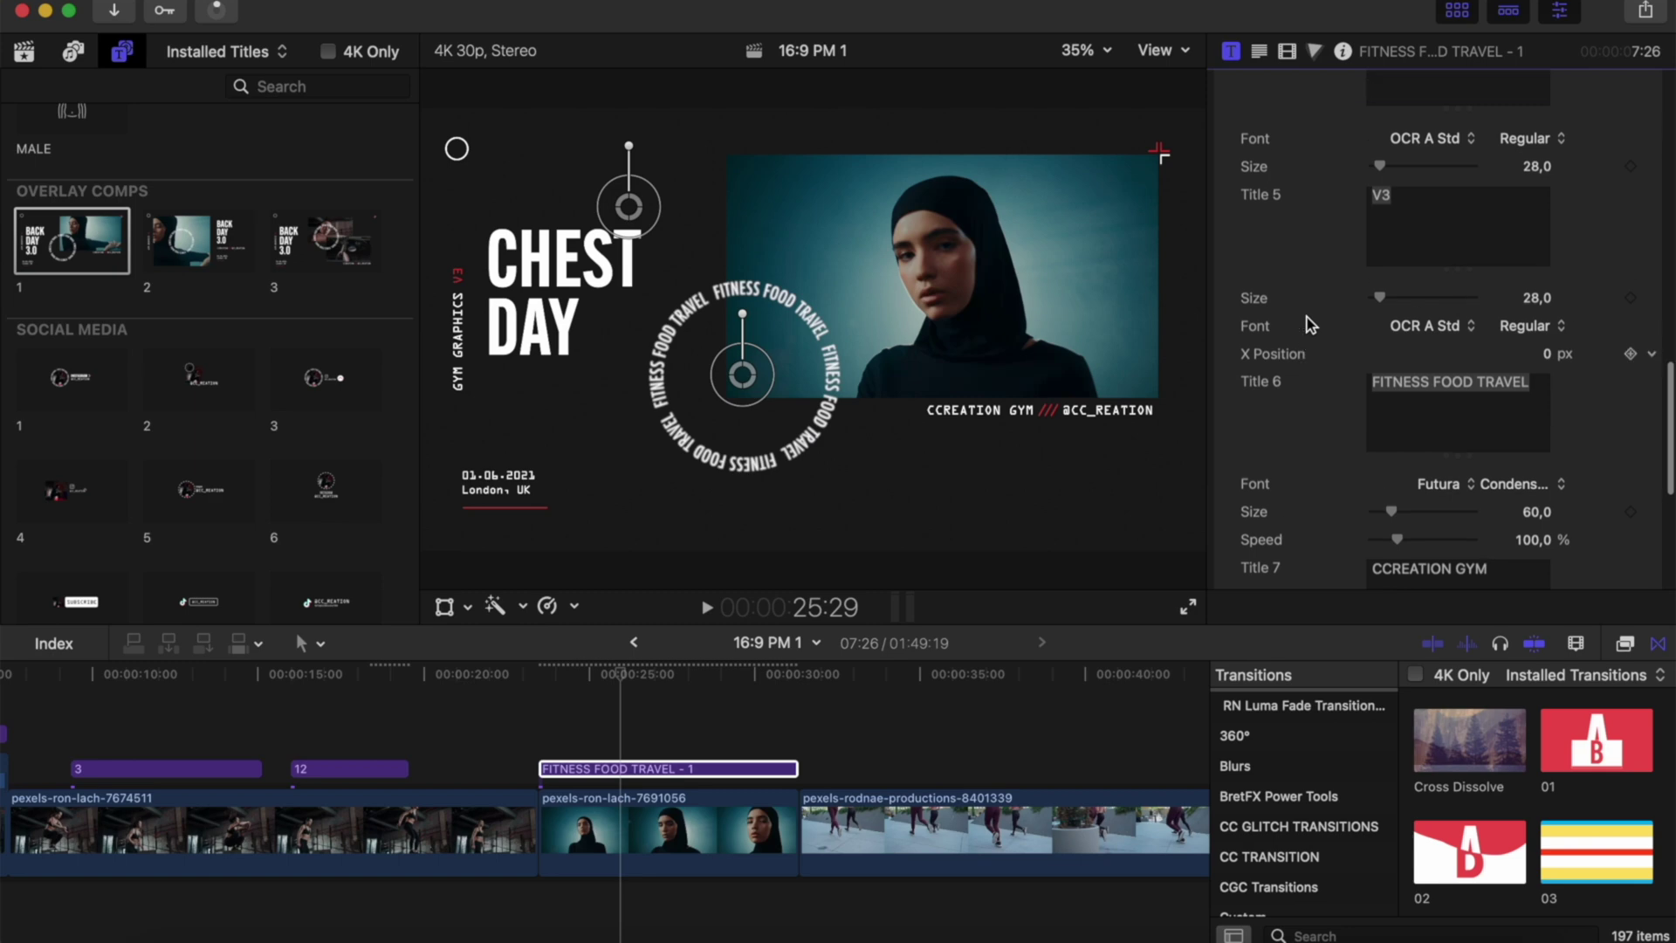
{"action": "left_click", "coordinate": [611, 773]}
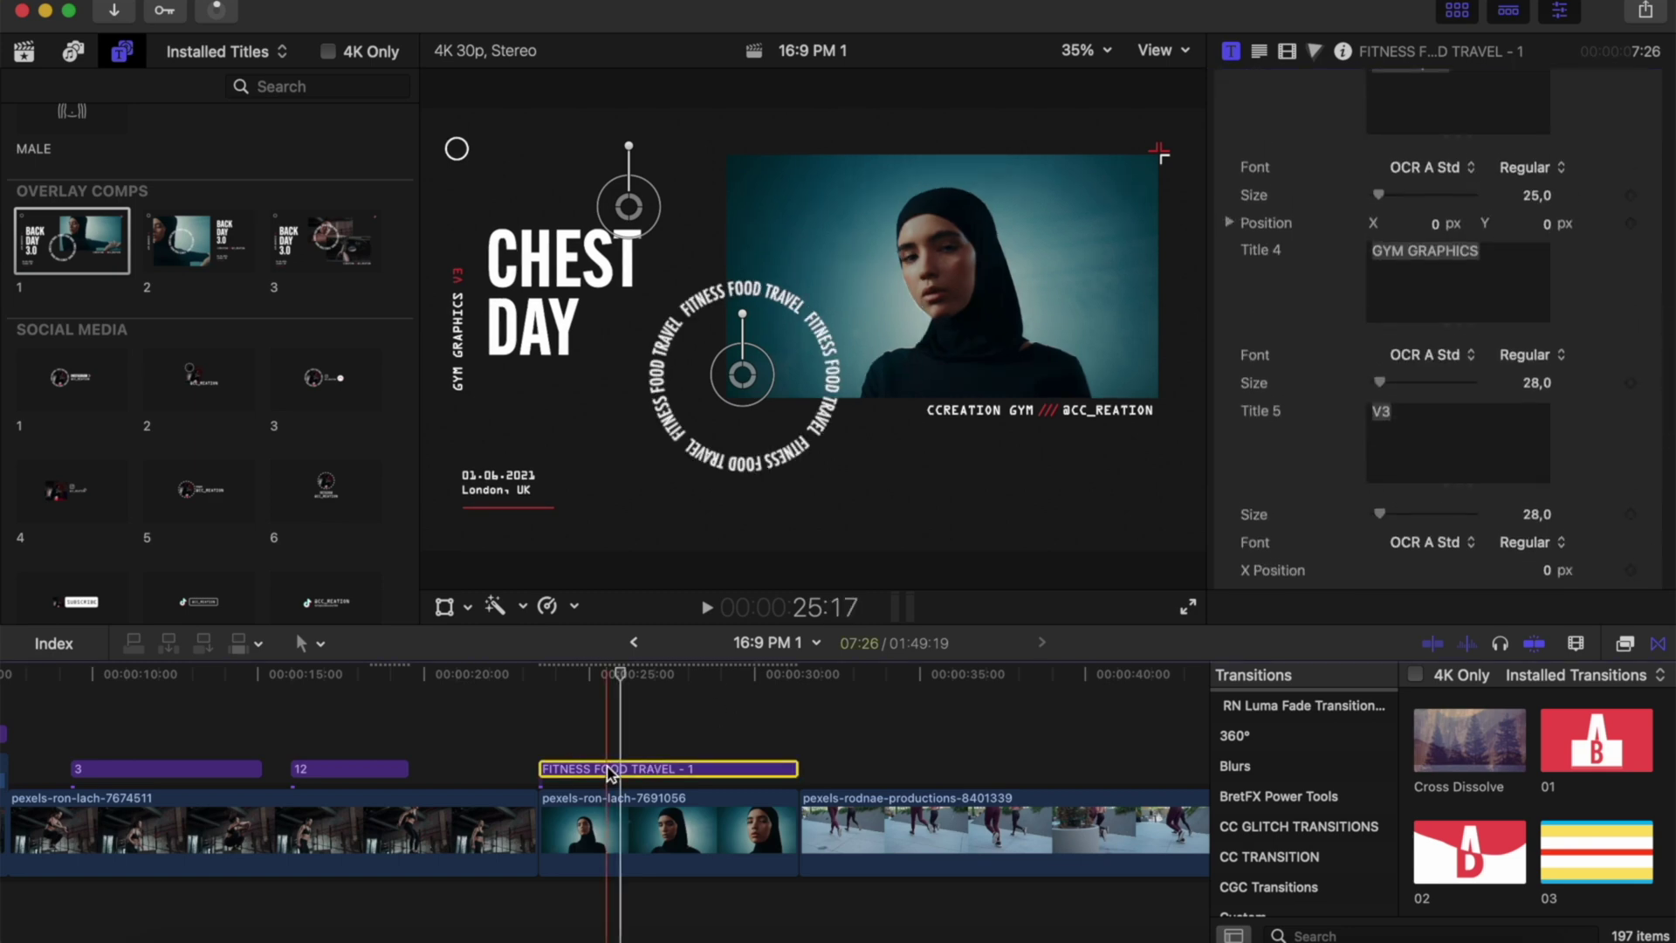
{"action": "left_click", "coordinate": [758, 730]}
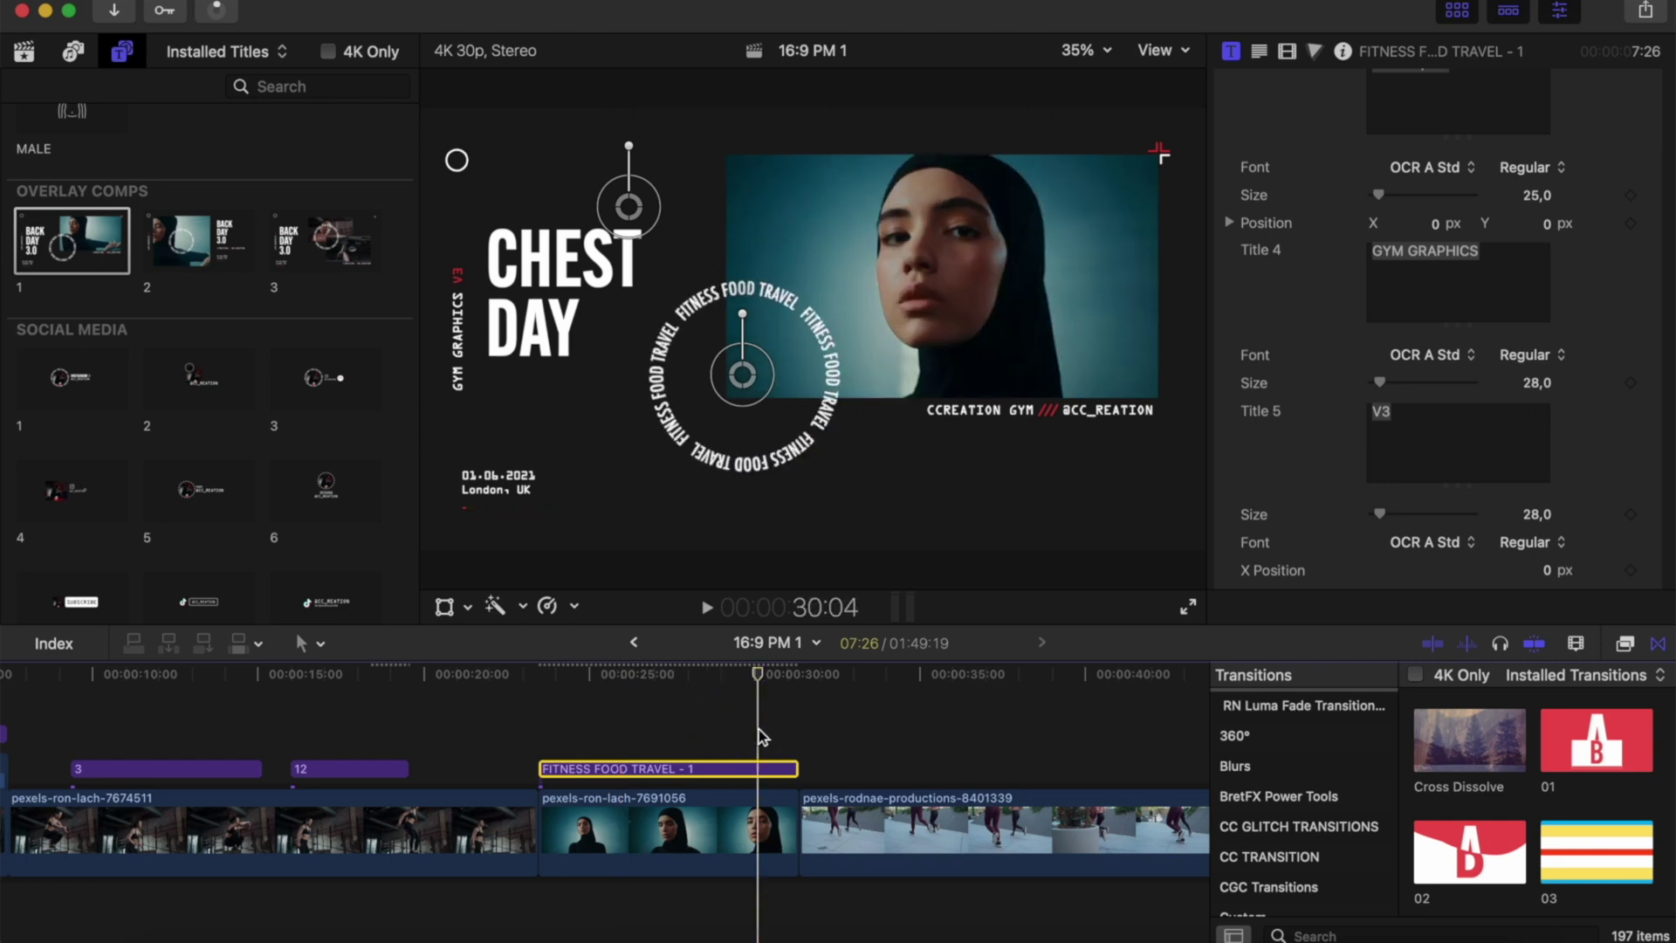
{"action": "key", "text": "space"}
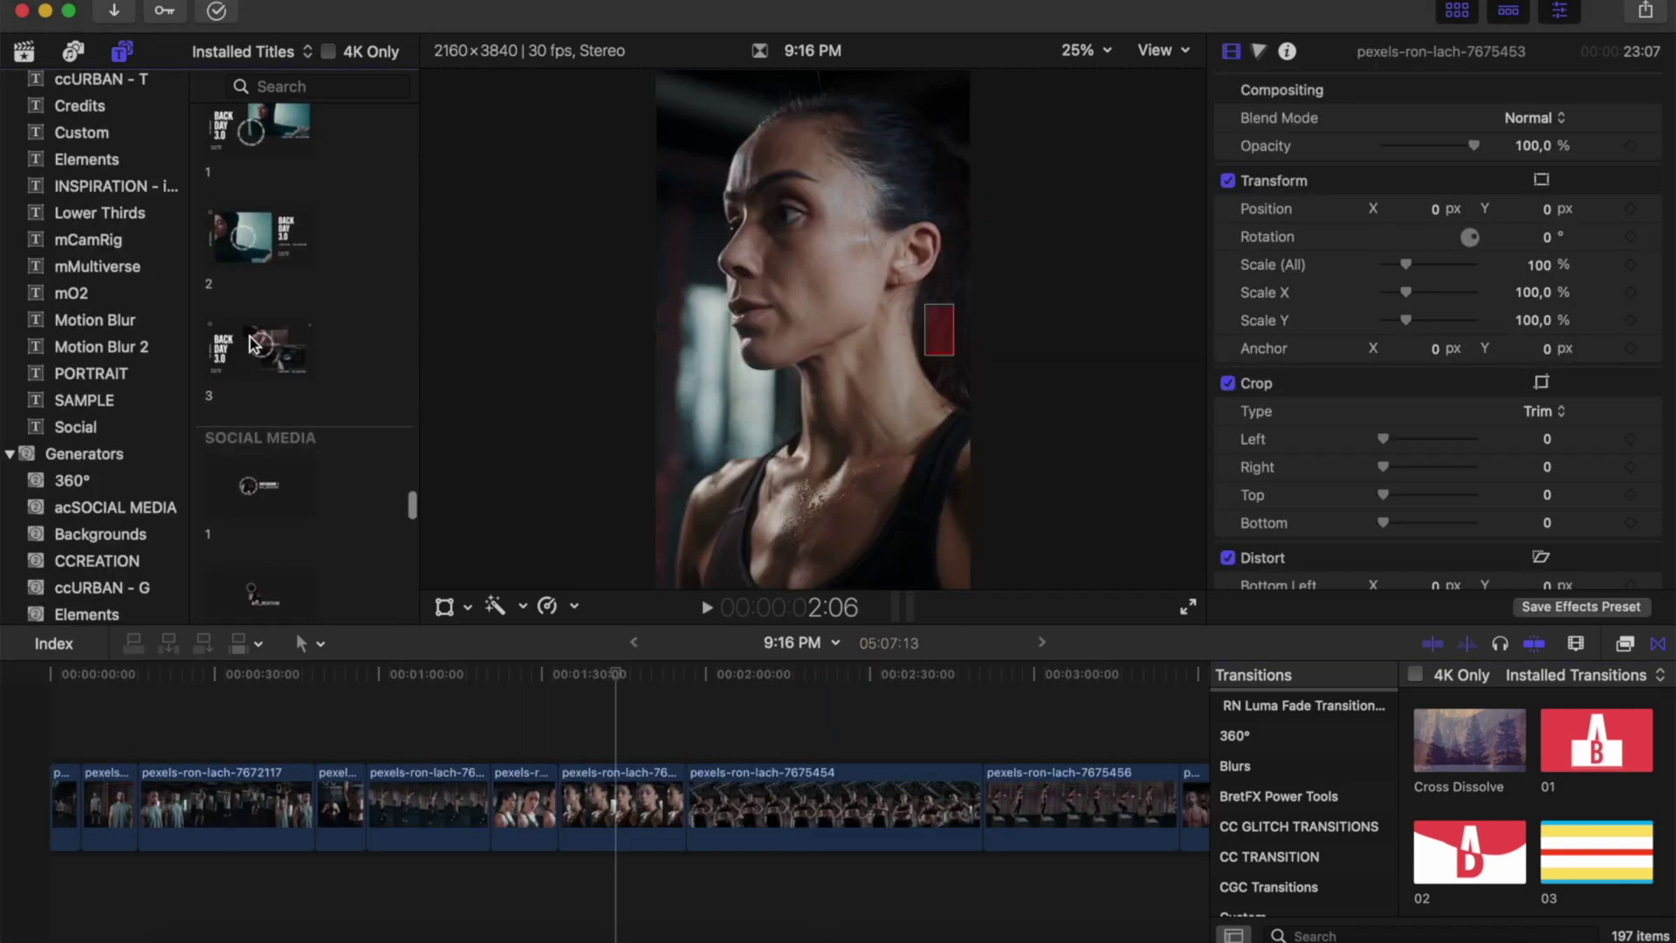
- Add Social Media title 5 above the pexels-ron-lach-7675453 clip in the 9:16 PM project, near the clip's beginning
{"action": "scroll", "coordinate": [250, 337], "scroll_direction": "down", "scroll_amount": 8}
{"action": "left_click", "coordinate": [251, 535]}
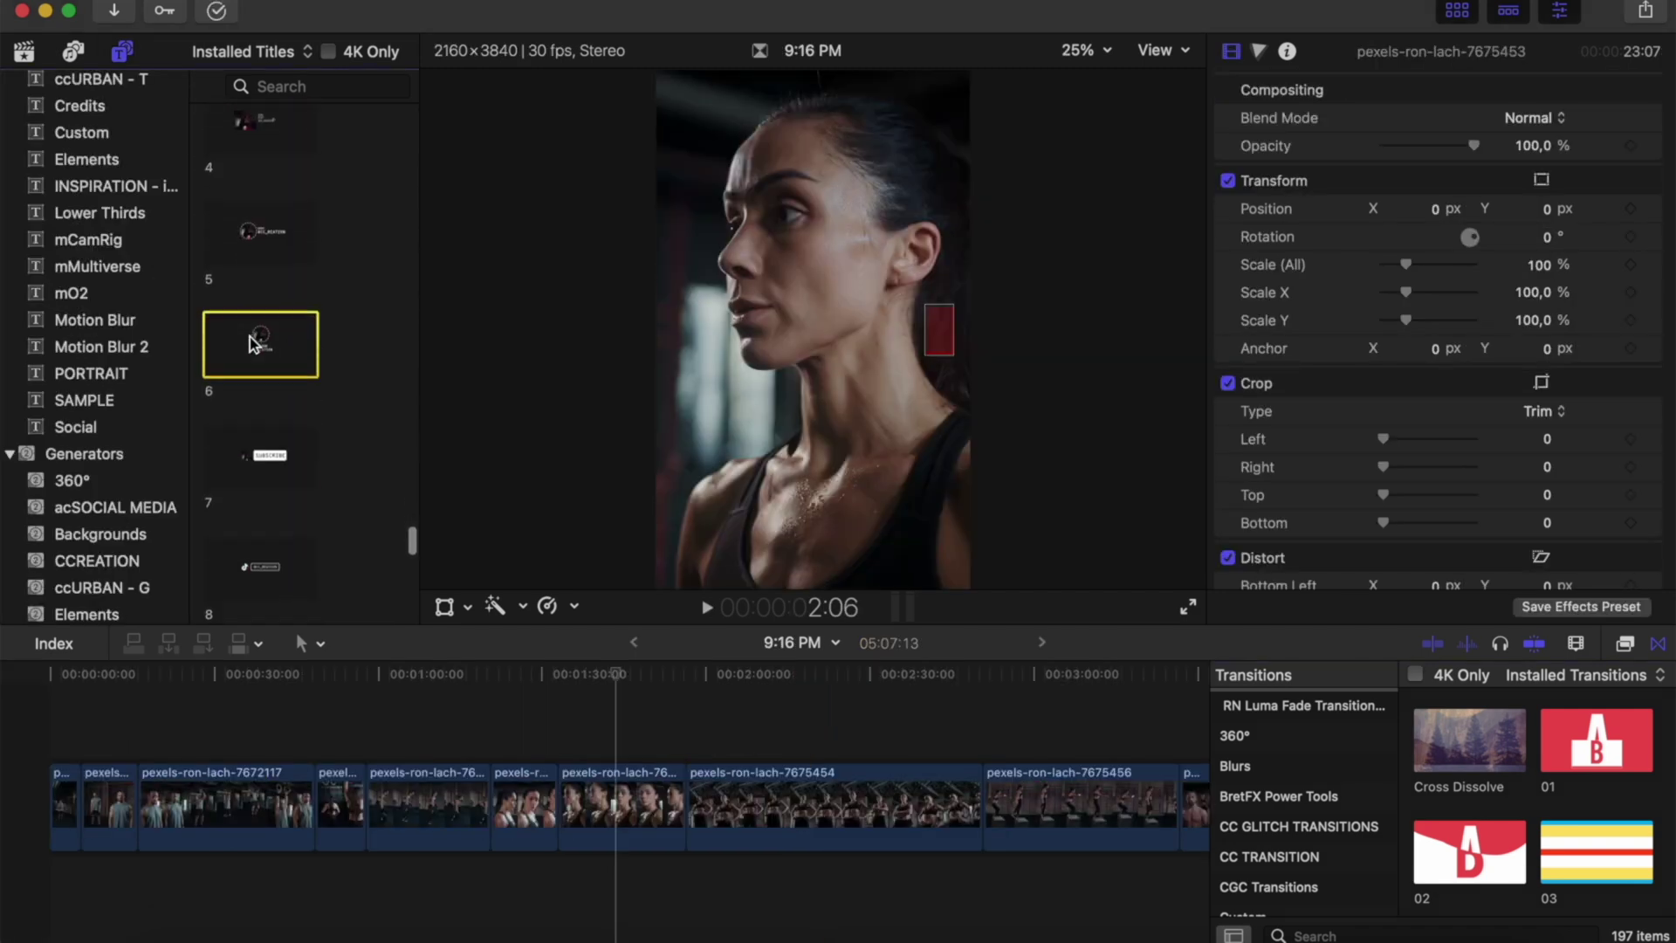
{"action": "scroll", "coordinate": [282, 292], "scroll_direction": "up", "scroll_amount": 1}
{"action": "left_click", "coordinate": [265, 275]}
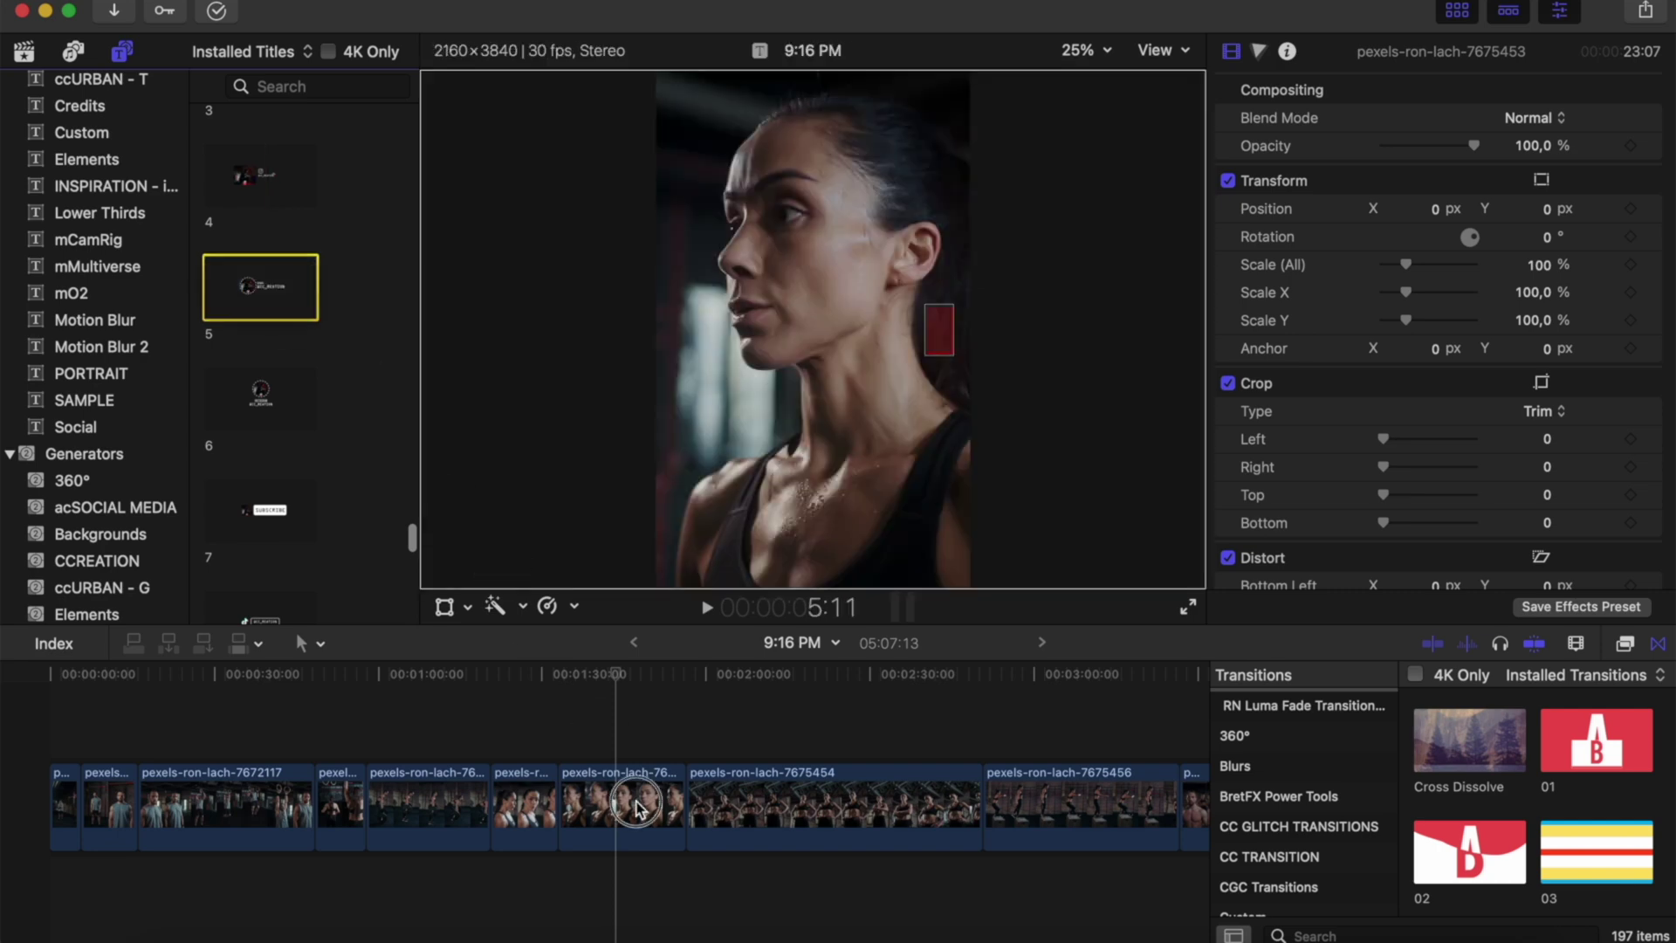
{"action": "left_click", "coordinate": [580, 731]}
{"action": "key", "text": "q"}
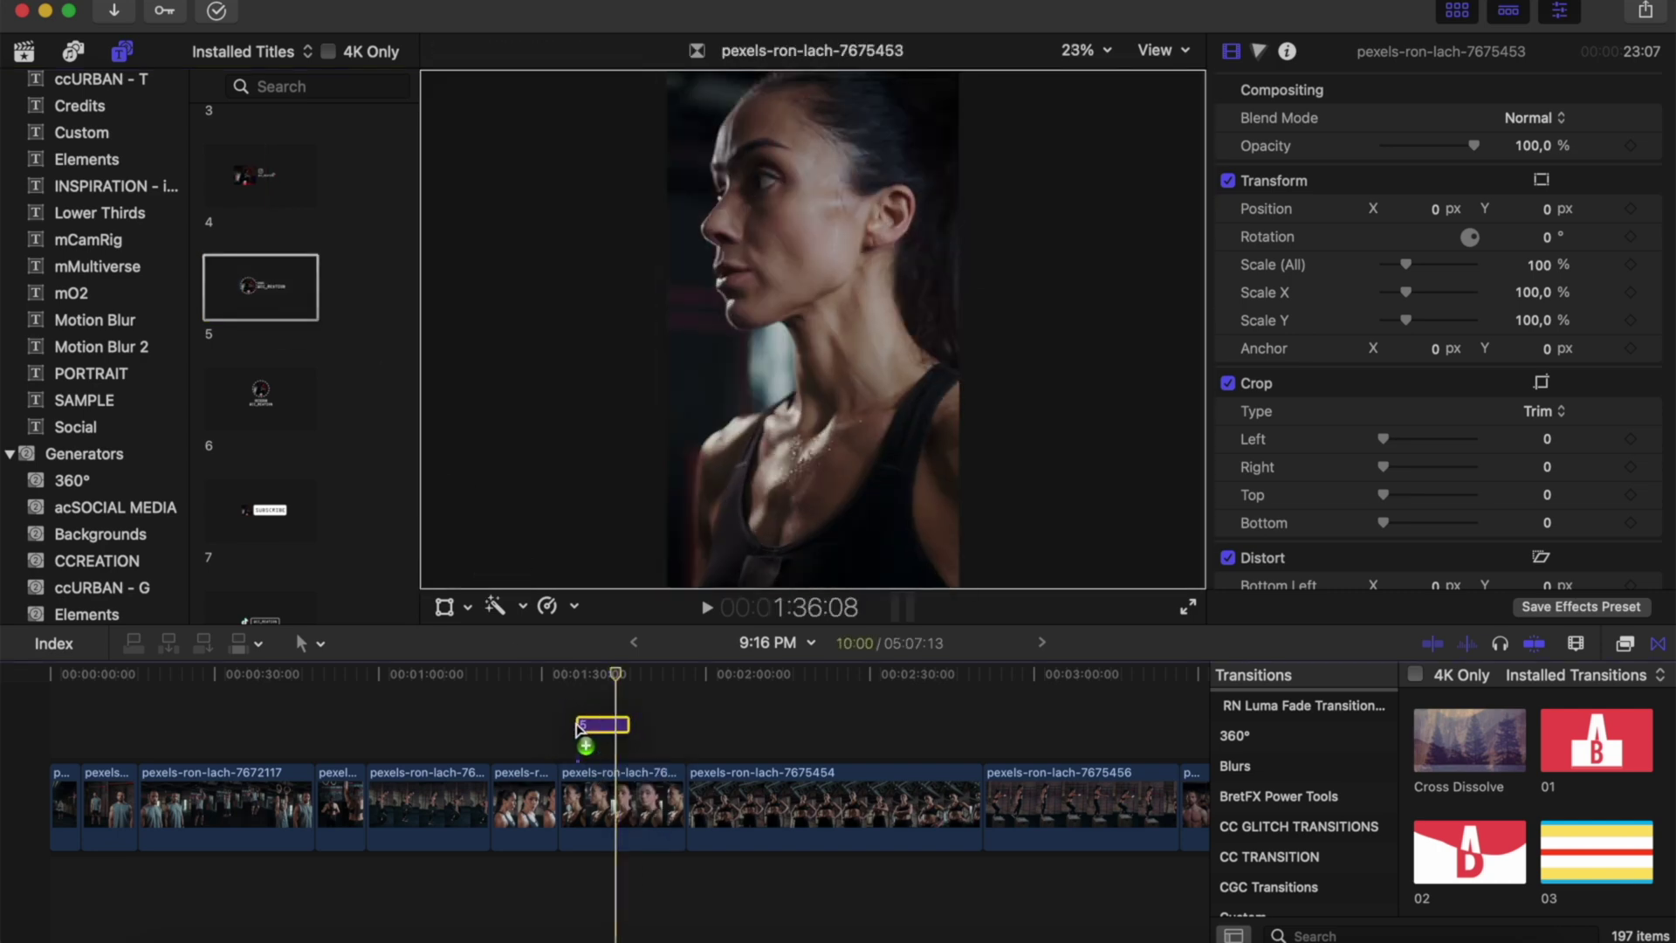
- Scale the social media title to 53 % and move it down towards the left edge of the vertical frame
{"action": "key", "text": "super+equal"}
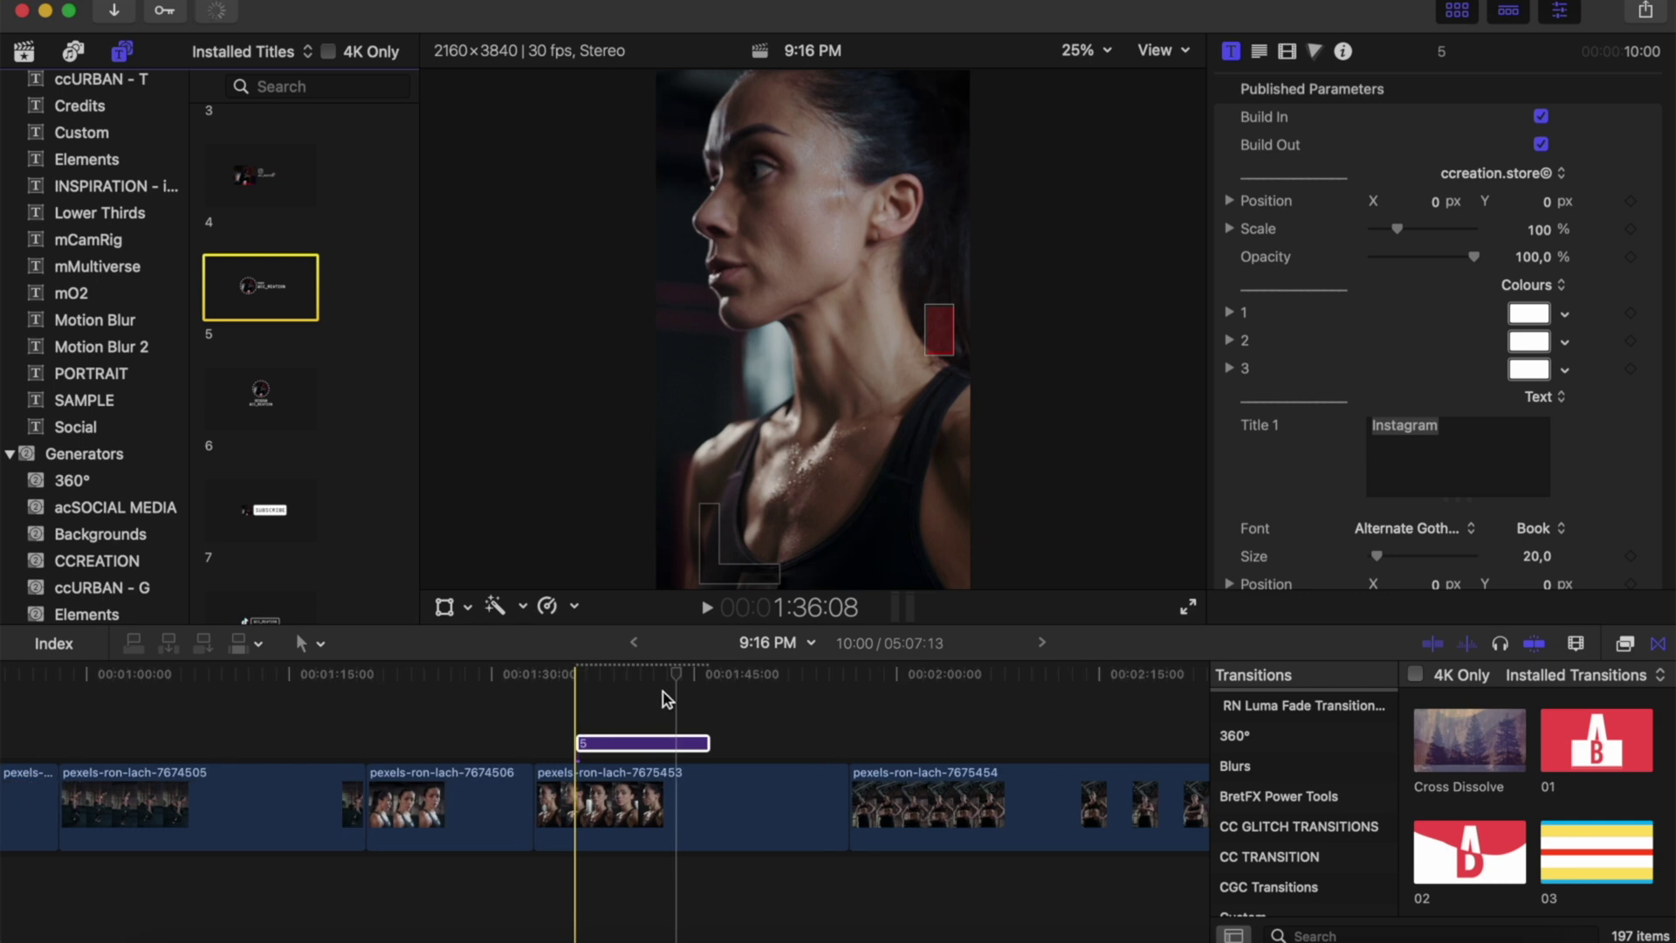
{"action": "left_click_drag", "start_coordinate": [651, 678], "coordinate": [621, 686]}
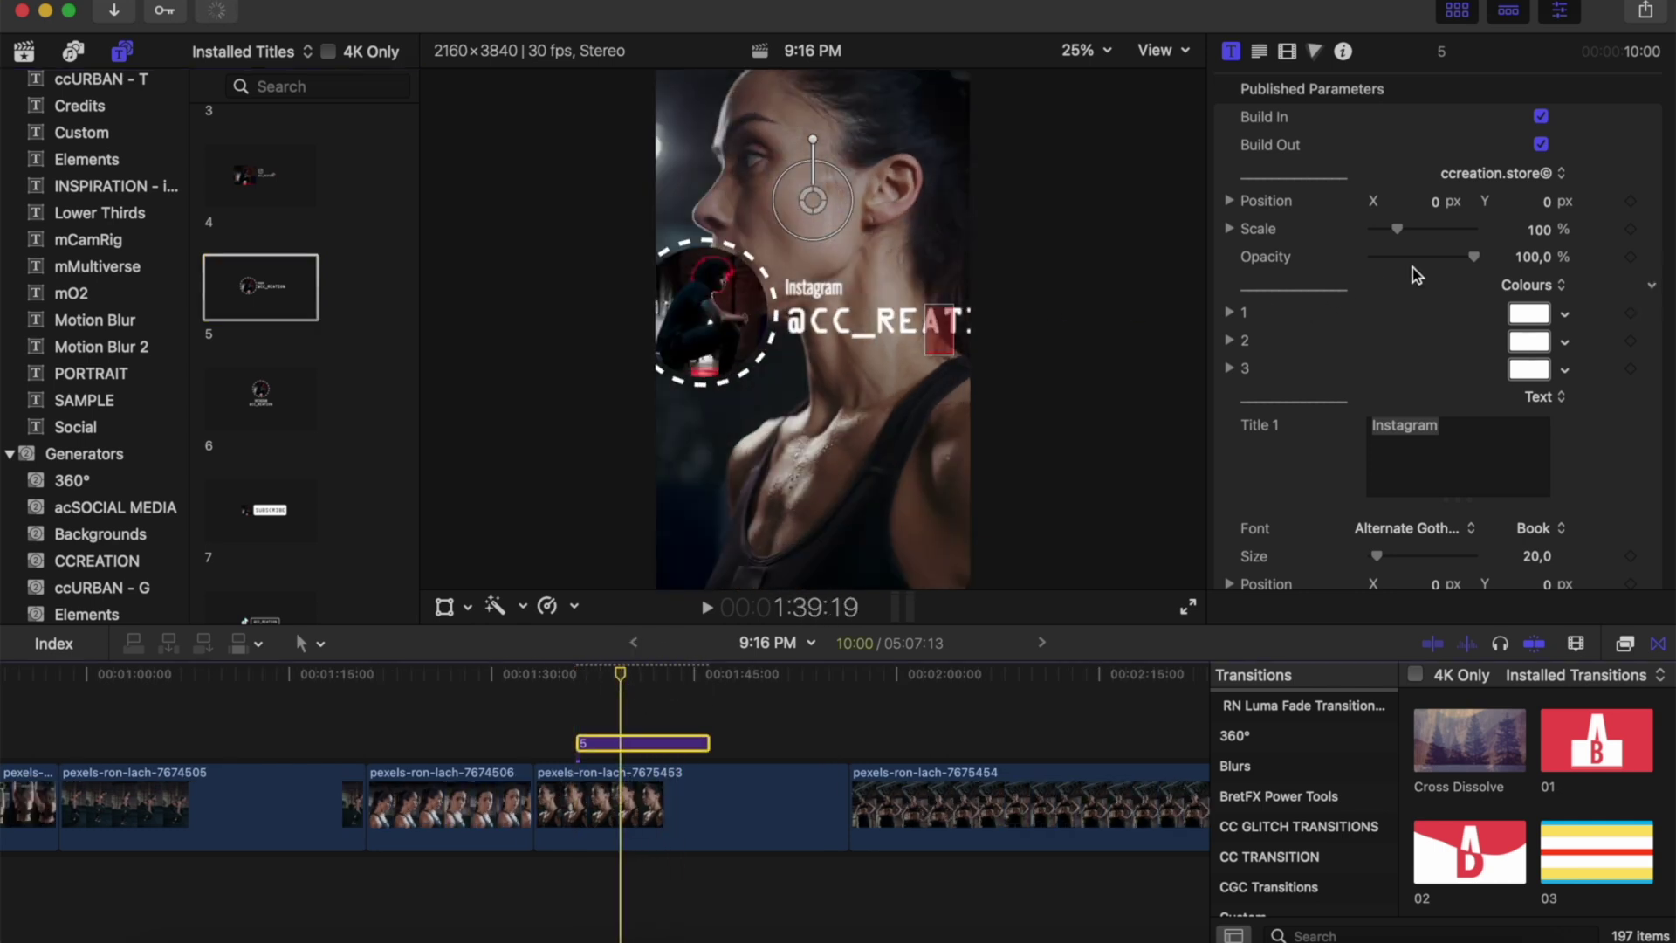
{"action": "left_click_drag", "start_coordinate": [1395, 229], "coordinate": [1385, 229]}
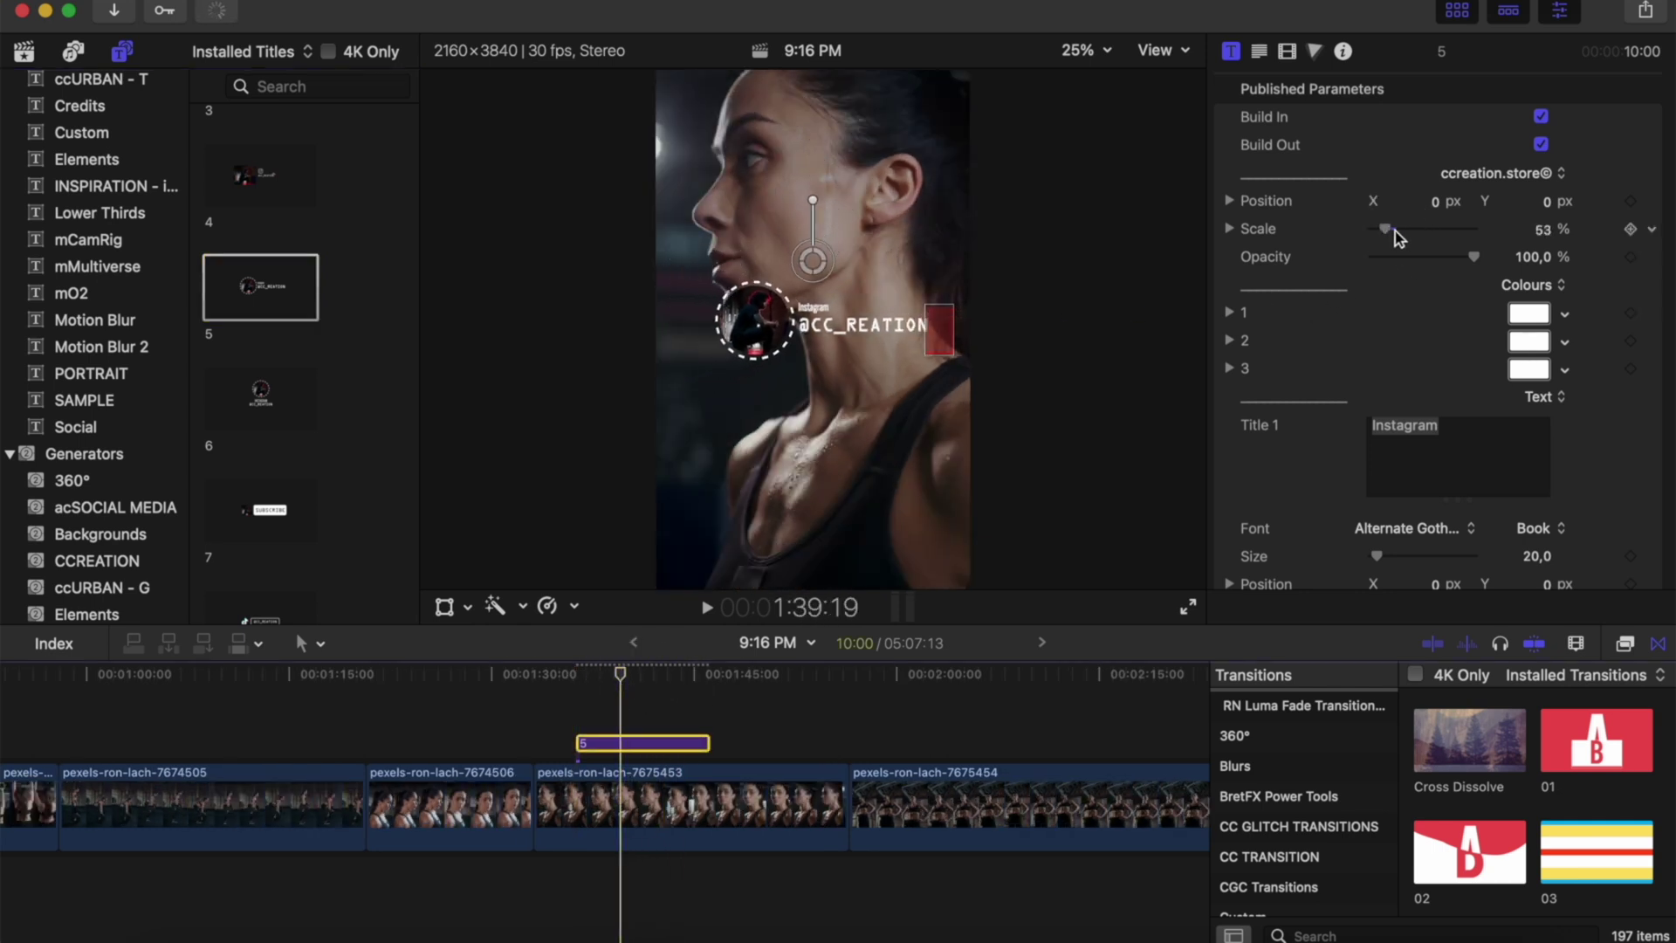
{"action": "left_click_drag", "start_coordinate": [823, 276], "coordinate": [778, 339]}
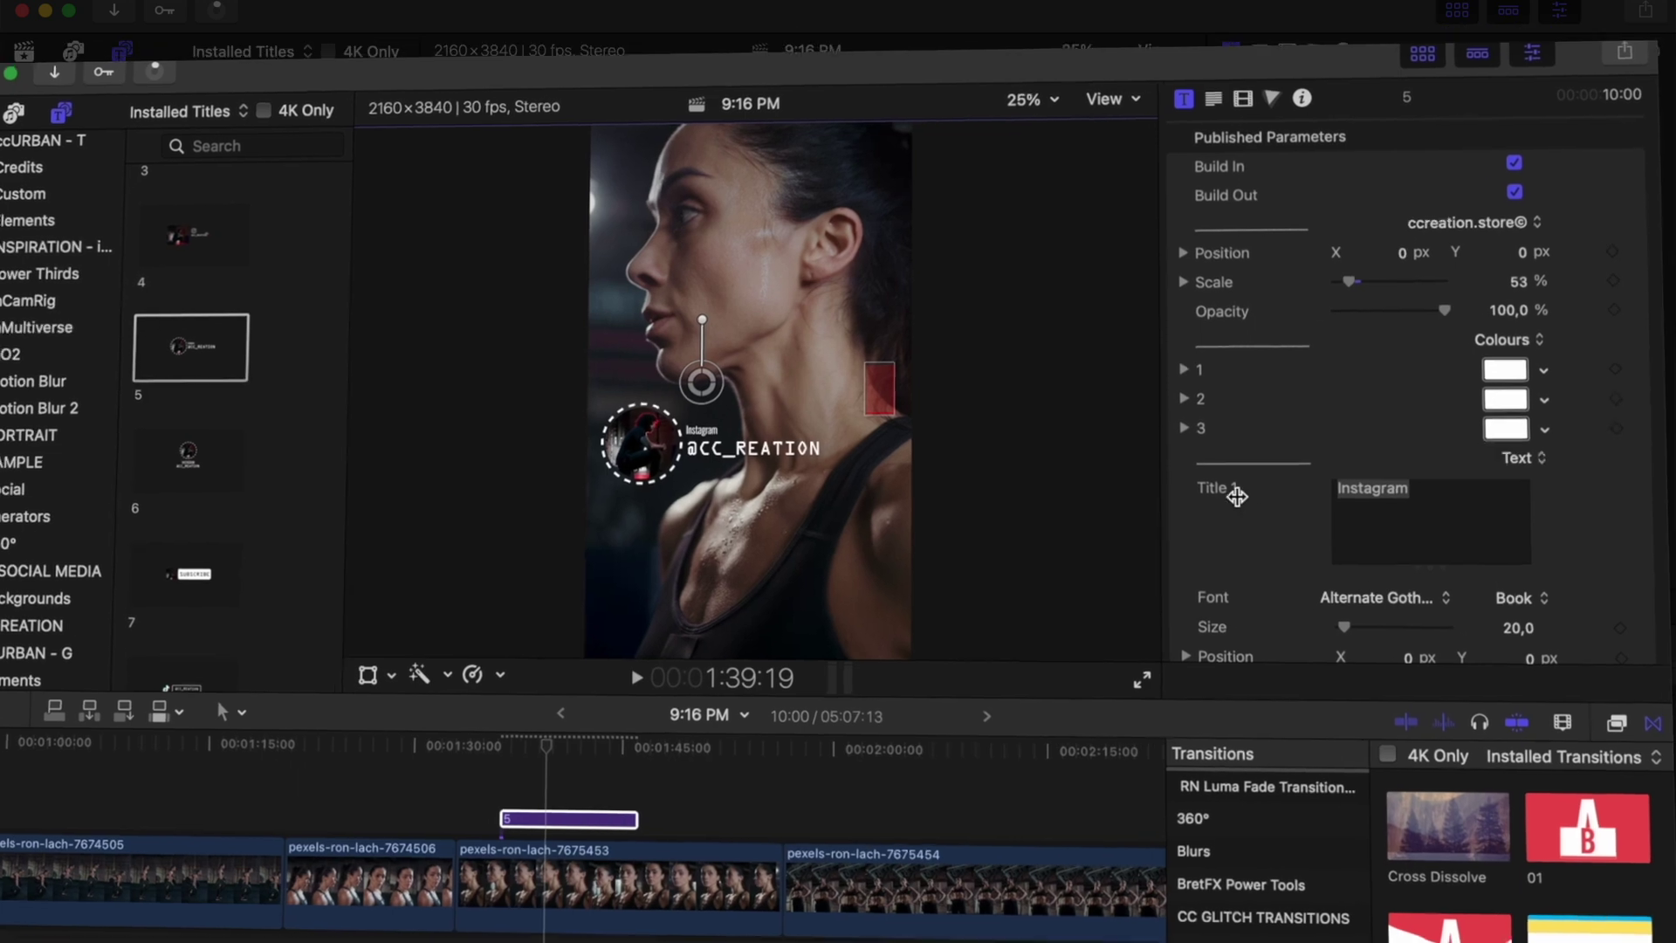
- Reposition the picture inside the title's drop zone to X -0,3 and Y -1,3
{"action": "scroll", "coordinate": [1231, 488], "scroll_direction": "down", "scroll_amount": 10}
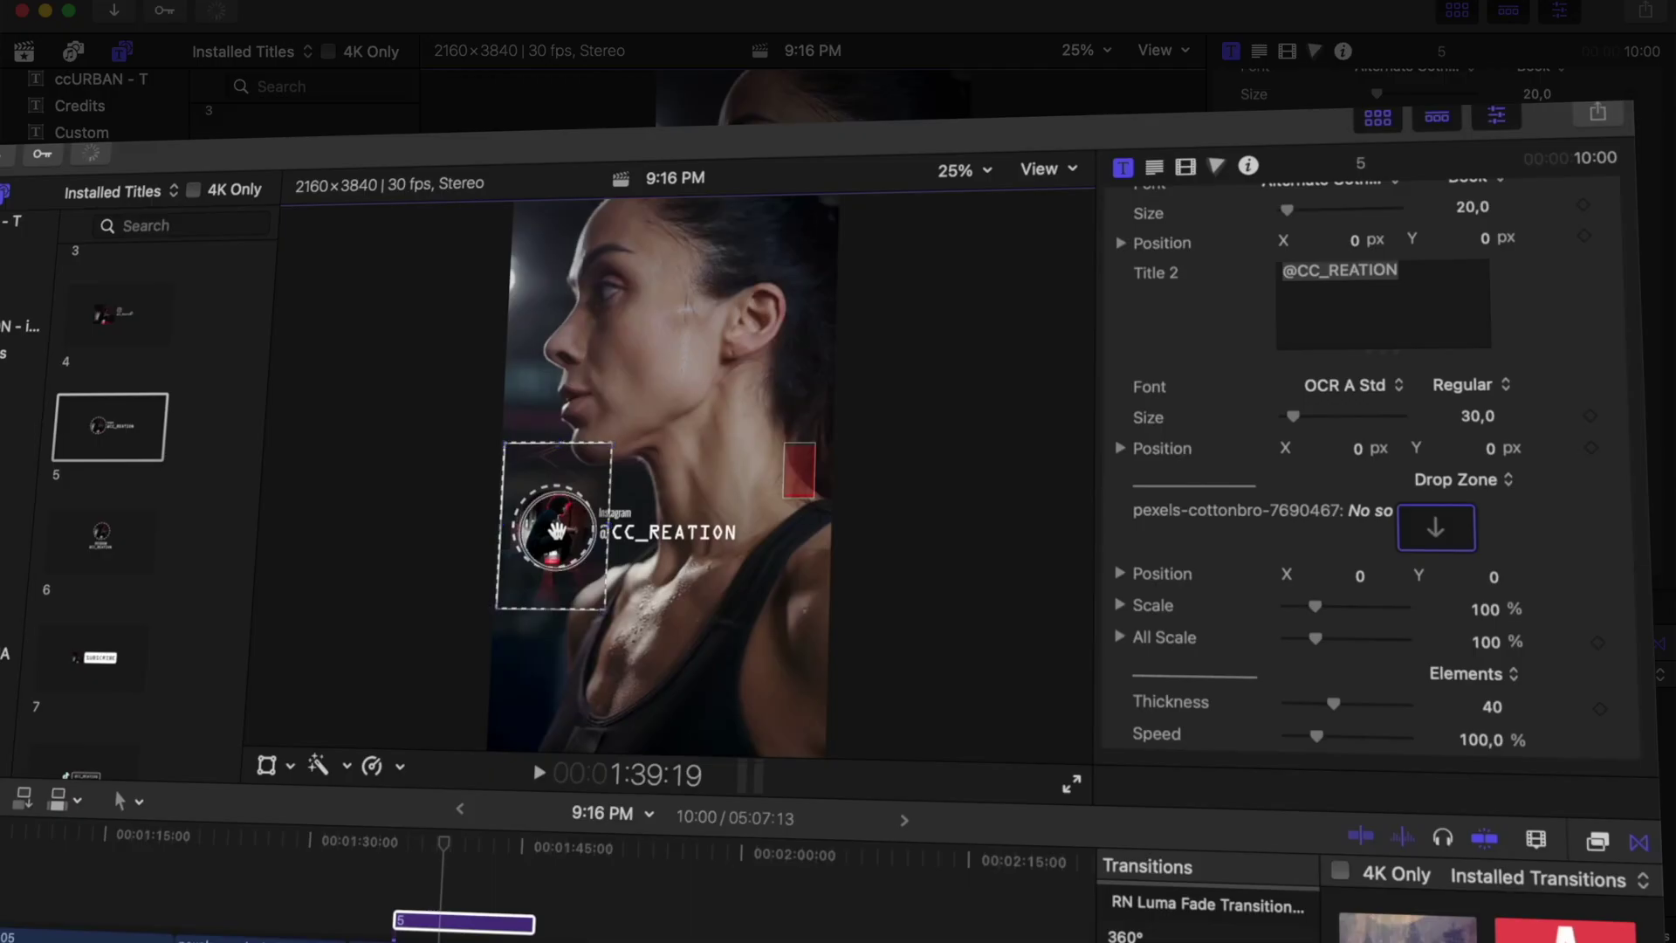
{"action": "mouse_move", "coordinate": [550, 524]}
{"action": "left_mouse_down"}
{"action": "mouse_move", "coordinate": [556, 548]}
{"action": "mouse_move", "coordinate": [556, 531]}
{"action": "left_mouse_up"}
{"action": "left_click_drag", "start_coordinate": [556, 530], "coordinate": [555, 527]}
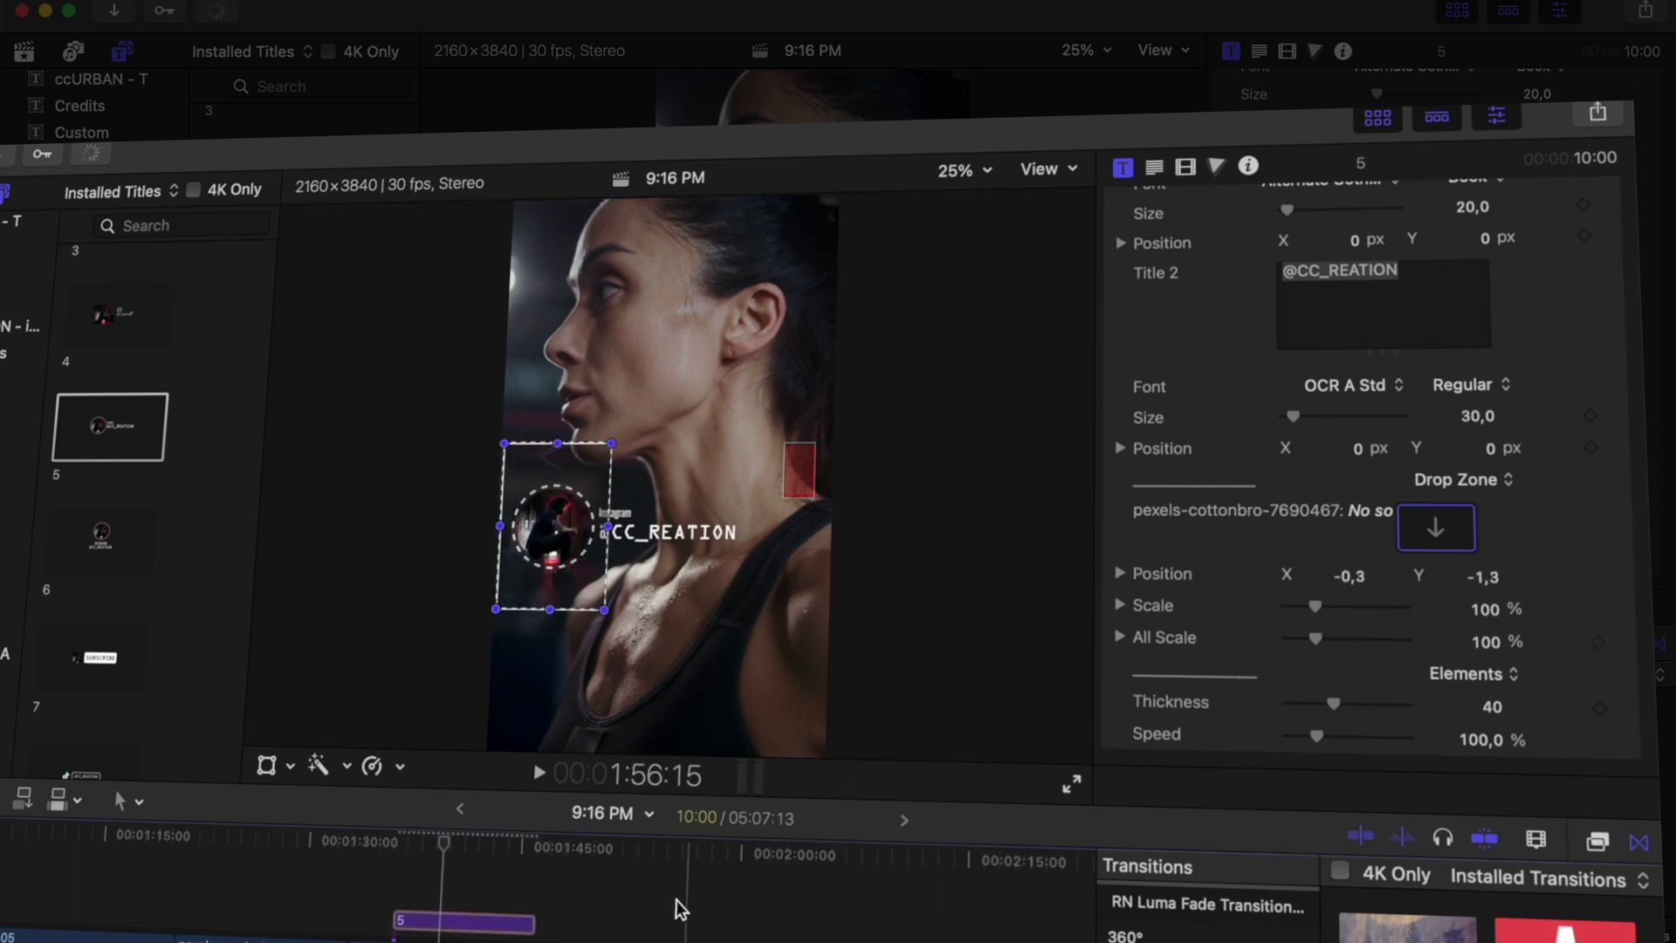
- Set the drop zone's All Scale to 99 %, and the circle's Thickness to 79 and Speed to 131,78 %
{"action": "left_click", "coordinate": [458, 923]}
{"action": "scroll", "coordinate": [1214, 633], "scroll_direction": "down", "scroll_amount": 5}
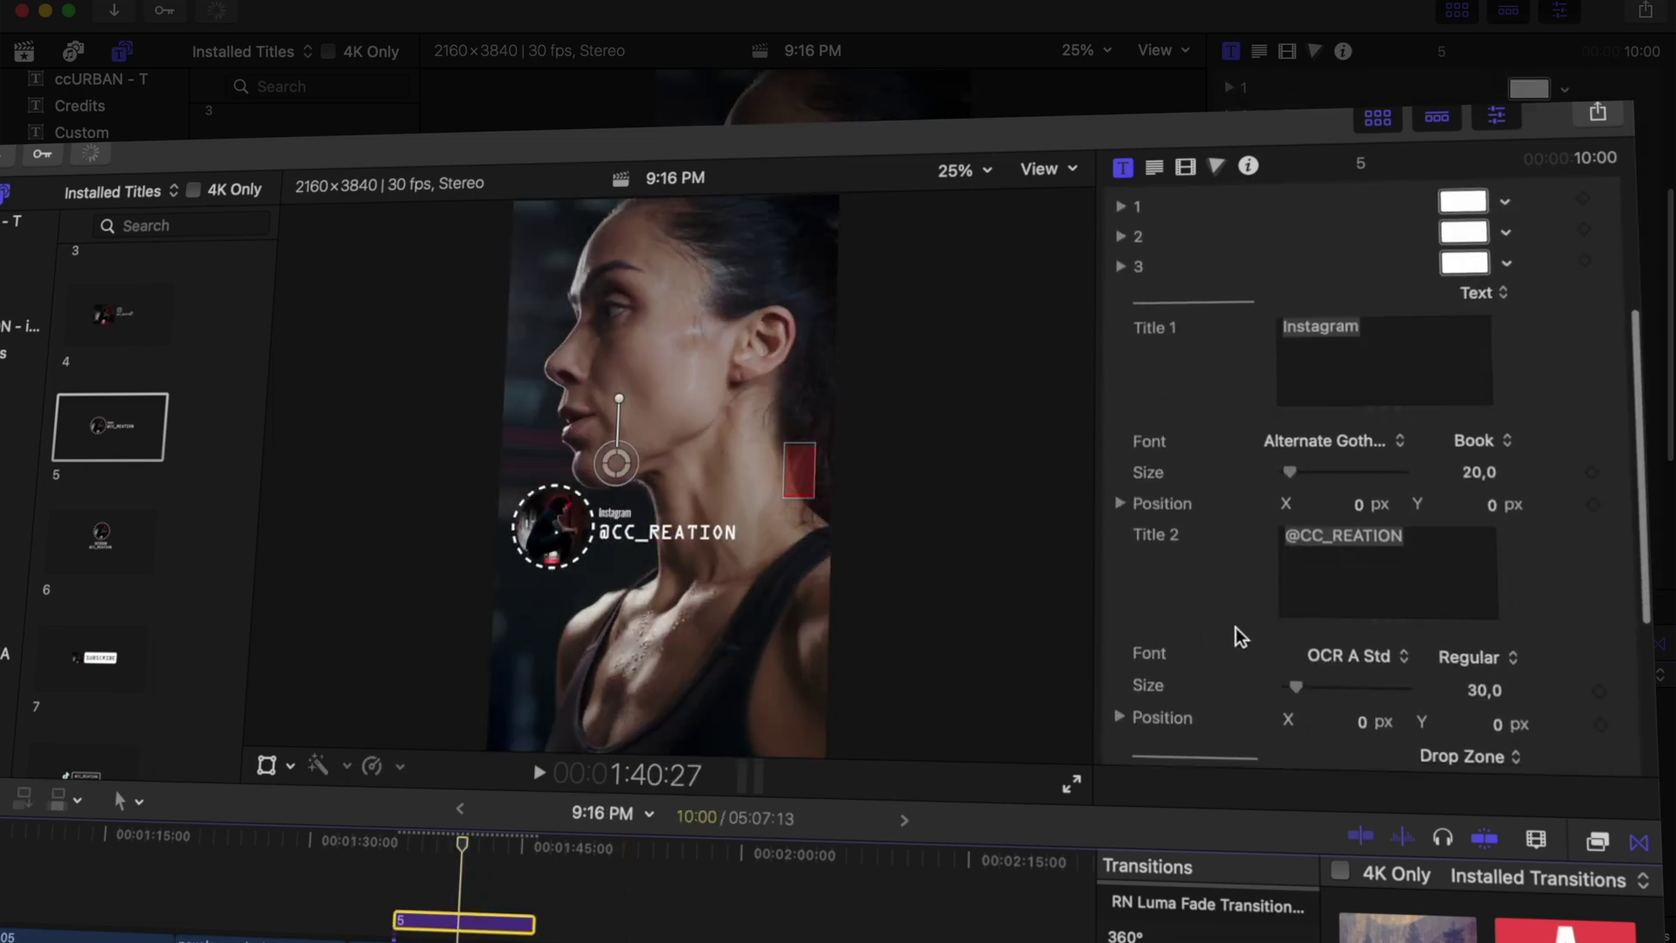
{"action": "scroll", "coordinate": [1239, 616], "scroll_direction": "down", "scroll_amount": 5}
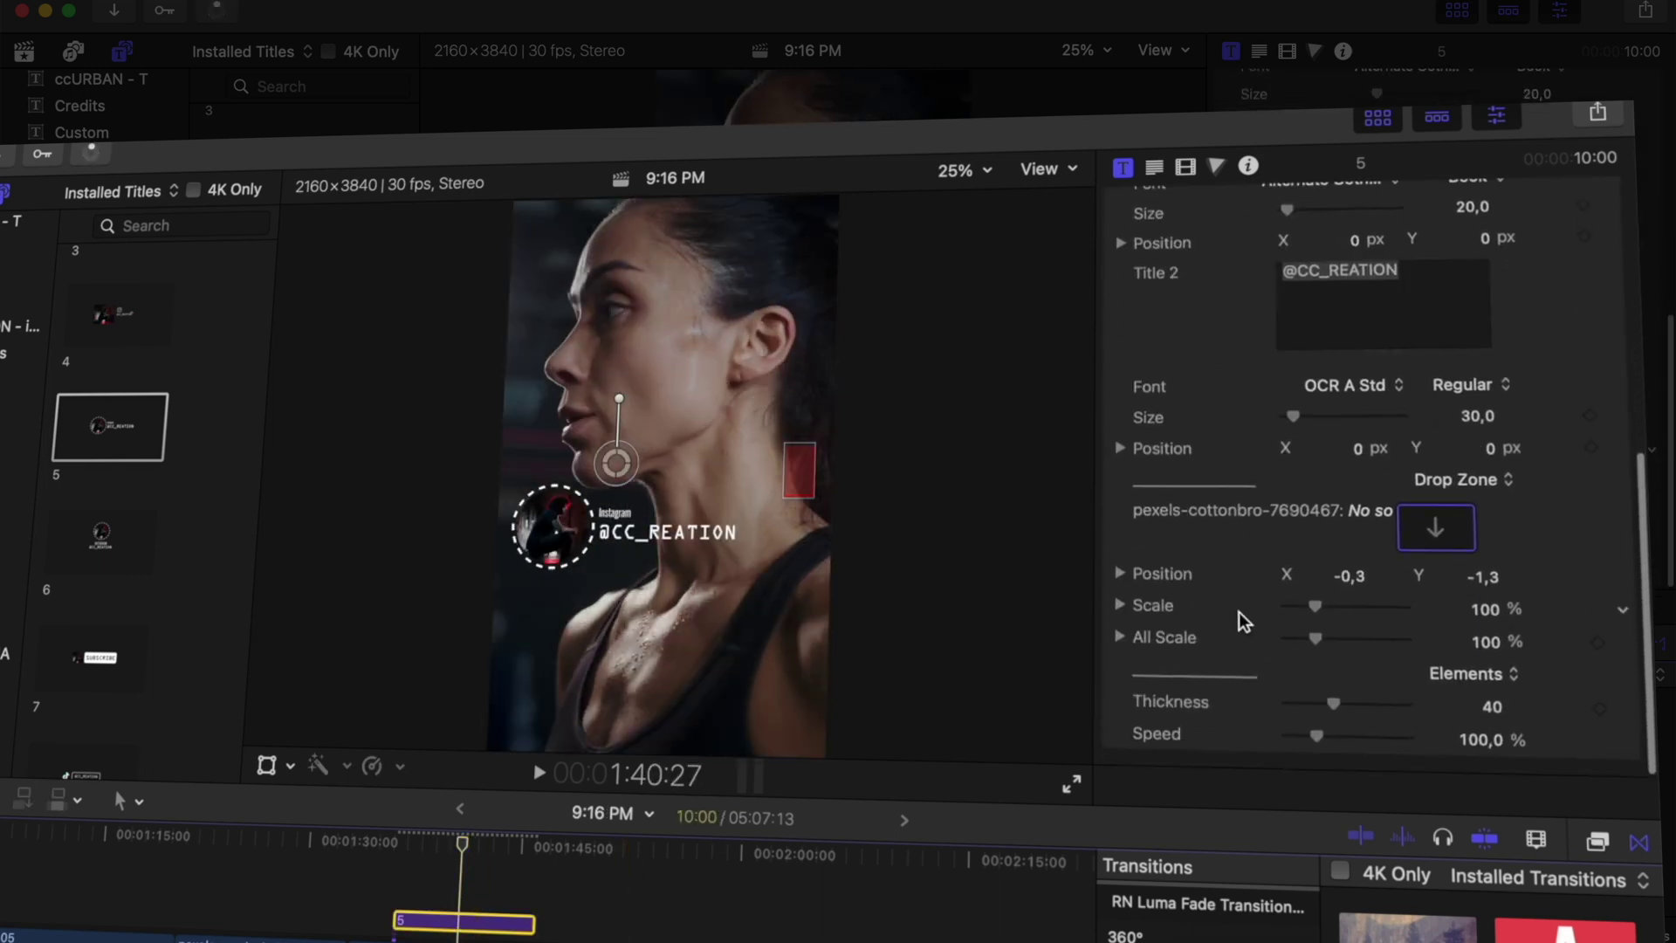
{"action": "left_click_drag", "start_coordinate": [1318, 641], "coordinate": [1317, 640]}
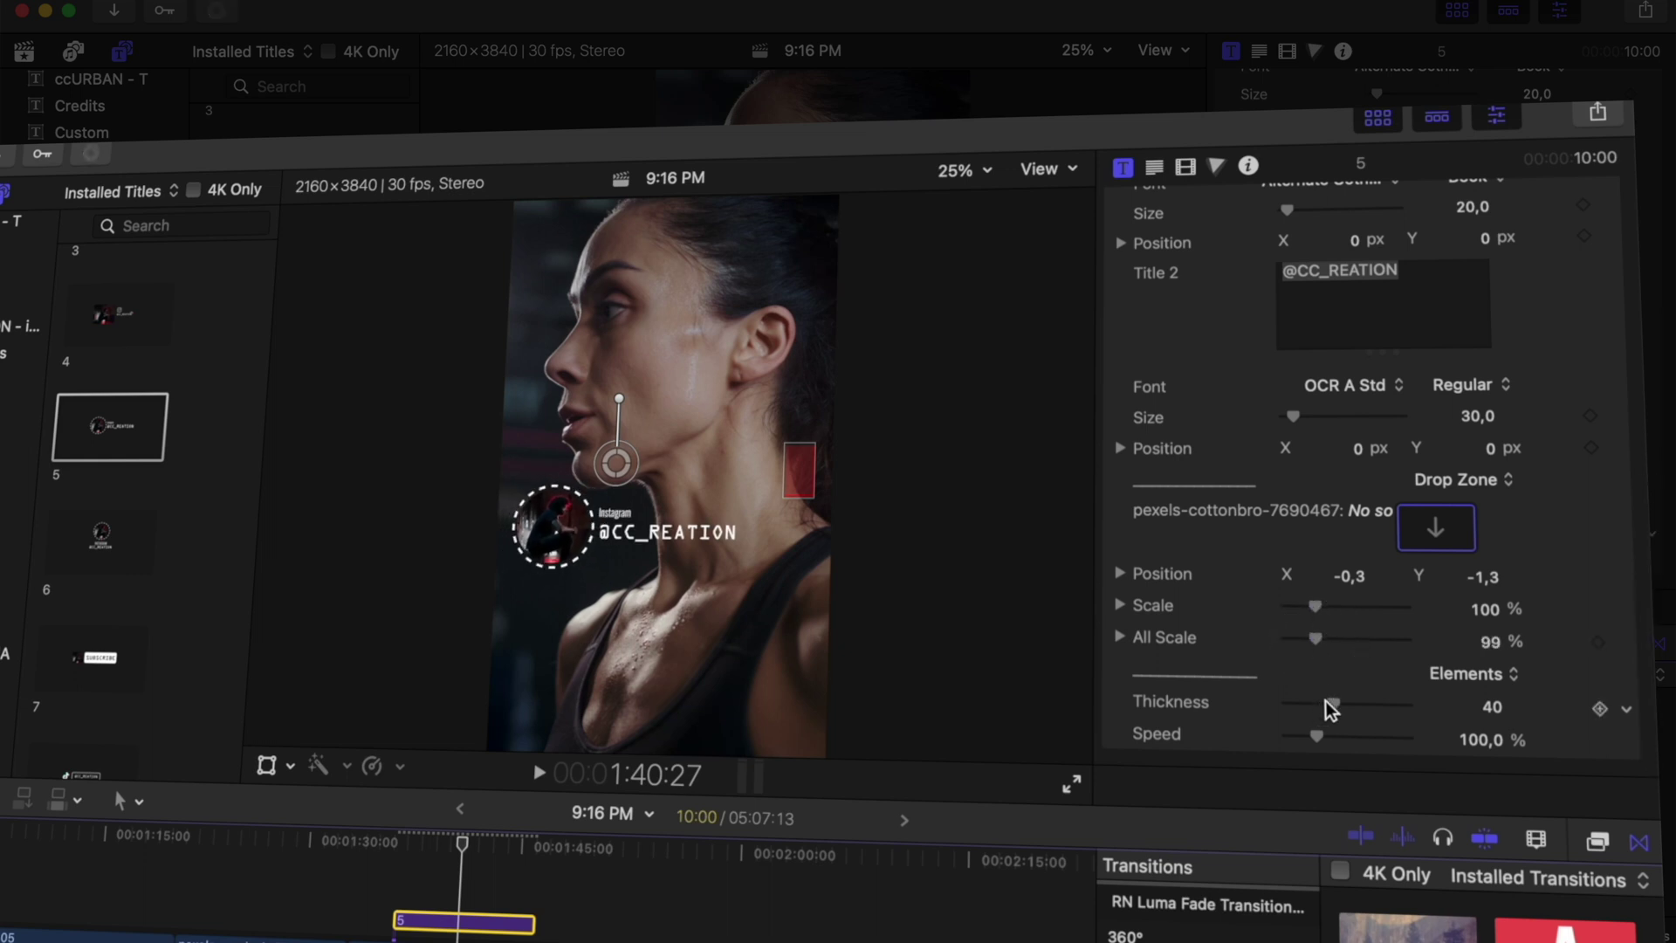
{"action": "left_click_drag", "start_coordinate": [1330, 702], "coordinate": [1325, 737]}
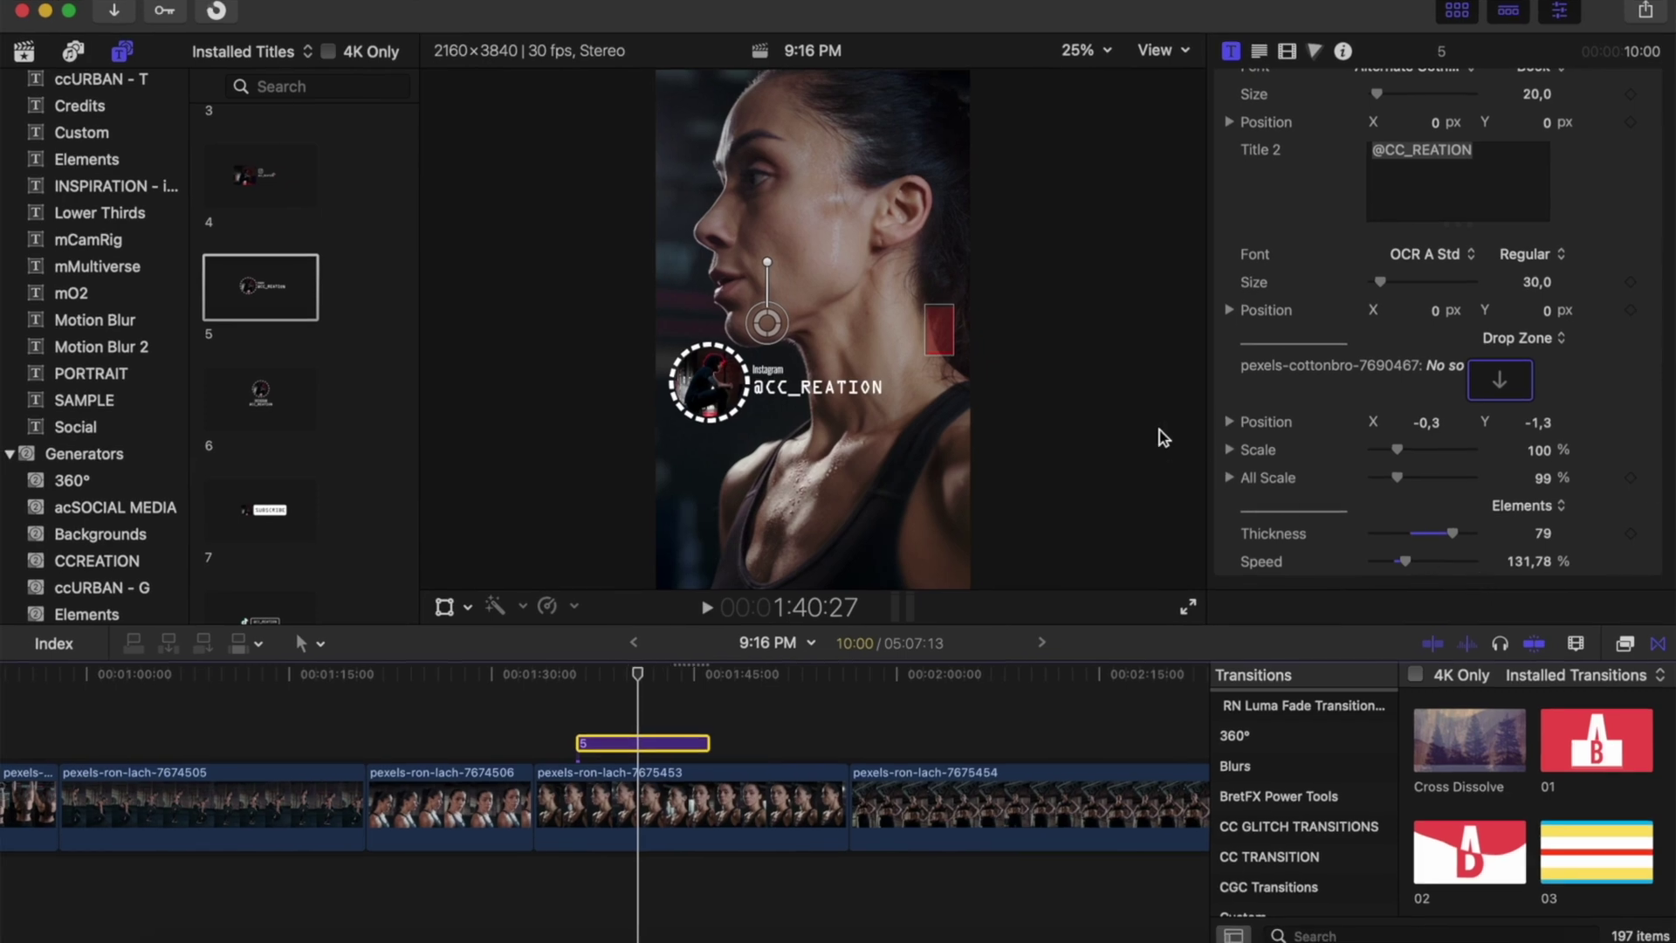
- Hide the category list, then look through the Social Media, Timers and Titles categories and the parameters of title 5
{"action": "scroll", "coordinate": [1303, 358], "scroll_direction": "up", "scroll_amount": 8}
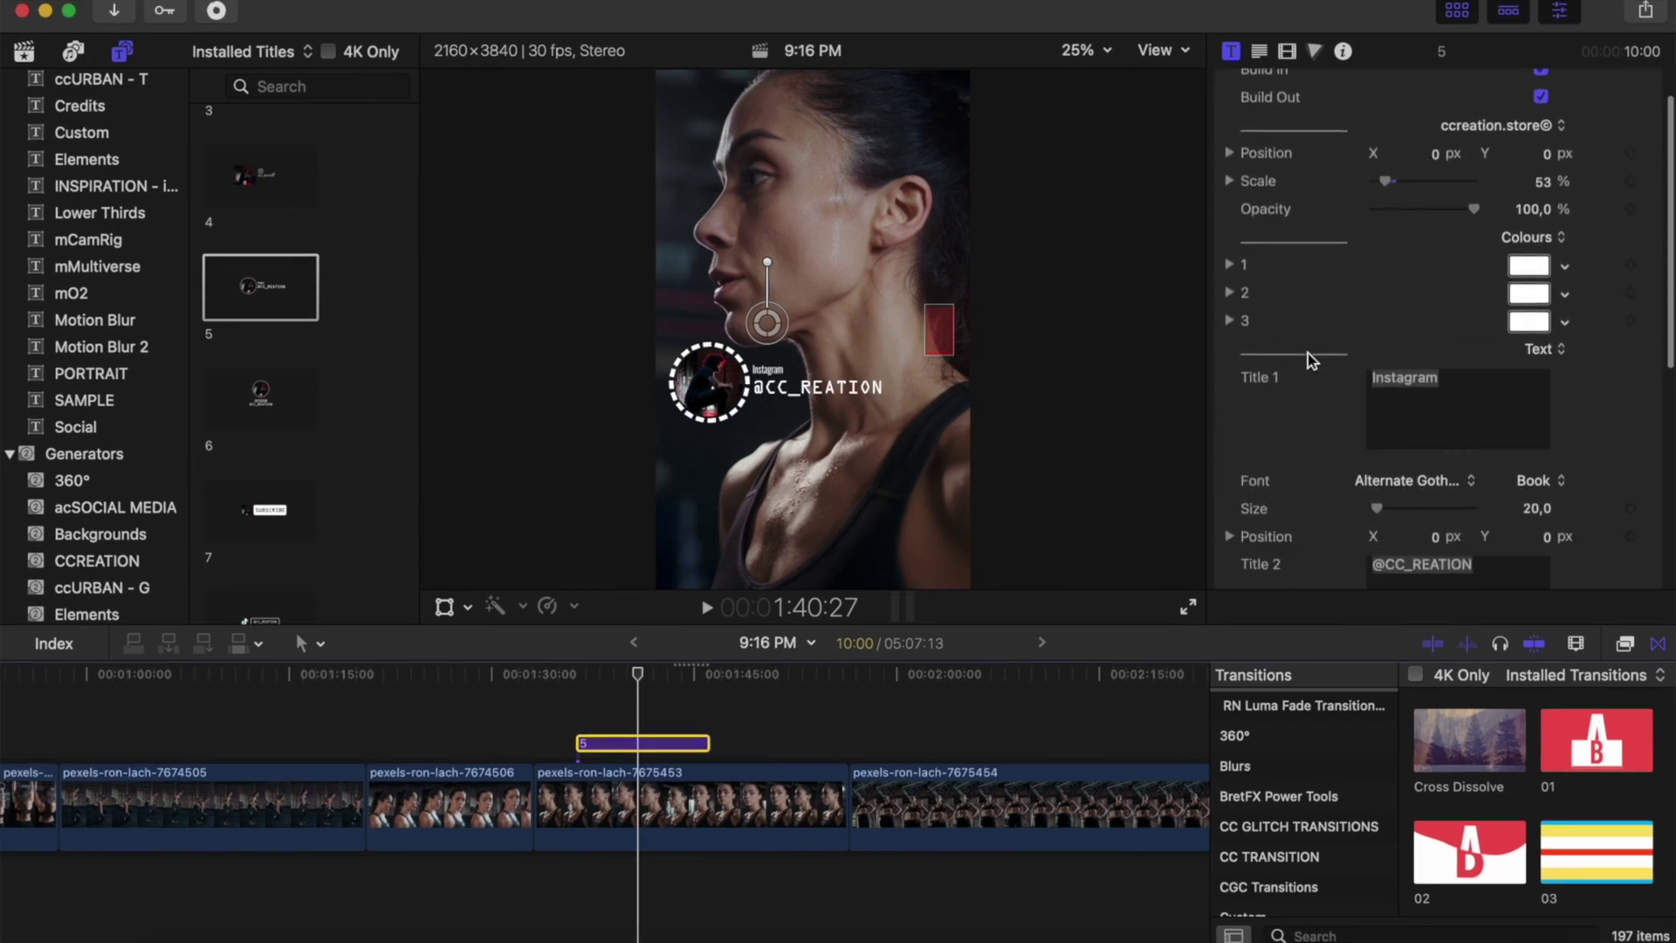
{"action": "left_click", "coordinate": [138, 51]}
{"action": "scroll", "coordinate": [297, 400], "scroll_direction": "up", "scroll_amount": 2}
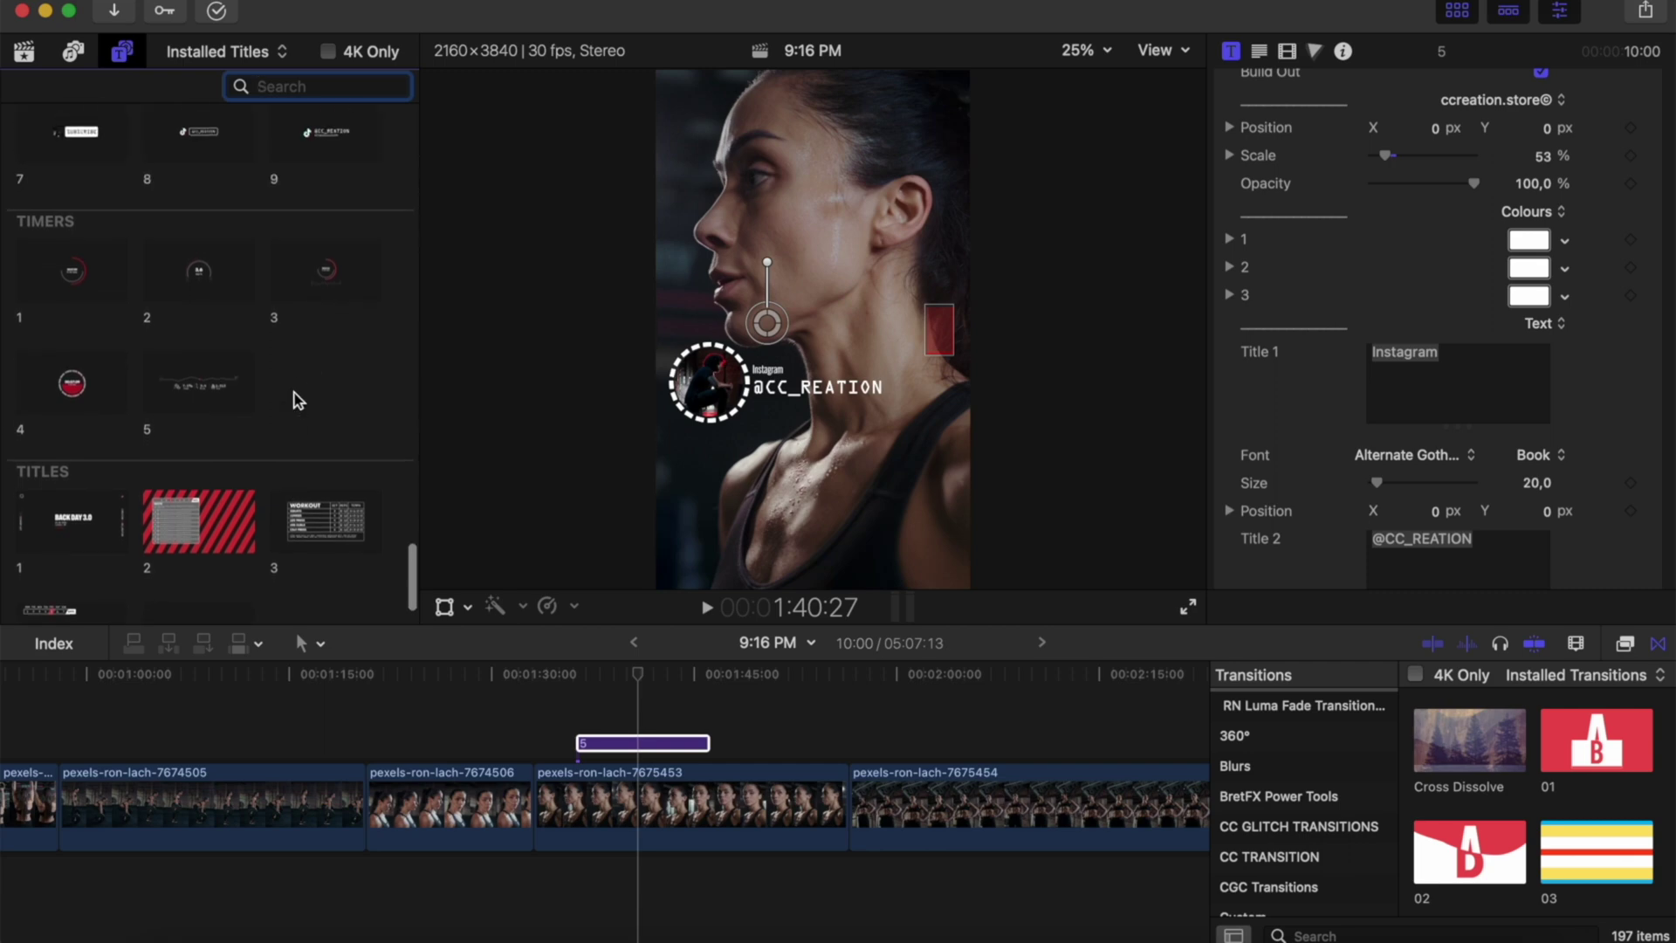
{"action": "scroll", "coordinate": [298, 399], "scroll_direction": "up", "scroll_amount": 8}
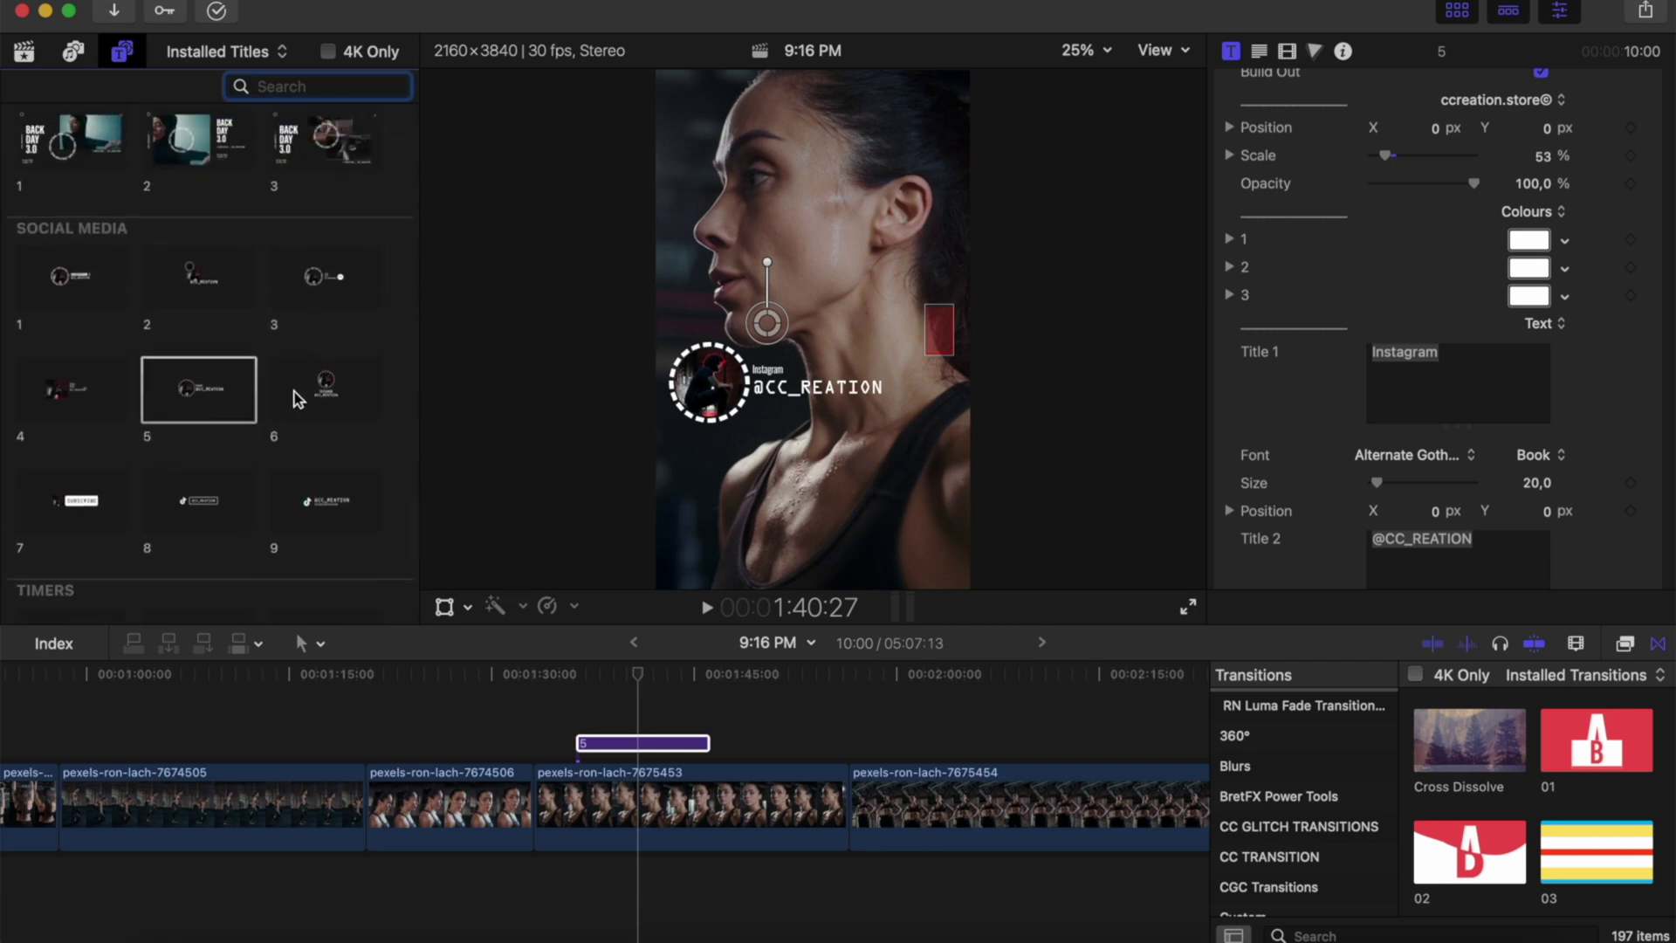
{"action": "scroll", "coordinate": [295, 395], "scroll_direction": "down", "scroll_amount": 3}
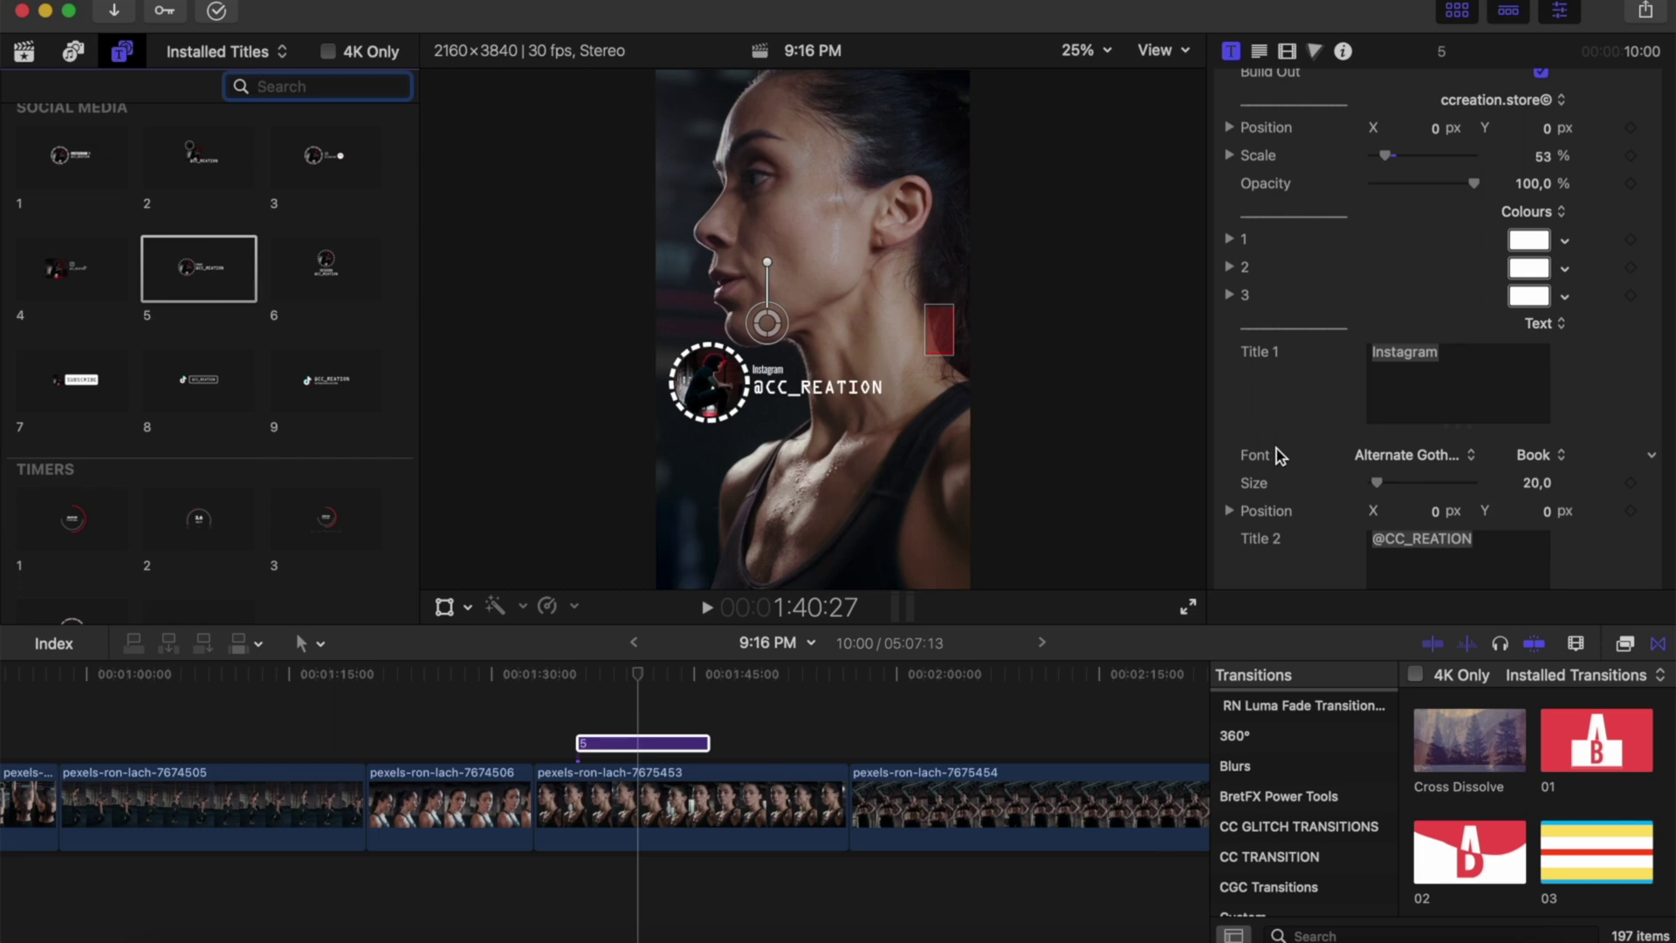
{"action": "scroll", "coordinate": [1280, 454], "scroll_direction": "down", "scroll_amount": 10}
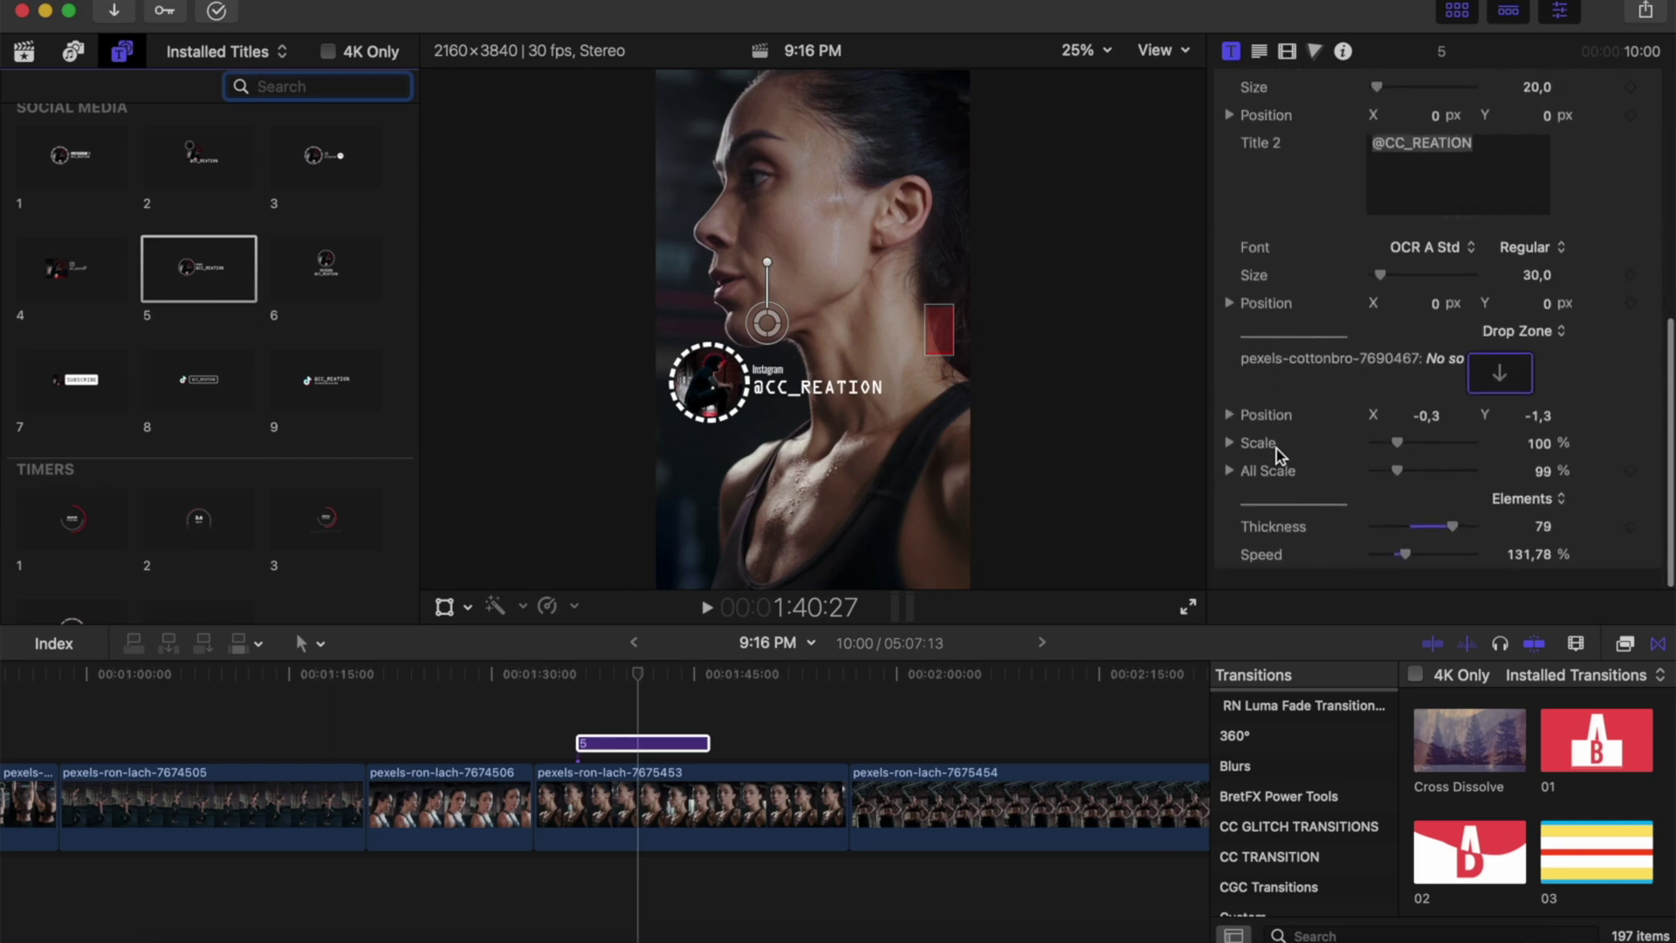
{"action": "left_click", "coordinate": [617, 743]}
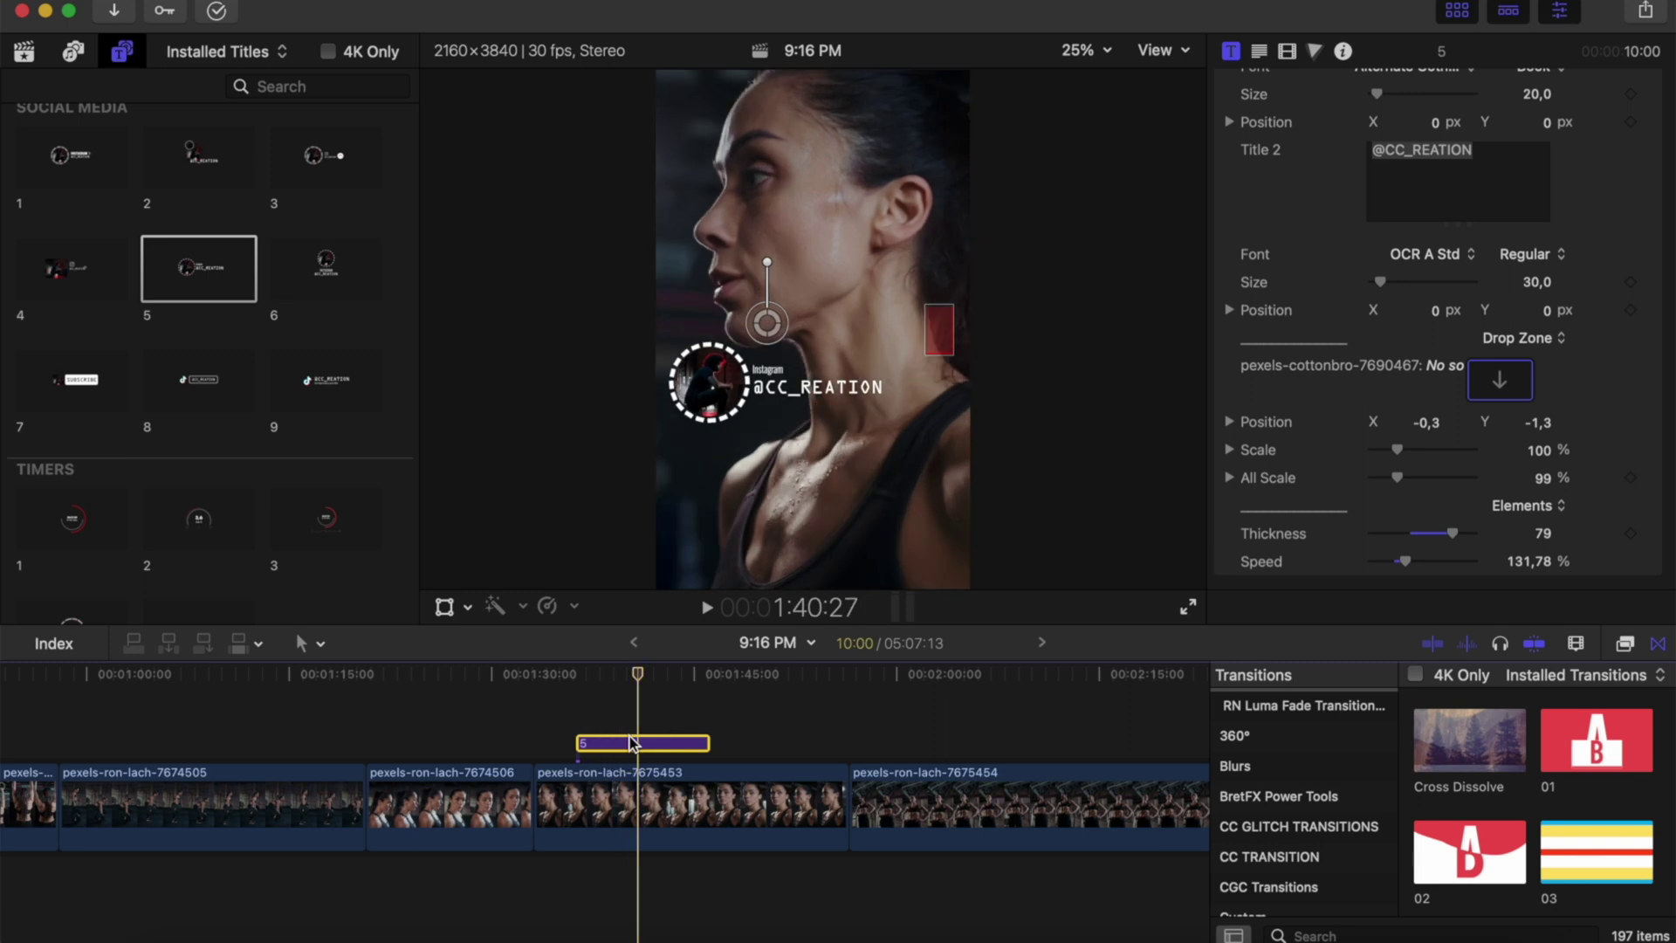
{"action": "scroll", "coordinate": [632, 743], "scroll_direction": "right", "scroll_amount": 5}
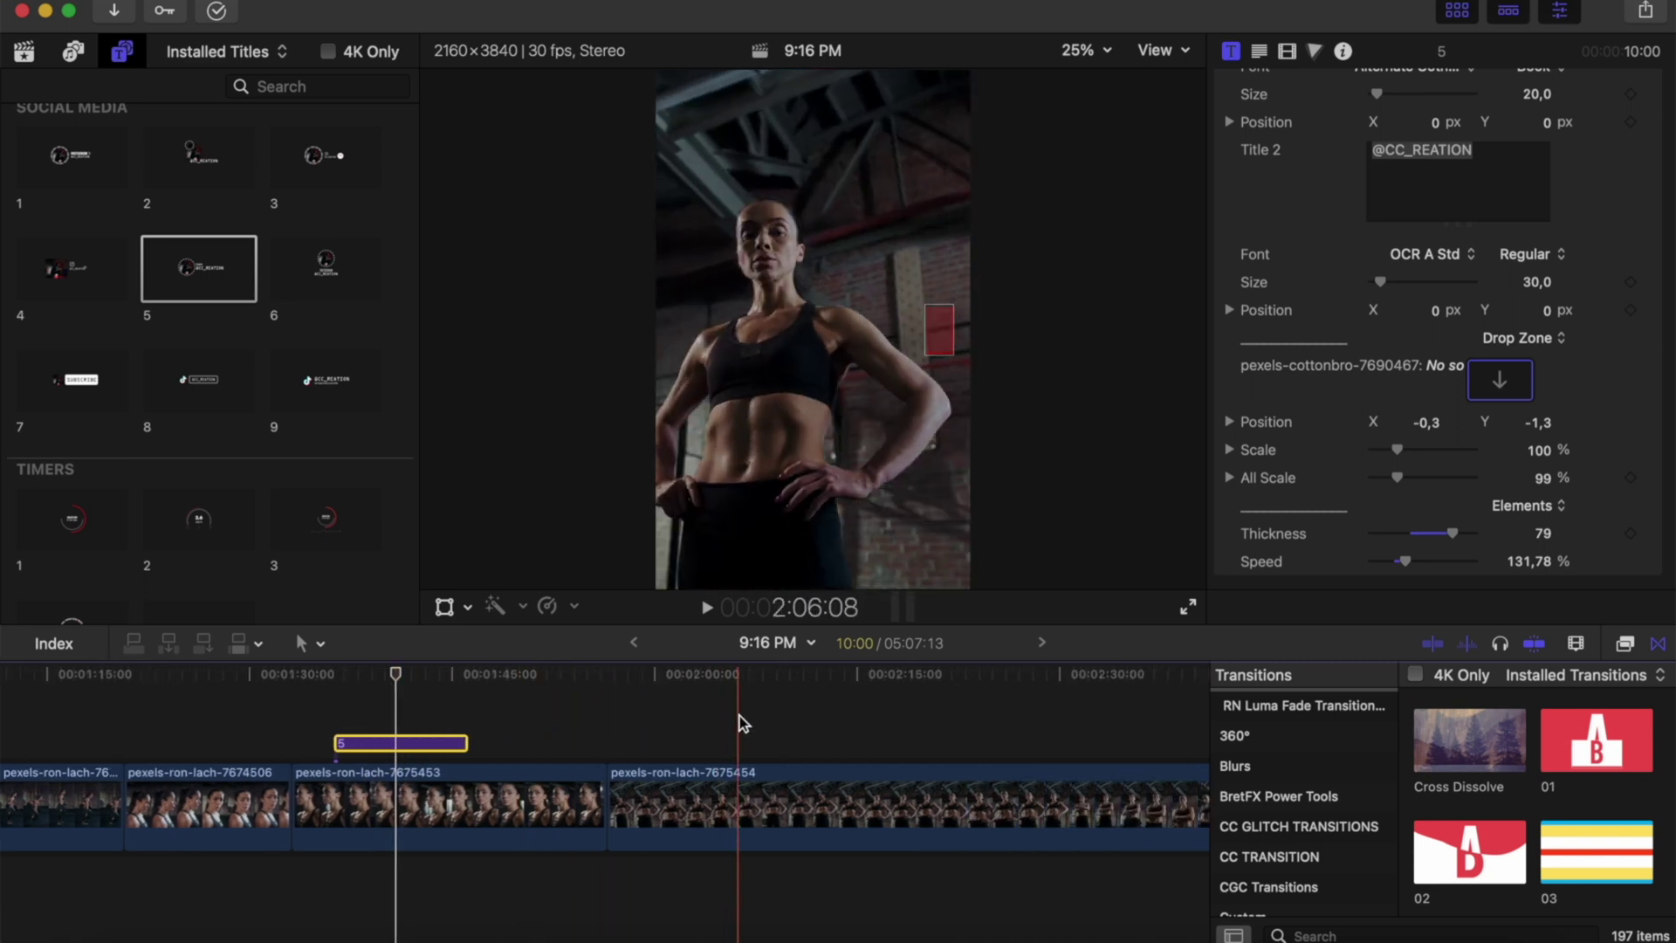
- Add timer title 5 above the clip pexels-ron-lach-7675454 and put the playhead at 2:05:07
{"action": "left_click", "coordinate": [741, 716]}
{"action": "scroll", "coordinate": [340, 401], "scroll_direction": "down", "scroll_amount": 6}
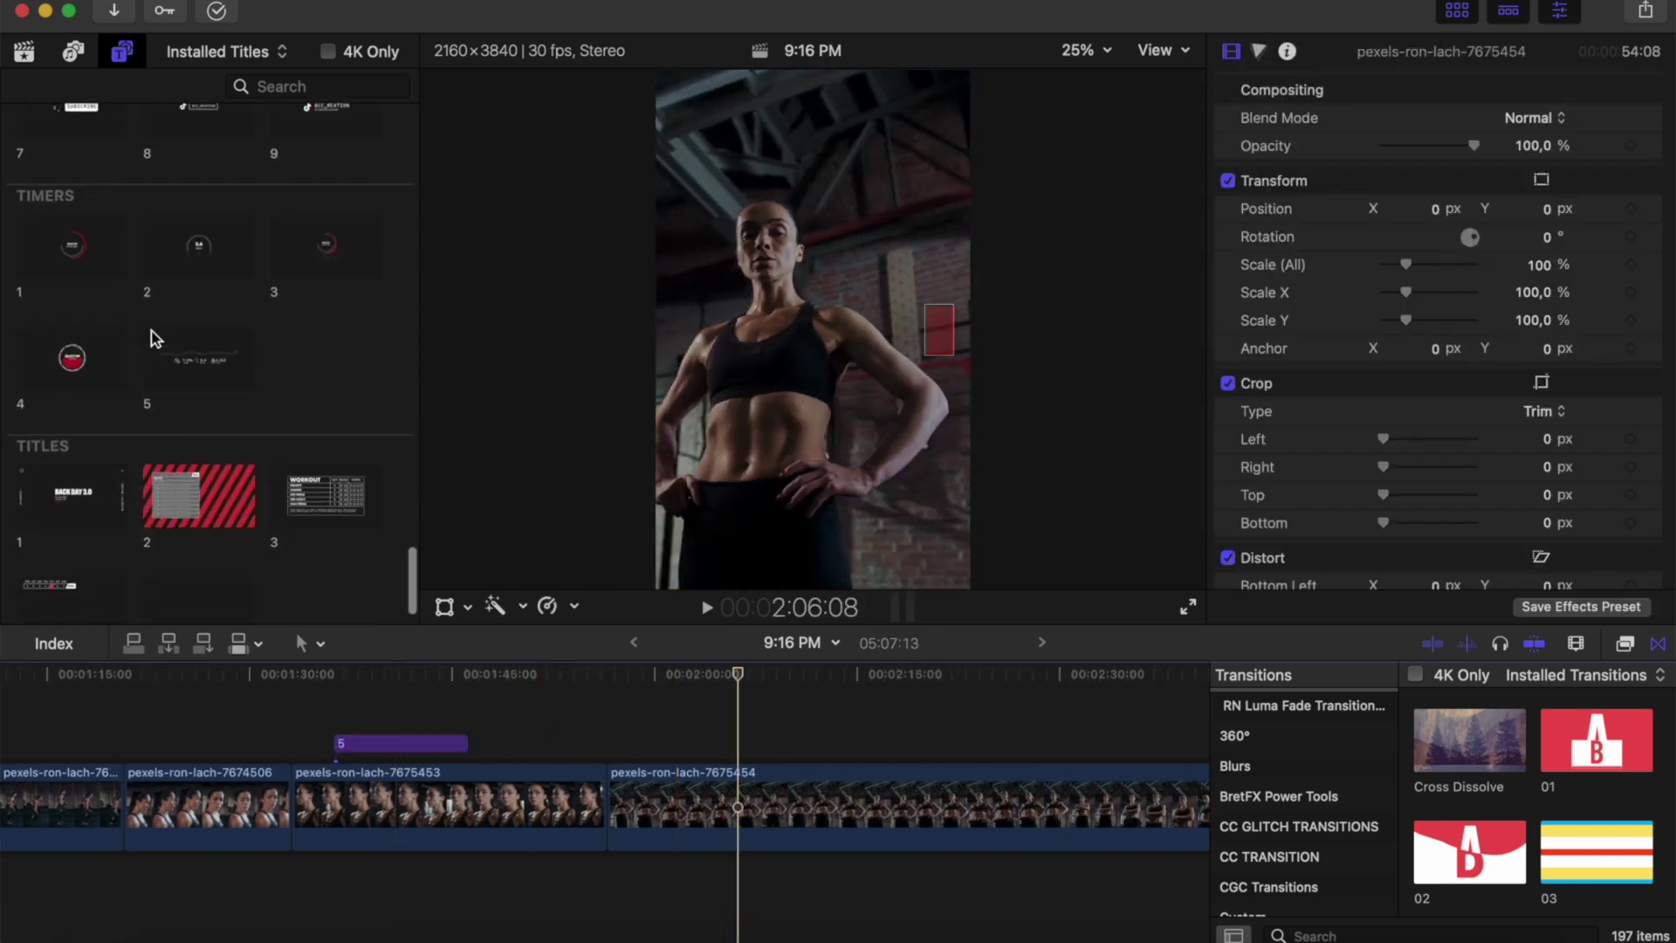
{"action": "left_click", "coordinate": [184, 368]}
{"action": "left_click_drag", "start_coordinate": [183, 368], "coordinate": [666, 742]}
{"action": "left_click", "coordinate": [727, 672]}
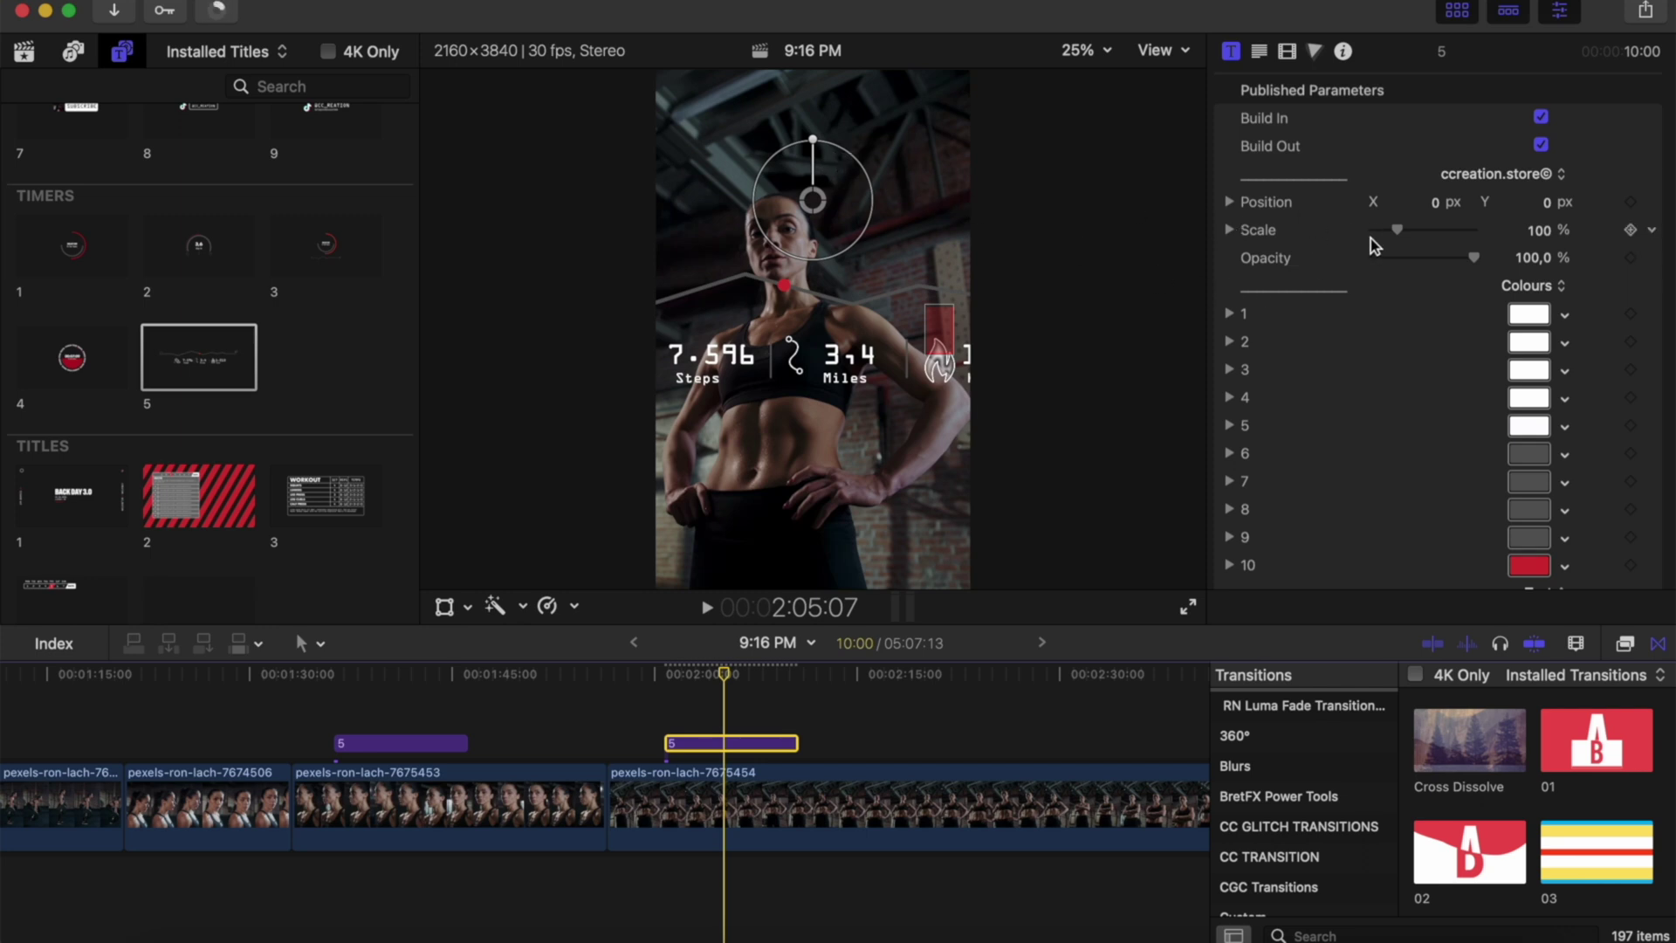
- Scale the timer title to 33 % and move it above the woman's head
{"action": "left_click_drag", "start_coordinate": [1397, 229], "coordinate": [1385, 233]}
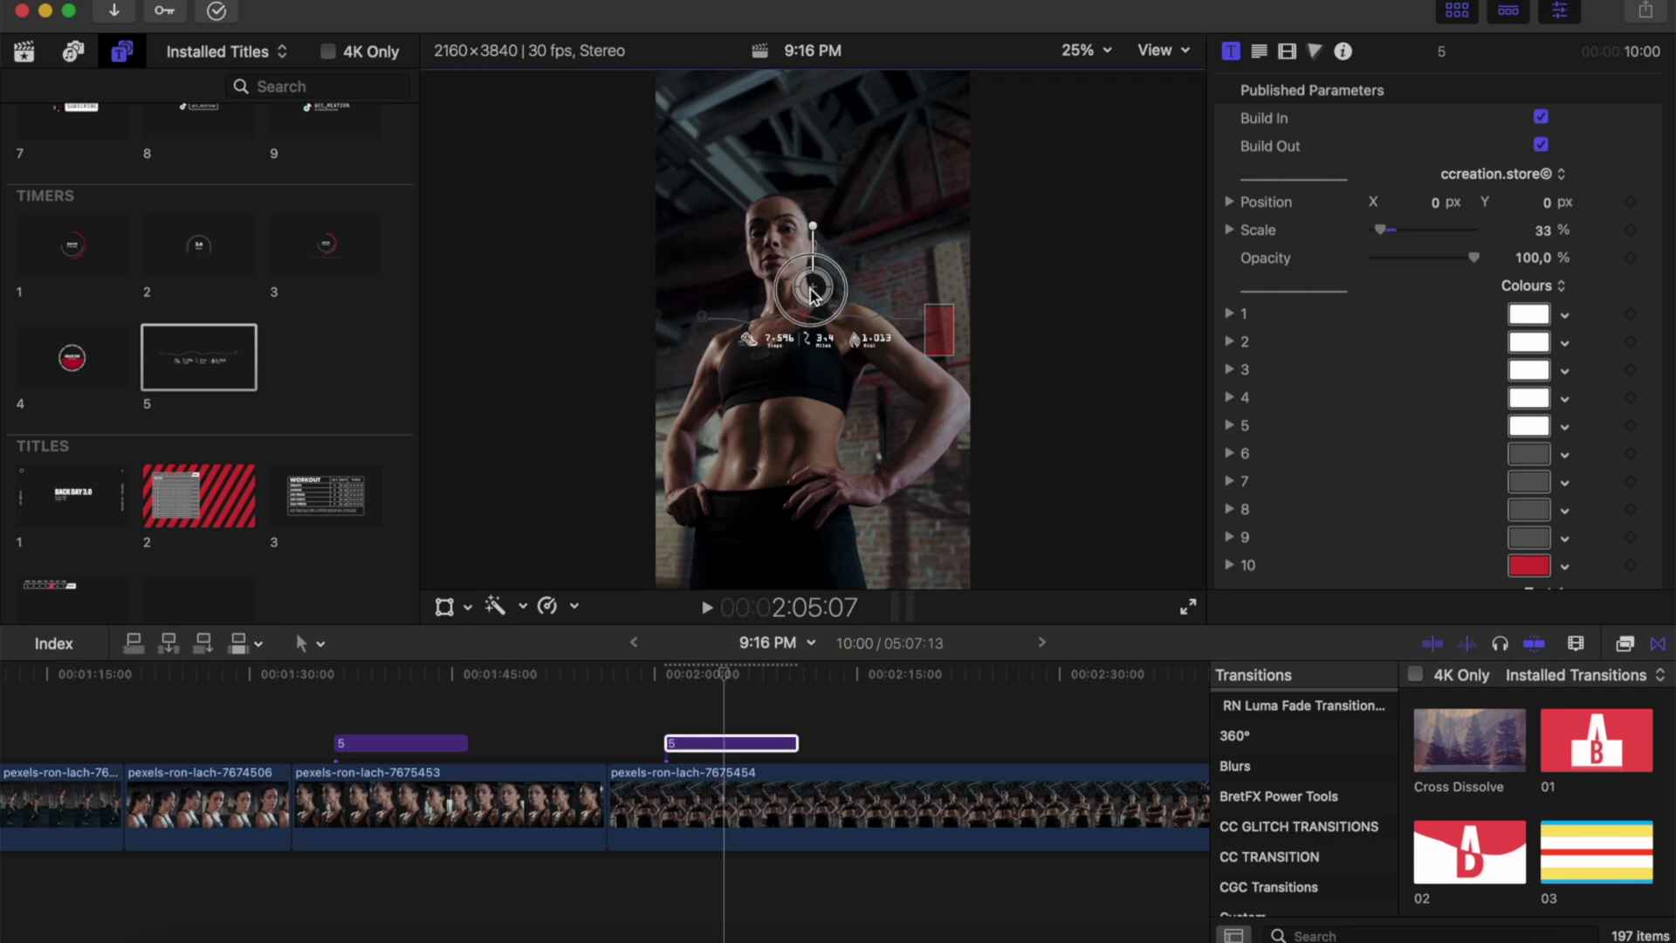
{"action": "left_click_drag", "start_coordinate": [811, 287], "coordinate": [810, 116]}
- Change colours 6, 7 and 9 of the timer title to white (Snow)
{"action": "left_click", "coordinate": [1528, 453]}
{"action": "left_click", "coordinate": [390, 330]}
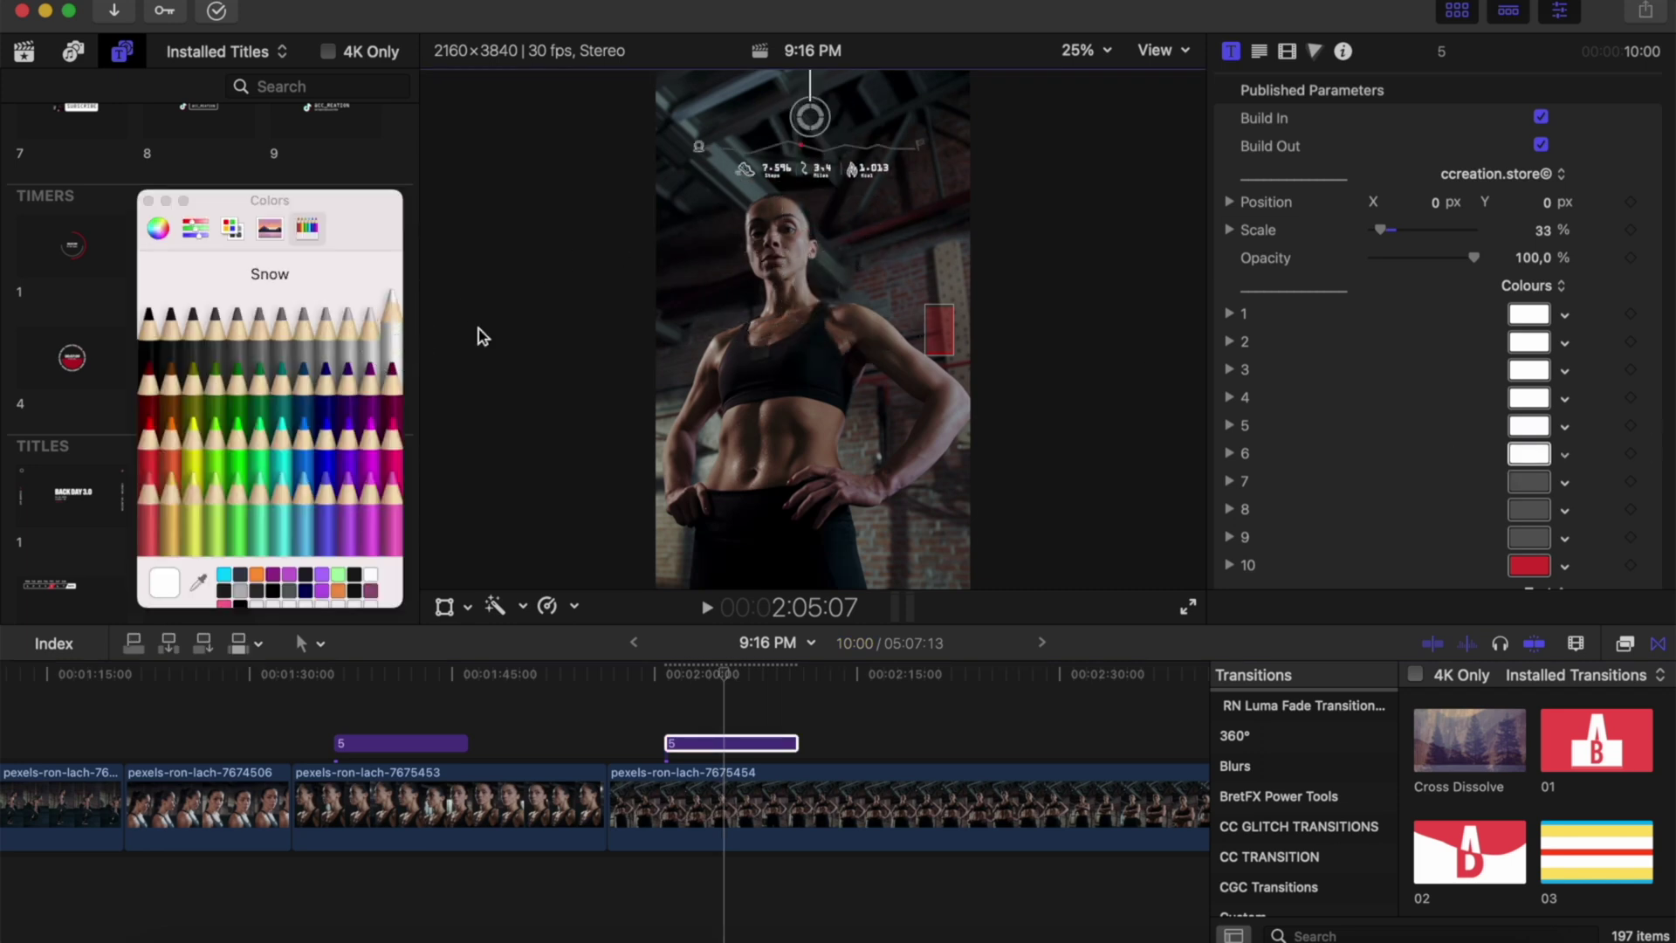
{"action": "left_click", "coordinate": [148, 201]}
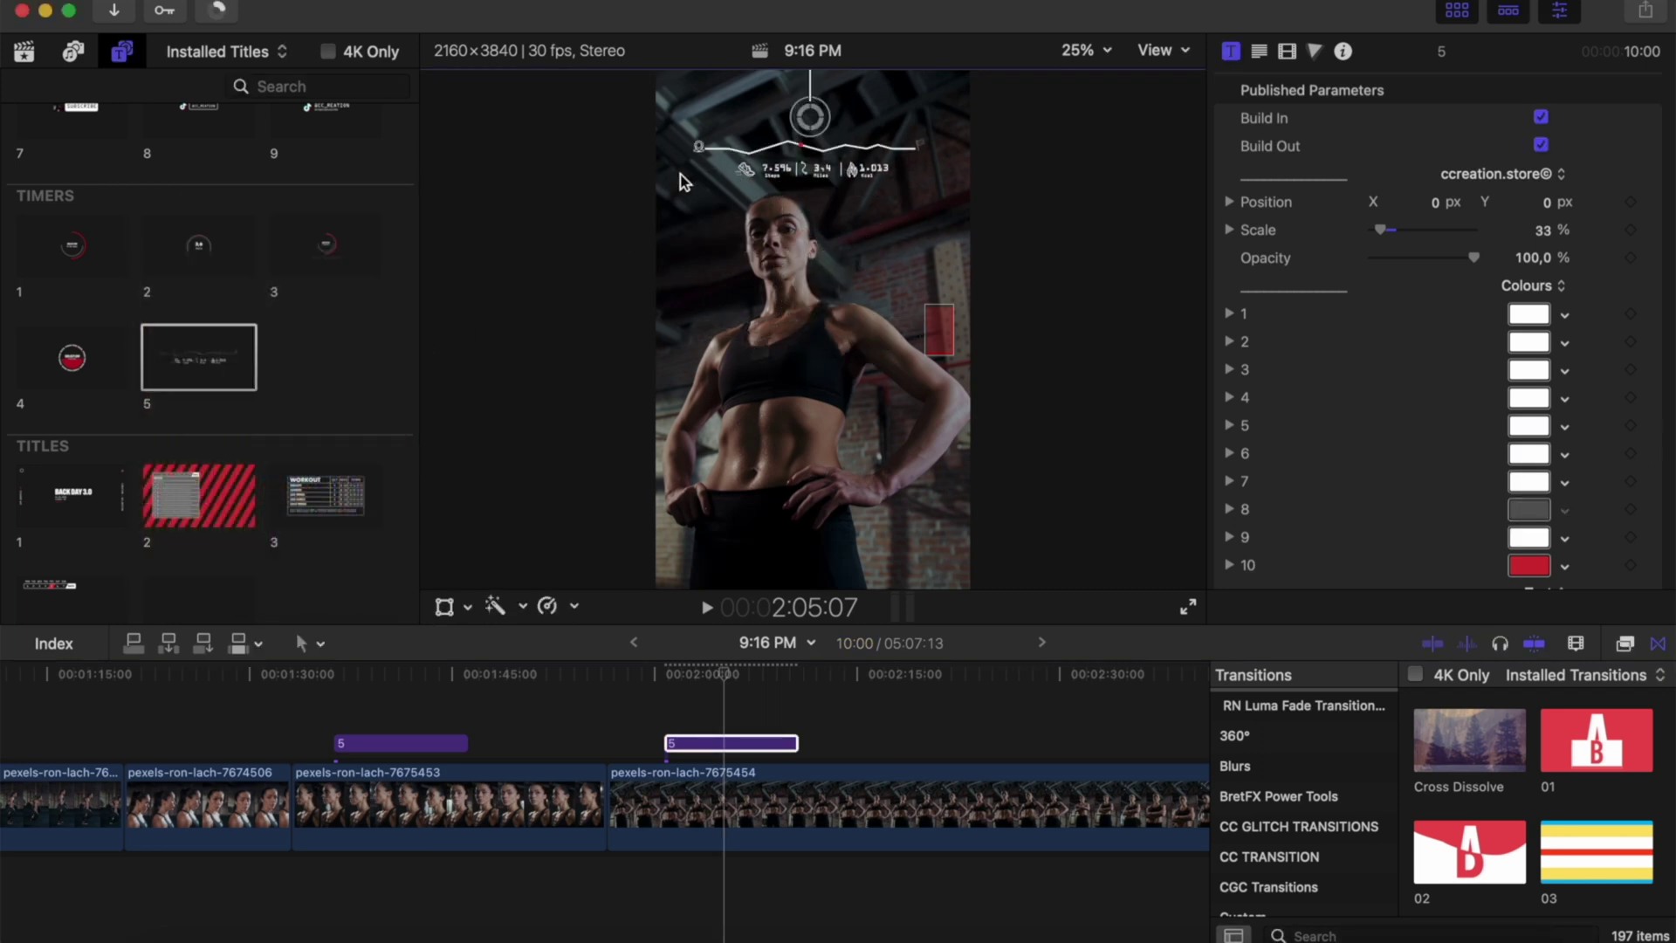
- Move the timer title down over the woman's waist and enlarge it to about the full frame width
{"action": "left_click_drag", "start_coordinate": [800, 131], "coordinate": [805, 363]}
{"action": "left_click_drag", "start_coordinate": [1379, 232], "coordinate": [1386, 228]}
- Set the timer title's Steps value to 10000
{"action": "scroll", "coordinate": [1254, 414], "scroll_direction": "down", "scroll_amount": 10}
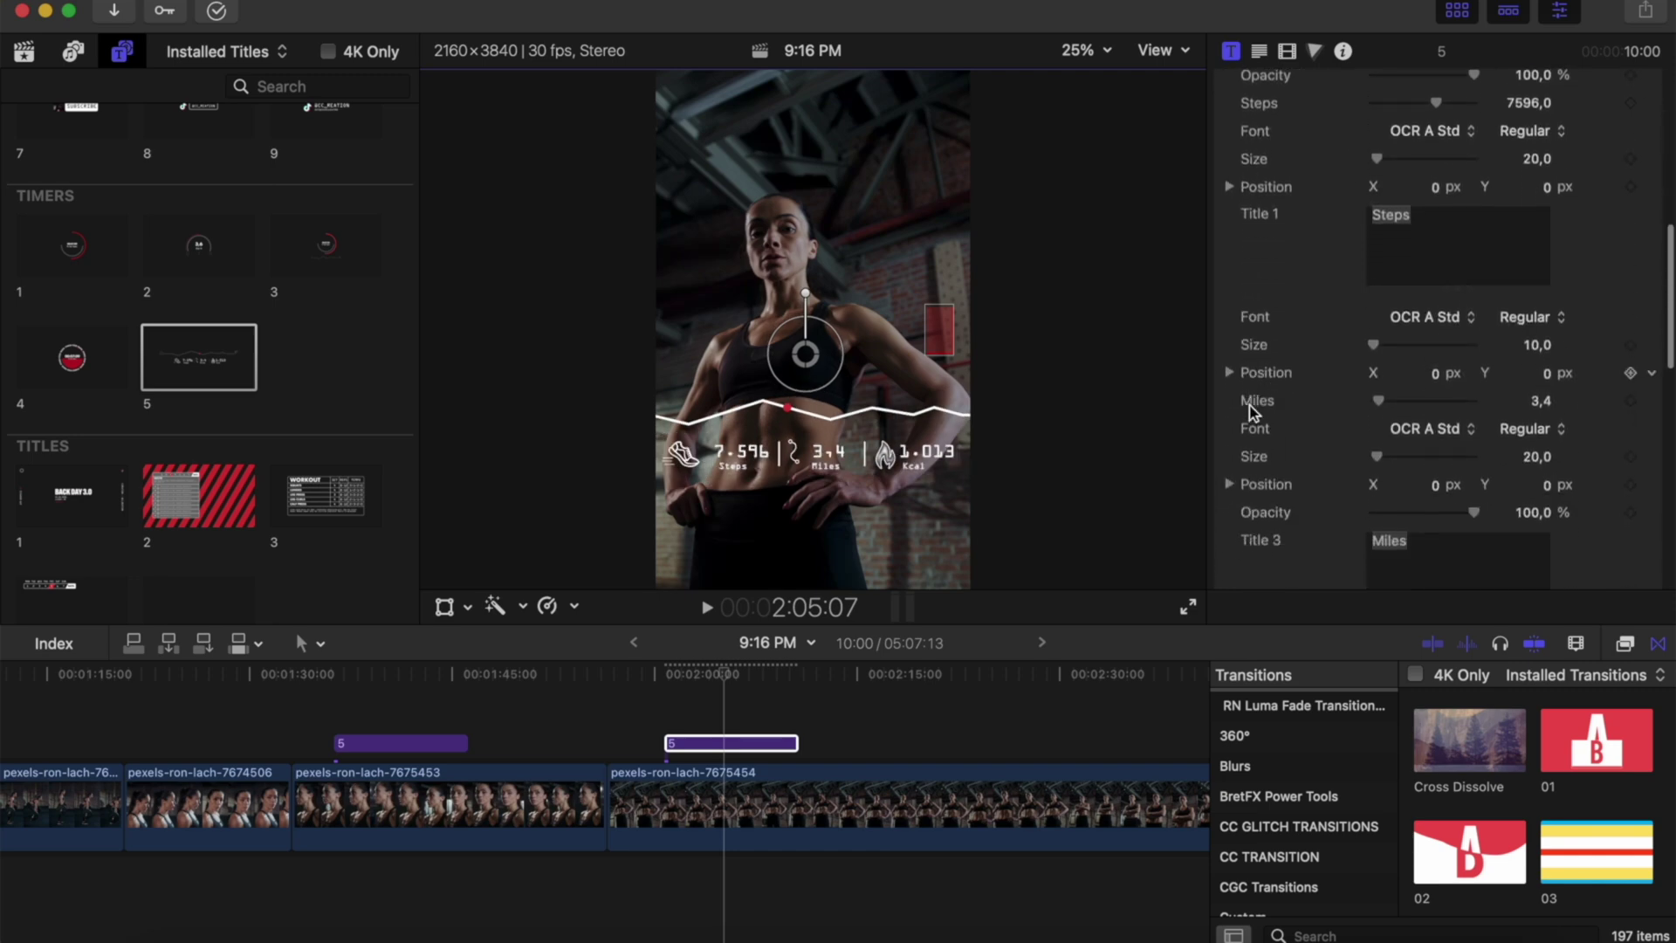
{"action": "scroll", "coordinate": [1294, 363], "scroll_direction": "up", "scroll_amount": 2}
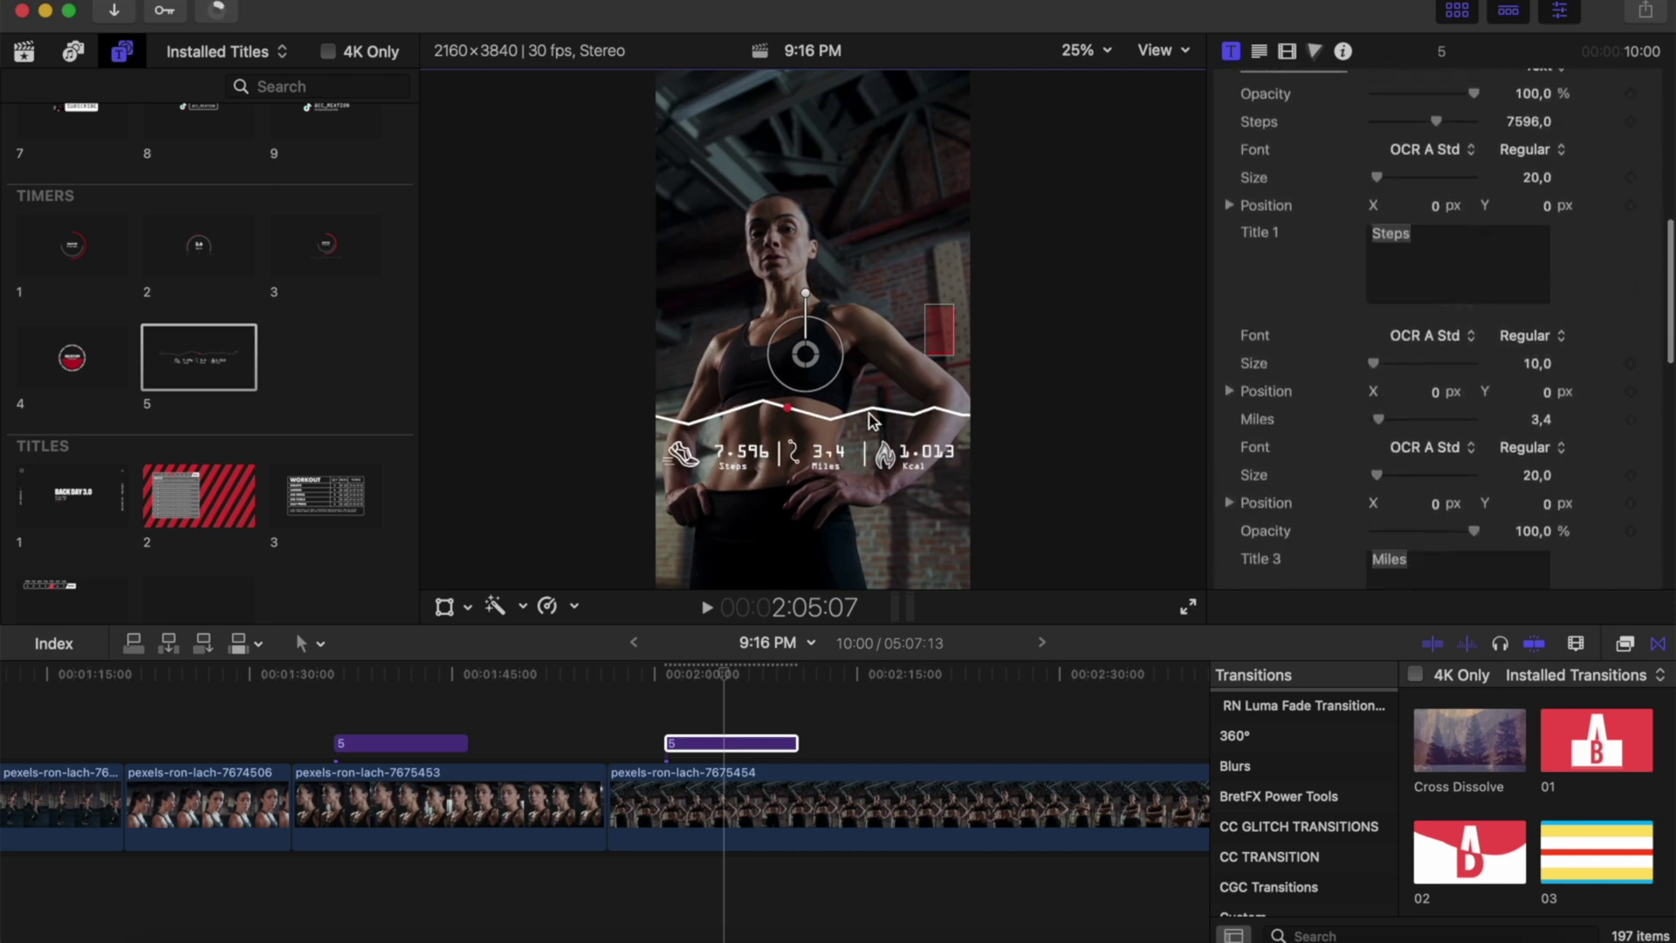
{"action": "scroll", "coordinate": [1299, 188], "scroll_direction": "up", "scroll_amount": 3}
{"action": "left_click", "coordinate": [1512, 234]}
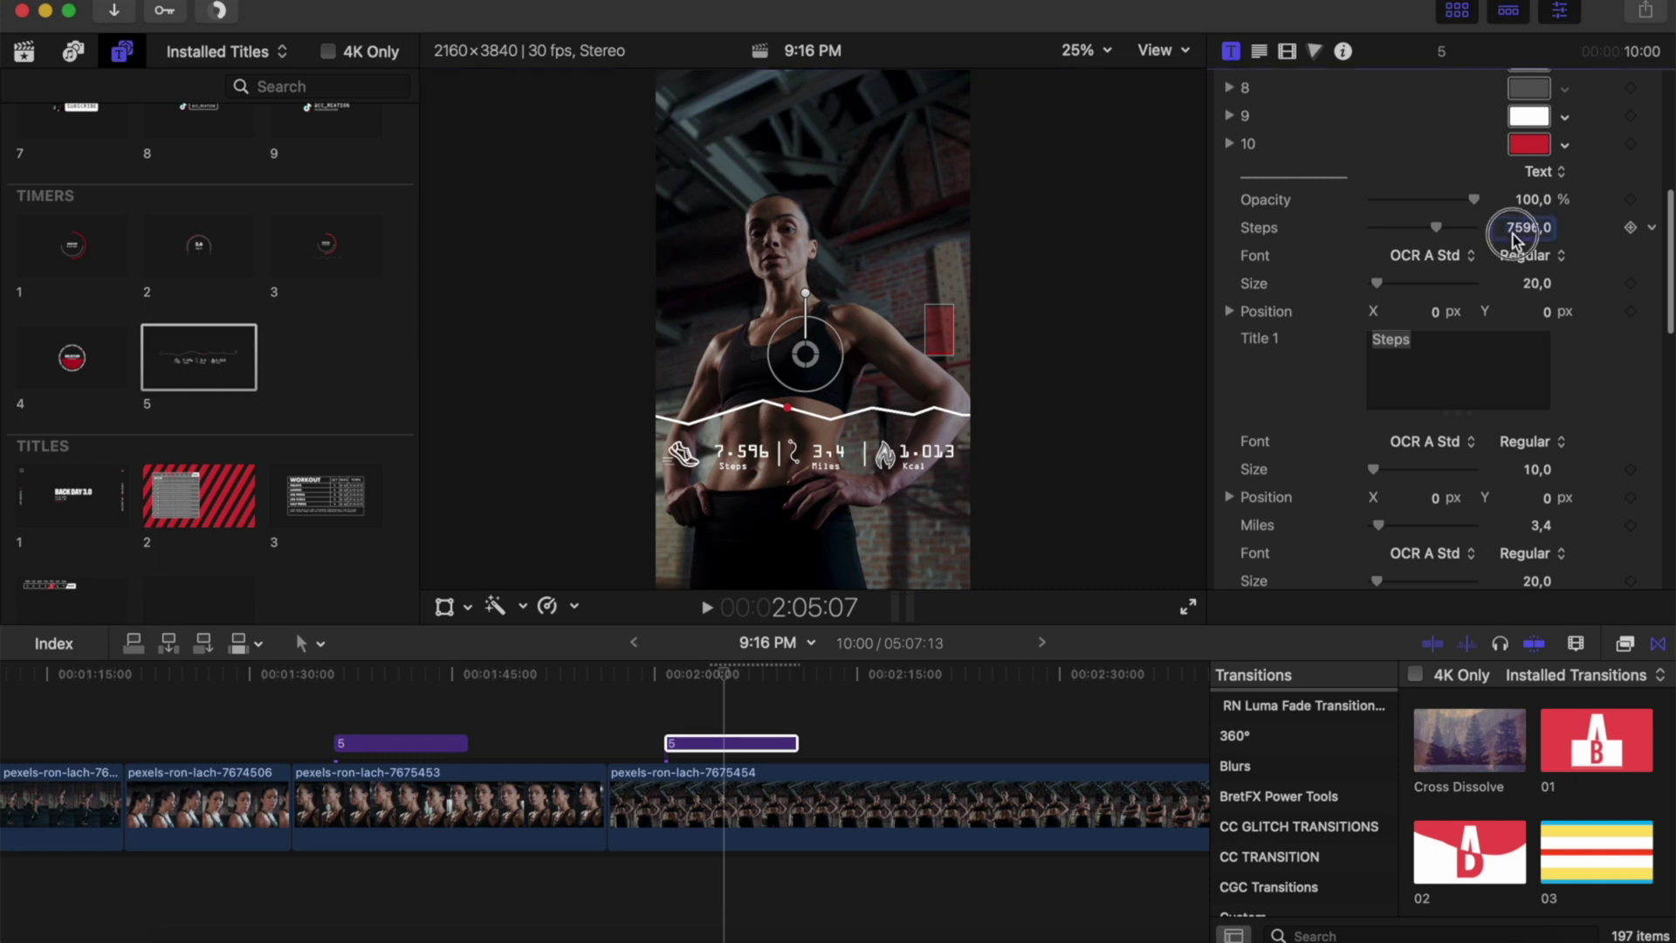
{"action": "type", "text": "10"}
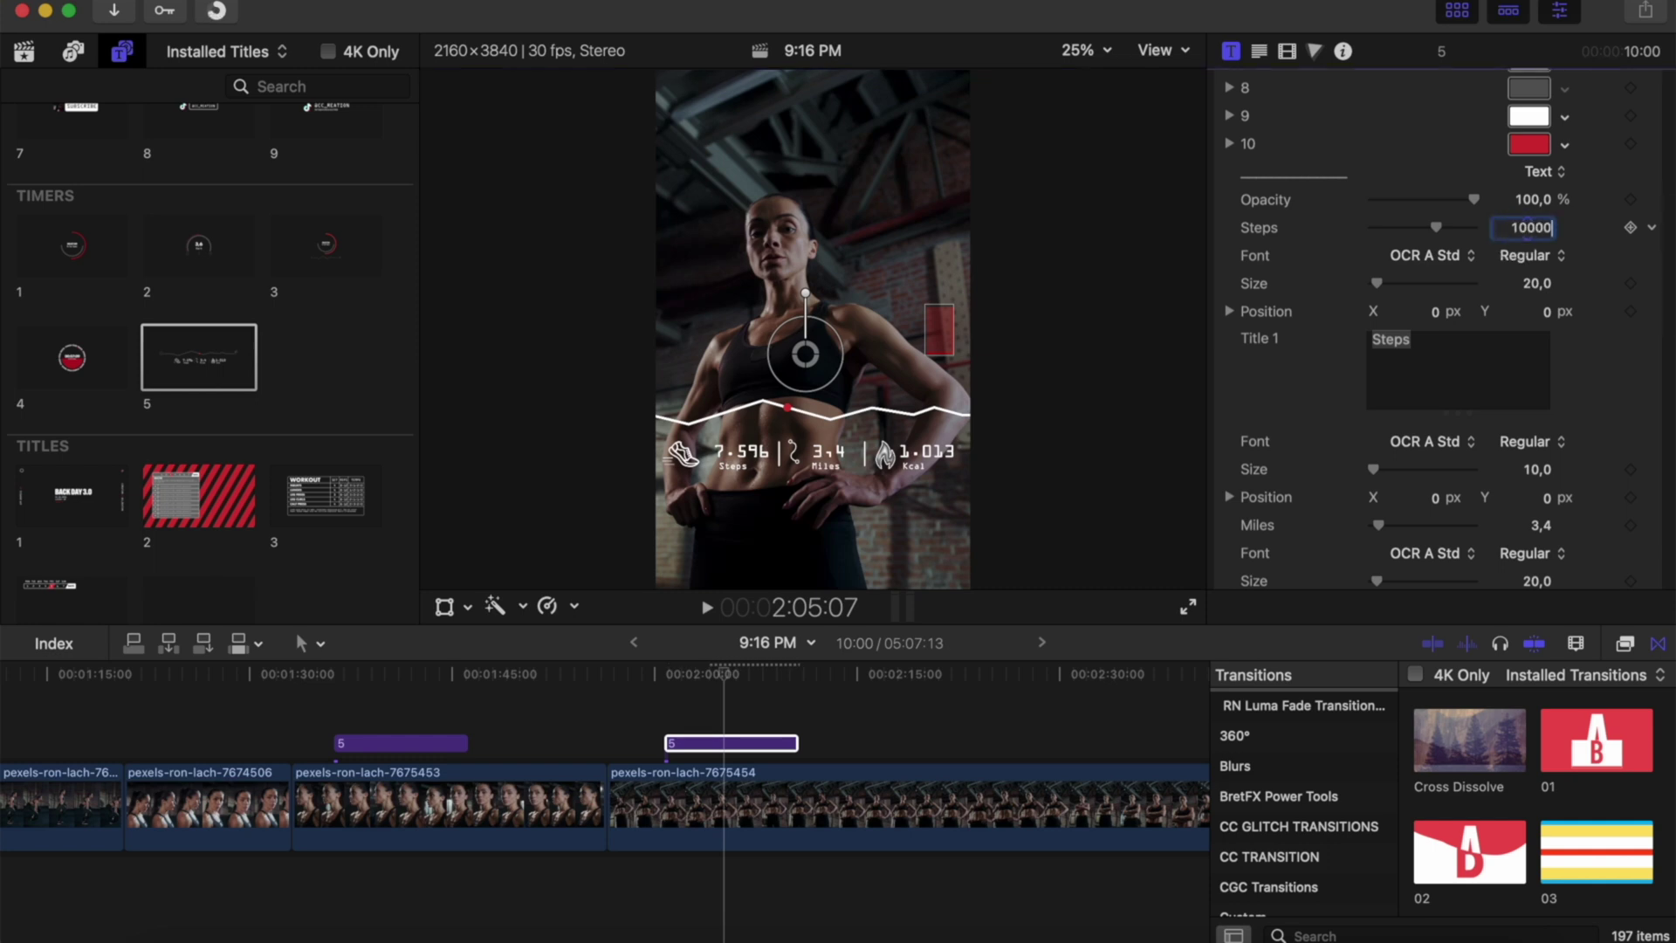
{"action": "type", "text": "000"}
{"action": "key", "text": "Return"}
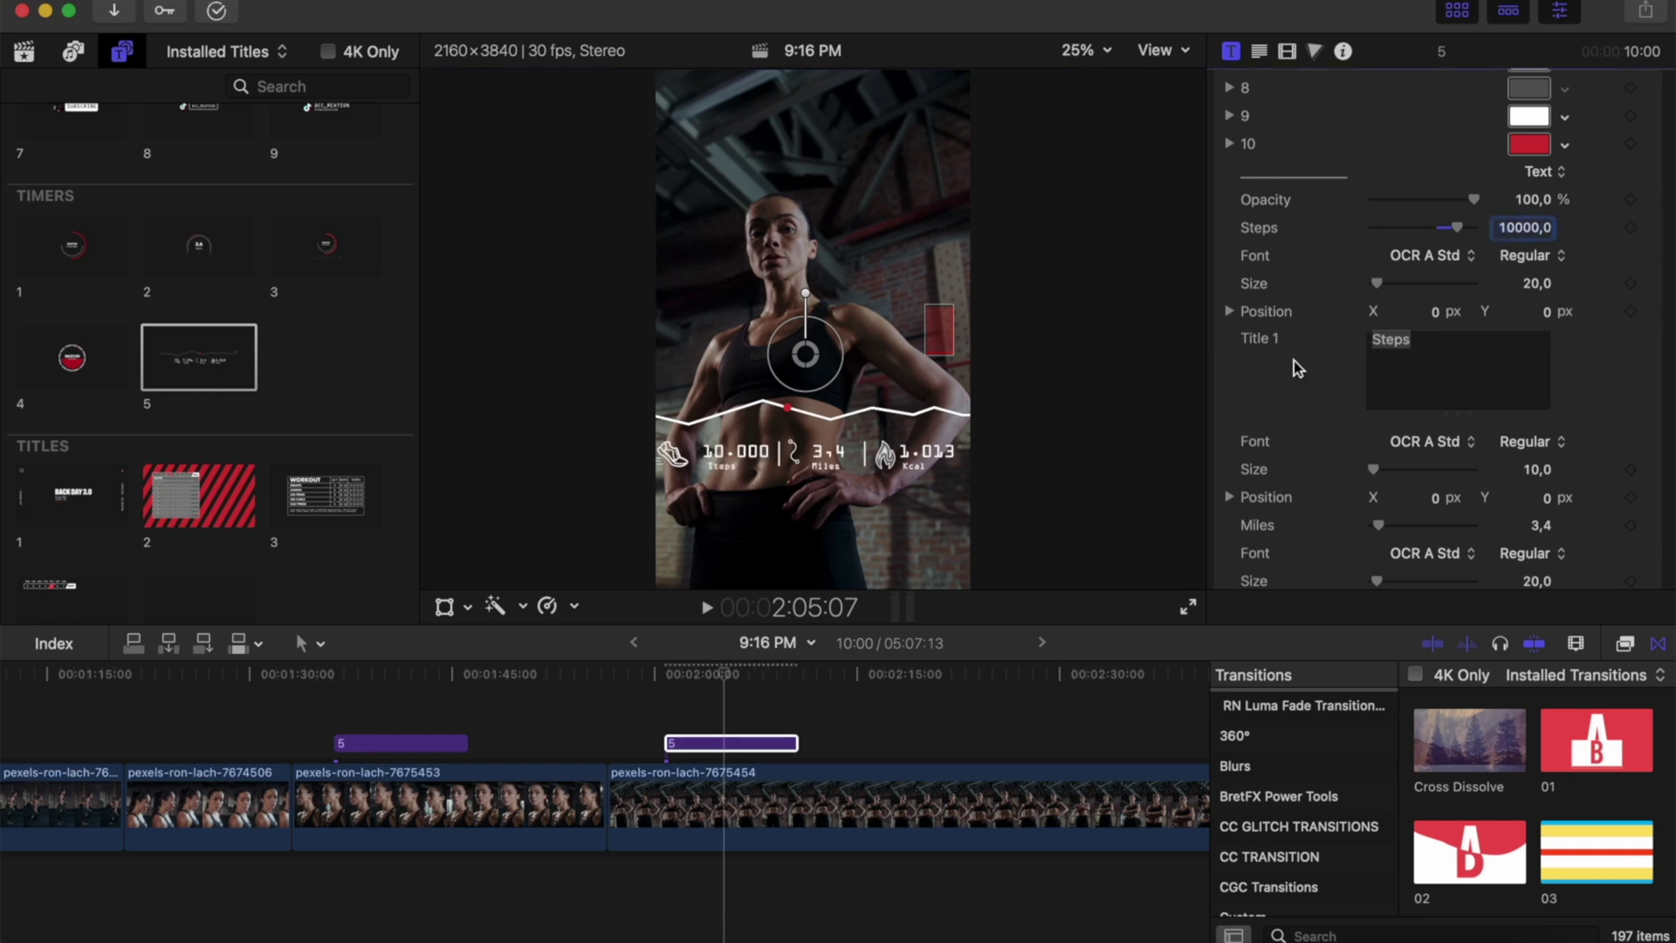
- Set Opacity 1, 2, 3, 5, 6 and 7 of the timer title's elements to 0 %
{"action": "scroll", "coordinate": [1298, 368], "scroll_direction": "down", "scroll_amount": 10}
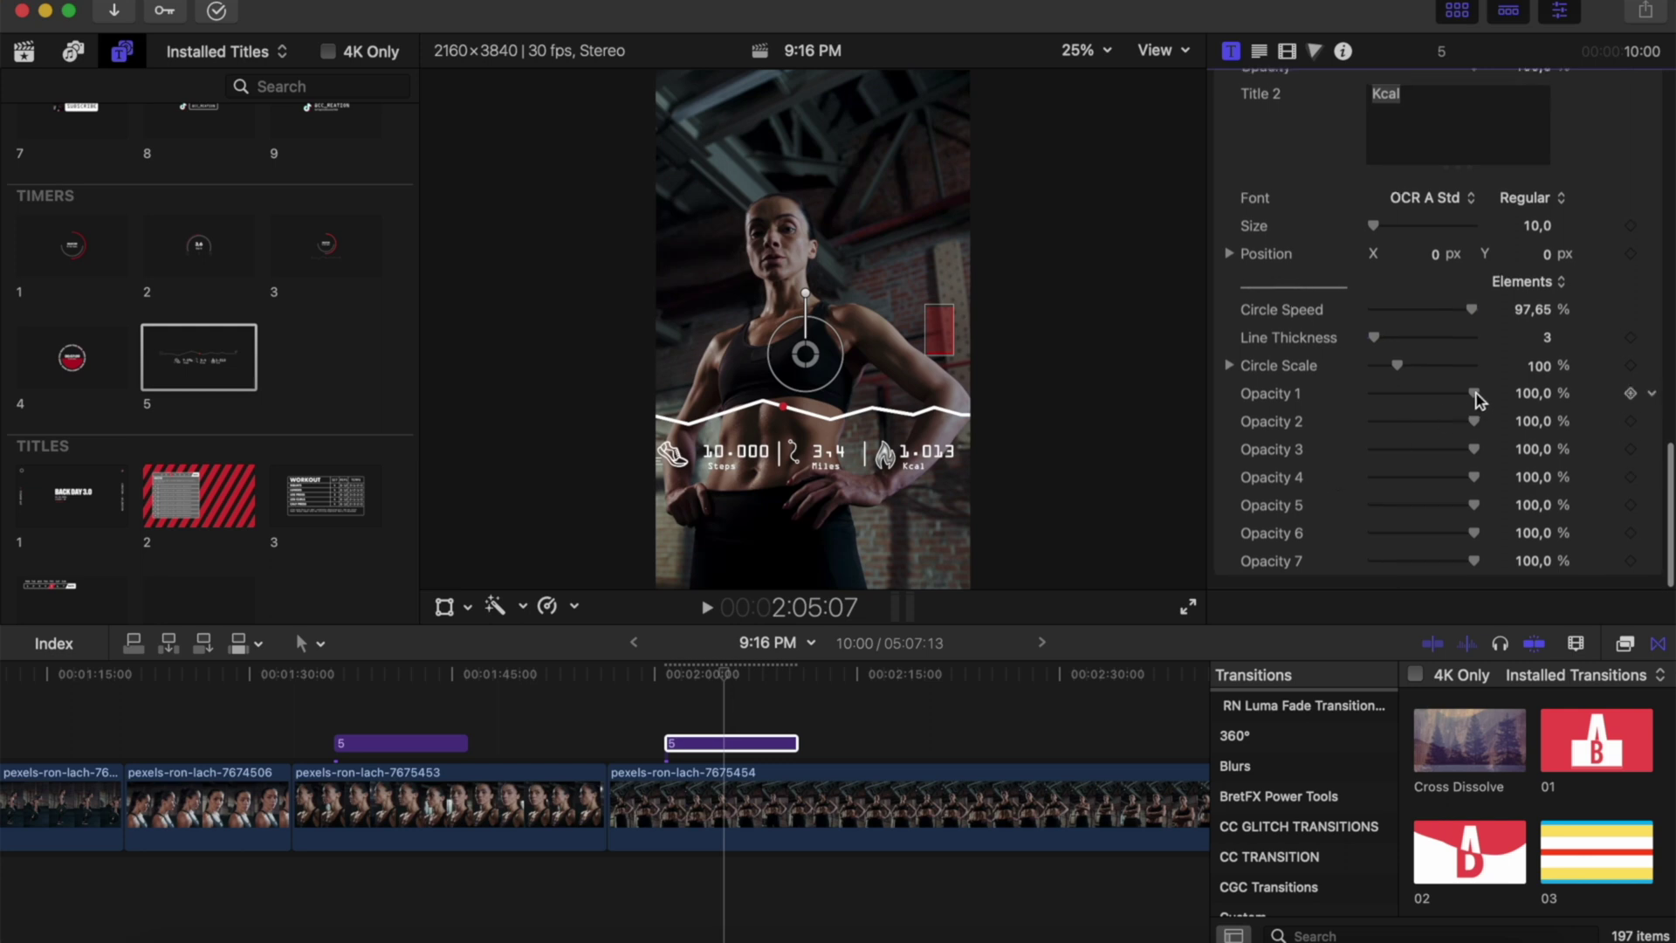
{"action": "left_click_drag", "start_coordinate": [1476, 397], "coordinate": [1519, 428]}
{"action": "left_click", "coordinate": [1474, 422]}
{"action": "left_click", "coordinate": [1475, 535]}
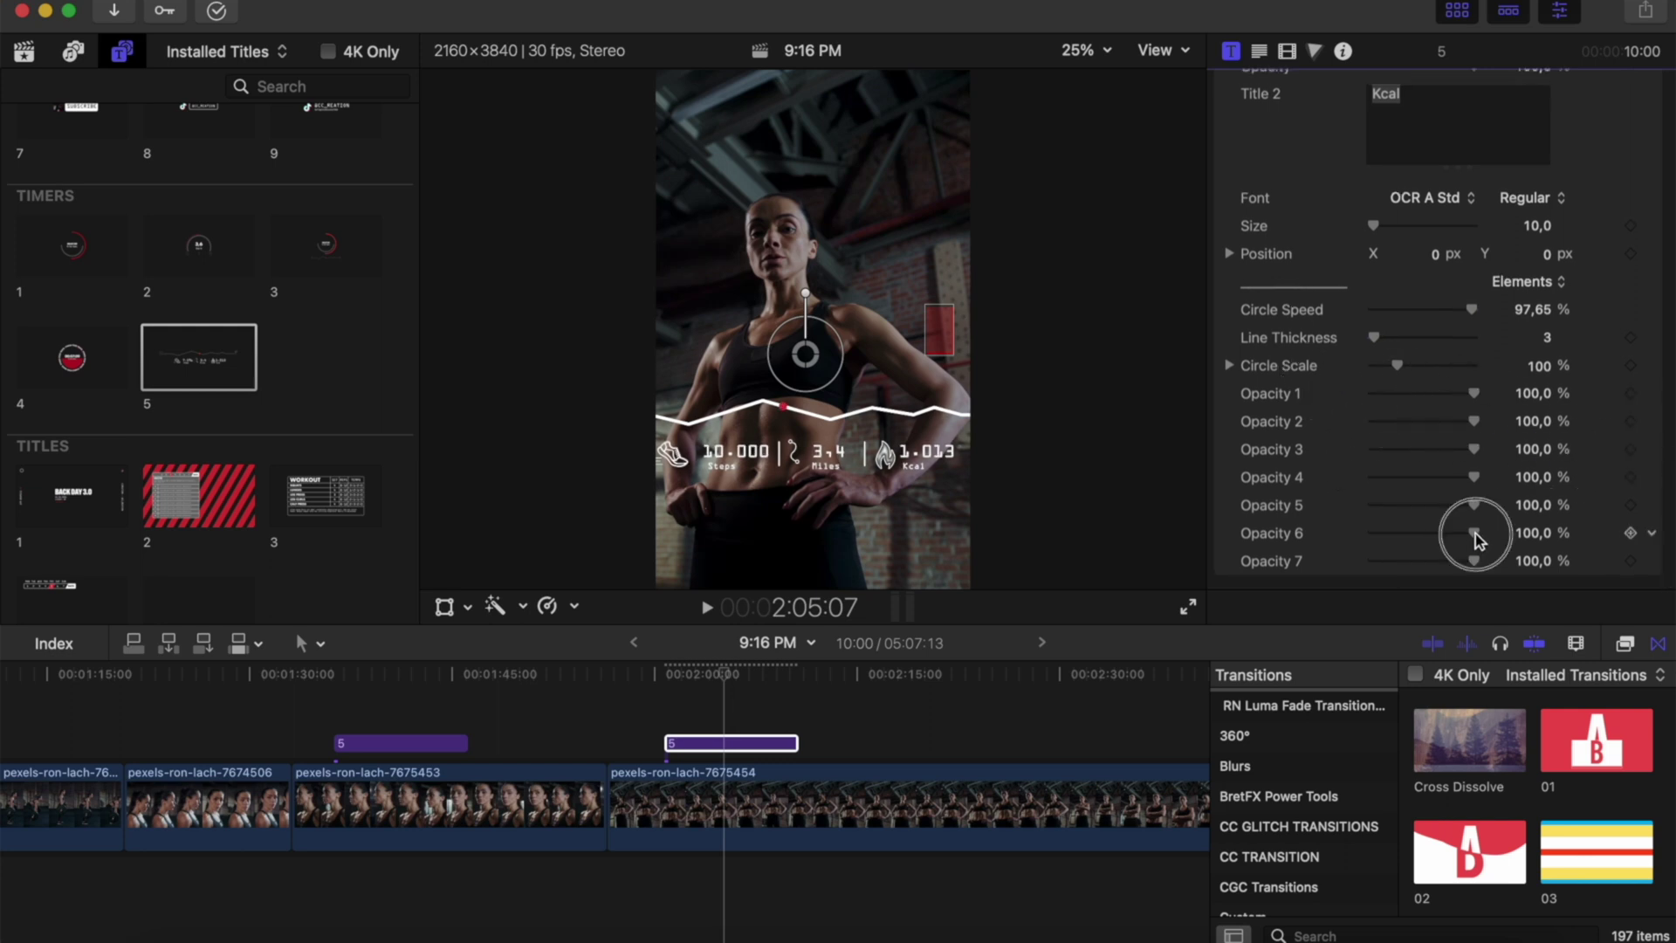
{"action": "left_click_drag", "start_coordinate": [1475, 536], "coordinate": [1280, 535]}
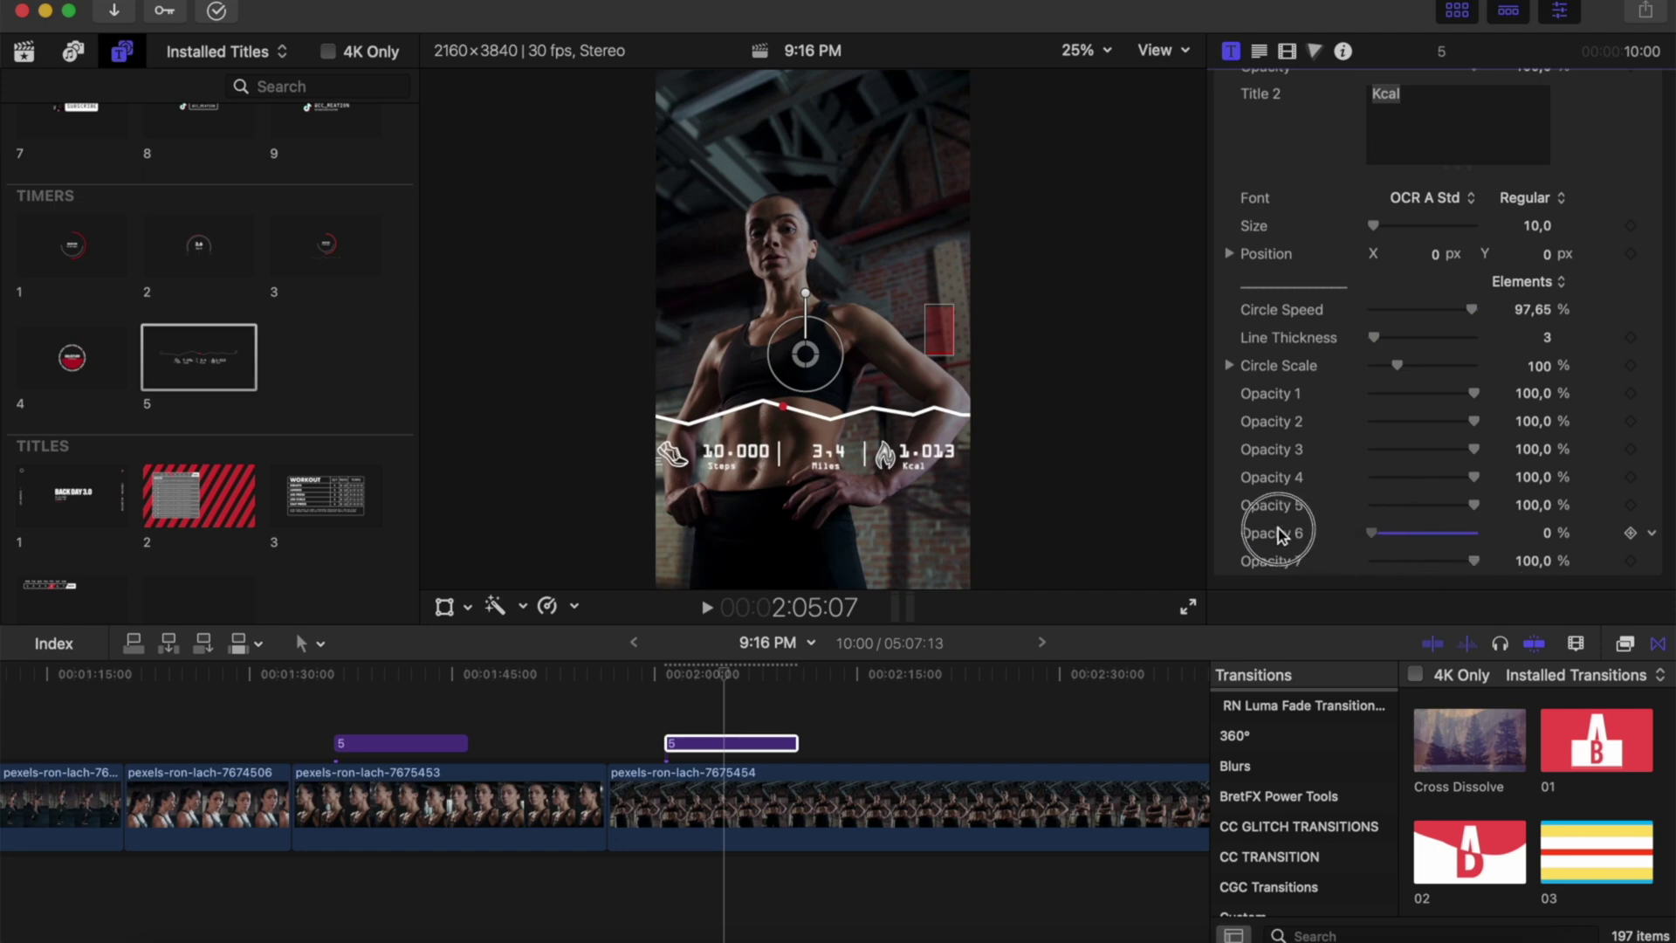
{"action": "left_click_drag", "start_coordinate": [1472, 563], "coordinate": [1312, 548]}
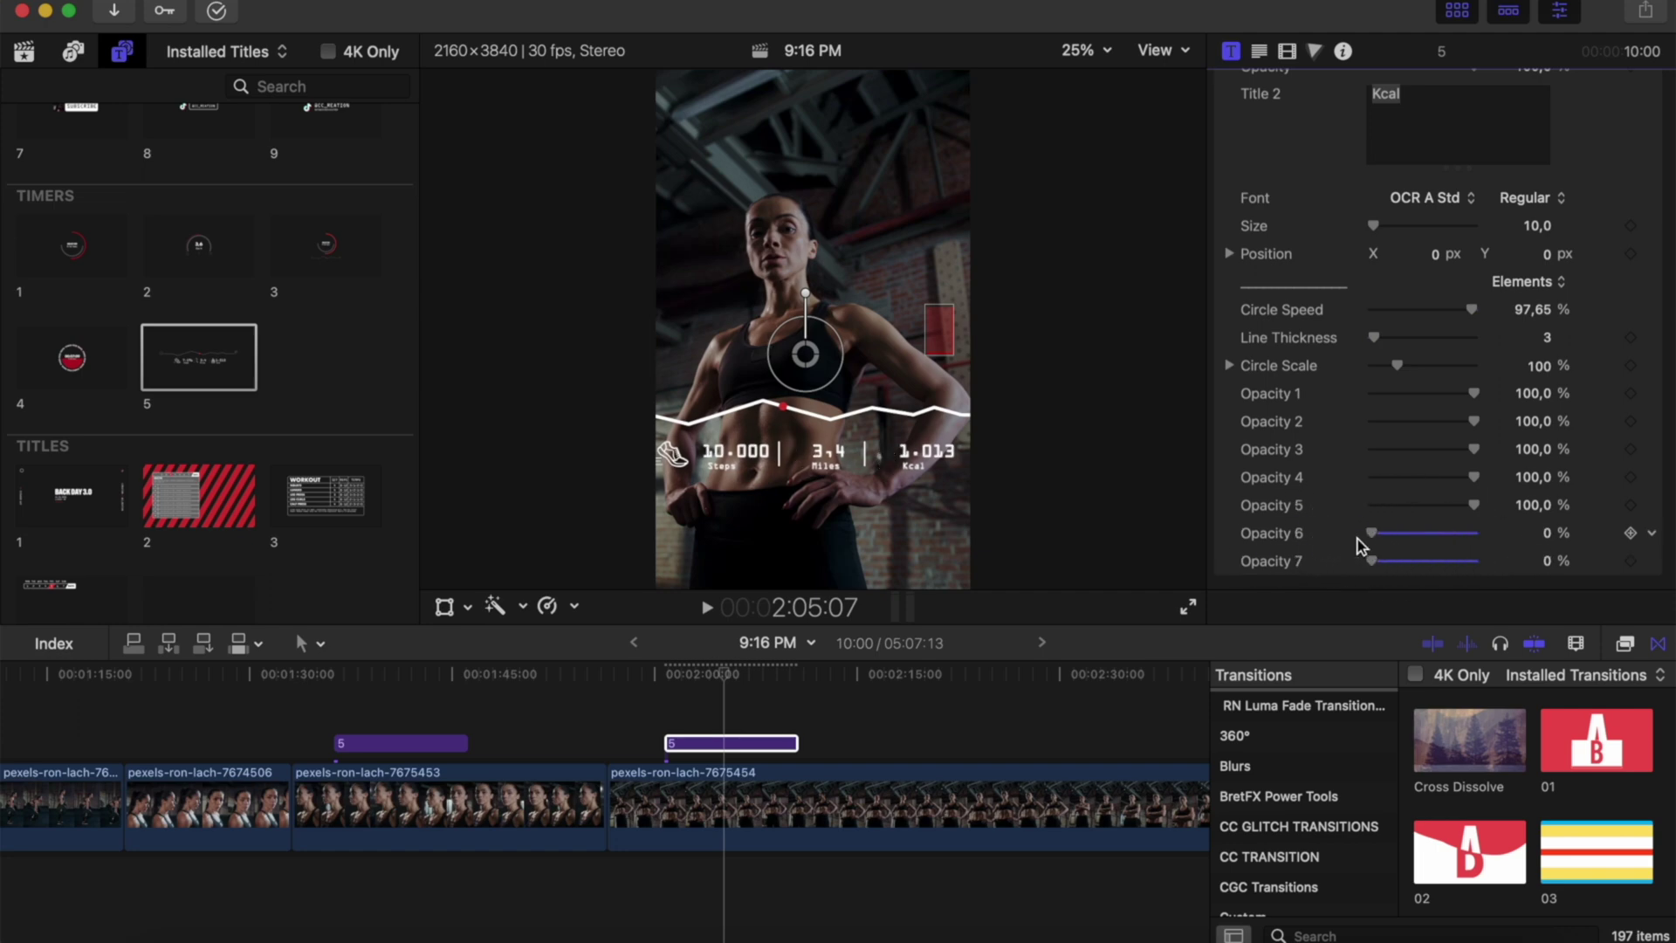
{"action": "left_click_drag", "start_coordinate": [1474, 505], "coordinate": [1274, 502]}
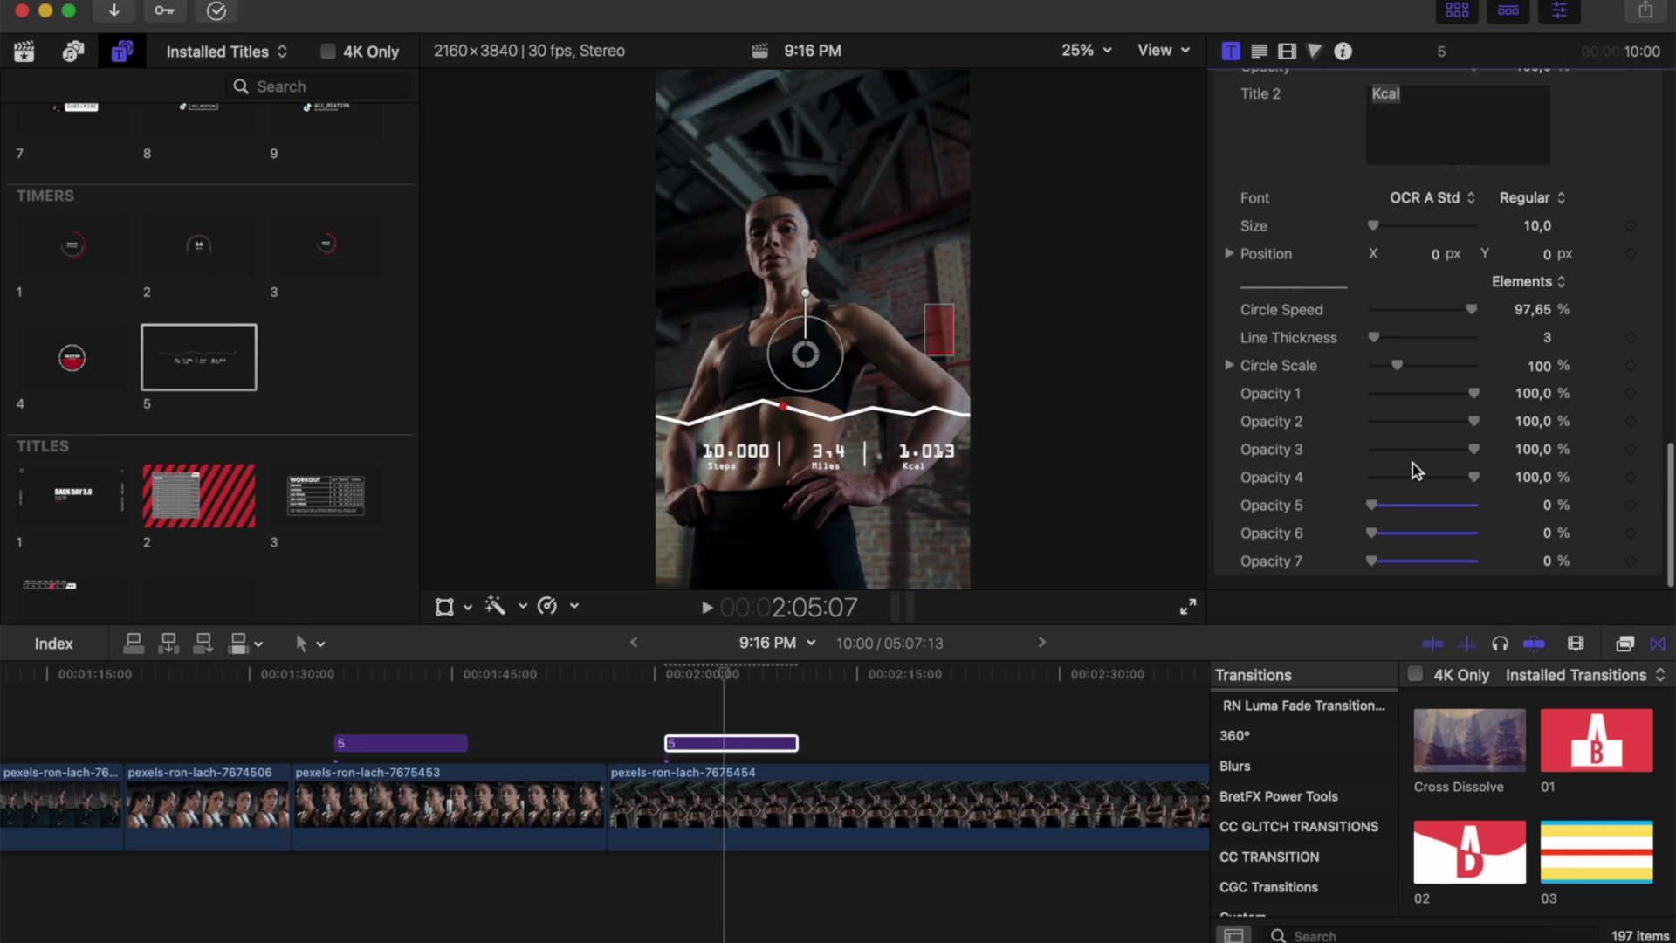
{"action": "left_click_drag", "start_coordinate": [1473, 477], "coordinate": [1301, 450]}
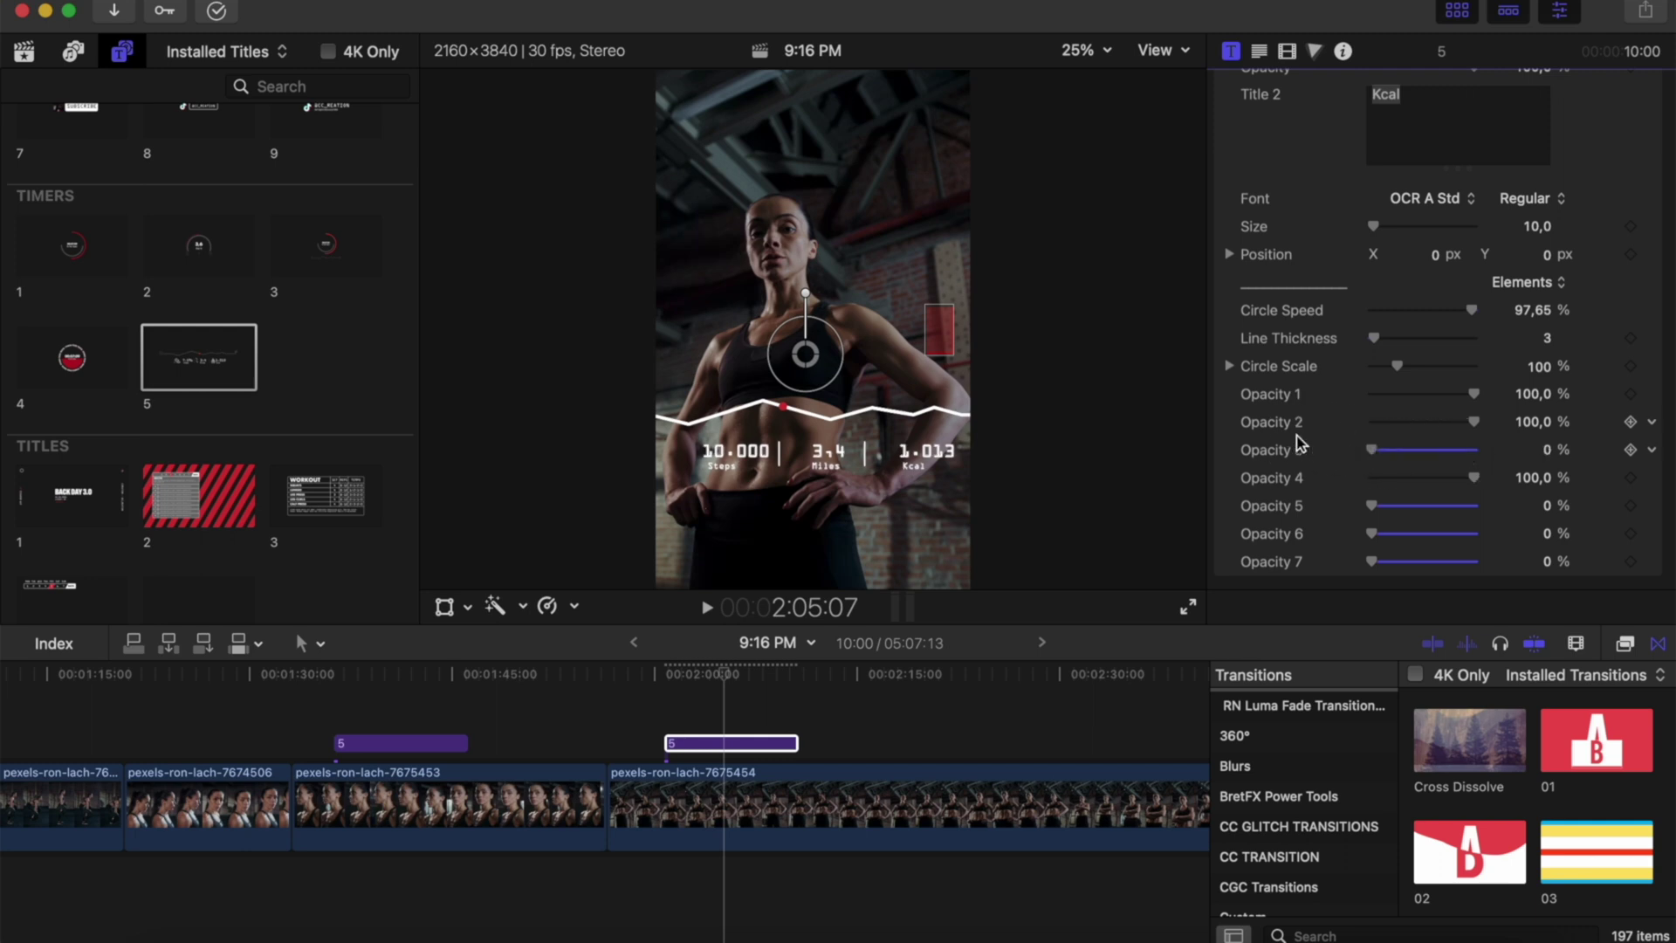
{"action": "left_click_drag", "start_coordinate": [1474, 421], "coordinate": [1277, 422]}
{"action": "left_click_drag", "start_coordinate": [1472, 393], "coordinate": [1197, 381]}
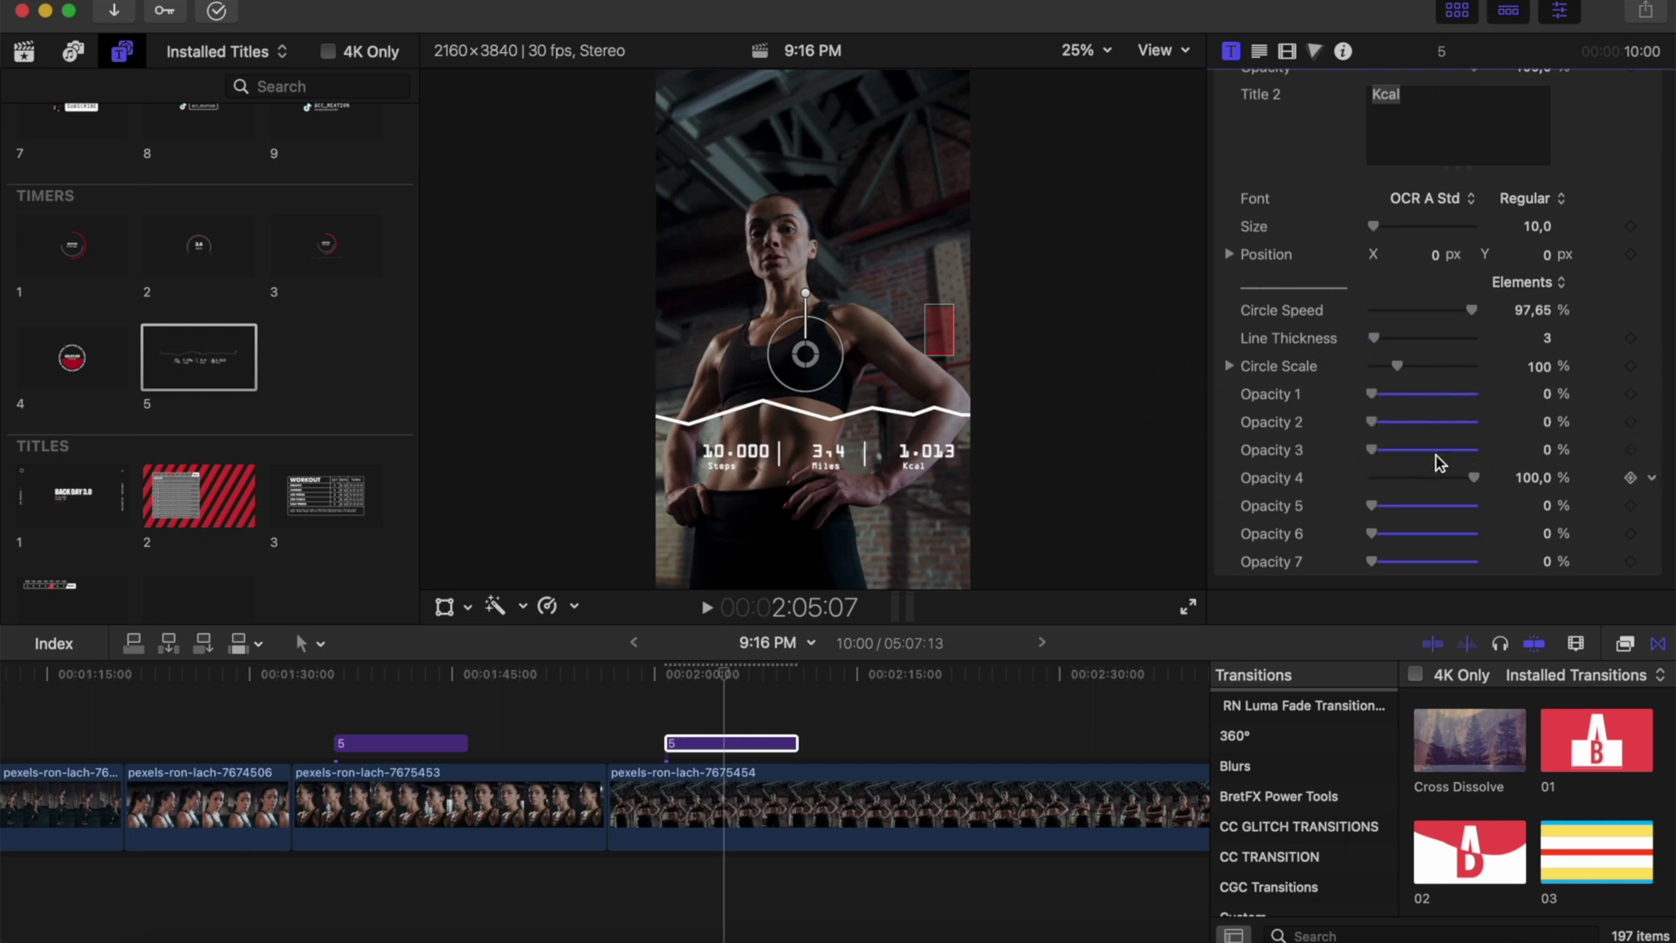
- Set the Miles text's opacity to 77,67 % and replace the Title 3 text with "KM"
{"action": "scroll", "coordinate": [1270, 322], "scroll_direction": "up", "scroll_amount": 5}
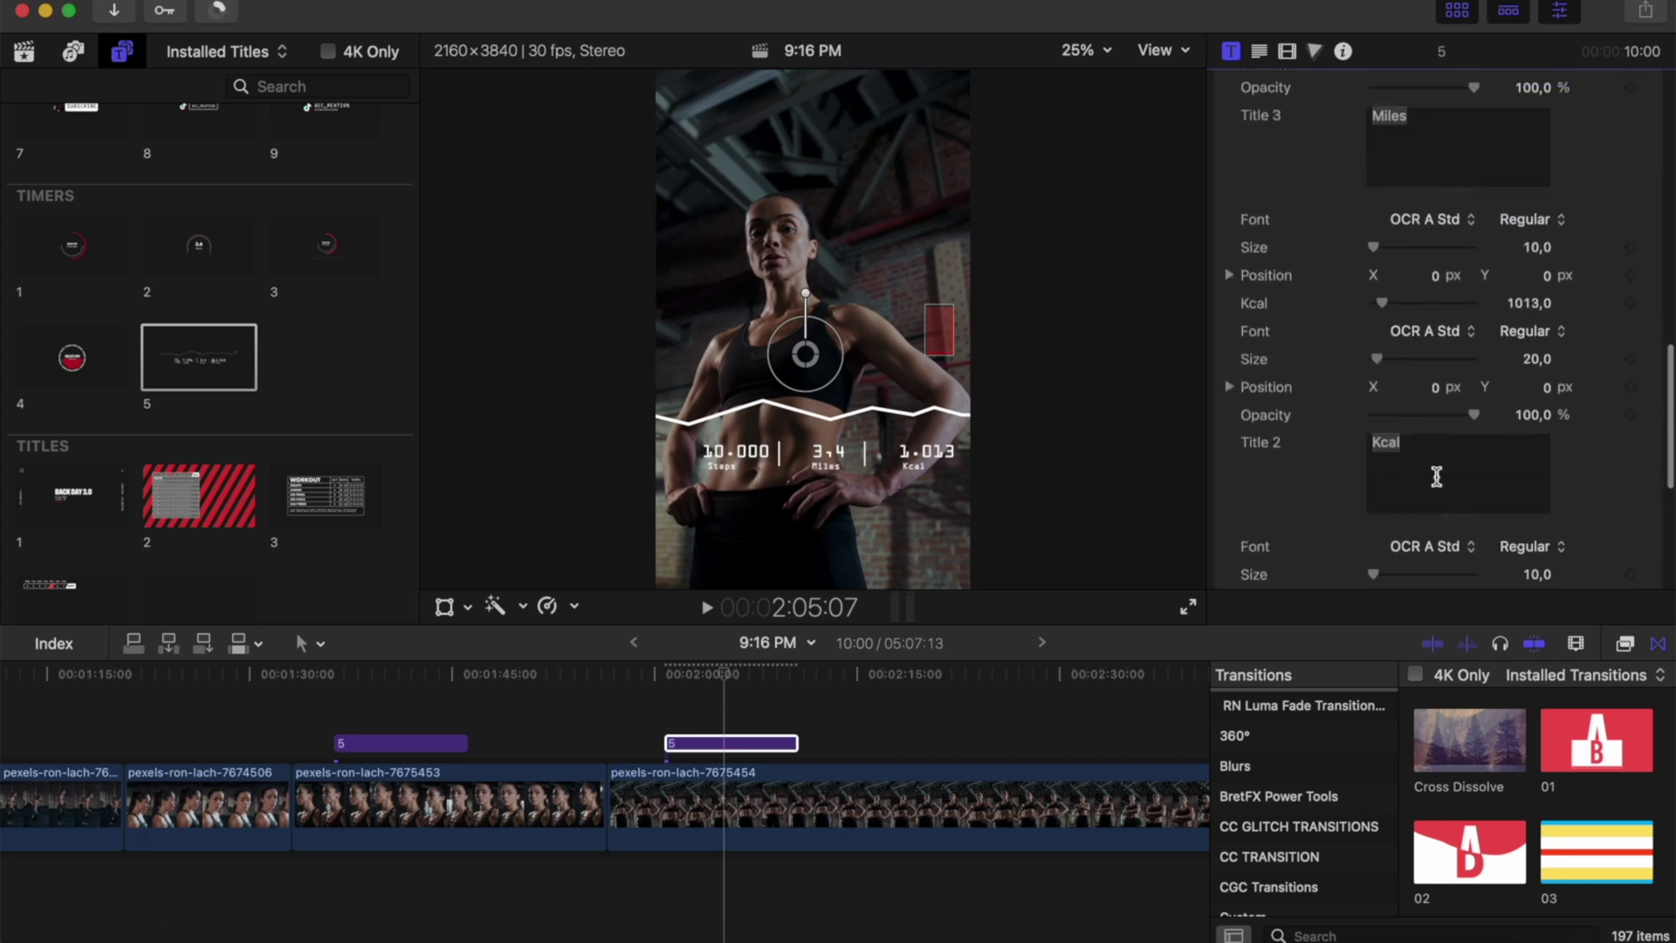
{"action": "scroll", "coordinate": [1279, 476], "scroll_direction": "up", "scroll_amount": 4}
{"action": "left_click", "coordinate": [1430, 342]}
{"action": "left_click", "coordinate": [1431, 382]}
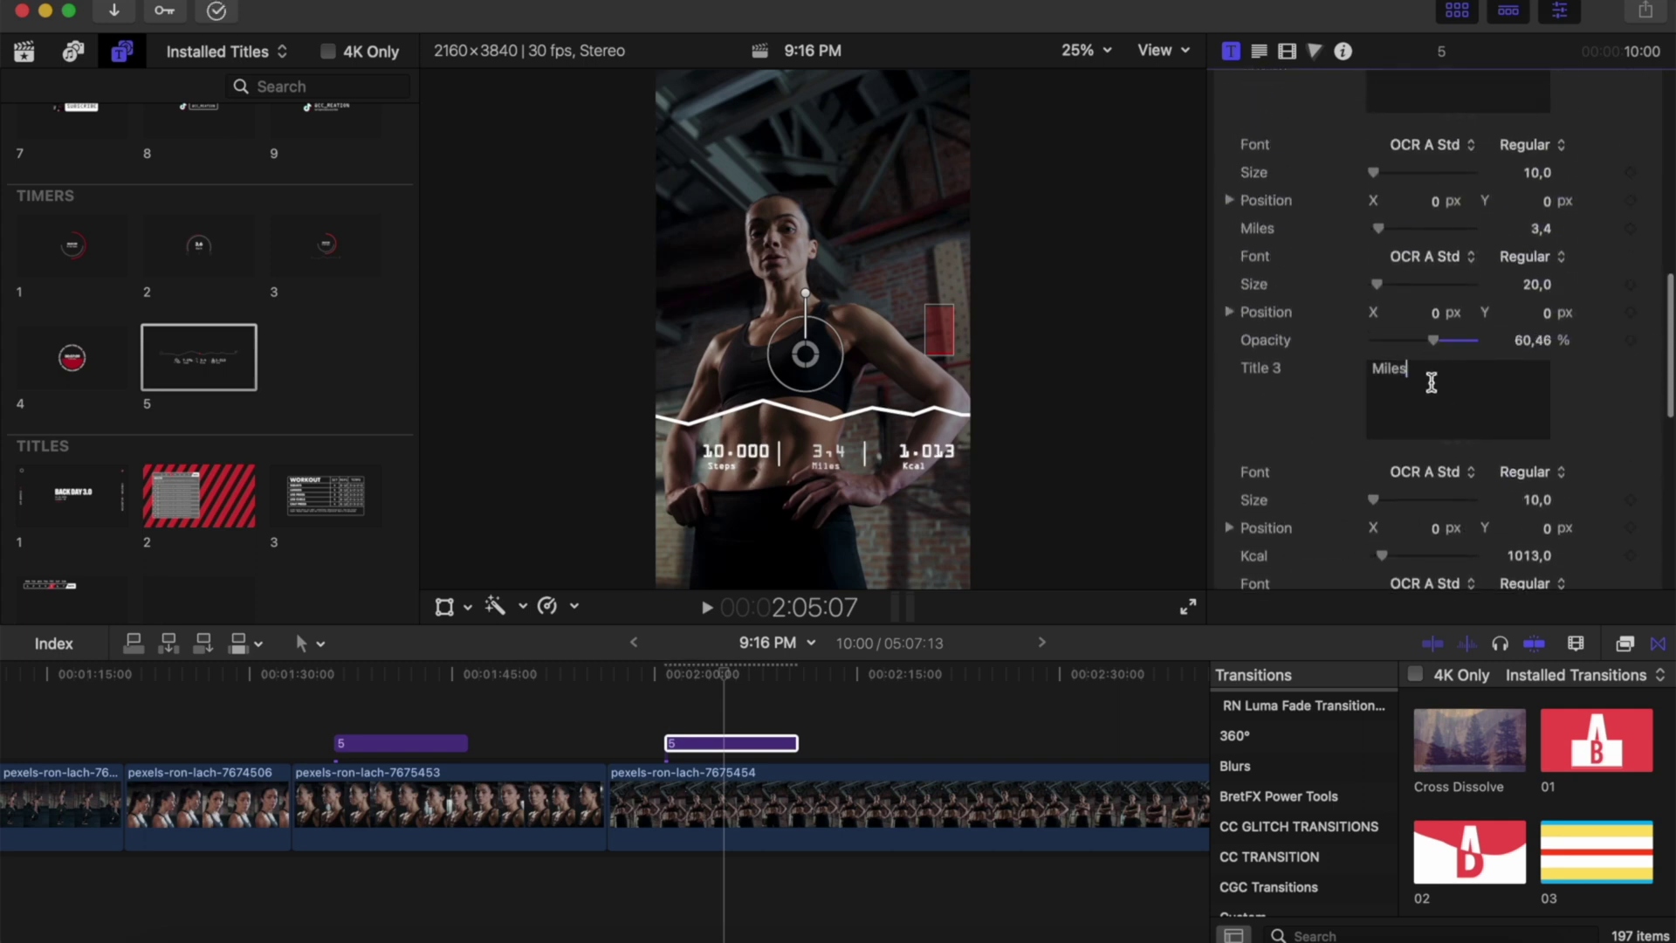
{"action": "left_click_drag", "start_coordinate": [1441, 338], "coordinate": [1456, 340]}
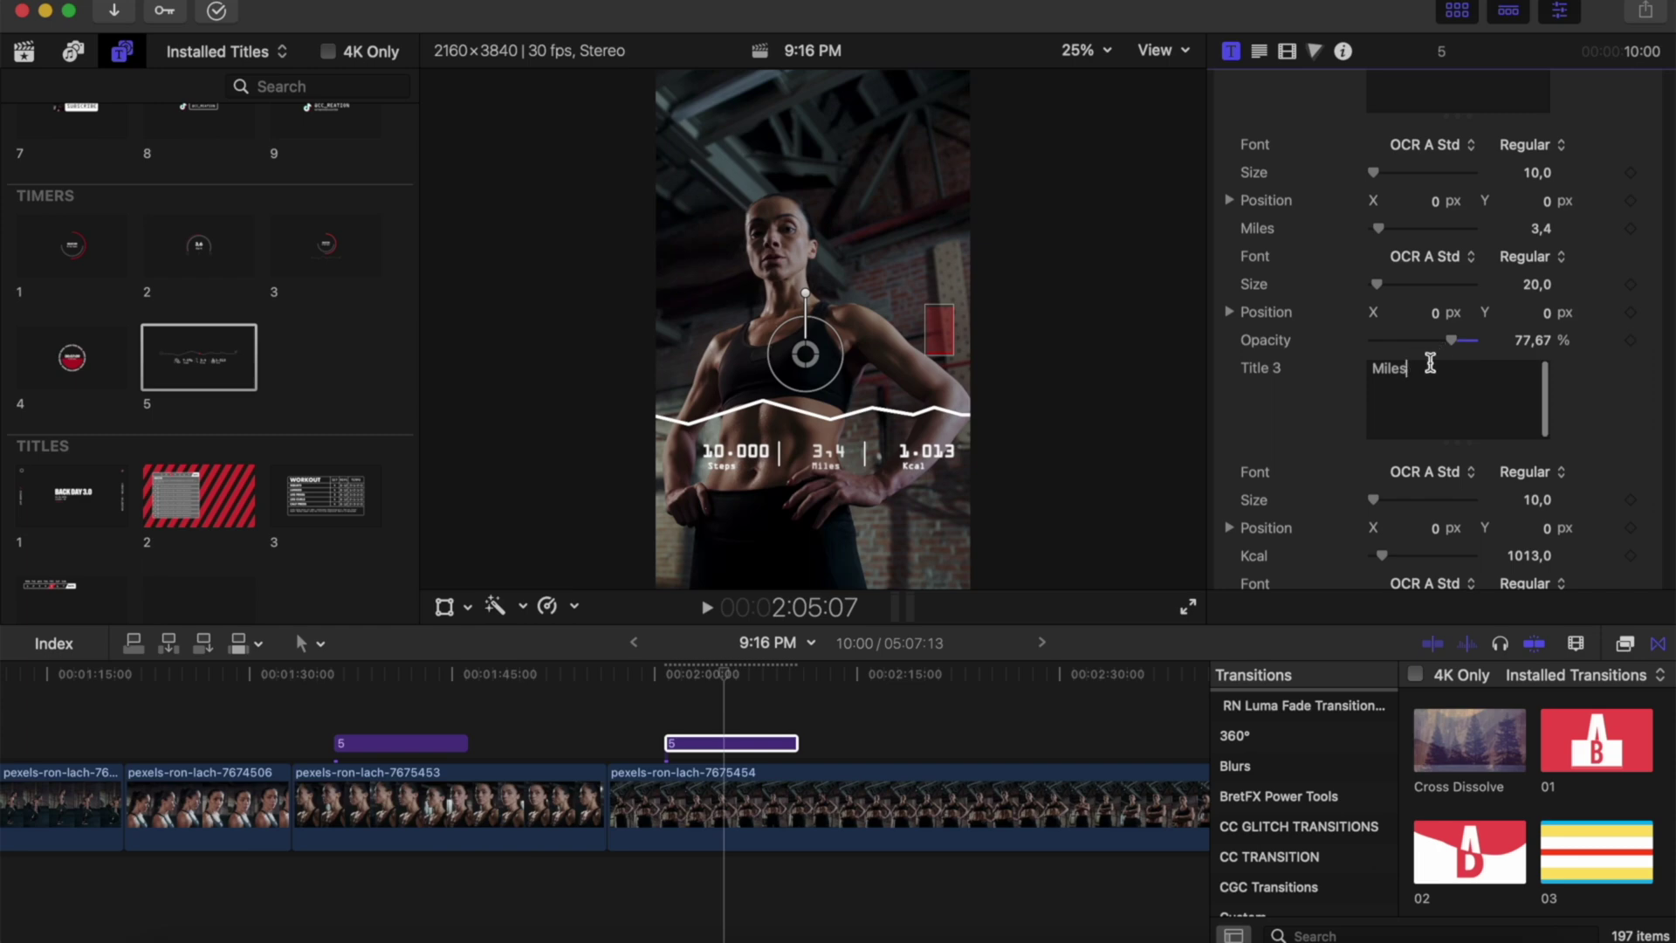
{"action": "double_click", "coordinate": [1430, 363]}
{"action": "type", "text": "KM"}
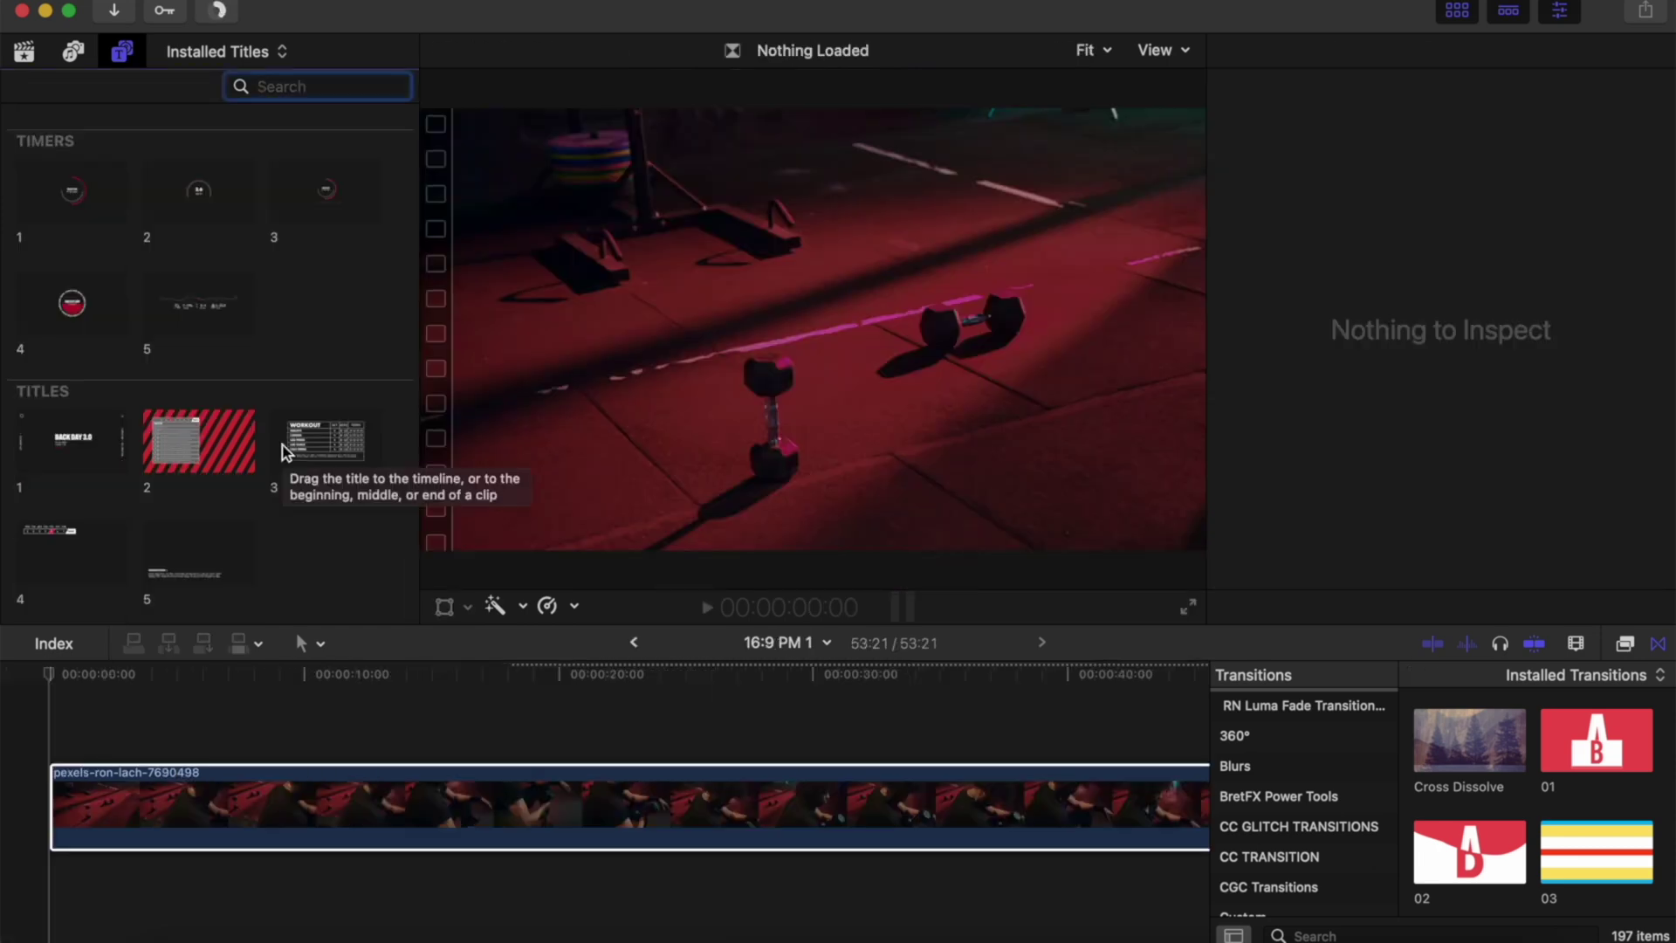
- In the 16:9 PM 1 project, add title 2 from Titles at the start of the clip and play its opening to 2:11
{"action": "left_click", "coordinate": [191, 441]}
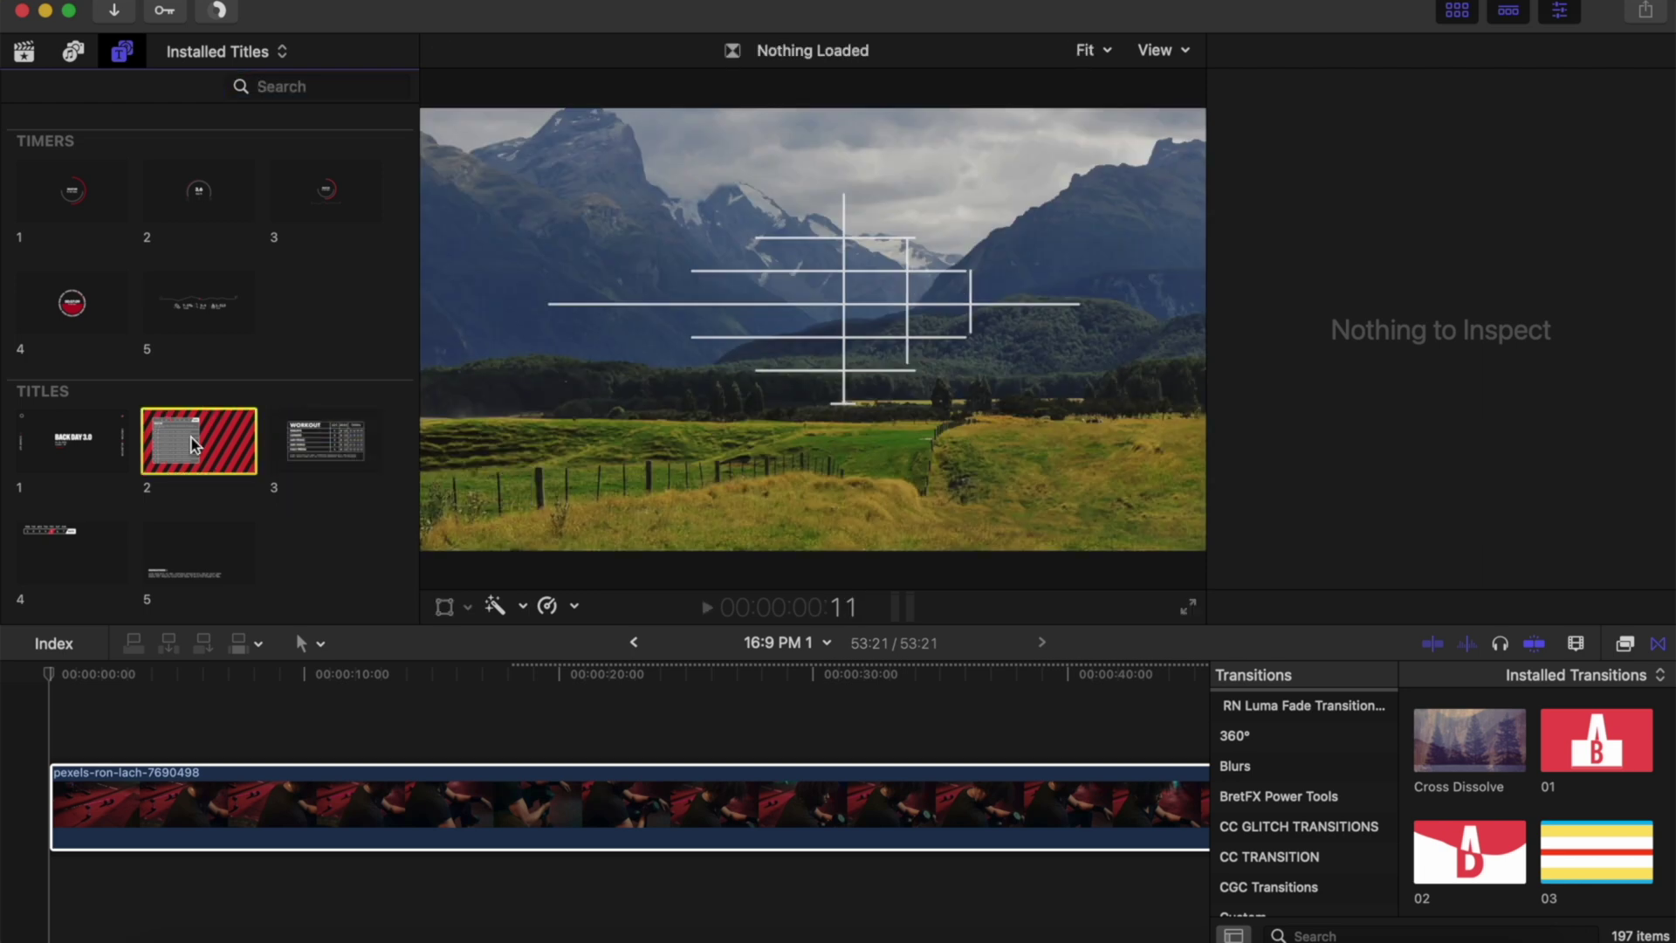
{"action": "left_click_drag", "start_coordinate": [191, 437], "coordinate": [57, 689]}
{"action": "left_click_drag", "start_coordinate": [183, 677], "coordinate": [39, 698]}
{"action": "key", "text": "space"}
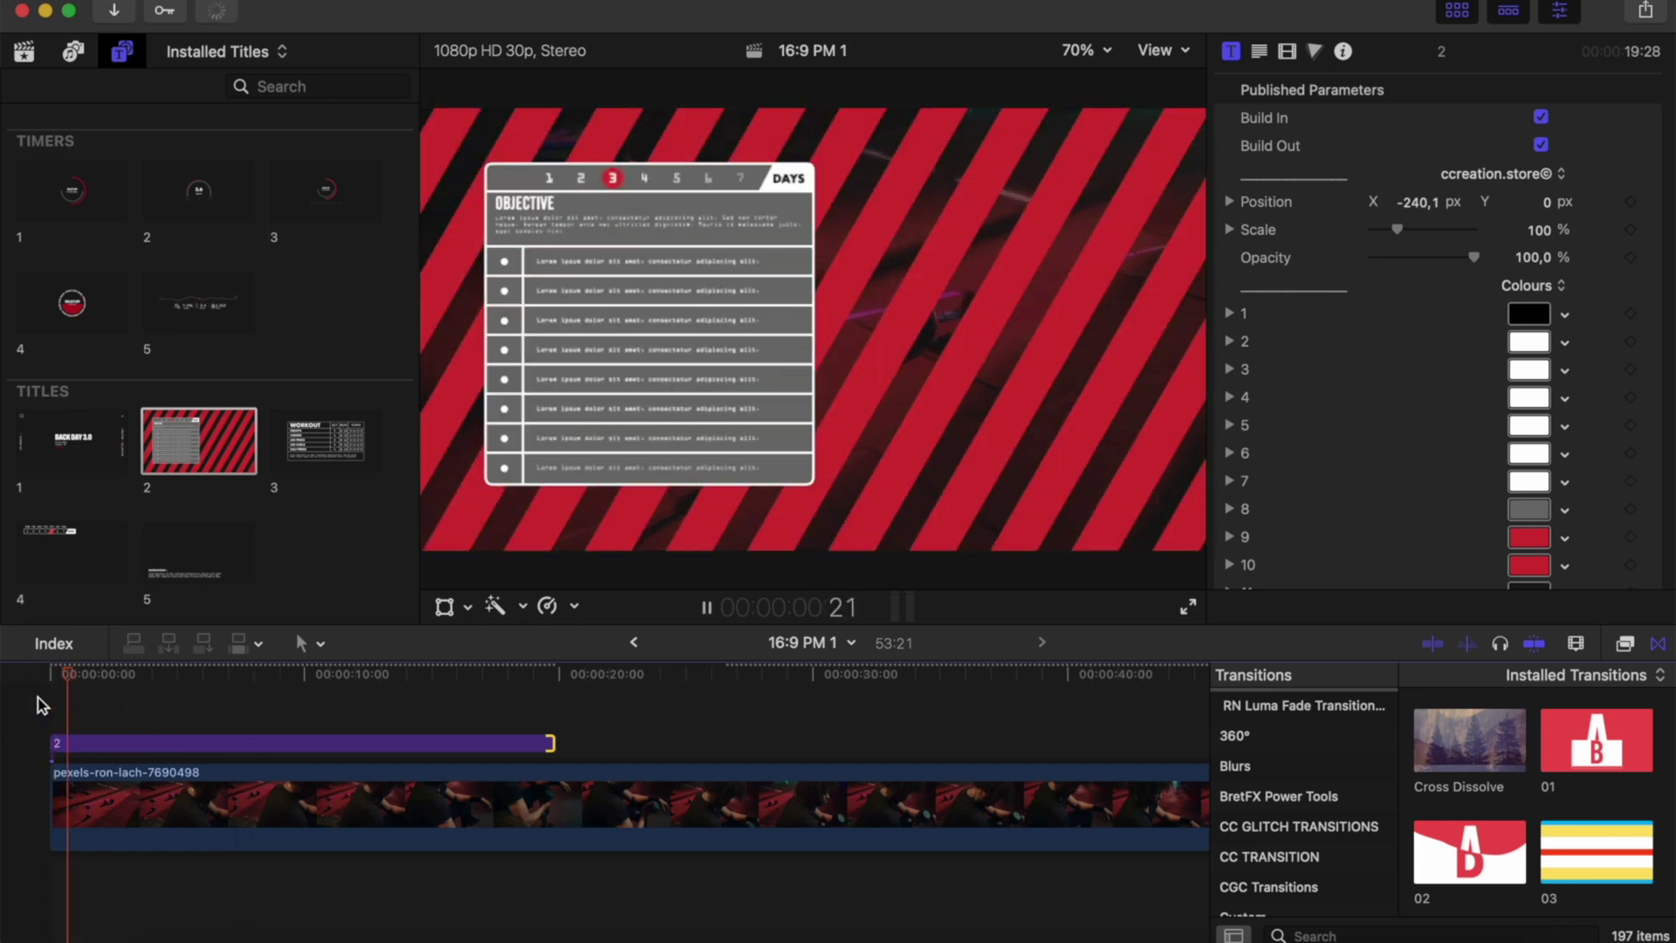
{"action": "key", "text": "space"}
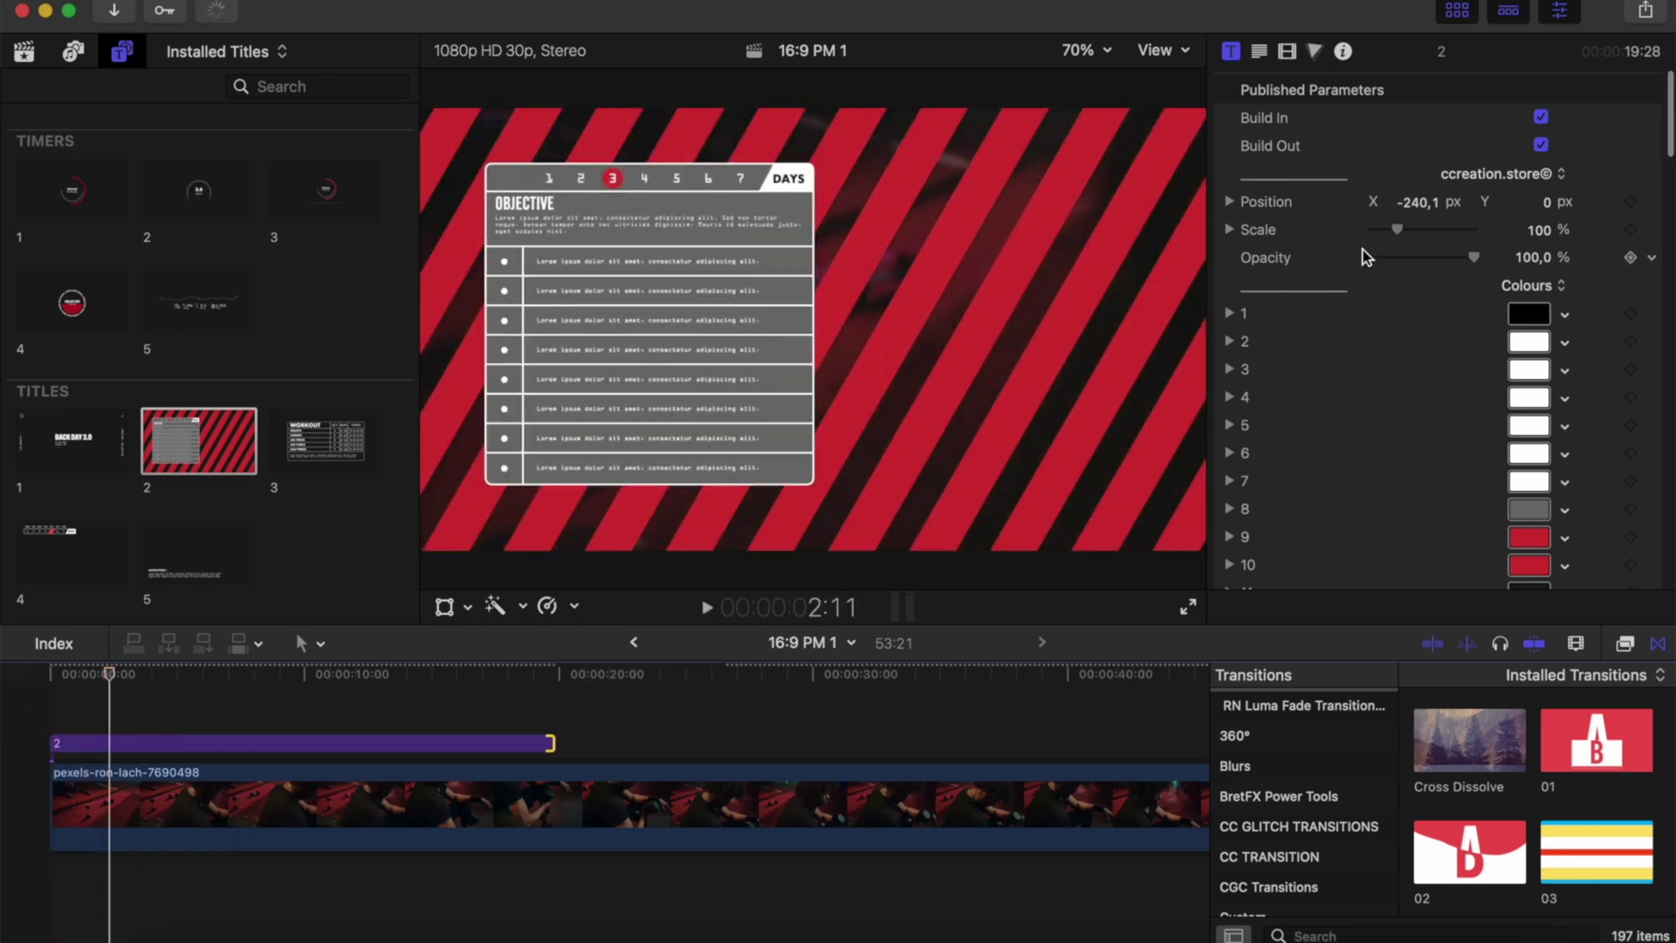
- Set the title's X position to -237,5 px, and nudge the objective table slightly up and to the right in the frame
{"action": "scroll", "coordinate": [1423, 175], "scroll_direction": "down", "scroll_amount": 2}
{"action": "left_click", "coordinate": [1416, 157]}
{"action": "left_click_drag", "start_coordinate": [1416, 160], "coordinate": [1423, 159]}
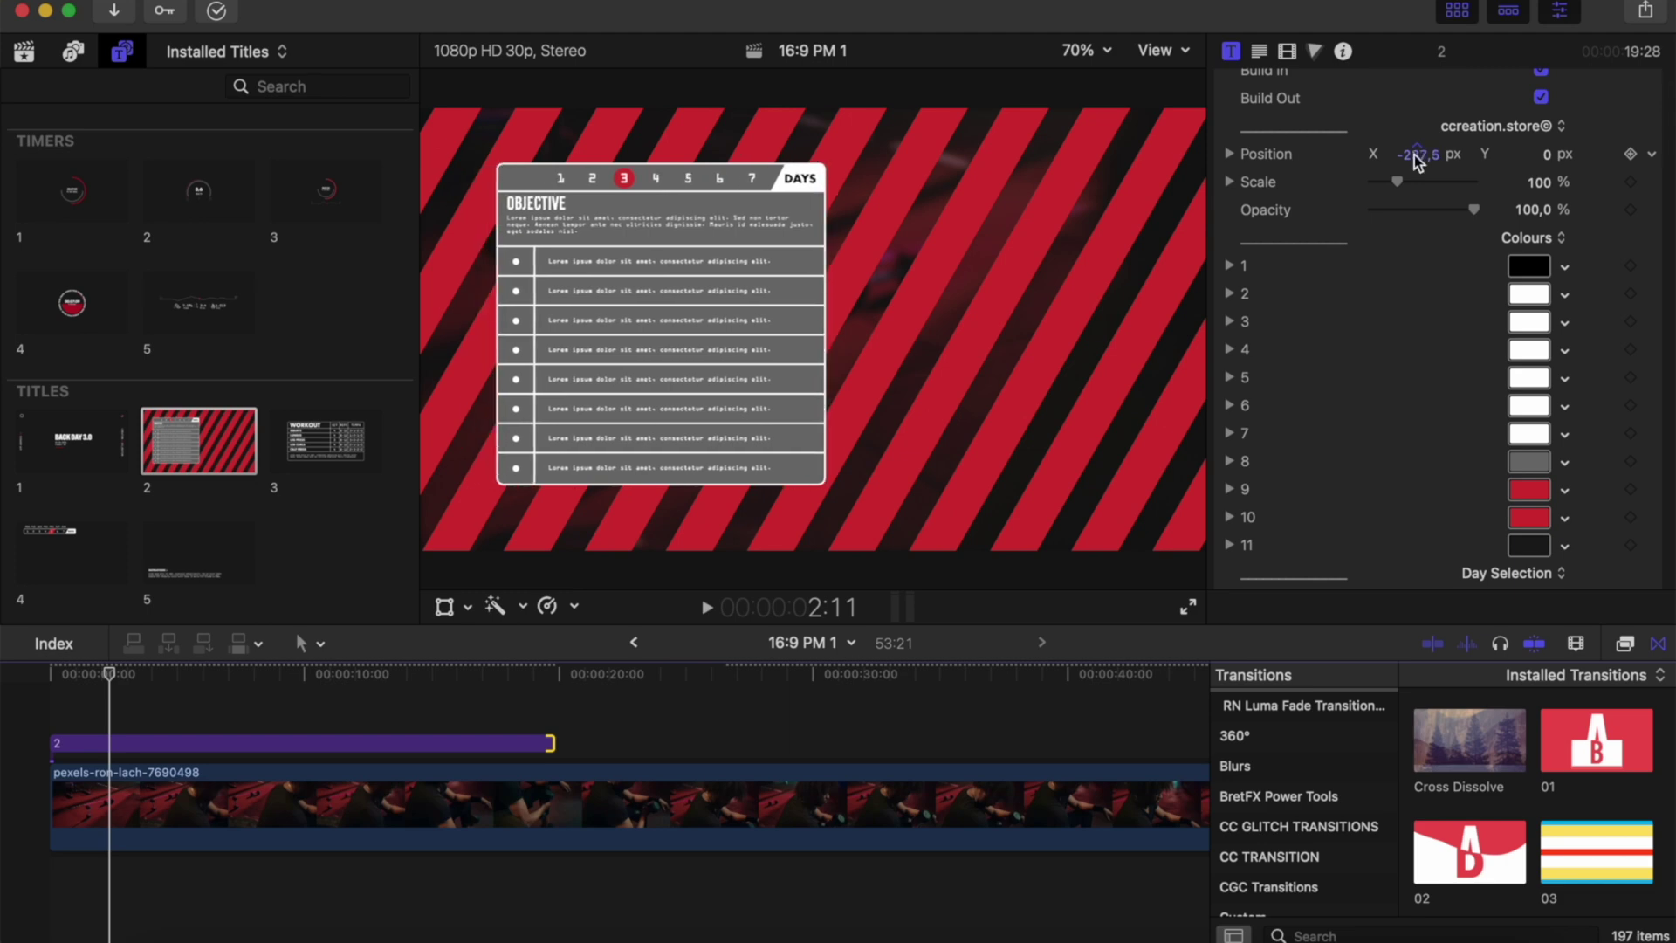
{"action": "left_click", "coordinate": [116, 742]}
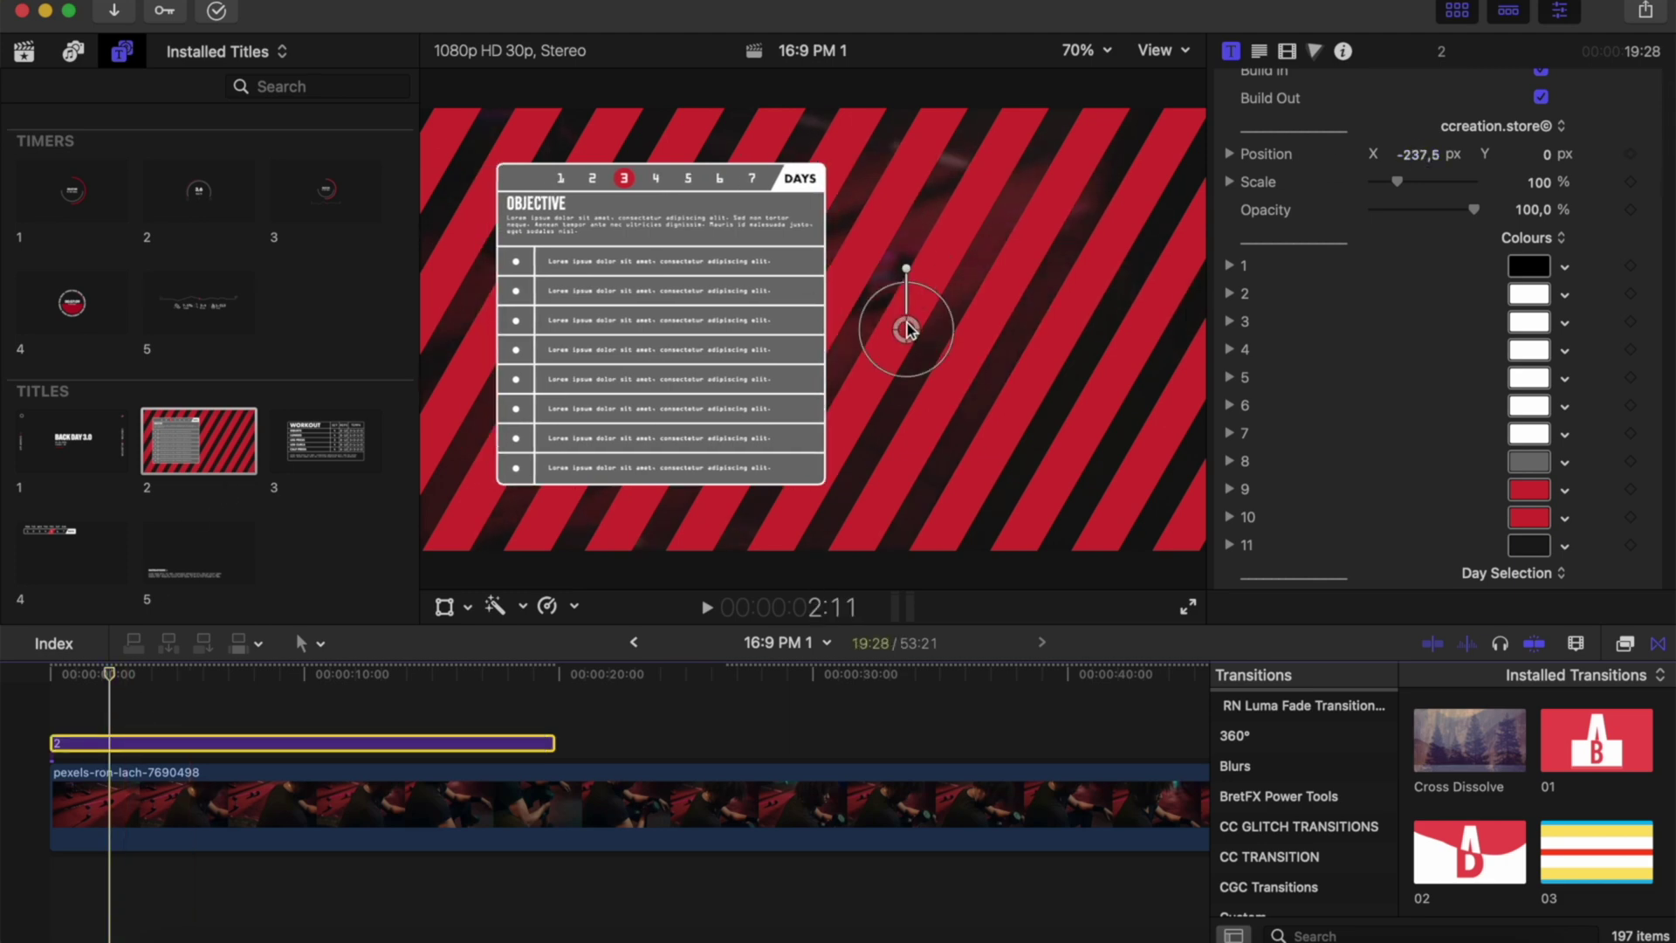
{"action": "mouse_move", "coordinate": [898, 329]}
{"action": "left_mouse_down"}
{"action": "mouse_move", "coordinate": [935, 317]}
{"action": "mouse_move", "coordinate": [915, 315]}
{"action": "left_mouse_up"}
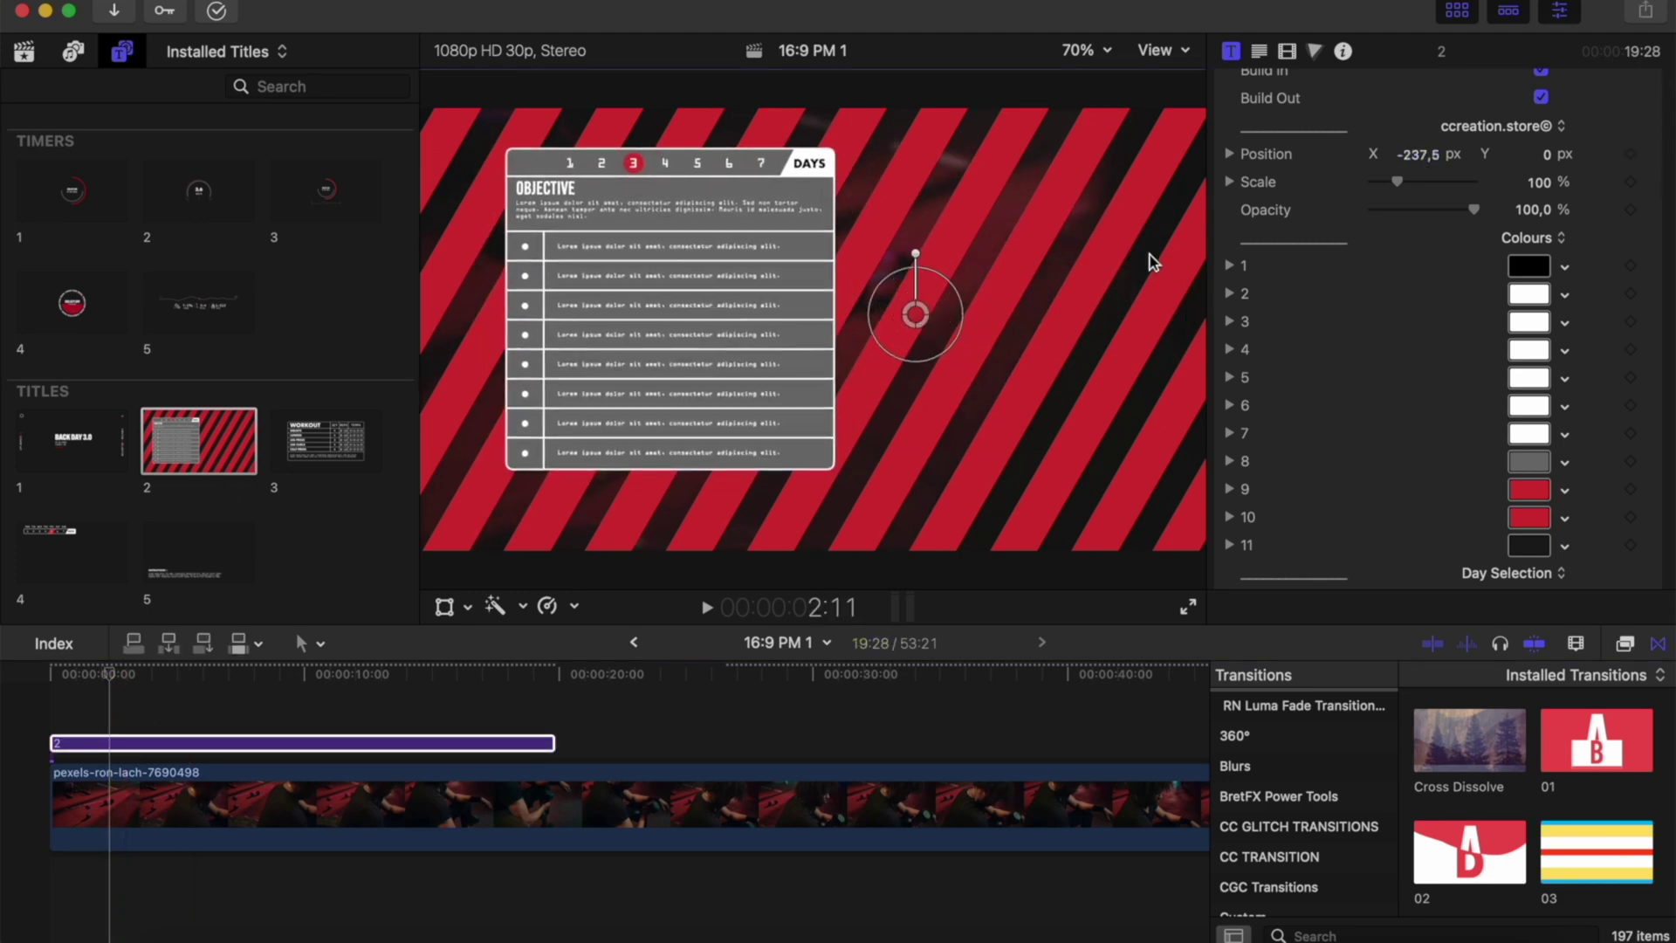
- Change colour 8, the table's grey background, to Lead
{"action": "scroll", "coordinate": [1423, 286], "scroll_direction": "down", "scroll_amount": 3}
{"action": "left_click", "coordinate": [1529, 384]}
{"action": "left_click", "coordinate": [175, 347]}
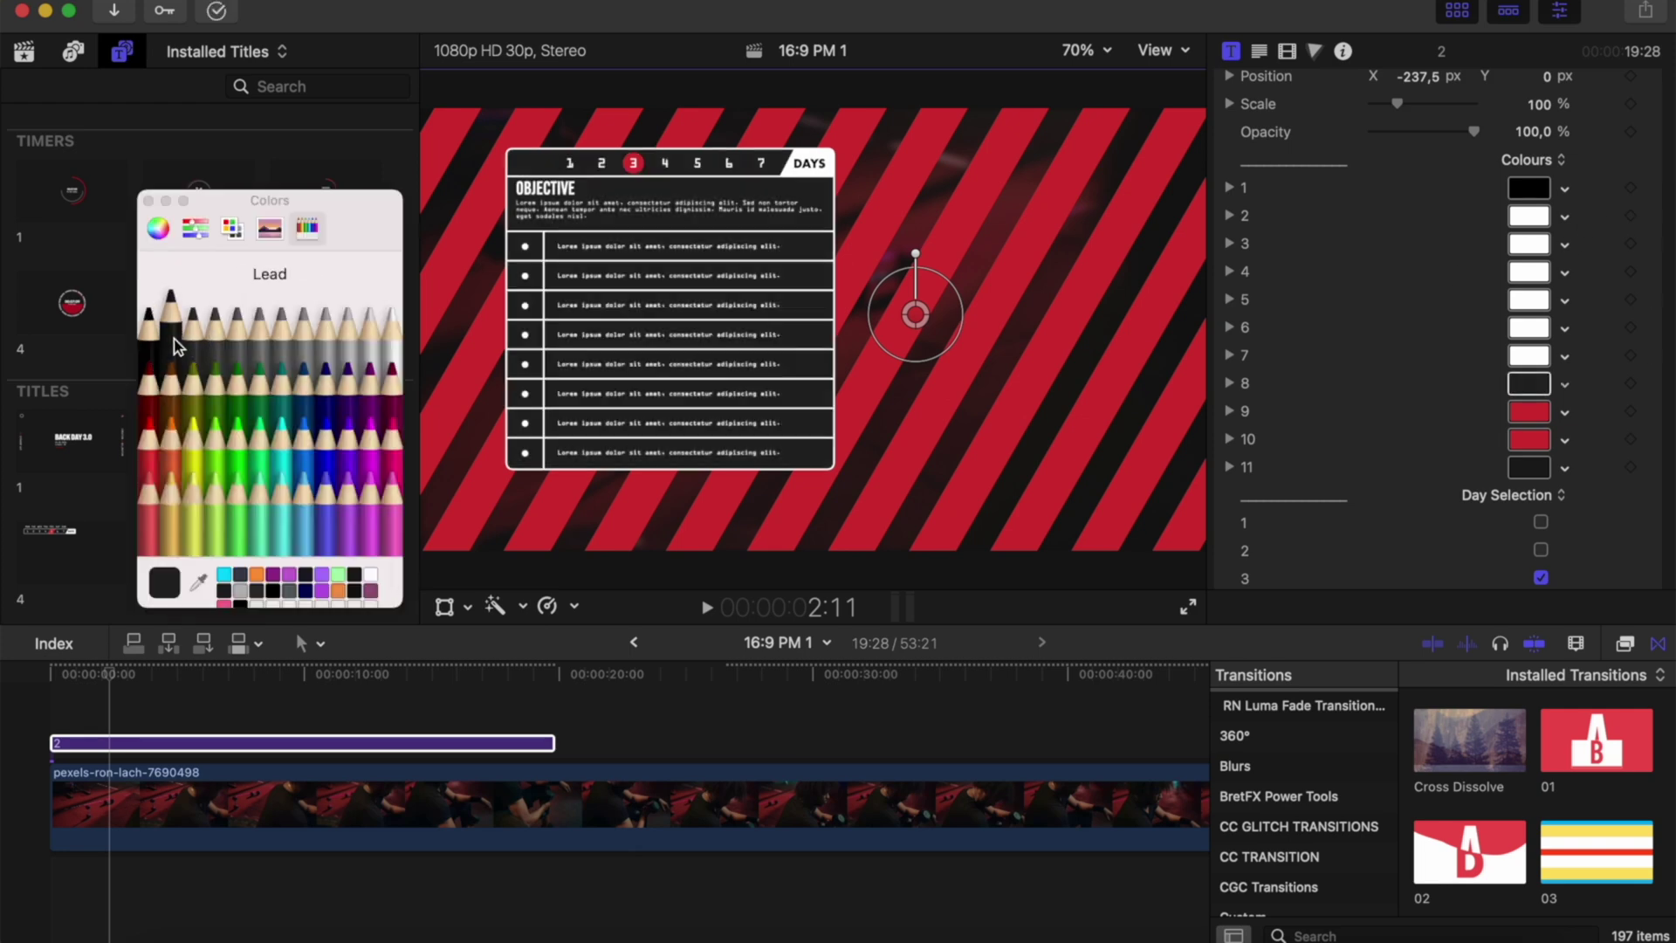
{"action": "left_click", "coordinate": [148, 202]}
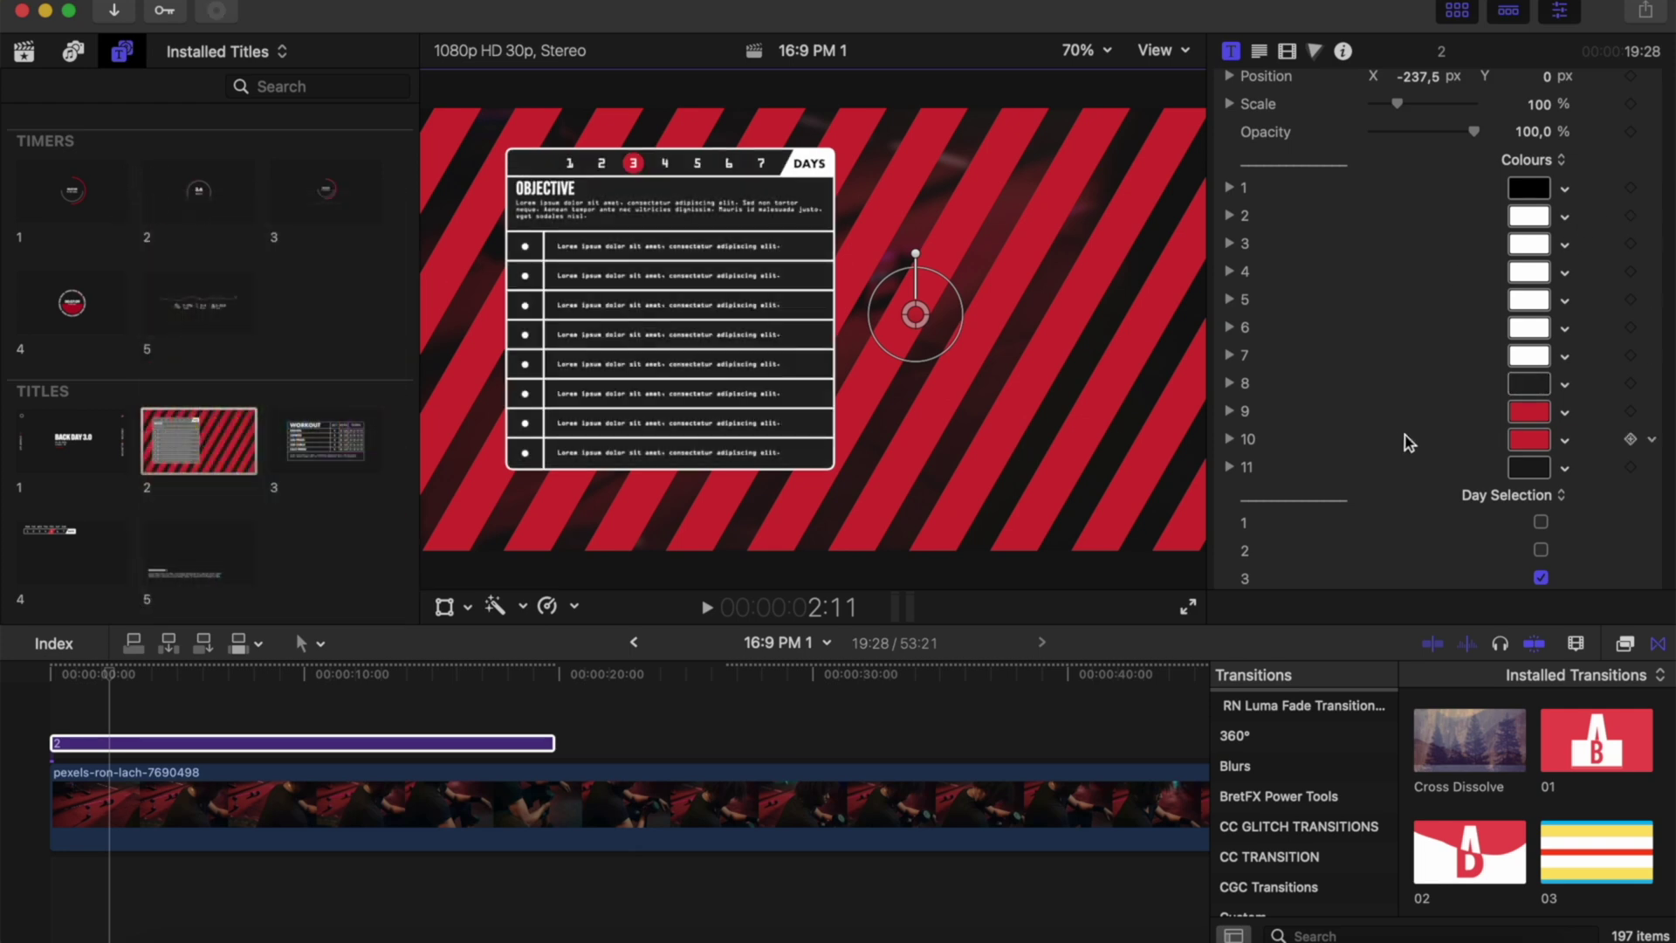
- Enable days 1, 2, 4, 5, 6 and 7 in the Day Selection in addition to day 3
{"action": "scroll", "coordinate": [1478, 404], "scroll_direction": "down", "scroll_amount": 6}
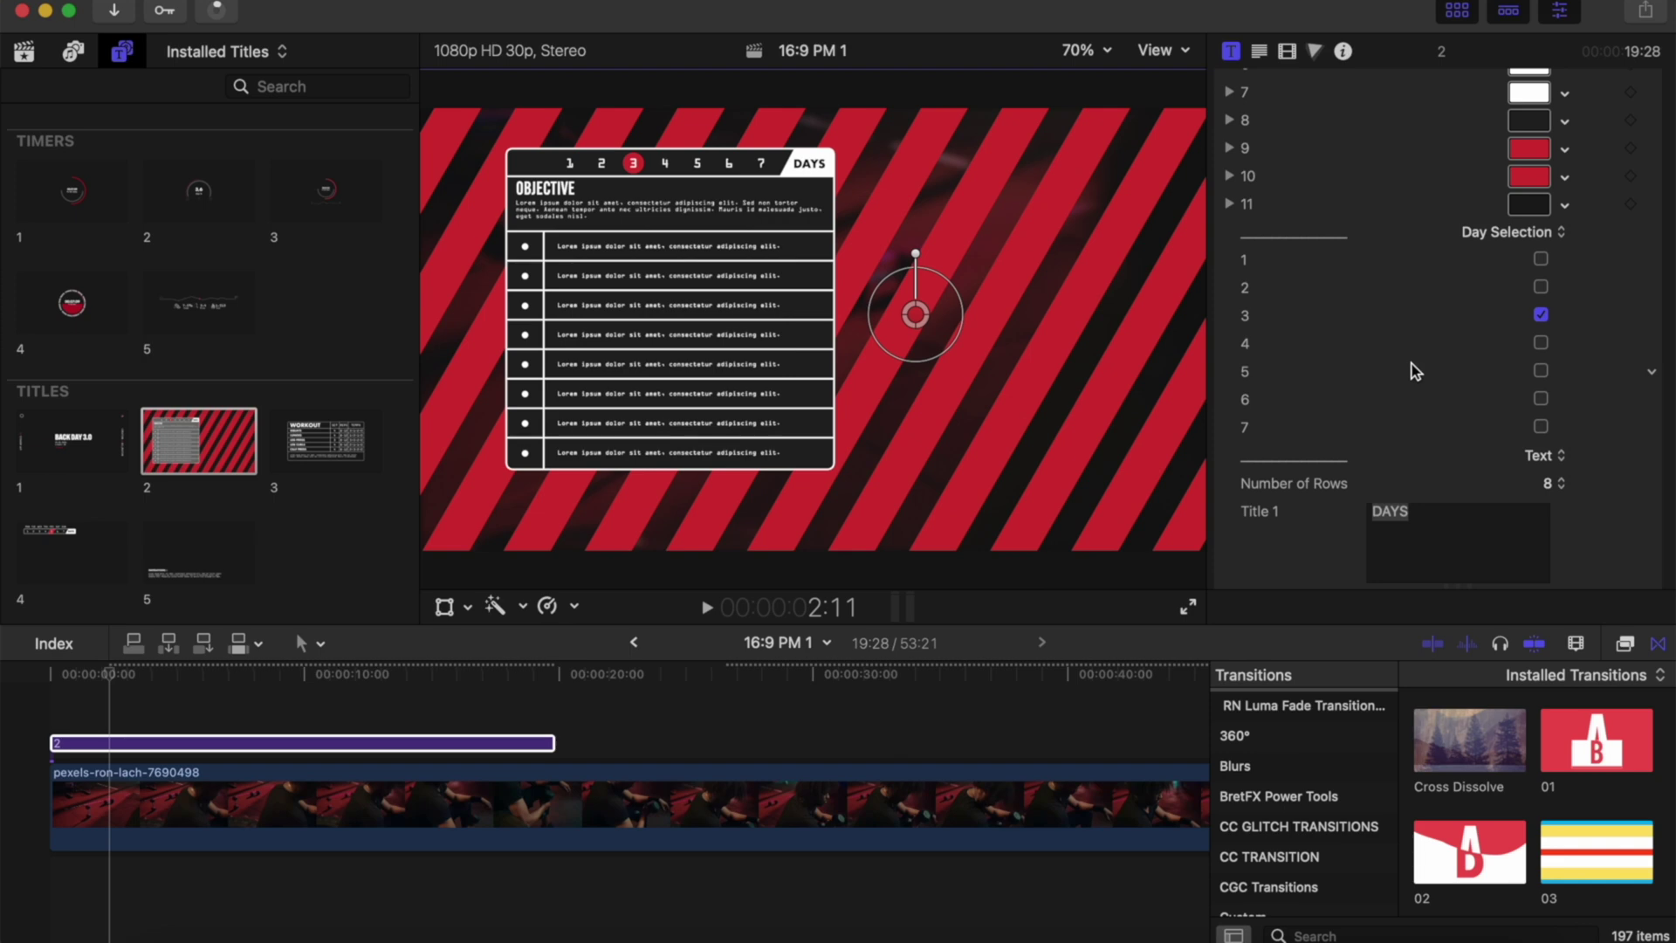
{"action": "left_click", "coordinate": [1540, 260]}
{"action": "left_click", "coordinate": [1541, 287]}
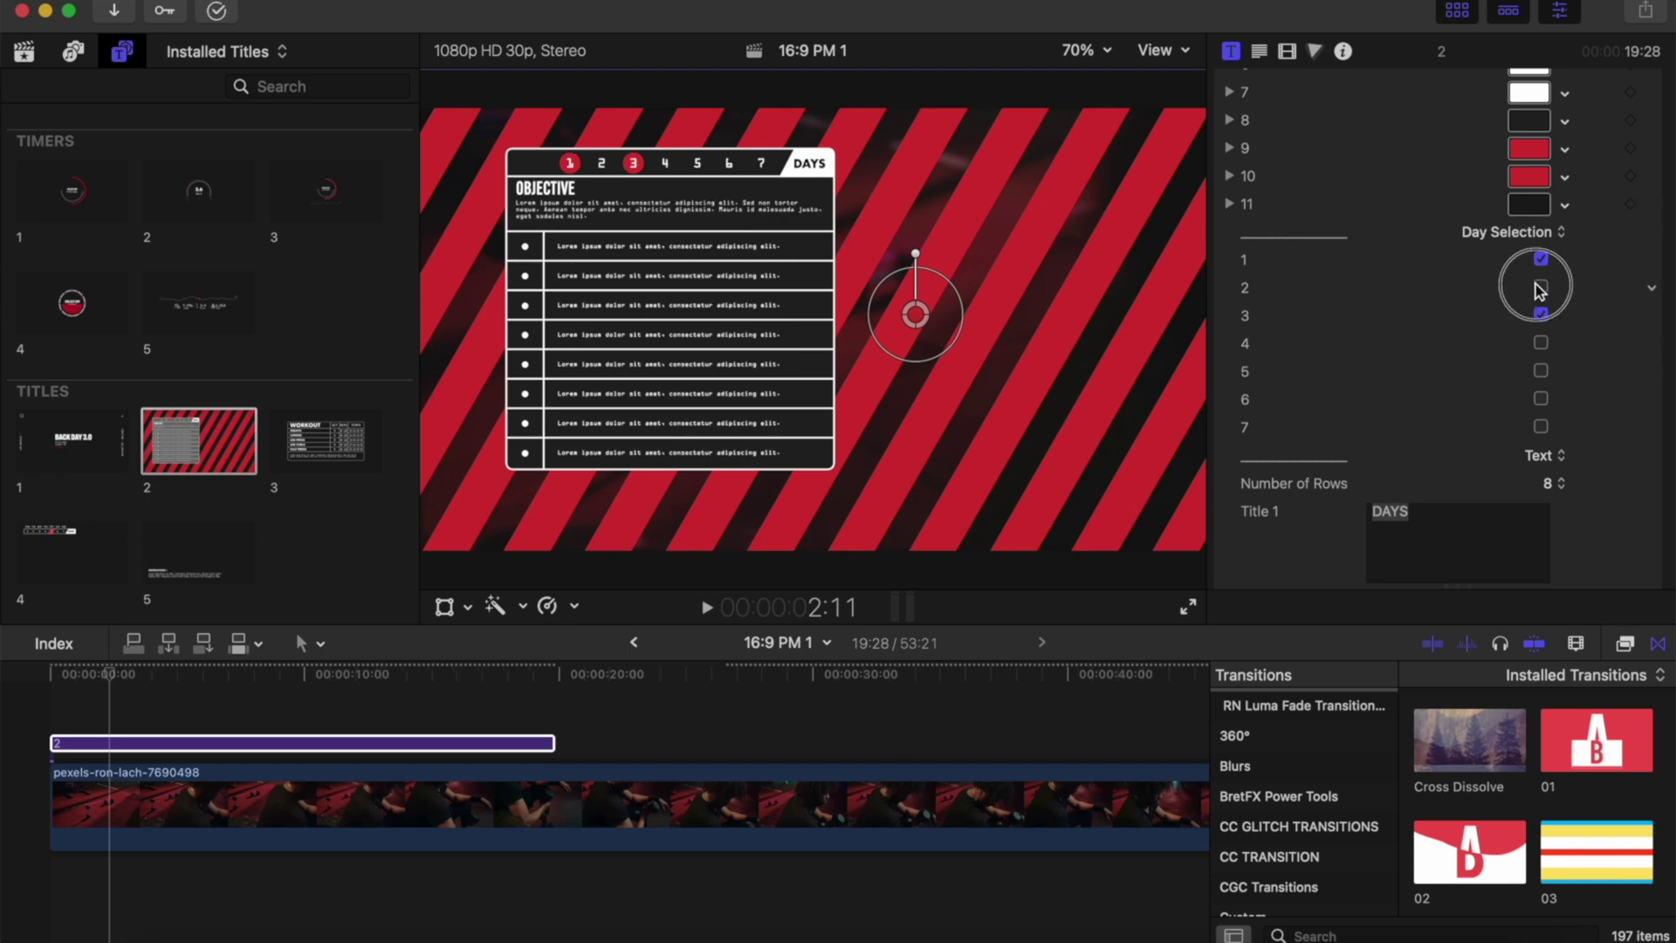
{"action": "left_click", "coordinate": [1541, 342]}
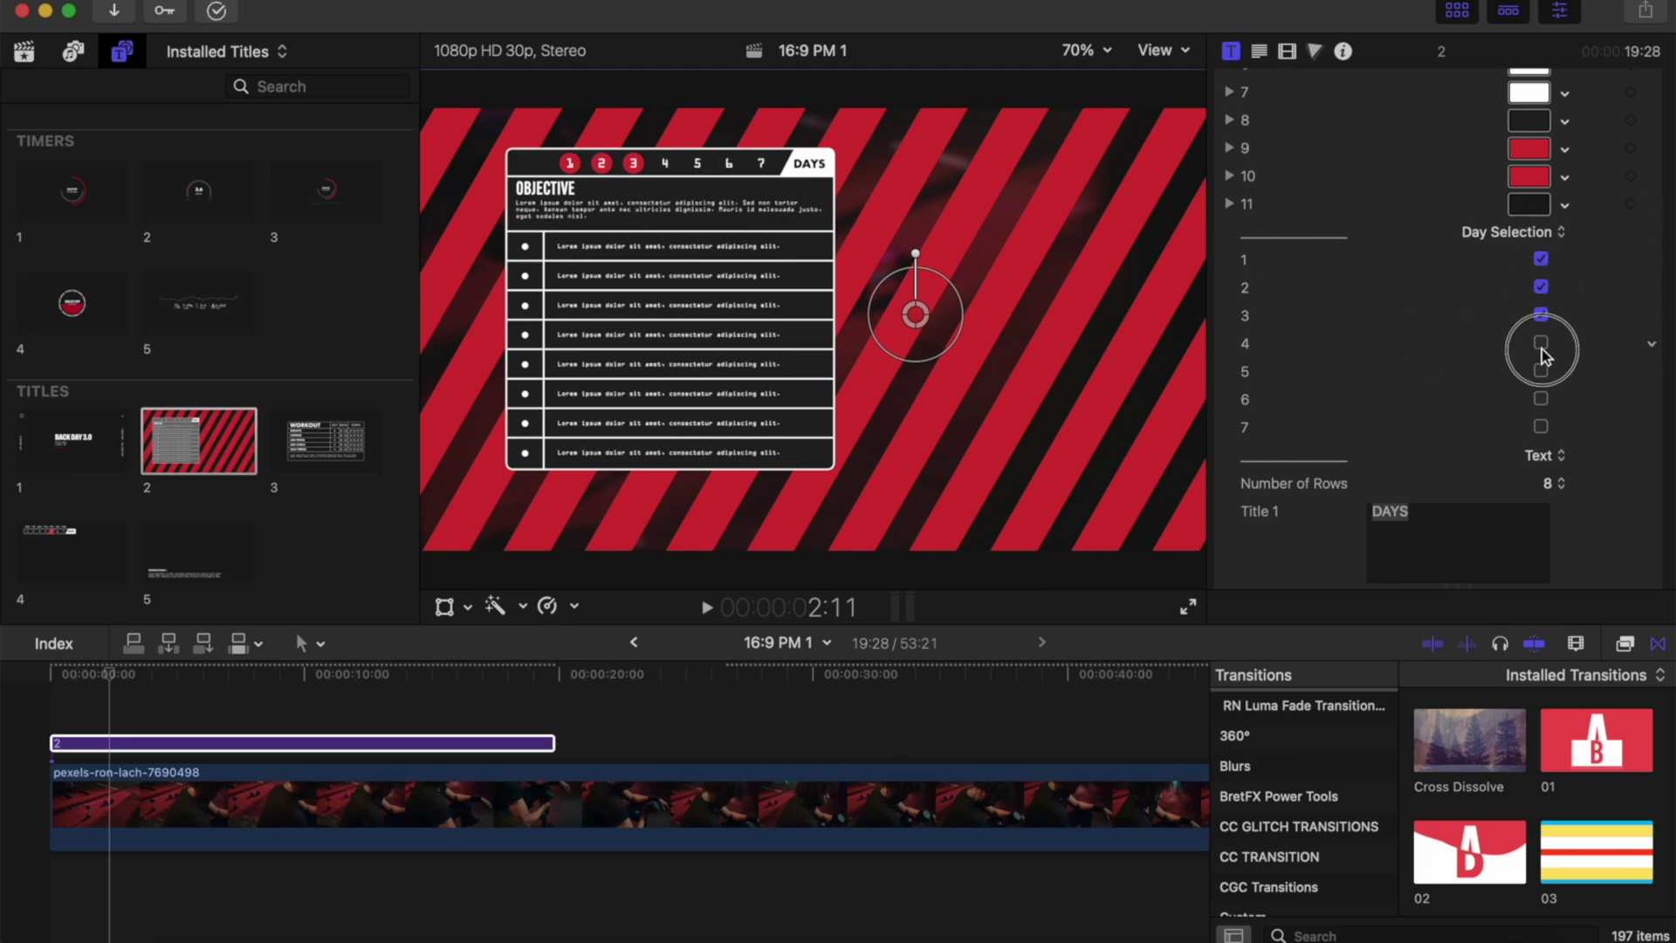
{"action": "left_click", "coordinate": [1541, 370]}
{"action": "left_click", "coordinate": [1541, 398]}
{"action": "left_click", "coordinate": [1541, 427]}
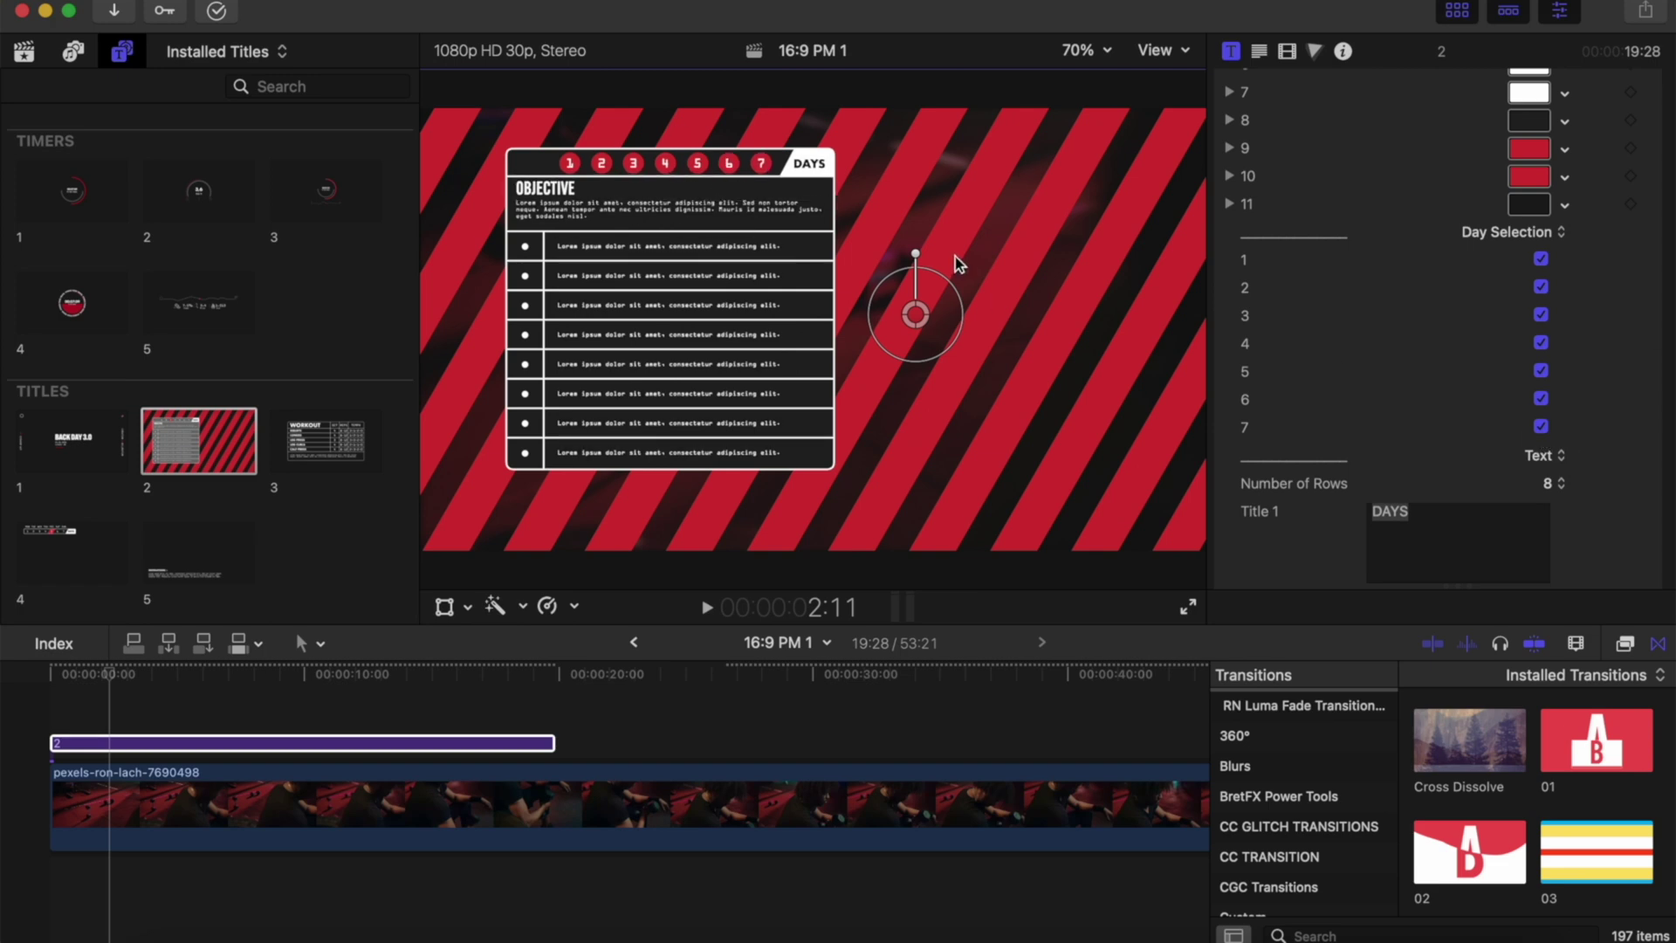
- Reduce the objective table's Number of Rows to 3
{"action": "scroll", "coordinate": [1487, 362], "scroll_direction": "down", "scroll_amount": 3}
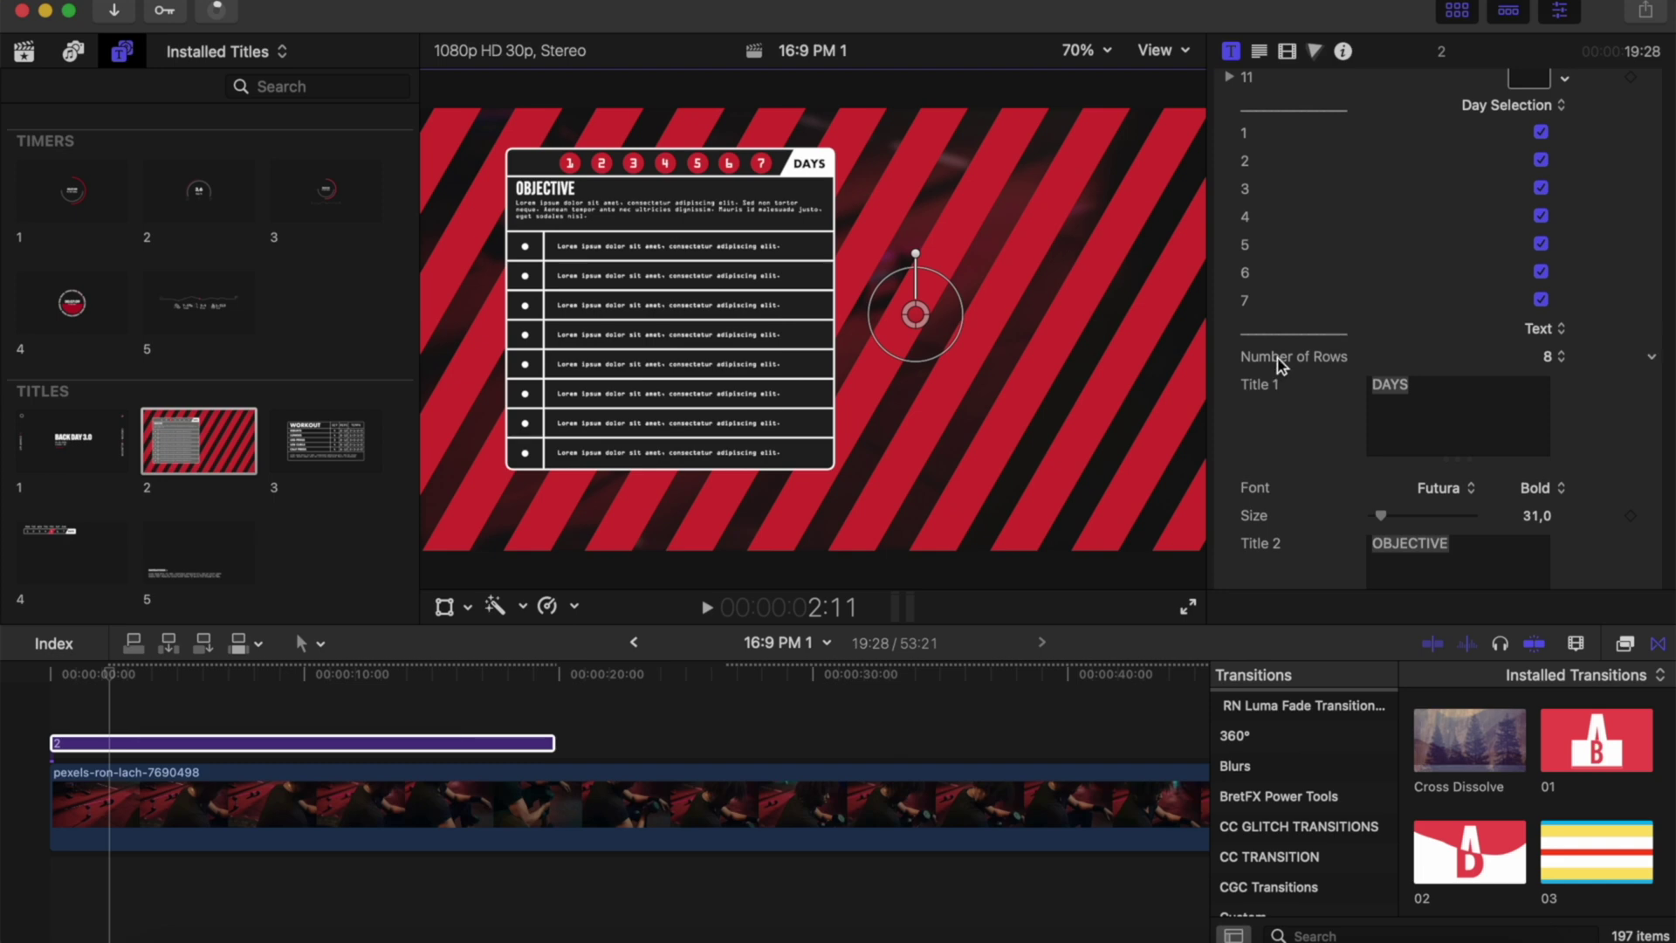
{"action": "left_click", "coordinate": [1553, 358]}
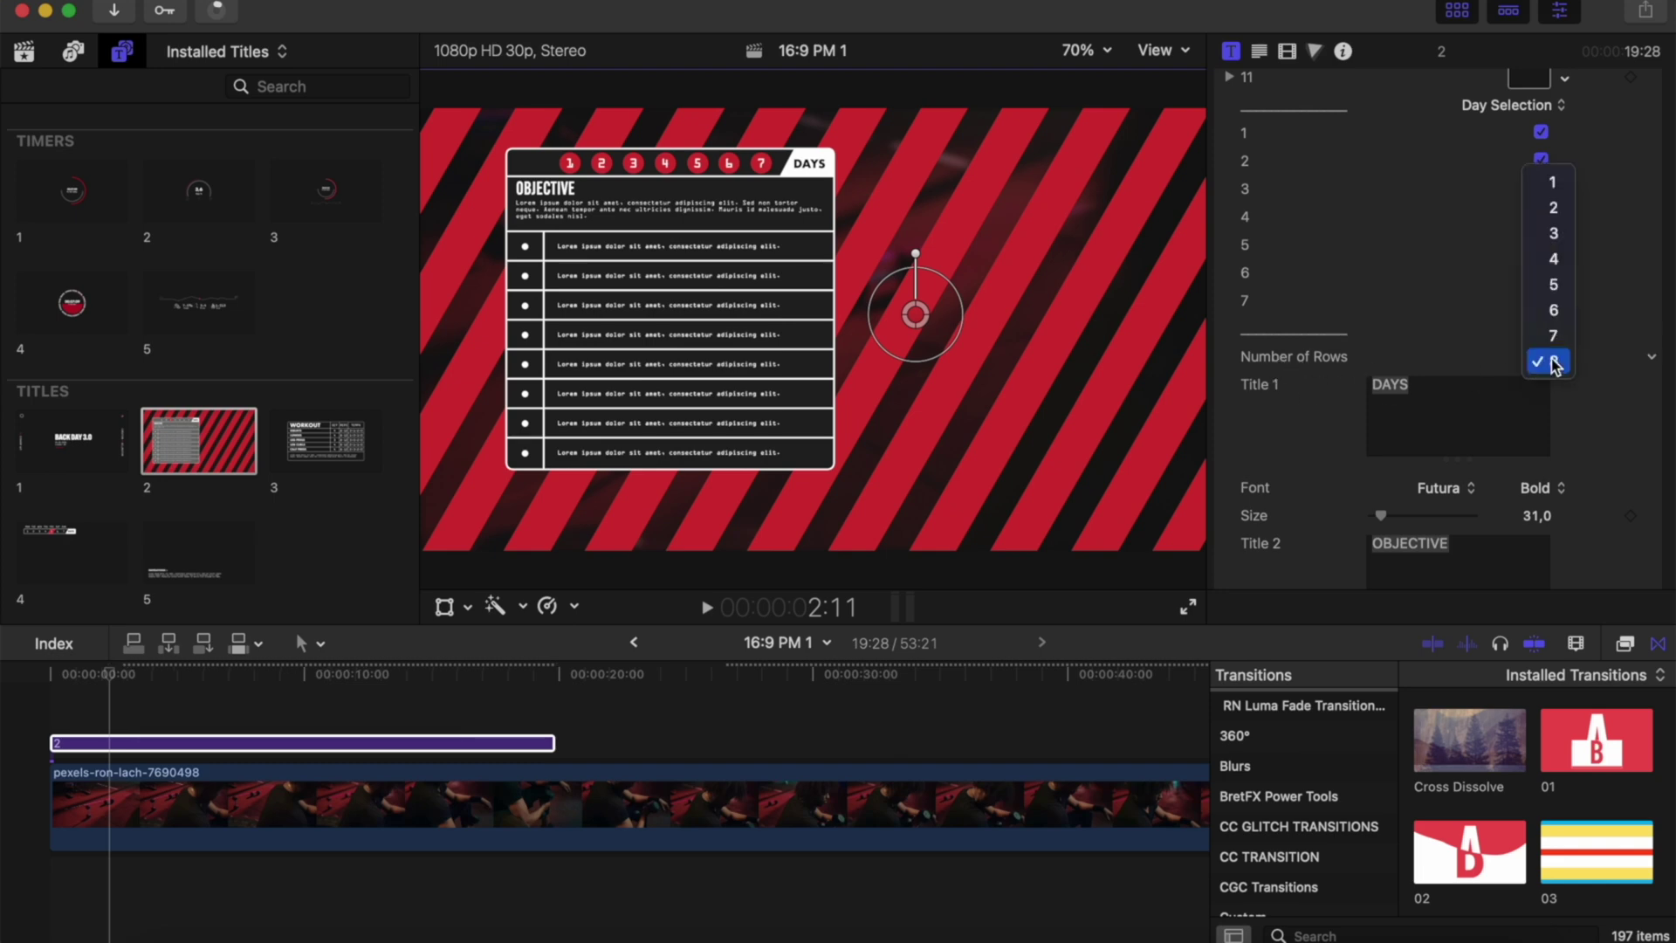
{"action": "left_click", "coordinate": [1553, 233]}
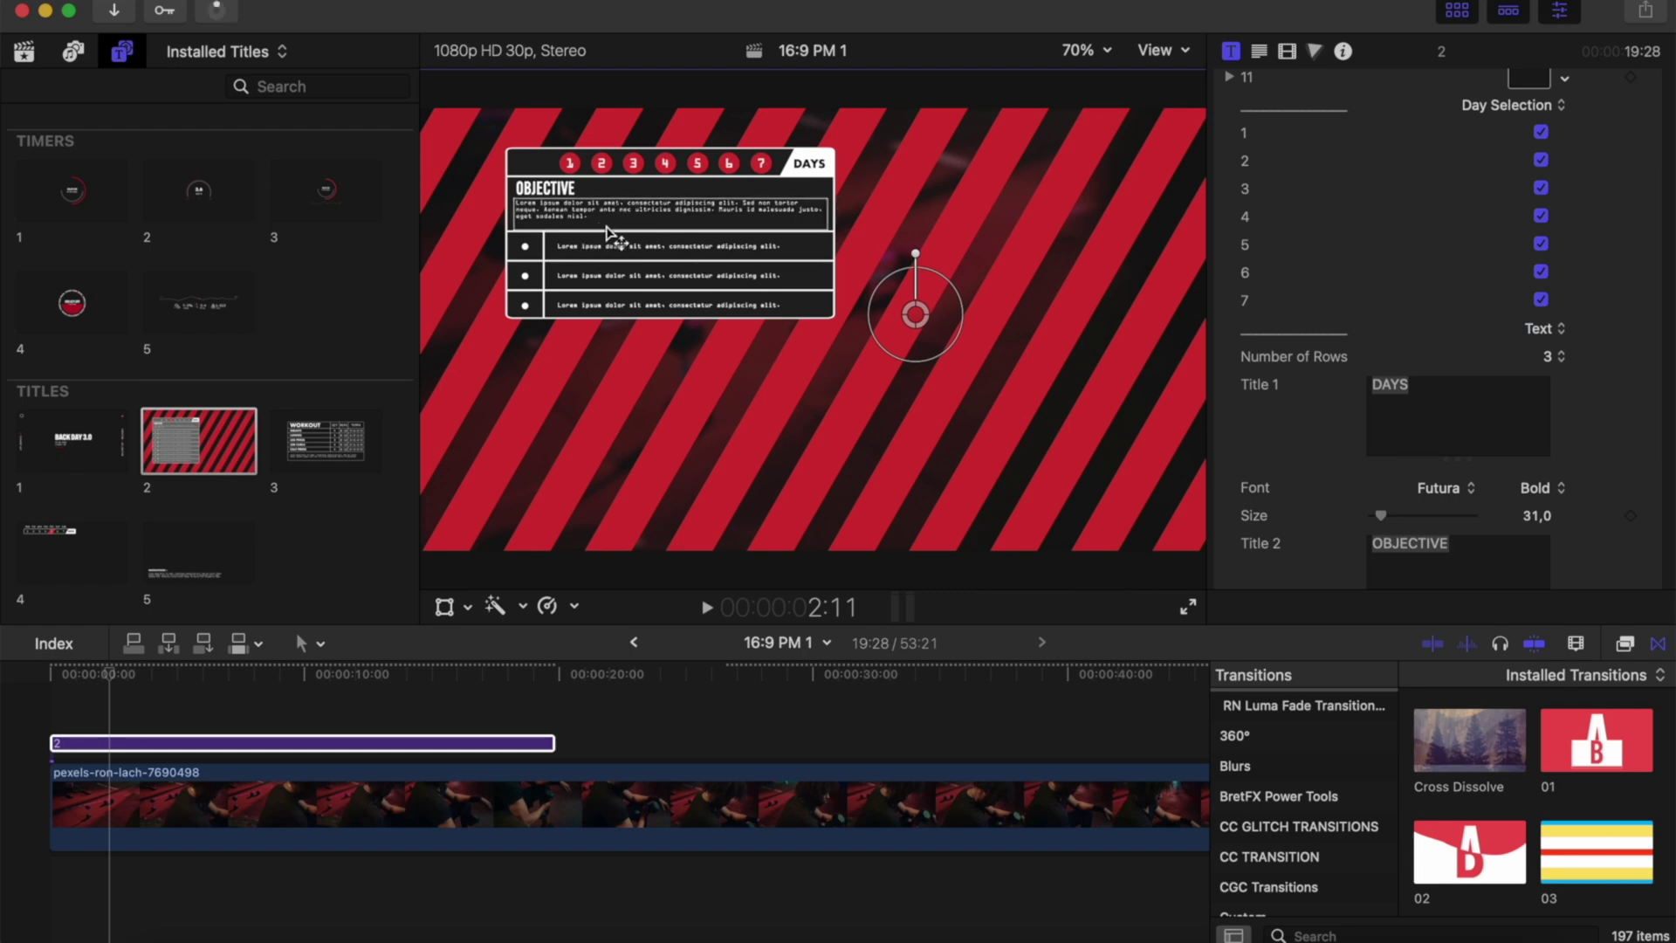
- Change the Title 1 text from DAYS to MONTH and set its font size to 25 so it fits the corner tab
{"action": "scroll", "coordinate": [1279, 384], "scroll_direction": "down", "scroll_amount": 2}
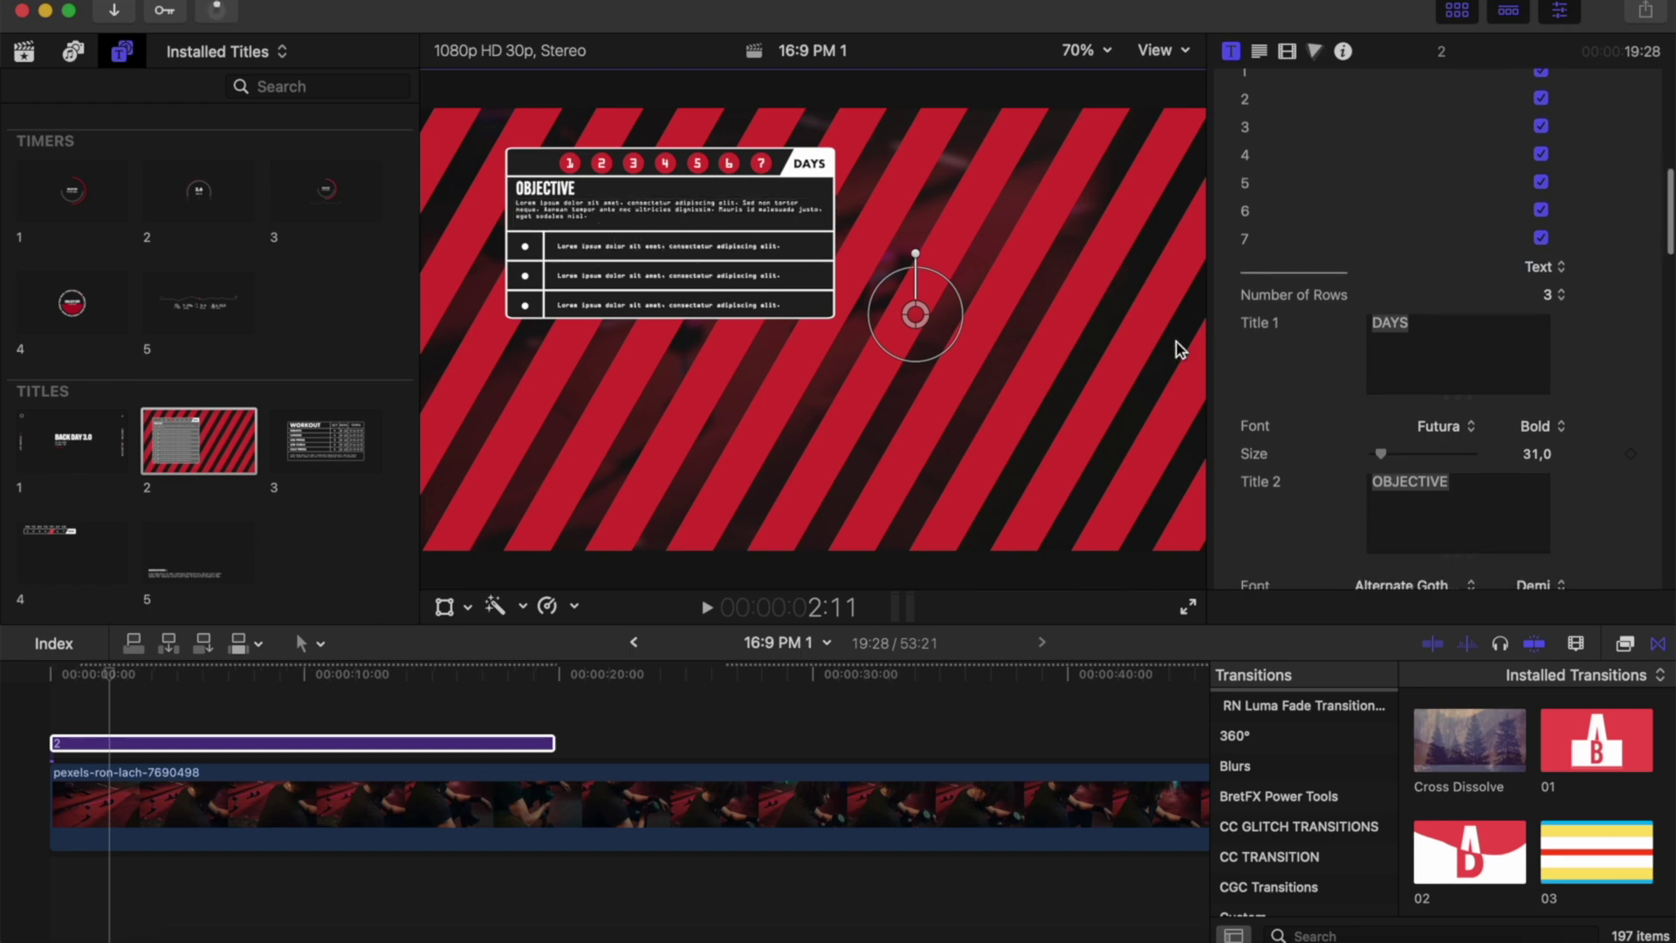
{"action": "double_click", "coordinate": [1467, 322]}
{"action": "type", "text": "MONTH"}
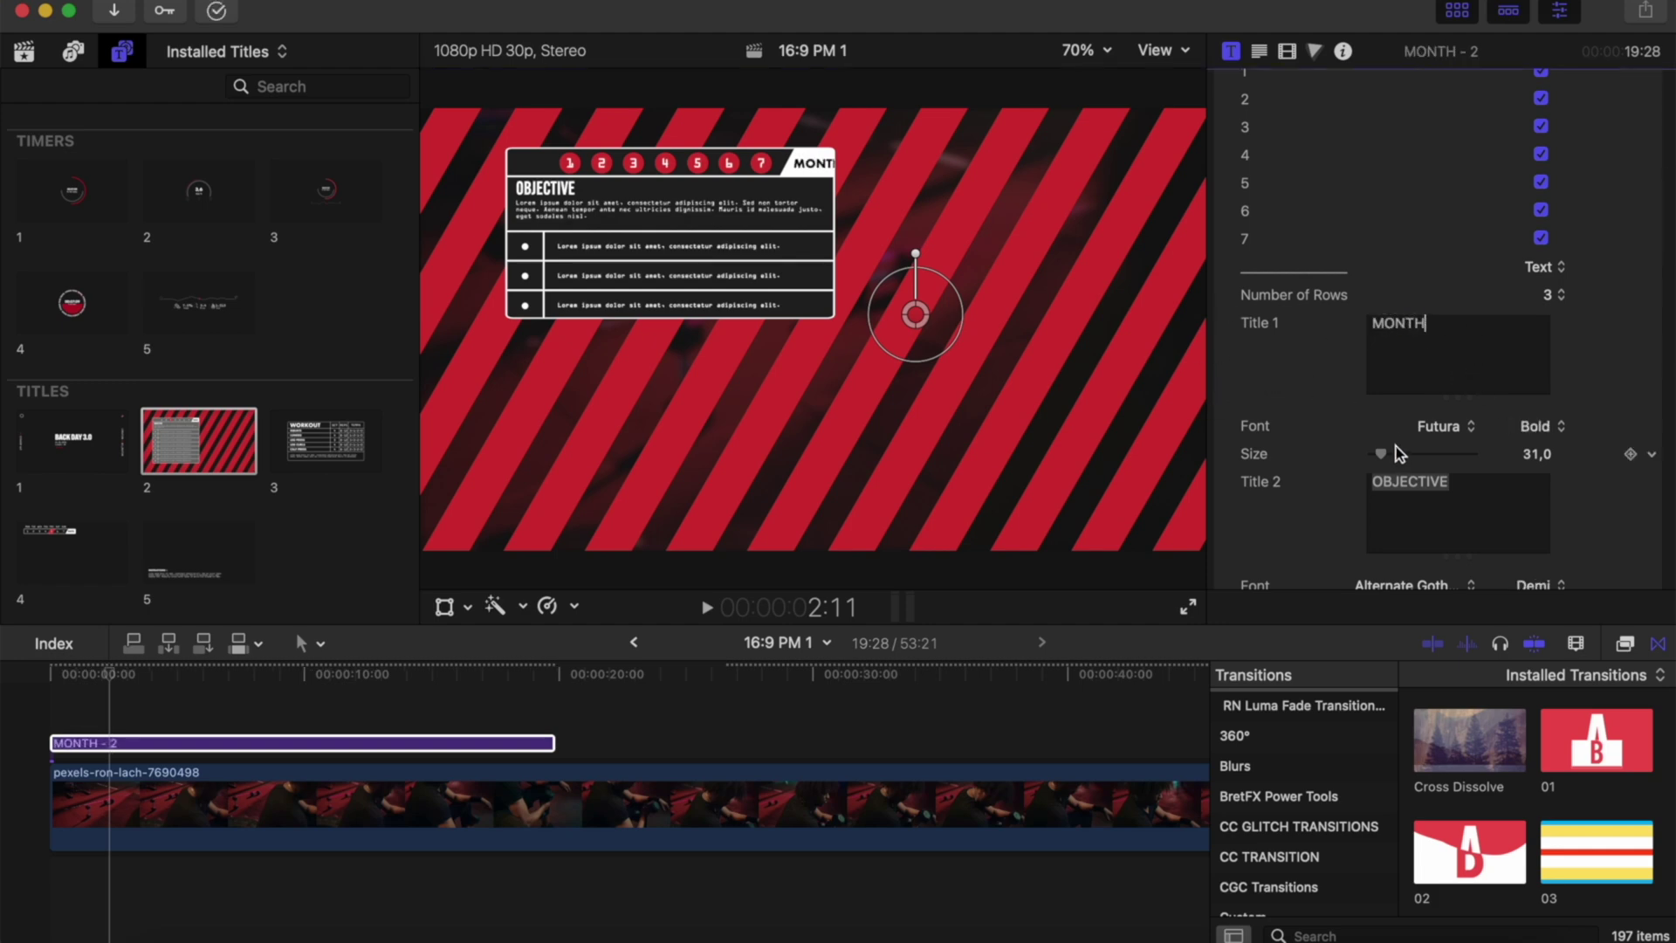
{"action": "left_click_drag", "start_coordinate": [1381, 451], "coordinate": [1384, 456]}
- Set the title's Lines, Fill and Corner Opacity to 0 %, the background Blur to 64 and the Tint Opacity to 0 %
{"action": "scroll", "coordinate": [1318, 454], "scroll_direction": "down", "scroll_amount": 12}
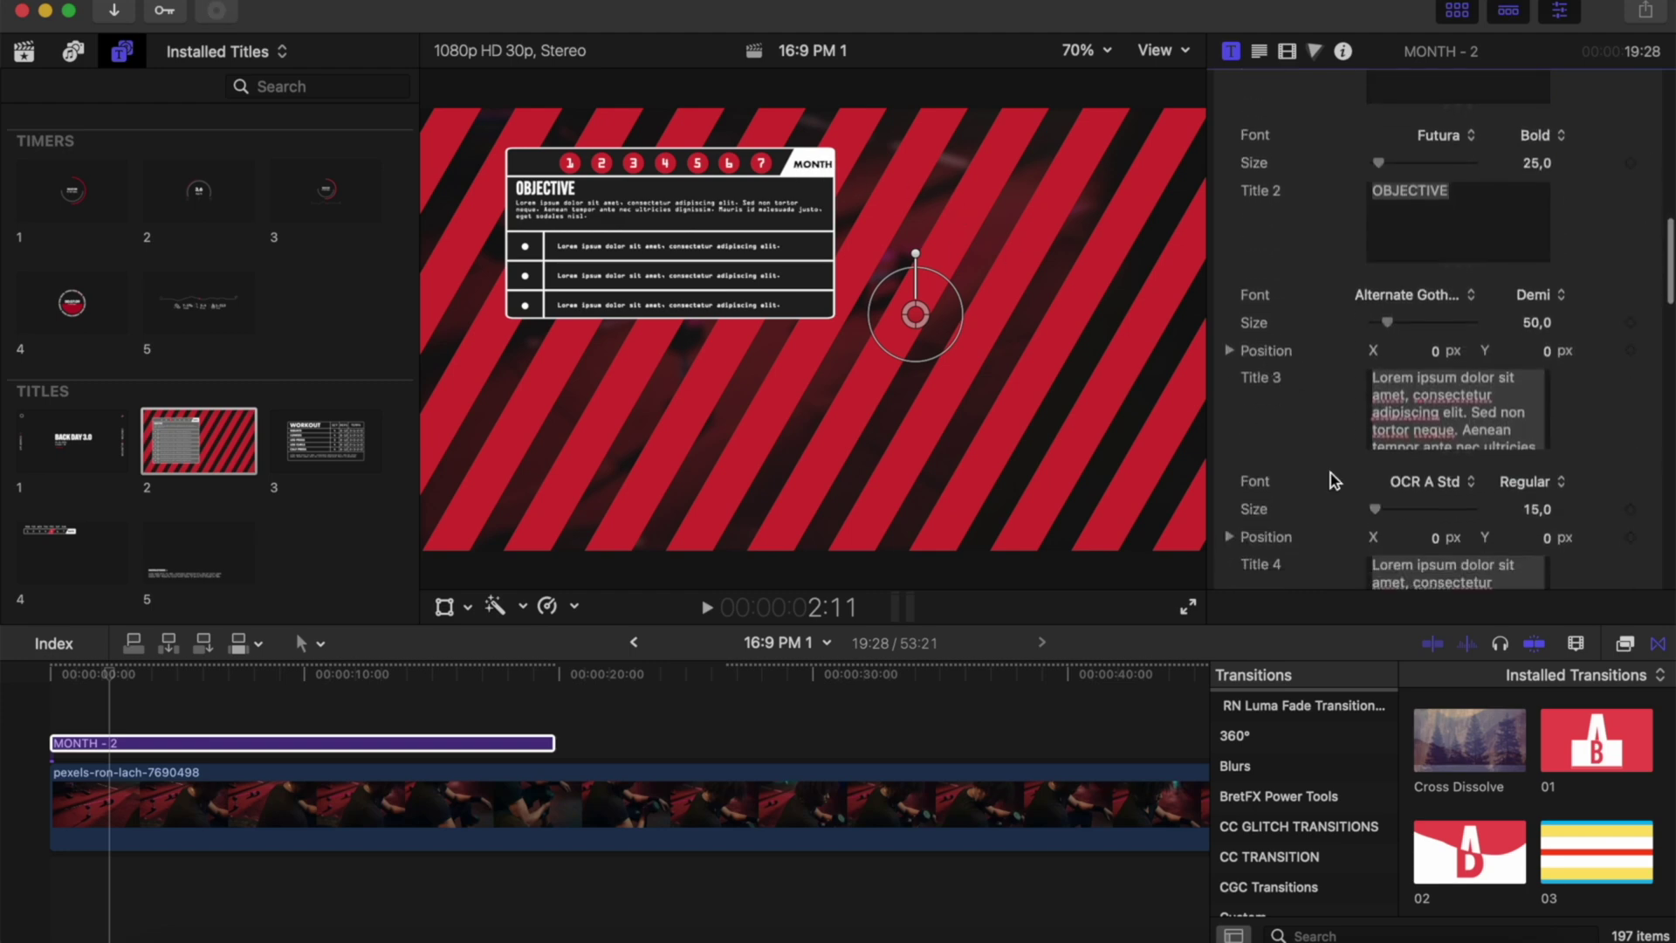
{"action": "scroll", "coordinate": [1333, 479], "scroll_direction": "down", "scroll_amount": 8}
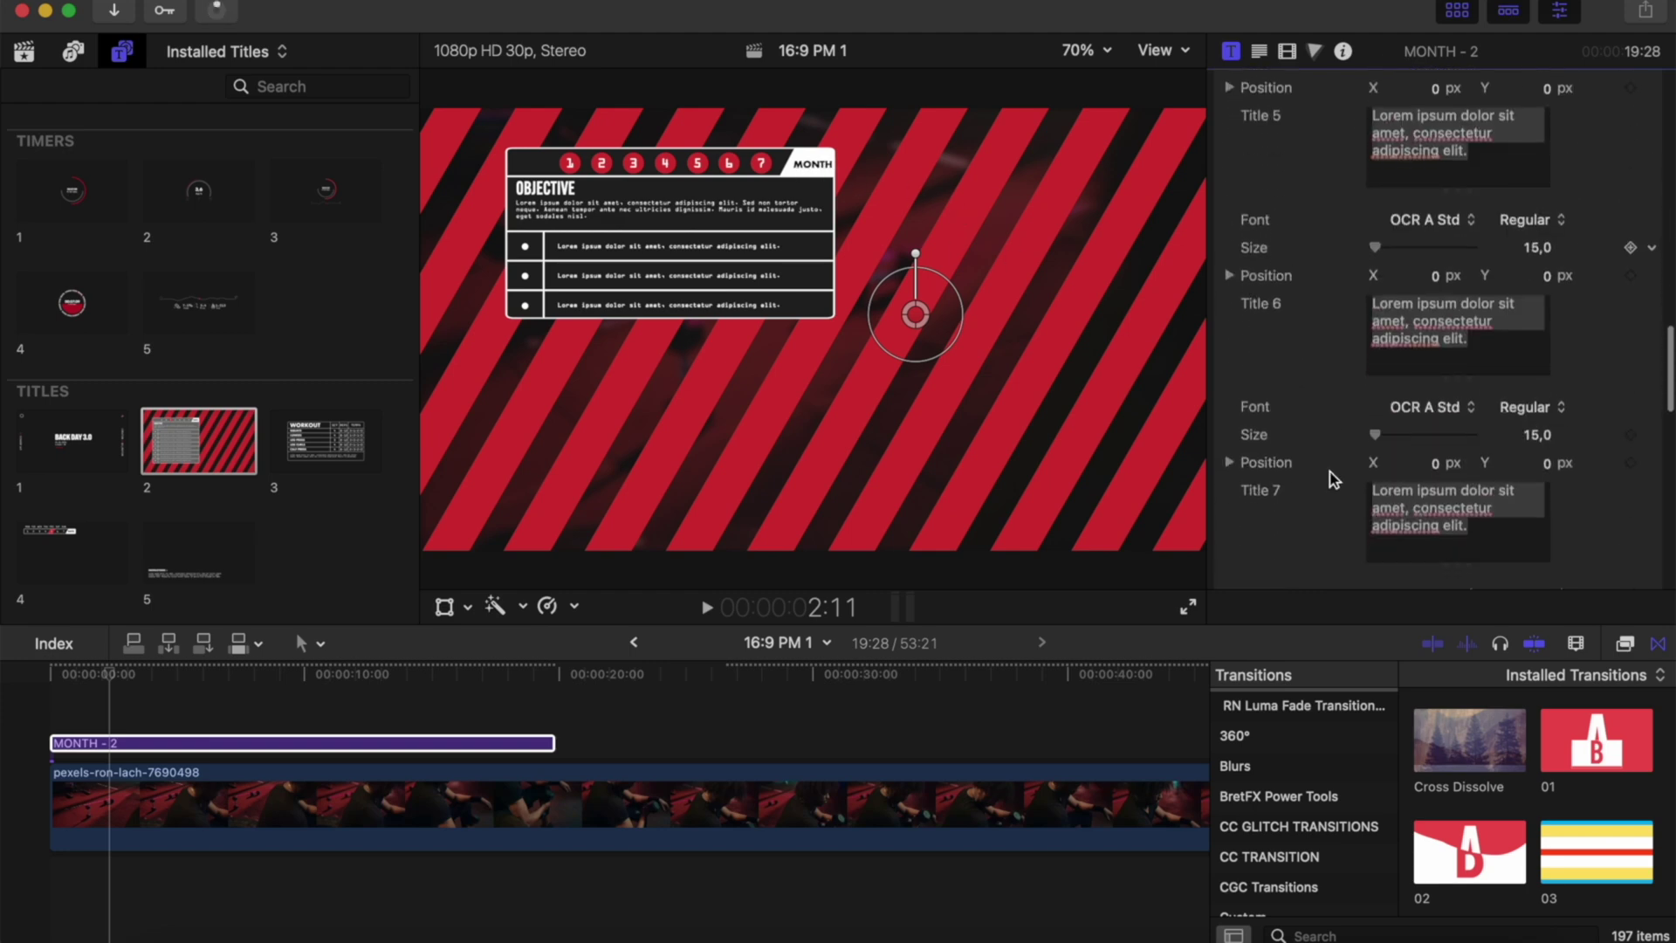
{"action": "scroll", "coordinate": [1301, 416], "scroll_direction": "down", "scroll_amount": 15}
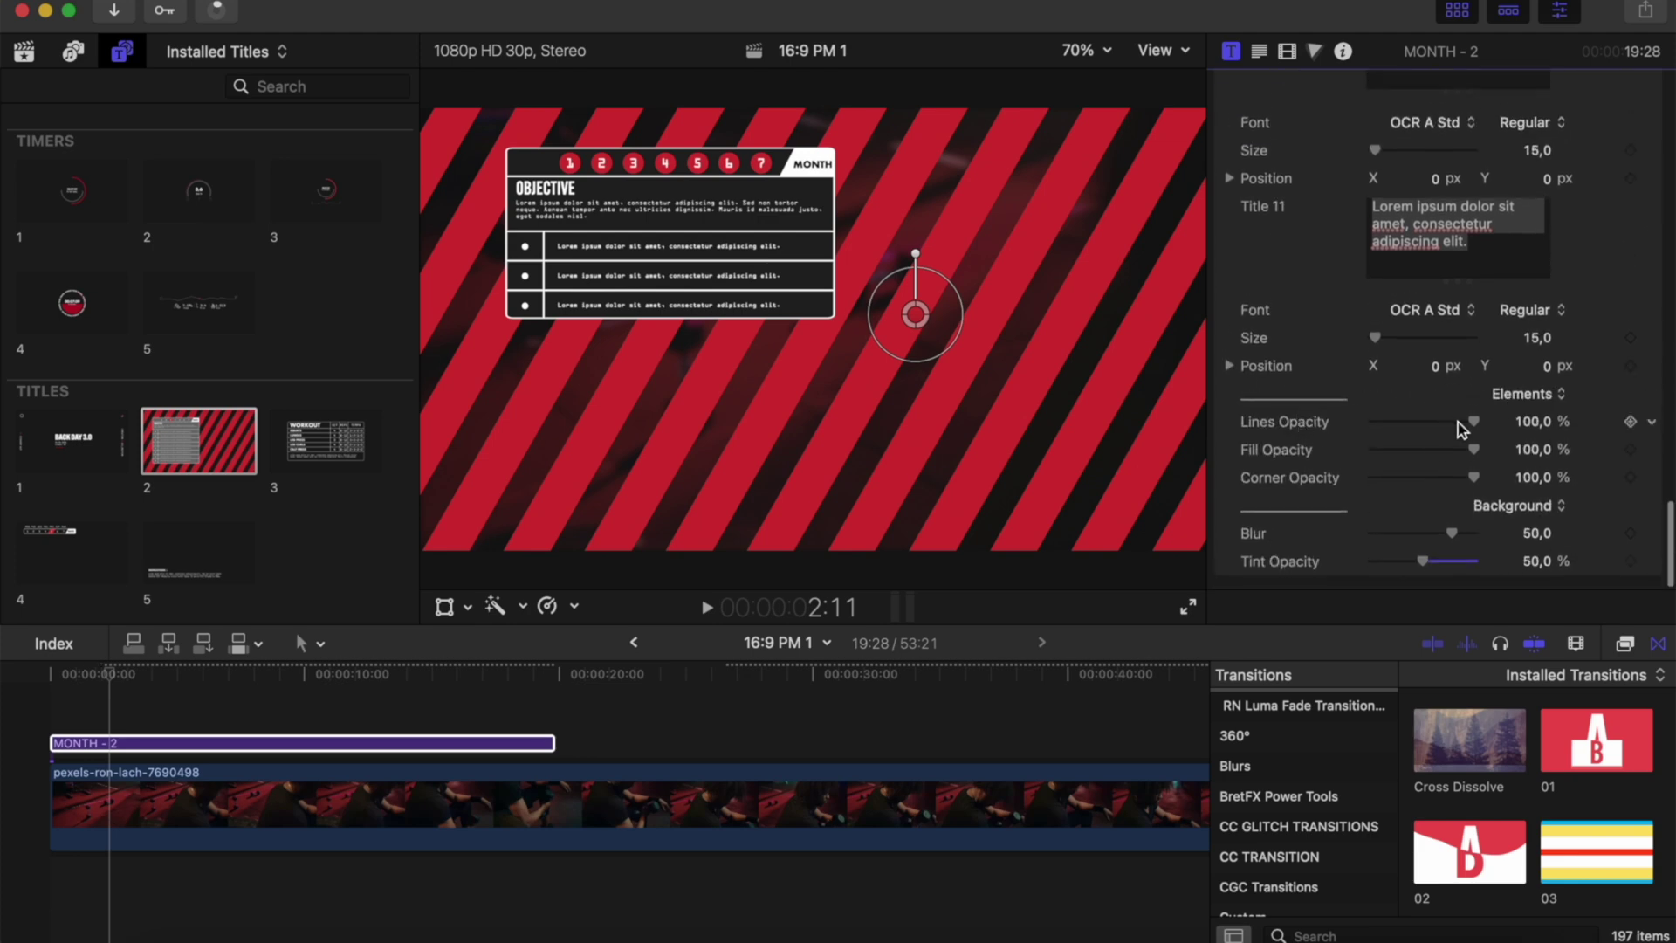
{"action": "left_click_drag", "start_coordinate": [1458, 422], "coordinate": [1247, 445]}
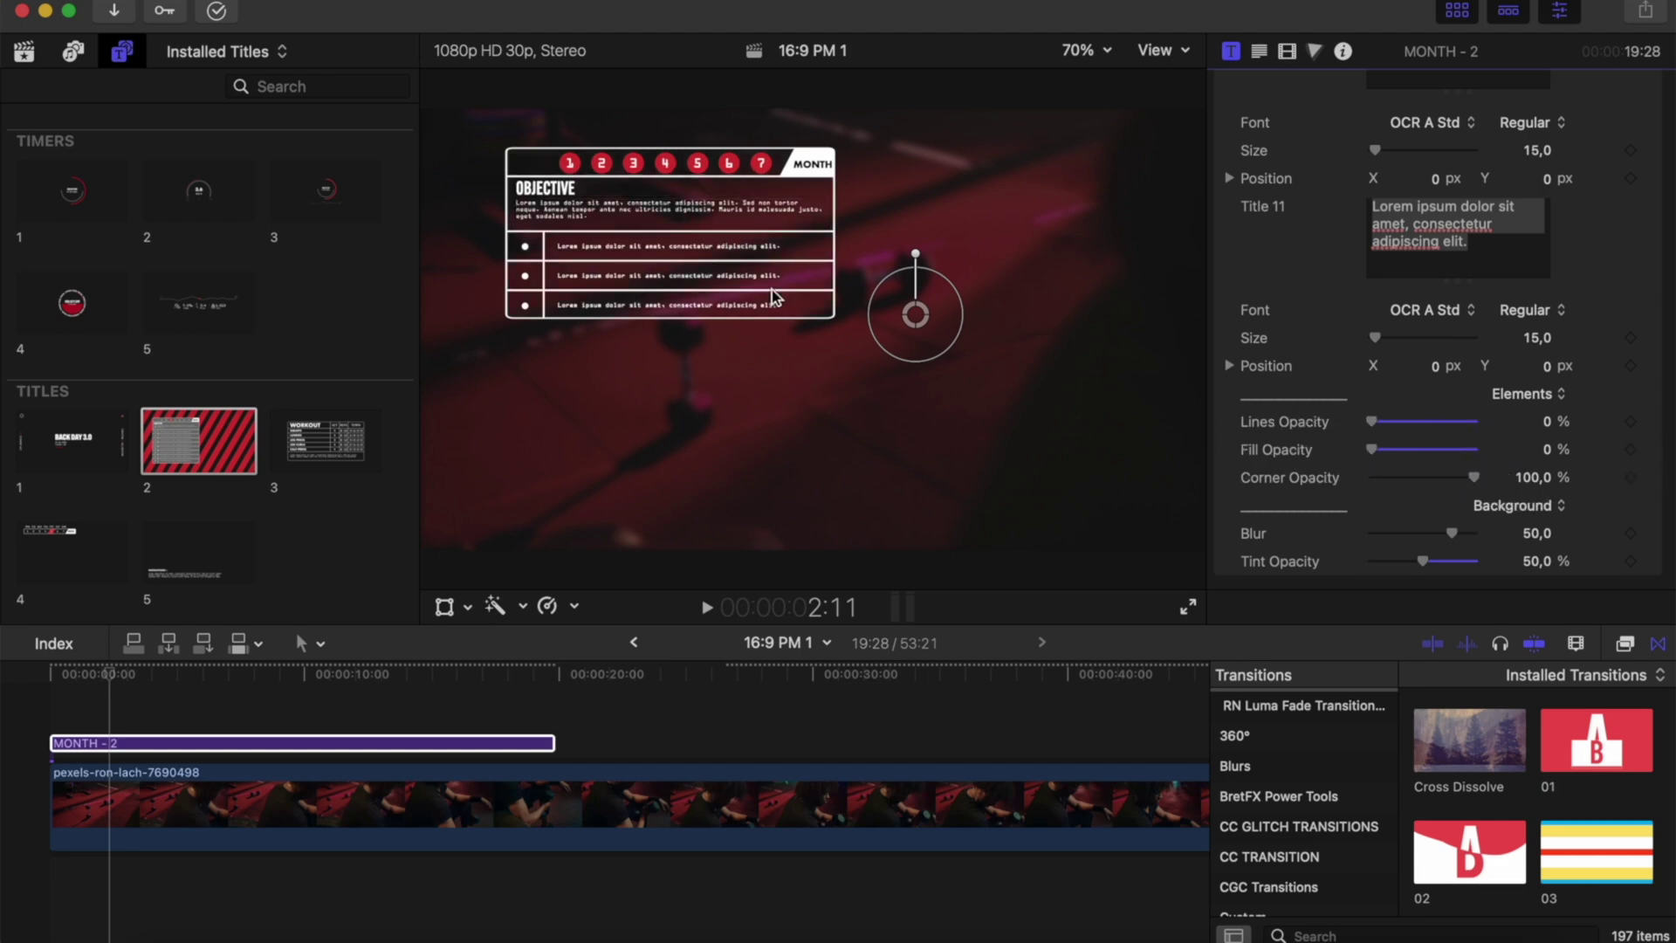
{"action": "left_click_drag", "start_coordinate": [1434, 482], "coordinate": [1289, 476]}
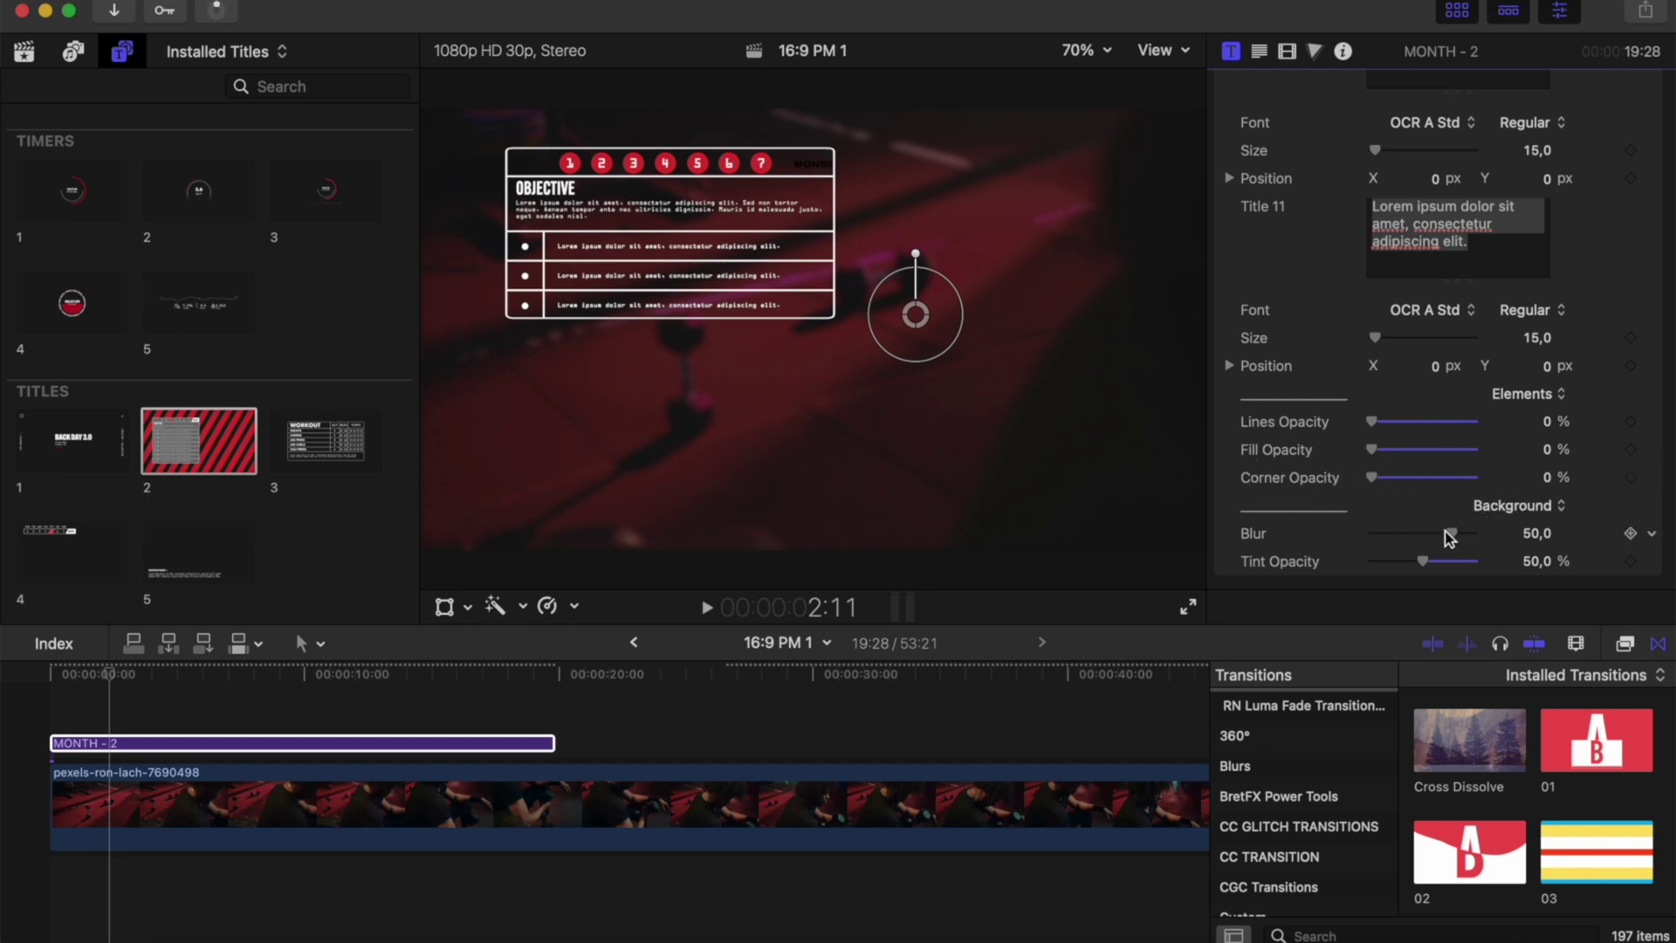
{"action": "left_click_drag", "start_coordinate": [1450, 536], "coordinate": [1523, 546]}
{"action": "left_click_drag", "start_coordinate": [1423, 563], "coordinate": [1304, 553]}
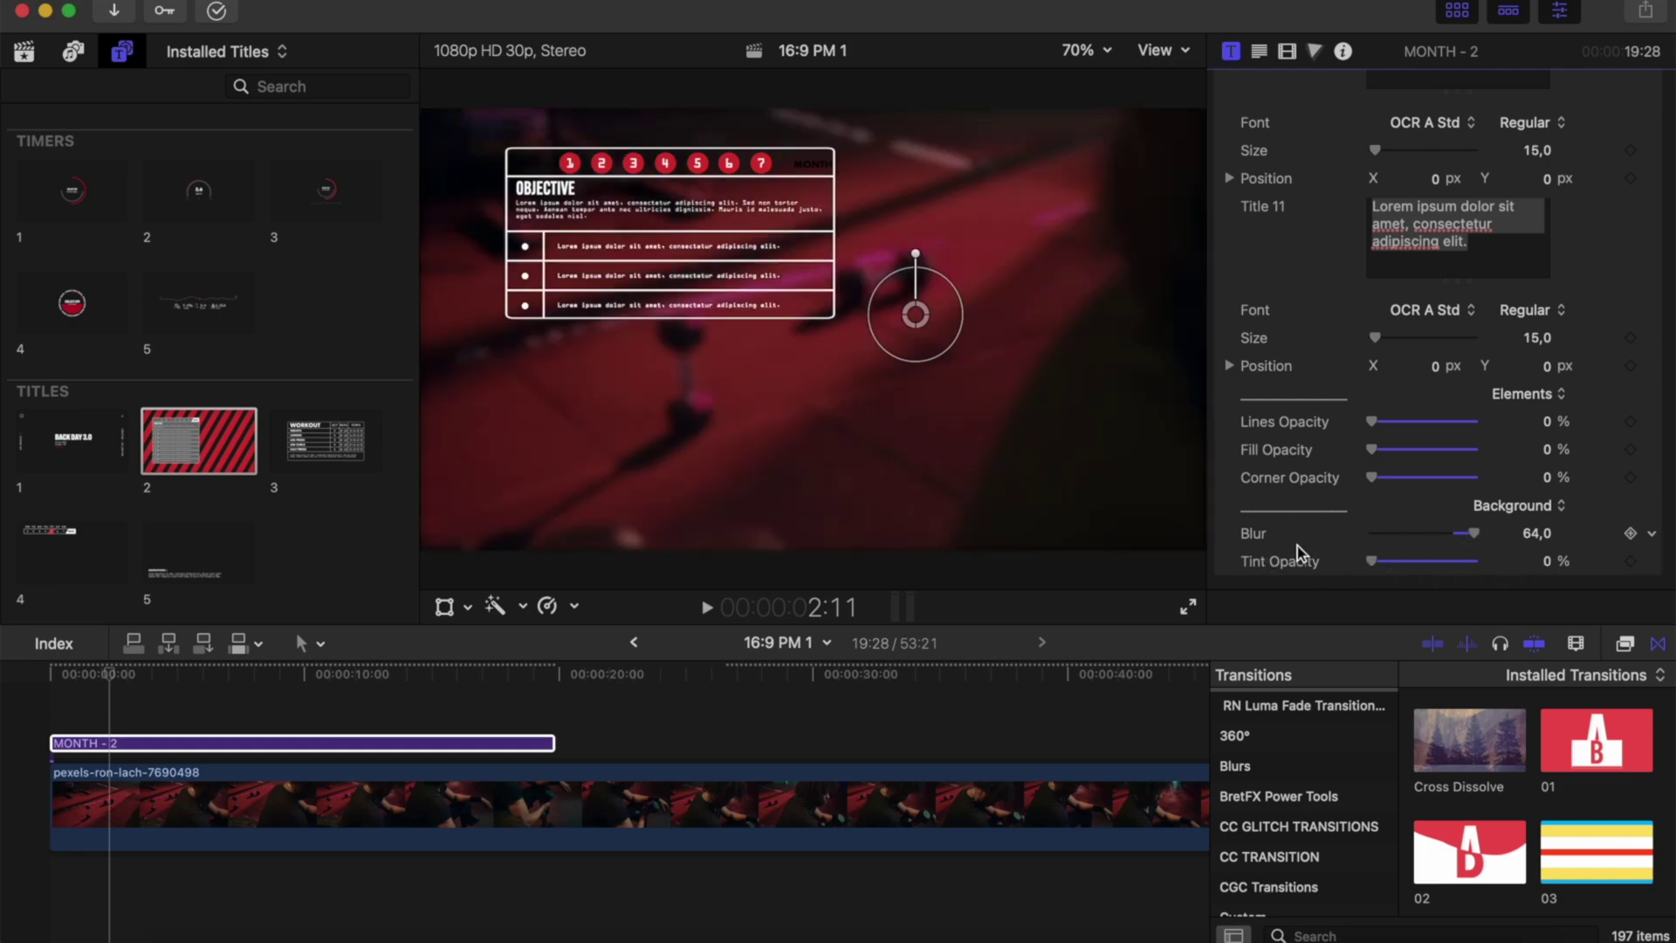